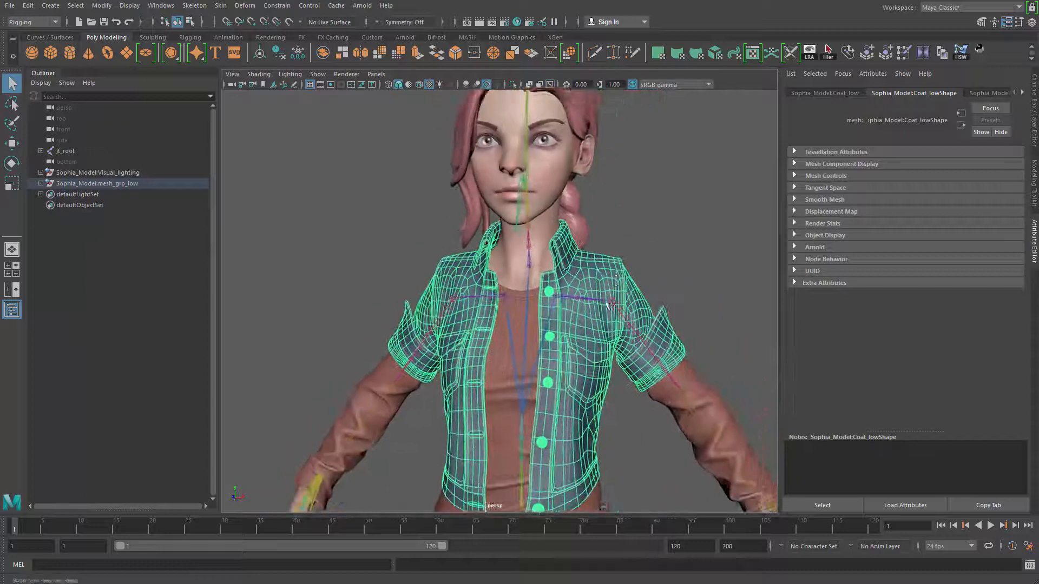
# Show the coat's channel values in the Channel Box in place of its detailed attributes.
pyautogui.keyDown('alt'); pyautogui.moveTo(600, 324); pyautogui.dragTo(624, 265, button='middle'); pyautogui.keyUp('alt')
pyautogui.hotkey('ctrl', 'a')
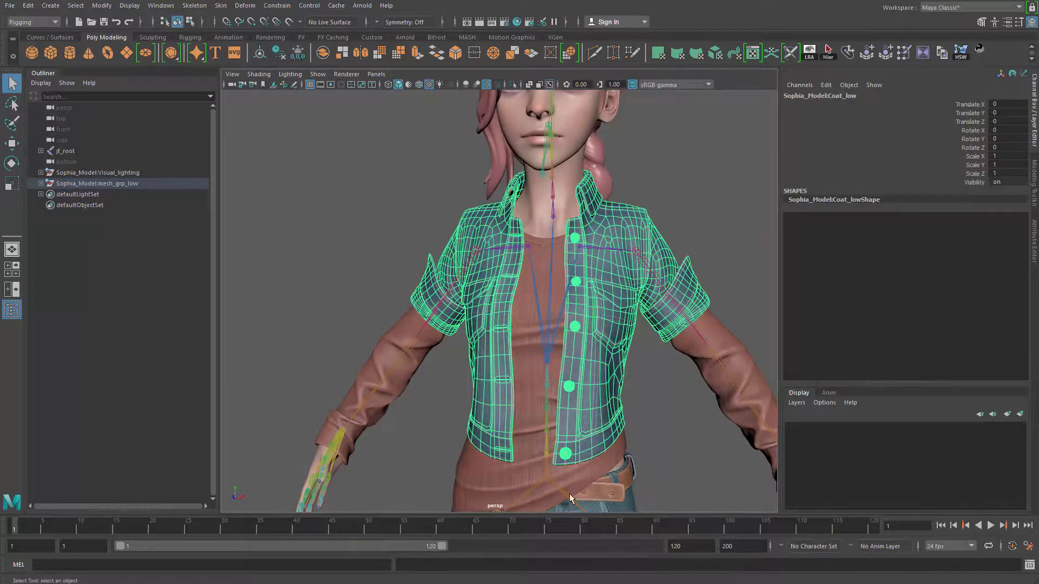
pyautogui.keyDown('alt'); pyautogui.moveTo(572, 498); pyautogui.dragTo(619, 396, button='middle'); pyautogui.keyUp('alt')
pyautogui.keyDown('alt'); pyautogui.moveTo(619, 397); pyautogui.dragTo(587, 332, button='right'); pyautogui.keyUp('alt')
pyautogui.keyDown('alt'); pyautogui.moveTo(587, 333); pyautogui.dragTo(514, 346); pyautogui.keyUp('alt')
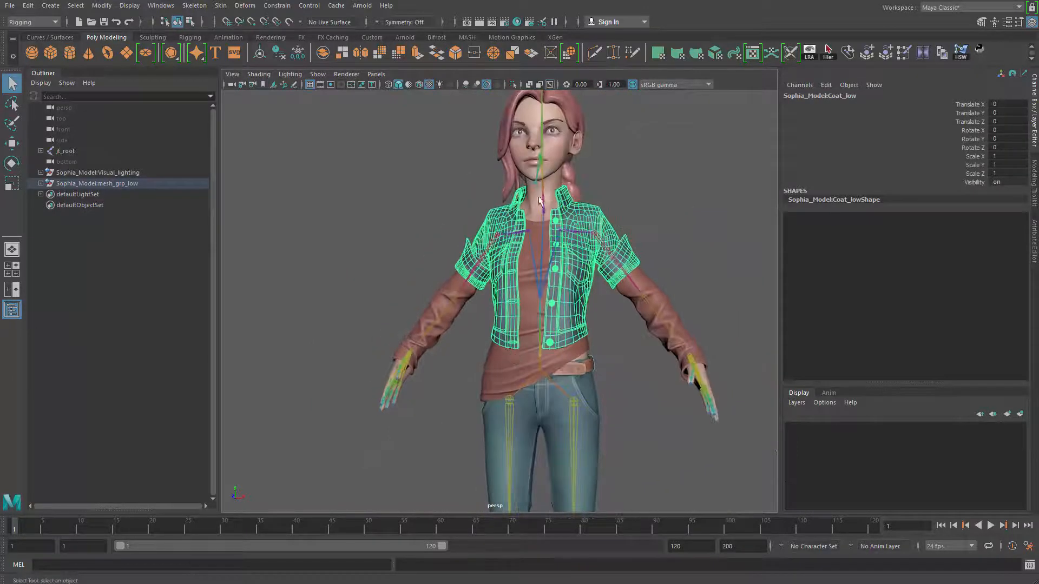
pyautogui.keyDown('alt'); pyautogui.moveTo(377, 277); pyautogui.dragTo(390, 338, button='right'); pyautogui.keyUp('alt')
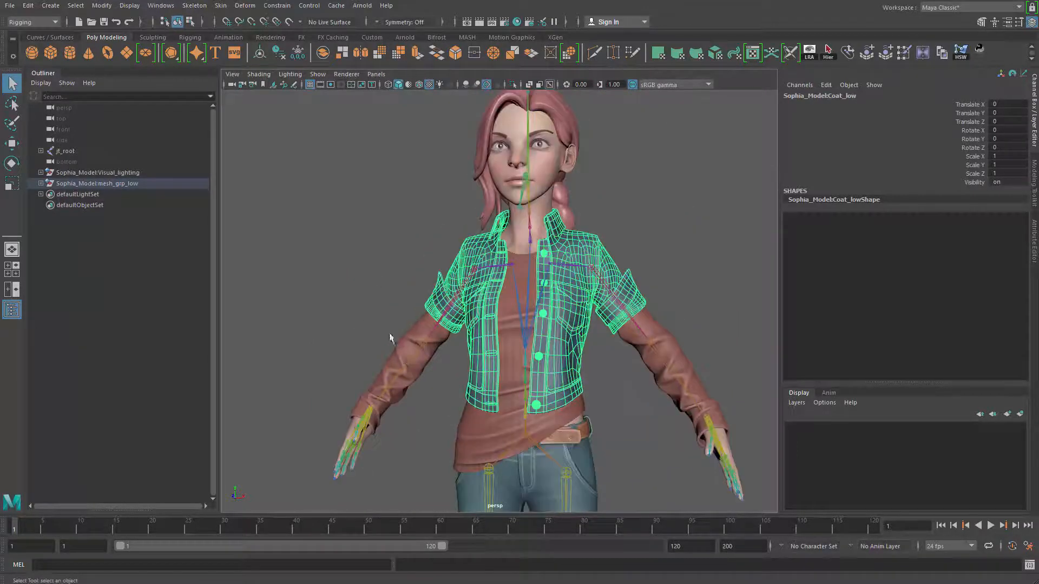
# Bind the whole Sophia_Model:mesh_grp_low group to the jt_root skeleton with Bind Skin, using reset default settings.
pyautogui.click(97, 186)
pyautogui.keyDown('alt'); pyautogui.moveTo(494, 336); pyautogui.dragTo(494, 276, button='middle'); pyautogui.keyUp('alt')
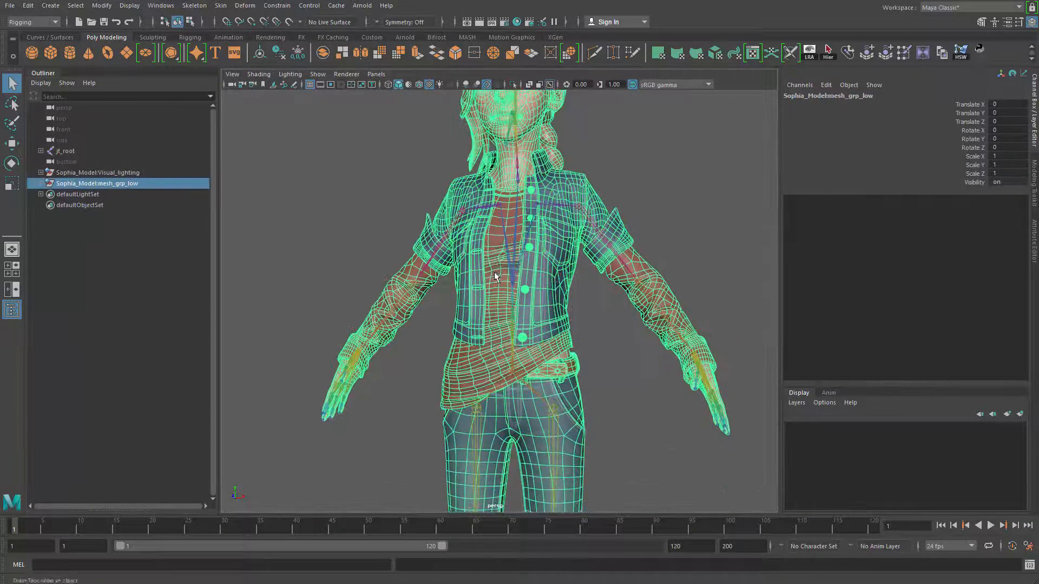
pyautogui.keyDown('alt'); pyautogui.moveTo(494, 277); pyautogui.dragTo(509, 385); pyautogui.keyUp('alt')
pyautogui.keyDown('shift'); pyautogui.click(514, 371); pyautogui.keyUp('shift')
pyautogui.keyDown('alt'); pyautogui.moveTo(533, 256); pyautogui.dragTo(512, 342, button='middle'); pyautogui.keyUp('alt')
pyautogui.click(218, 6)
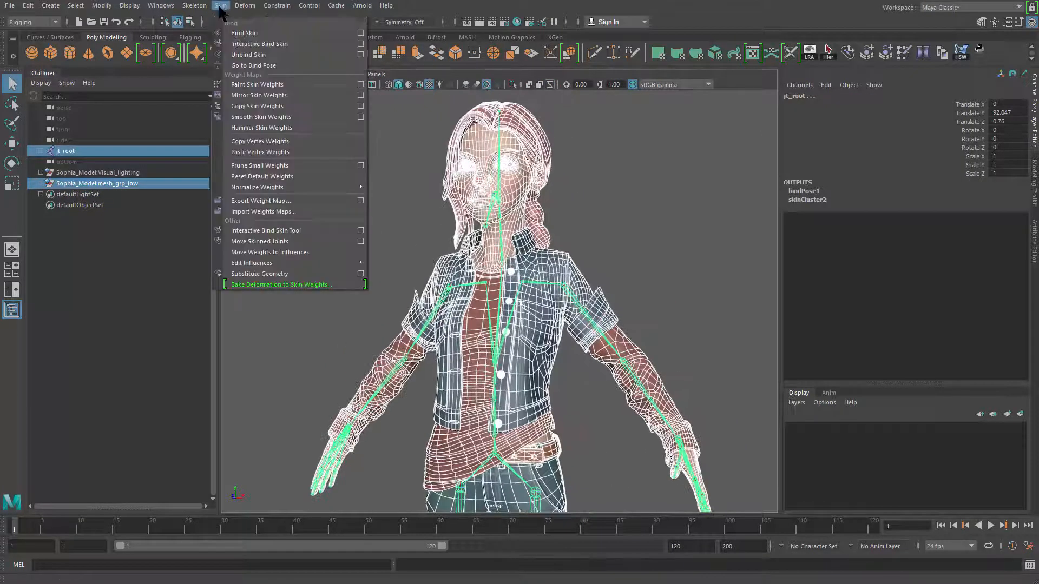
pyautogui.click(361, 33)
pyautogui.click(496, 188)
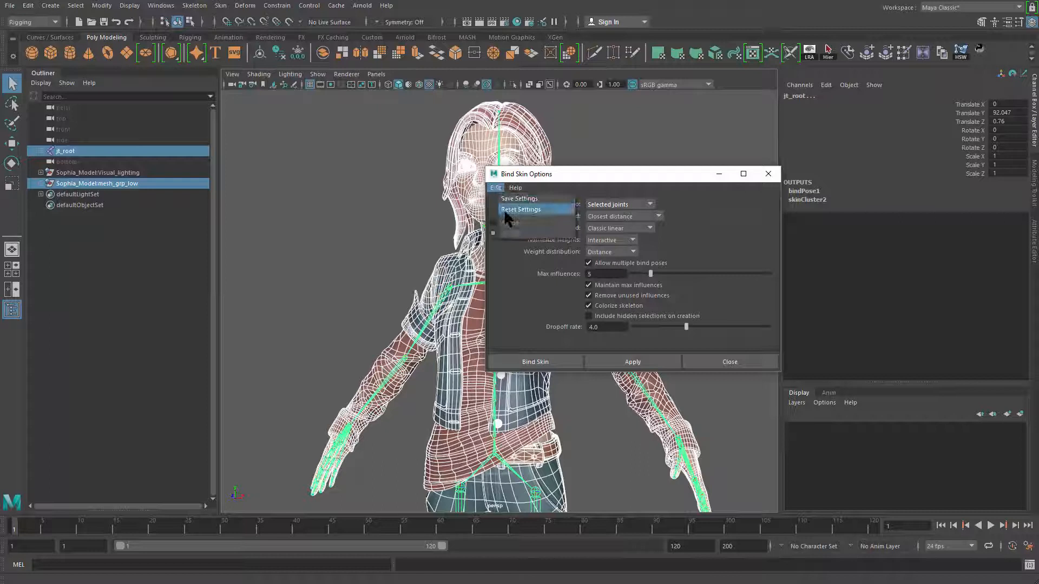
pyautogui.click(514, 209)
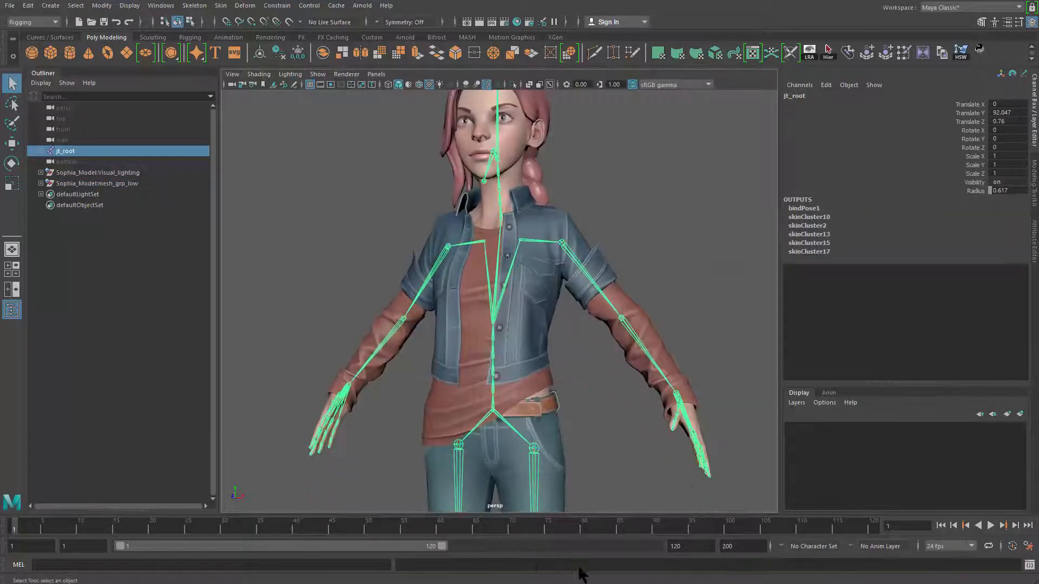
# Examine the bound character's jacket, face and skeleton up close and from several angles.
pyautogui.keyDown('alt'); pyautogui.moveTo(567, 382); pyautogui.dragTo(559, 433, button='middle'); pyautogui.keyUp('alt')
pyautogui.keyDown('alt'); pyautogui.moveTo(558, 433); pyautogui.dragTo(578, 463, button='right'); pyautogui.keyUp('alt')
pyautogui.keyDown('alt'); pyautogui.moveTo(579, 463); pyautogui.dragTo(579, 425, button='middle'); pyautogui.keyUp('alt')
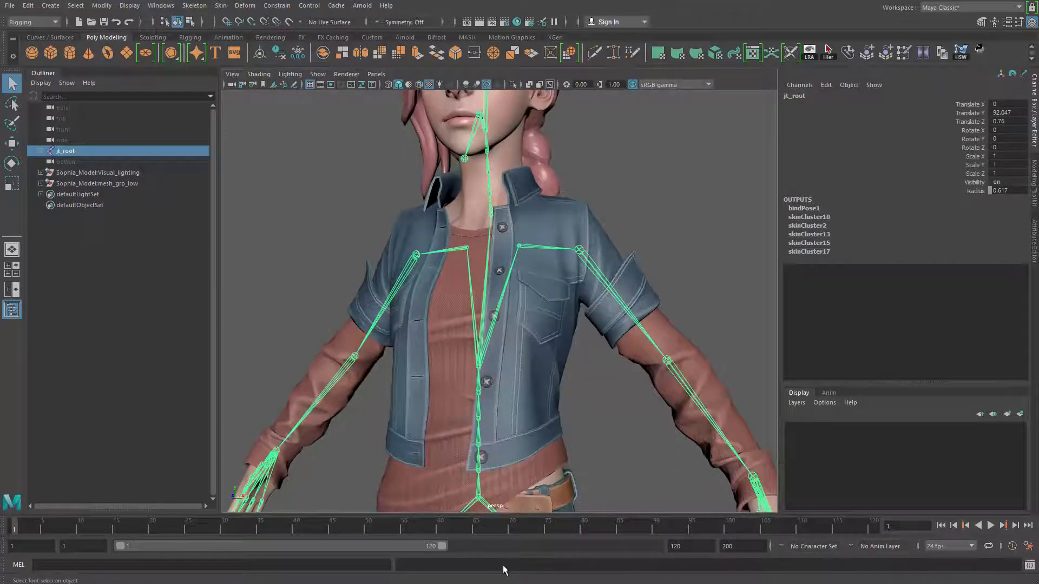
pyautogui.keyDown('alt'); pyautogui.moveTo(508, 367); pyautogui.dragTo(546, 501, button='middle'); pyautogui.keyUp('alt')
pyautogui.keyDown('alt'); pyautogui.moveTo(546, 501); pyautogui.dragTo(596, 514, button='right'); pyautogui.keyUp('alt')
pyautogui.keyDown('alt'); pyautogui.moveTo(533, 401); pyautogui.dragTo(540, 447, button='middle'); pyautogui.keyUp('alt')
pyautogui.keyDown('alt'); pyautogui.moveTo(540, 448); pyautogui.dragTo(601, 422, button='right'); pyautogui.keyUp('alt')
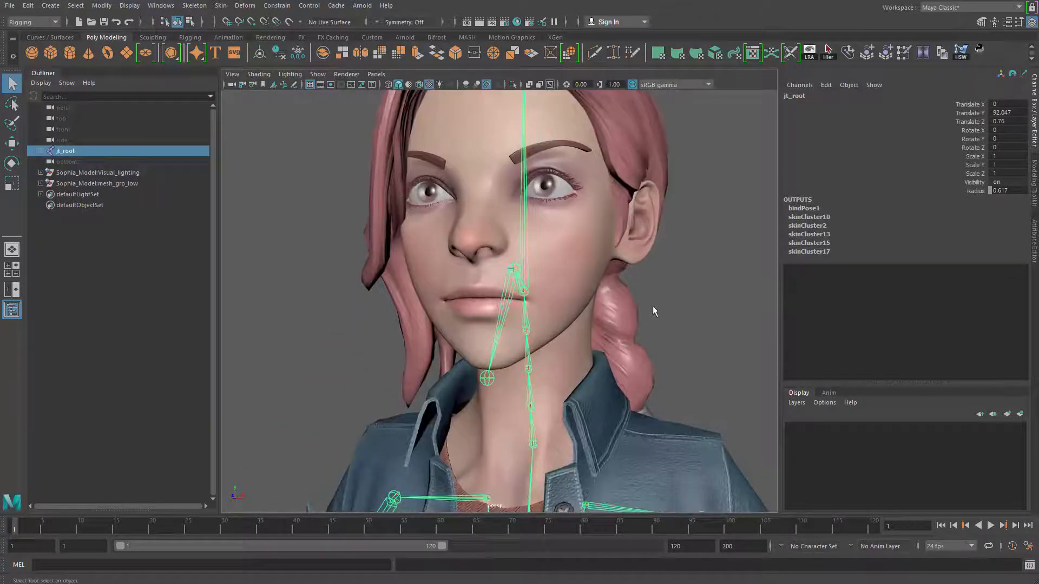
pyautogui.click(645, 297)
pyautogui.click(590, 272)
pyautogui.keyDown('alt'); pyautogui.moveTo(590, 272); pyautogui.dragTo(463, 297); pyautogui.keyUp('alt')
pyautogui.keyDown('alt'); pyautogui.moveTo(464, 297); pyautogui.dragTo(463, 348, button='right'); pyautogui.keyUp('alt')
pyautogui.keyDown('alt'); pyautogui.moveTo(464, 348); pyautogui.dragTo(522, 346); pyautogui.keyUp('alt')
pyautogui.click(622, 325)
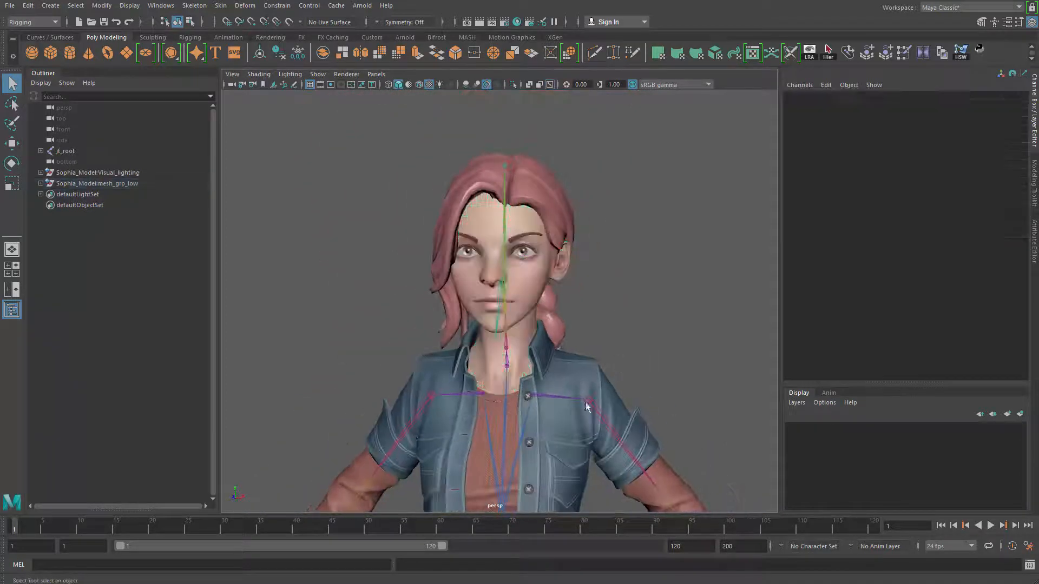
# Rotate the left shoulder joint around Z to raise the arm sideways and test how the coat deforms.
pyautogui.click(594, 388)
pyautogui.keyDown('alt'); pyautogui.moveTo(556, 389); pyautogui.dragTo(565, 297, button='middle'); pyautogui.keyUp('alt')
pyautogui.keyDown('alt'); pyautogui.moveTo(565, 298); pyautogui.dragTo(570, 243, button='right'); pyautogui.keyUp('alt')
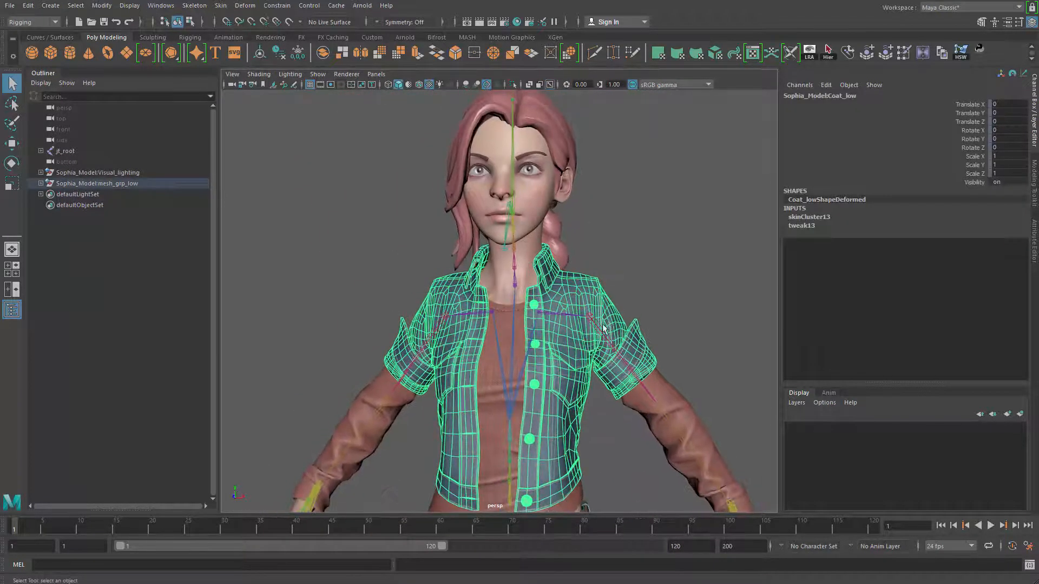
pyautogui.click(611, 355)
pyautogui.press('e')
pyautogui.moveTo(616, 277); pyautogui.dragTo(506, 304)
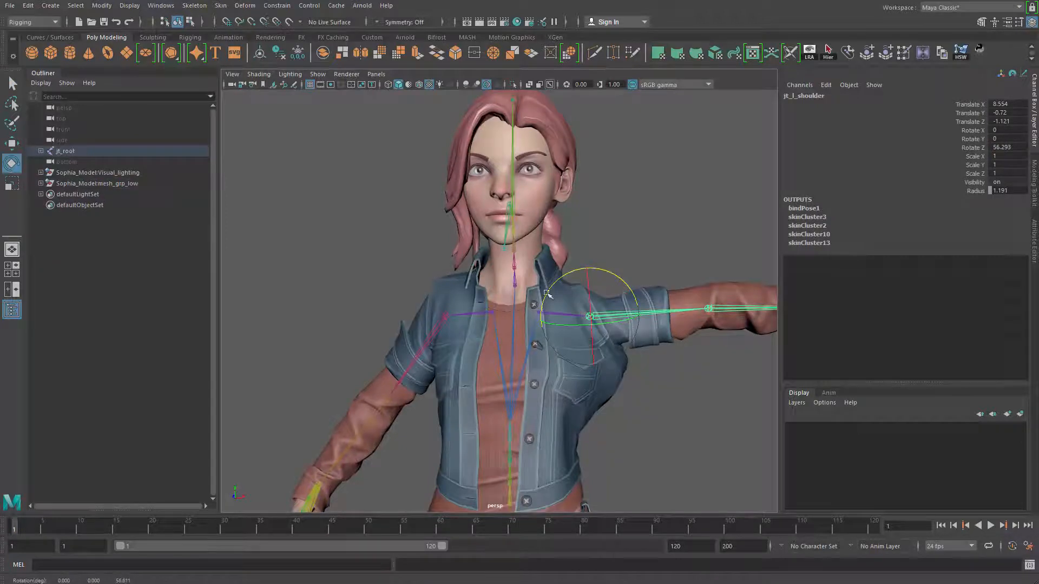
pyautogui.click(496, 290)
pyautogui.hotkey('ctrl', '1')
pyautogui.hotkey('ctrl', '1')
pyautogui.click(642, 411)
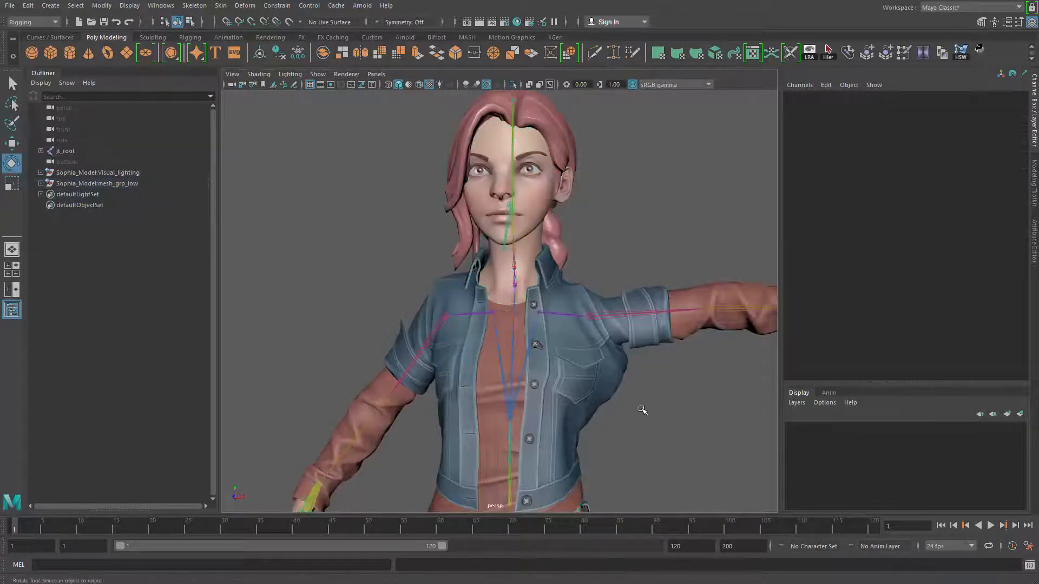
# Undo the left shoulder test rotation and return to the Select tool.
pyautogui.hotkey('ctrl', 'z')
pyautogui.hotkey('ctrl', 'z')
pyautogui.hotkey('ctrl', 'z')
pyautogui.hotkey('ctrl', 'z')
pyautogui.hotkey('ctrl', 'z')
pyautogui.click(637, 277)
pyautogui.press('q')
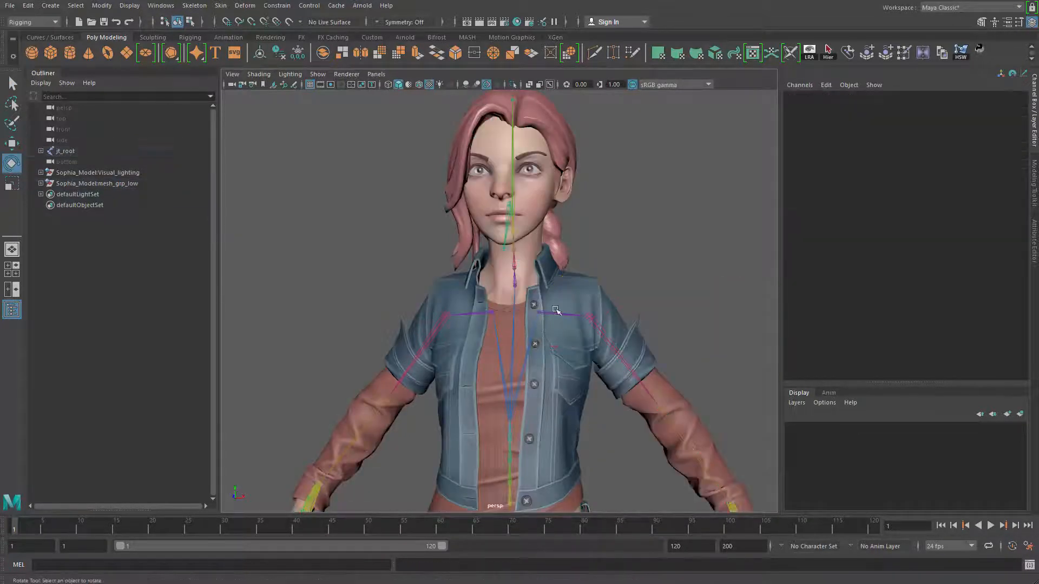
# Copy the skin weights from the body mesh to the coat mesh.
pyautogui.keyDown('alt'); pyautogui.moveTo(557, 309); pyautogui.dragTo(551, 238, button='right'); pyautogui.keyUp('alt')
pyautogui.click(560, 199)
pyautogui.click(599, 233)
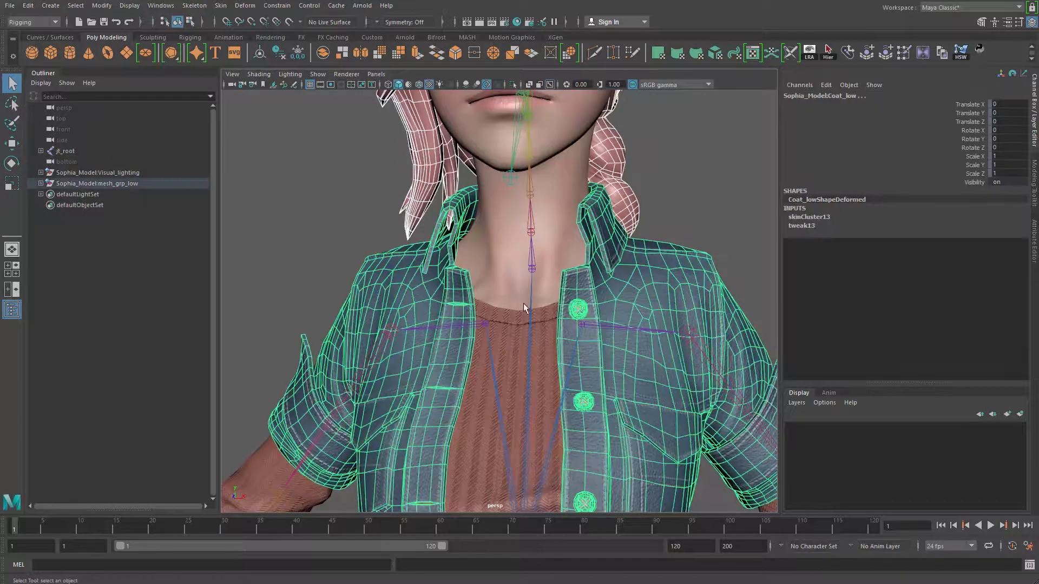
pyautogui.keyDown('alt'); pyautogui.moveTo(523, 305); pyautogui.dragTo(557, 199, button='right'); pyautogui.keyUp('alt')
pyautogui.click(560, 209)
pyautogui.keyDown('shift'); pyautogui.click(635, 348); pyautogui.keyUp('shift')
pyautogui.keyDown('alt'); pyautogui.moveTo(635, 348); pyautogui.dragTo(549, 267); pyautogui.keyUp('alt')
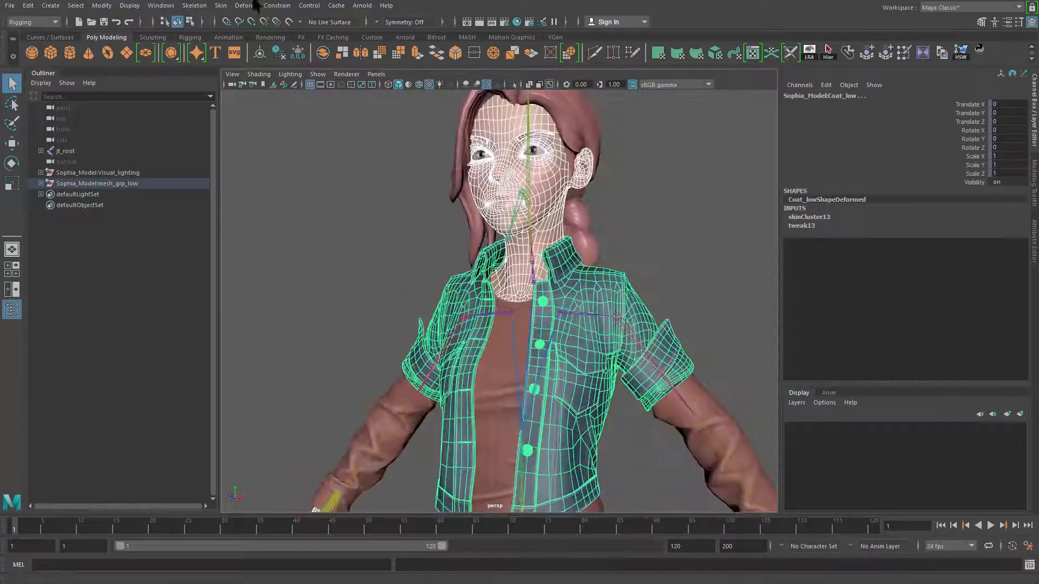
pyautogui.click(220, 6)
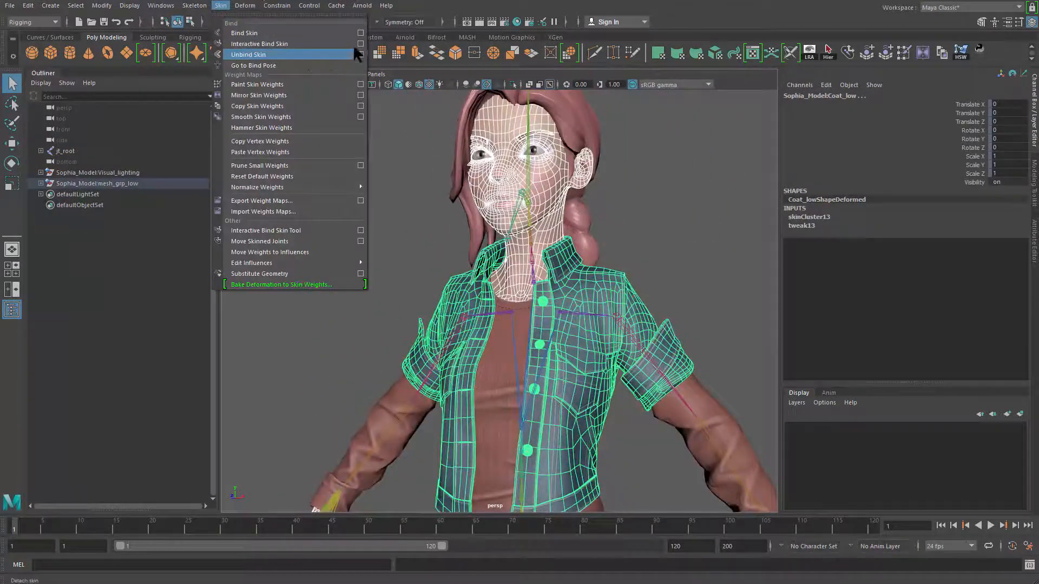
pyautogui.click(284, 106)
pyautogui.keyDown('alt'); pyautogui.moveTo(679, 280); pyautogui.dragTo(658, 252, button='middle'); pyautogui.keyUp('alt')
pyautogui.click(657, 252)
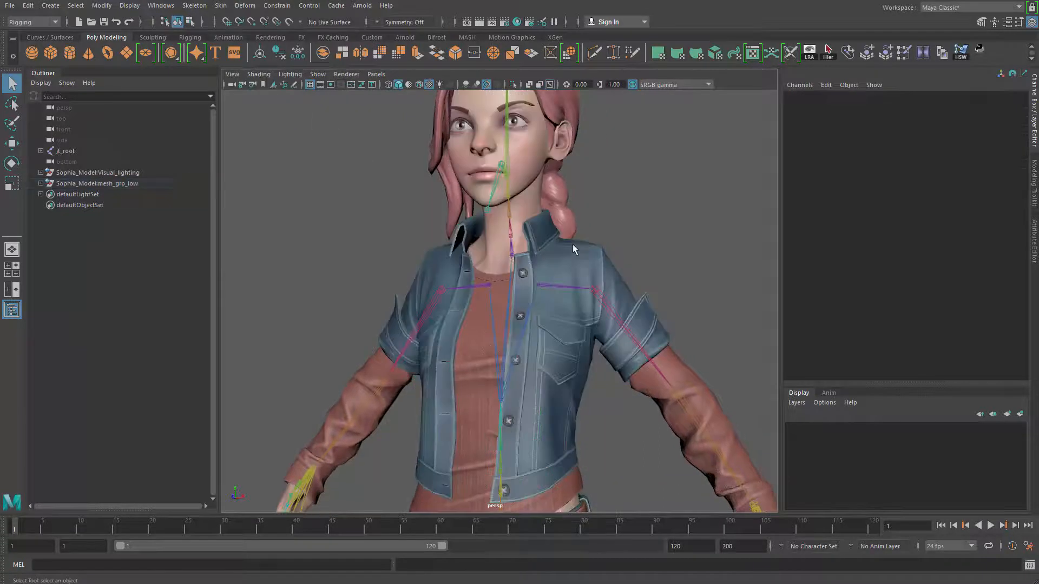
# Copy the skin weights from the body mesh to the shirt mesh by repeating the last command.
pyautogui.click(501, 247)
pyautogui.keyDown('shift'); pyautogui.click(479, 360); pyautogui.keyUp('shift')
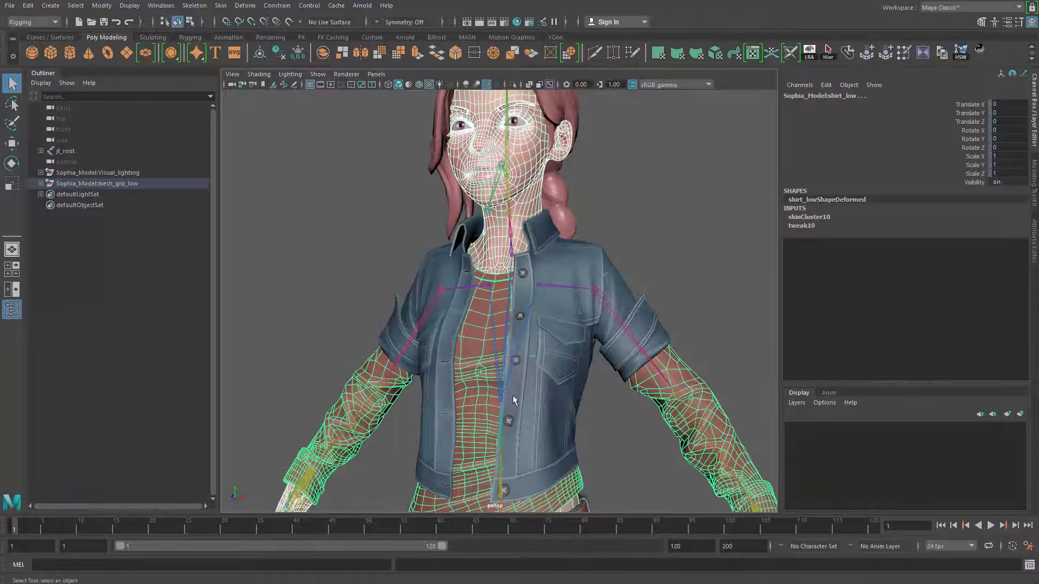
pyautogui.press('g')
pyautogui.click(588, 190)
# Copy the skin weights from the body mesh to the pants mesh by repeating the last command.
pyautogui.click(527, 190)
pyautogui.keyDown('alt'); pyautogui.moveTo(547, 438); pyautogui.dragTo(555, 208, button='middle'); pyautogui.keyUp('alt')
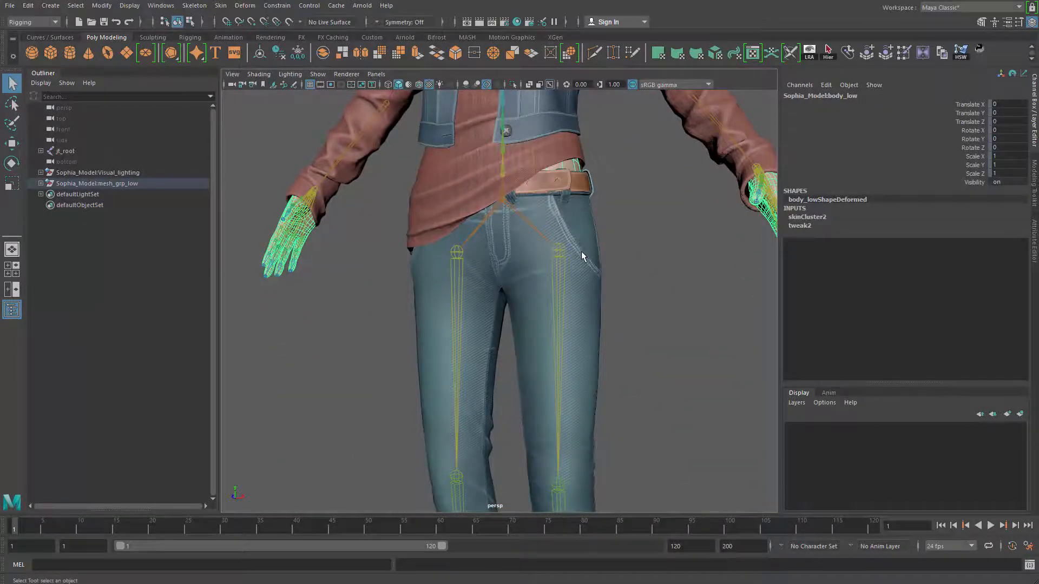
pyautogui.keyDown('shift'); pyautogui.click(598, 357); pyautogui.keyUp('shift')
pyautogui.press('g')
pyautogui.keyDown('alt'); pyautogui.moveTo(597, 368); pyautogui.dragTo(565, 511, button='middle'); pyautogui.keyUp('alt')
pyautogui.keyDown('alt'); pyautogui.moveTo(558, 255); pyautogui.dragTo(543, 388, button='middle'); pyautogui.keyUp('alt')
pyautogui.hotkey('ctrl', 'y')
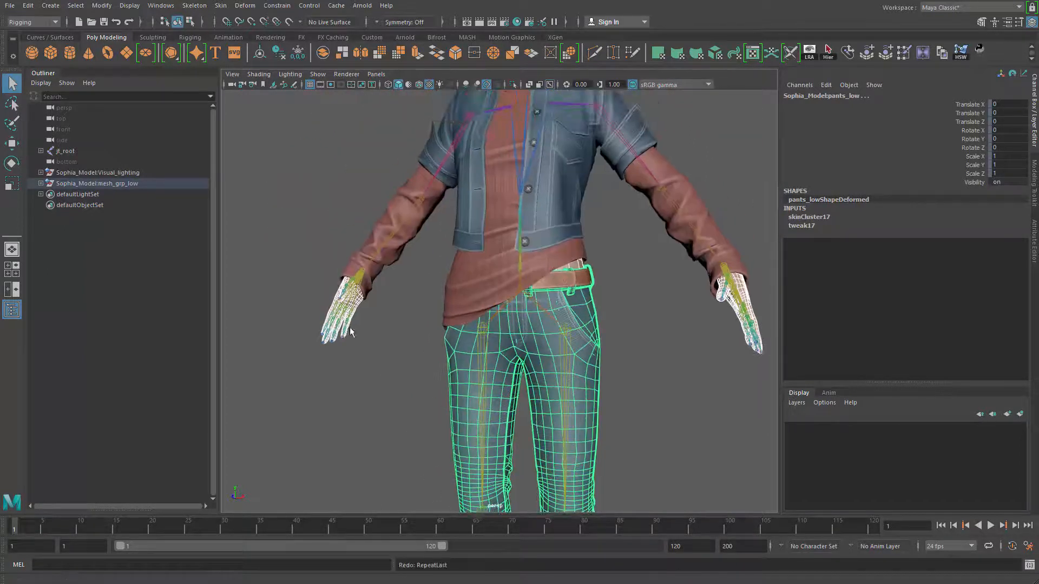
# Copy the skin weights from the body mesh to the shoes mesh by repeating the last command.
pyautogui.click(353, 300)
pyautogui.keyDown('alt'); pyautogui.moveTo(405, 365); pyautogui.dragTo(415, 259, button='middle'); pyautogui.keyUp('alt')
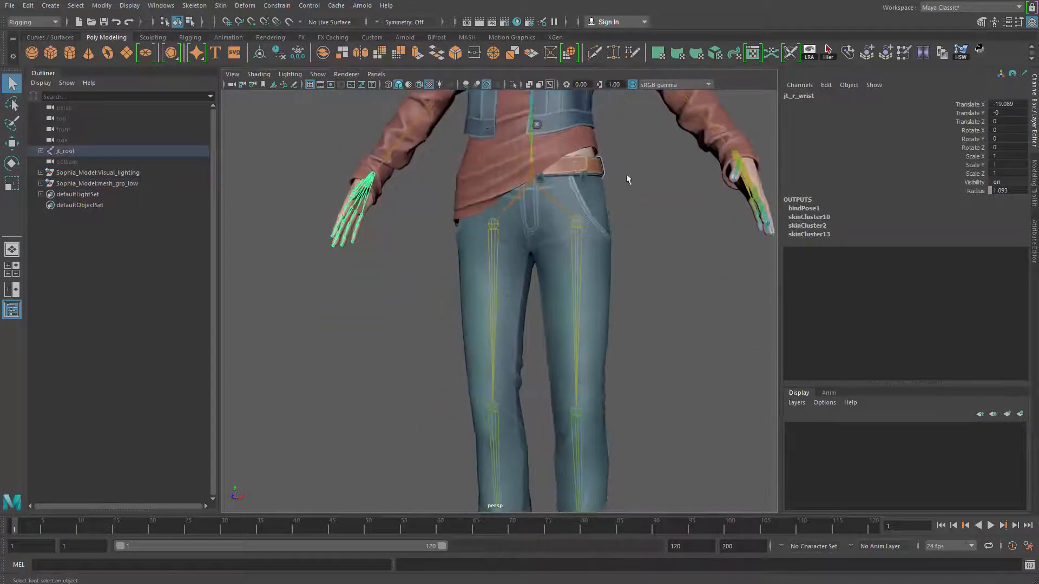
pyautogui.click(592, 154)
pyautogui.keyDown('alt'); pyautogui.moveTo(574, 460); pyautogui.dragTo(536, 212, button='middle'); pyautogui.keyUp('alt')
pyautogui.keyDown('alt'); pyautogui.moveTo(537, 212); pyautogui.dragTo(555, 354, button='right'); pyautogui.keyUp('alt')
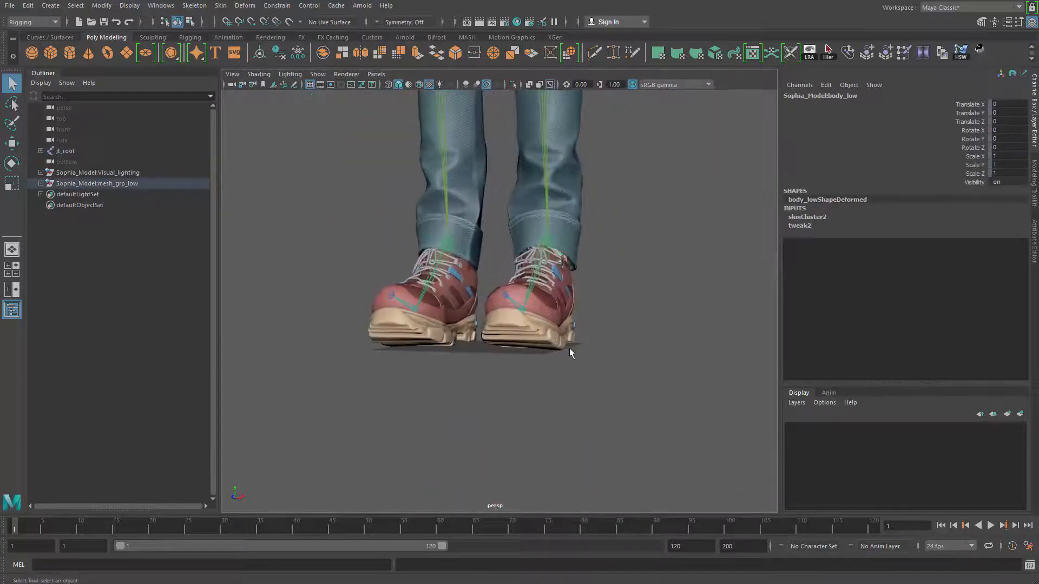
pyautogui.click(569, 349)
pyautogui.press('g')
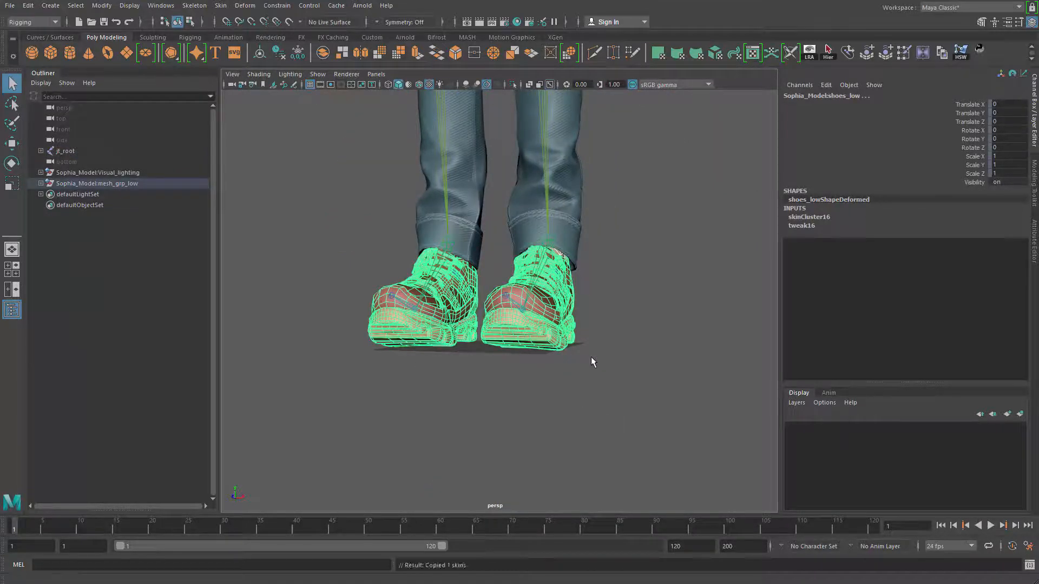
# Rotate the left shoulder joint about 27 degrees around Z to test the copied weights.
pyautogui.keyDown('alt'); pyautogui.moveTo(590, 356); pyautogui.dragTo(489, 271, button='right'); pyautogui.keyUp('alt')
pyautogui.keyDown('alt'); pyautogui.moveTo(489, 271); pyautogui.dragTo(588, 466, button='middle'); pyautogui.keyUp('alt')
pyautogui.keyDown('alt'); pyautogui.moveTo(587, 466); pyautogui.dragTo(621, 341, button='right'); pyautogui.keyUp('alt')
pyautogui.click(573, 324)
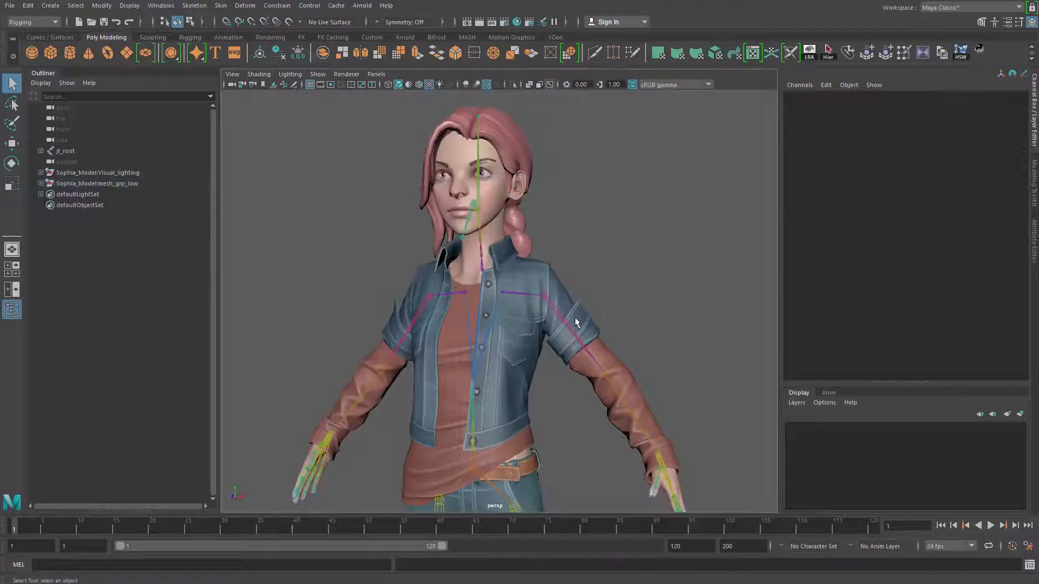
pyautogui.press('e')
pyautogui.moveTo(575, 258); pyautogui.dragTo(528, 241)
# Rotate the left clavicle joint about 31 degrees around Z and examine the coat's collar and shoulder for clipping.
pyautogui.press('q')
pyautogui.click(516, 289)
pyautogui.press('e')
pyautogui.keyDown('alt'); pyautogui.moveTo(527, 241); pyautogui.dragTo(672, 347, button='right'); pyautogui.keyUp('alt')
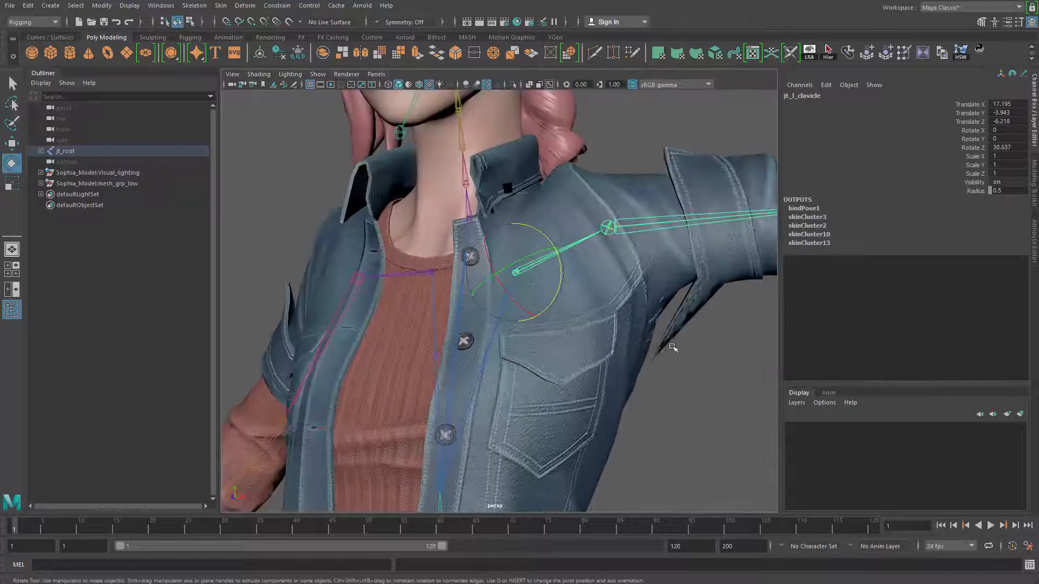
pyautogui.keyDown('alt'); pyautogui.moveTo(552, 268); pyautogui.dragTo(515, 448, button='middle'); pyautogui.keyUp('alt')
pyautogui.keyDown('alt'); pyautogui.moveTo(515, 447); pyautogui.dragTo(524, 425, button='right'); pyautogui.keyUp('alt')
pyautogui.keyDown('alt'); pyautogui.moveTo(520, 416); pyautogui.dragTo(351, 300, button='middle'); pyautogui.keyUp('alt')
pyautogui.keyDown('alt'); pyautogui.moveTo(277, 258); pyautogui.dragTo(386, 345, button='middle'); pyautogui.keyUp('alt')
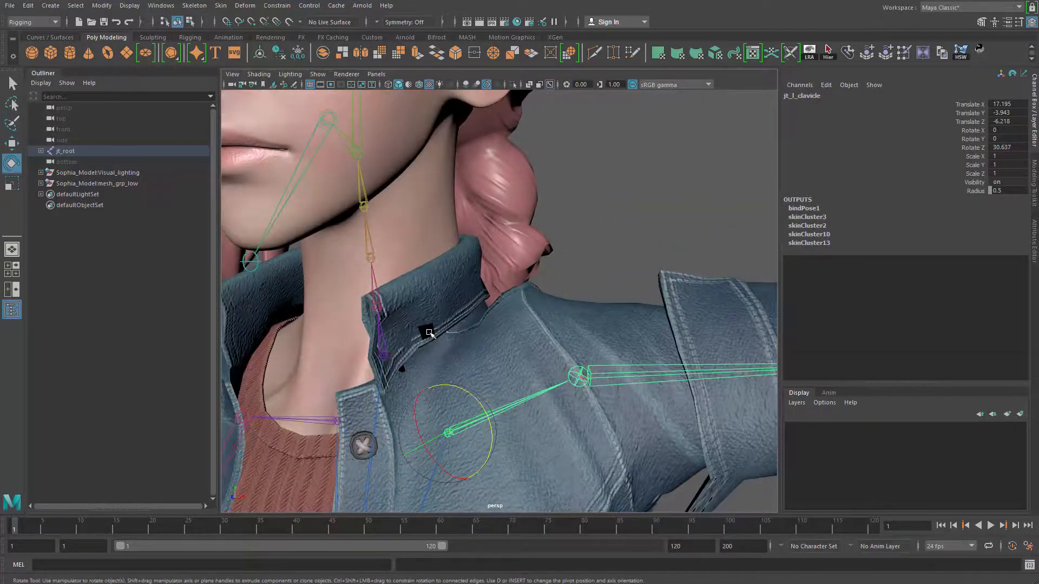
pyautogui.keyDown('alt'); pyautogui.moveTo(429, 333); pyautogui.dragTo(389, 334, button='right'); pyautogui.keyUp('alt')
pyautogui.keyDown('alt'); pyautogui.moveTo(389, 334); pyautogui.dragTo(406, 366); pyautogui.keyUp('alt')
# Undo the test rotations of the left clavicle and left shoulder joints.
pyautogui.hotkey('ctrl', 'z')
pyautogui.hotkey('ctrl', 'z')
pyautogui.hotkey('ctrl', 'z')
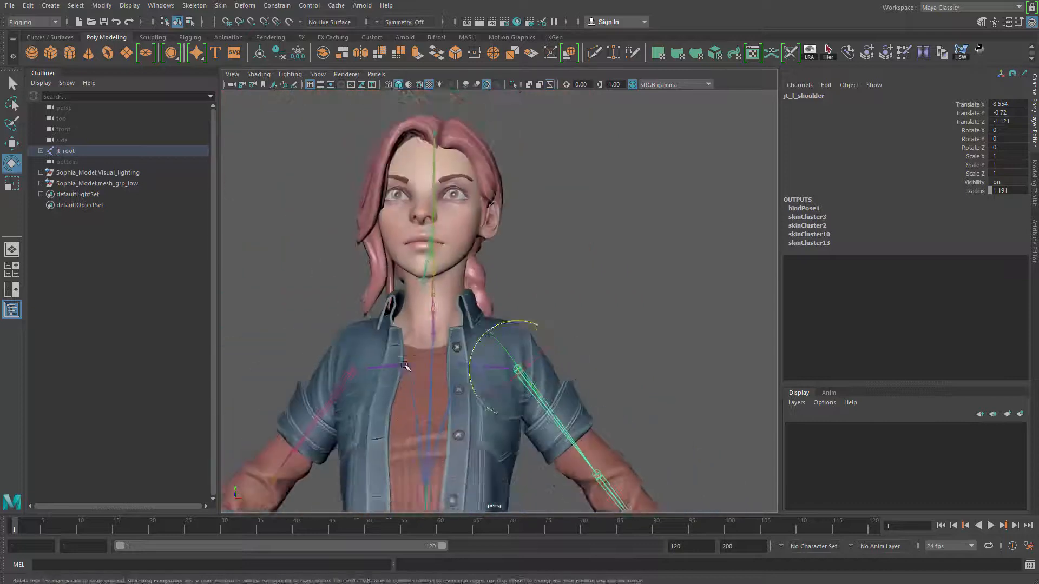
# Rotate the left shoulder joint about 50 degrees around Z and check the sleeve and armpit deformation.
pyautogui.keyDown('alt'); pyautogui.moveTo(406, 366); pyautogui.dragTo(399, 241, button='middle'); pyautogui.keyUp('alt')
pyautogui.click(599, 276)
pyautogui.keyDown('alt'); pyautogui.moveTo(599, 277); pyautogui.dragTo(577, 288); pyautogui.keyUp('alt')
pyautogui.scroll(3, 578, 288)
pyautogui.click(575, 260)
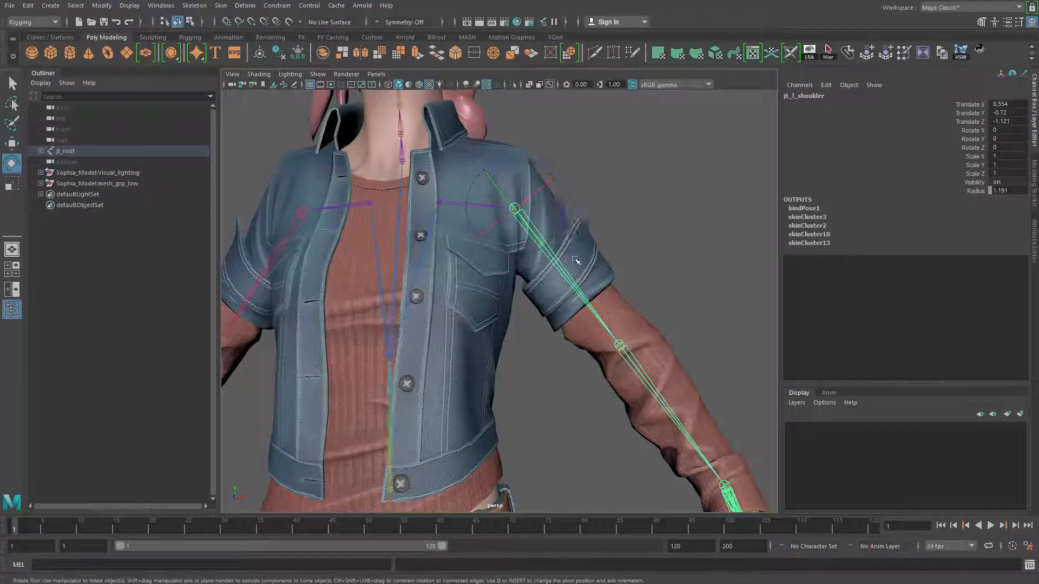
pyautogui.moveTo(562, 206); pyautogui.dragTo(555, 155)
pyautogui.keyDown('alt'); pyautogui.moveTo(589, 274); pyautogui.dragTo(574, 222); pyautogui.keyUp('alt')
# Undo the 50-degree left shoulder rotation and clear the selection.
pyautogui.hotkey('ctrl', 'z')
pyautogui.keyDown('alt'); pyautogui.moveTo(582, 184); pyautogui.dragTo(644, 250, button='right'); pyautogui.keyUp('alt')
pyautogui.keyDown('alt'); pyautogui.moveTo(643, 250); pyautogui.dragTo(657, 406, button='middle'); pyautogui.keyUp('alt')
pyautogui.keyDown('alt'); pyautogui.moveTo(656, 406); pyautogui.dragTo(607, 320); pyautogui.keyUp('alt')
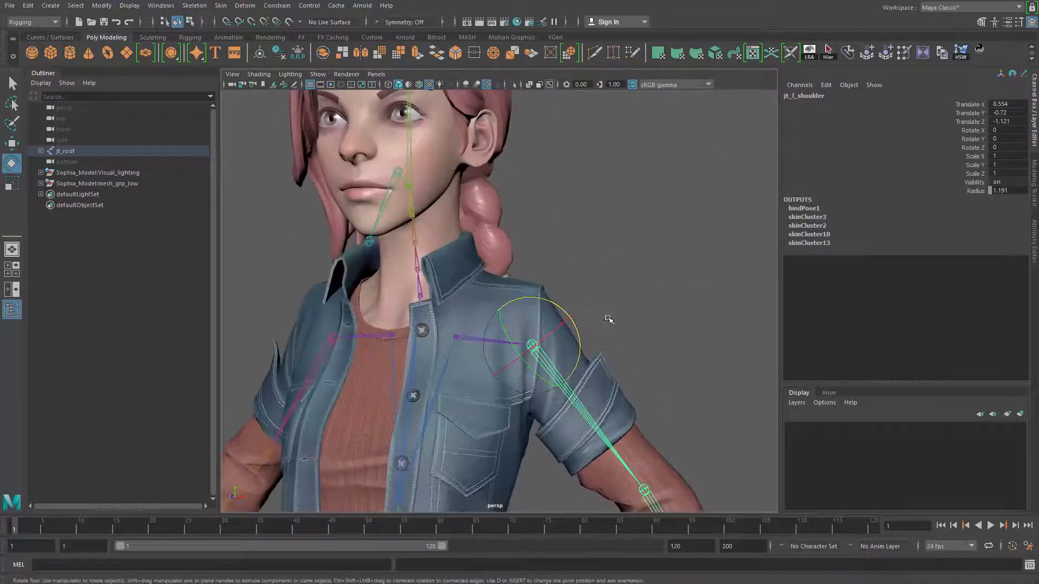
pyautogui.press('q')
pyautogui.click(641, 194)
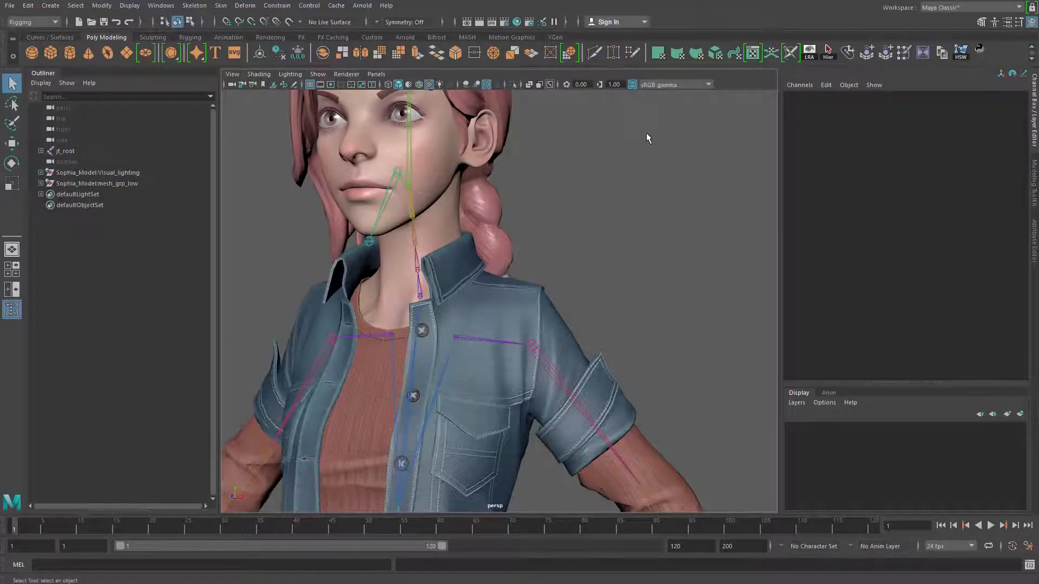
# Examine the coat, left arm and overall body in the rest pose from several angles.
pyautogui.keyDown('alt'); pyautogui.moveTo(494, 367); pyautogui.dragTo(486, 311); pyautogui.keyUp('alt')
pyautogui.keyDown('alt'); pyautogui.moveTo(486, 312); pyautogui.dragTo(533, 338, button='right'); pyautogui.keyUp('alt')
pyautogui.keyDown('alt'); pyautogui.moveTo(533, 338); pyautogui.dragTo(546, 302); pyautogui.keyUp('alt')
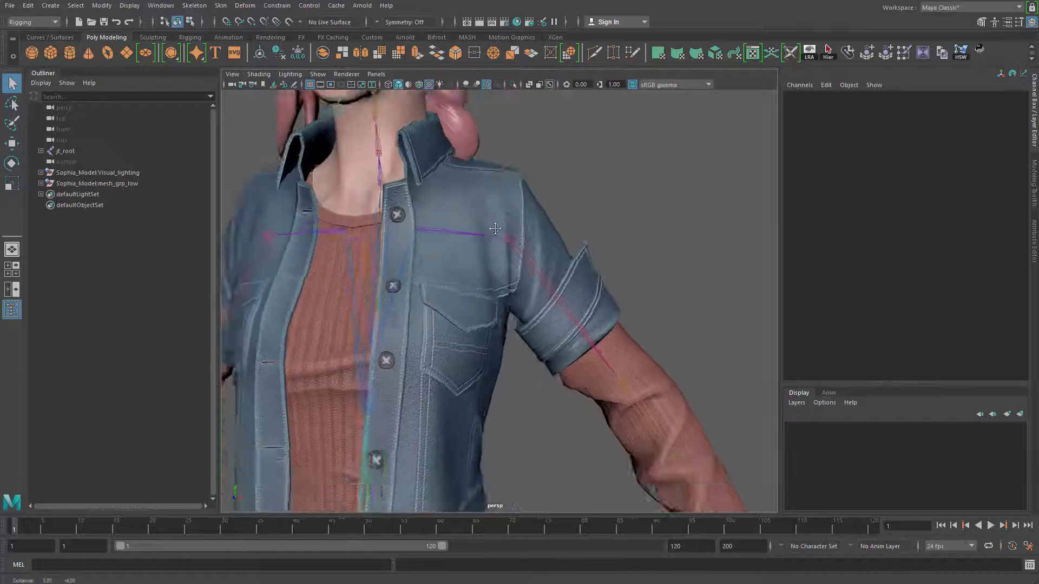
pyautogui.keyDown('alt'); pyautogui.moveTo(546, 303); pyautogui.dragTo(467, 216, button='middle'); pyautogui.keyUp('alt')
pyautogui.keyDown('alt'); pyautogui.moveTo(632, 454); pyautogui.dragTo(620, 382, button='middle'); pyautogui.keyUp('alt')
pyautogui.keyDown('alt'); pyautogui.moveTo(620, 381); pyautogui.dragTo(459, 225, button='right'); pyautogui.keyUp('alt')
pyautogui.keyDown('alt'); pyautogui.moveTo(460, 265); pyautogui.dragTo(456, 287); pyautogui.keyUp('alt')
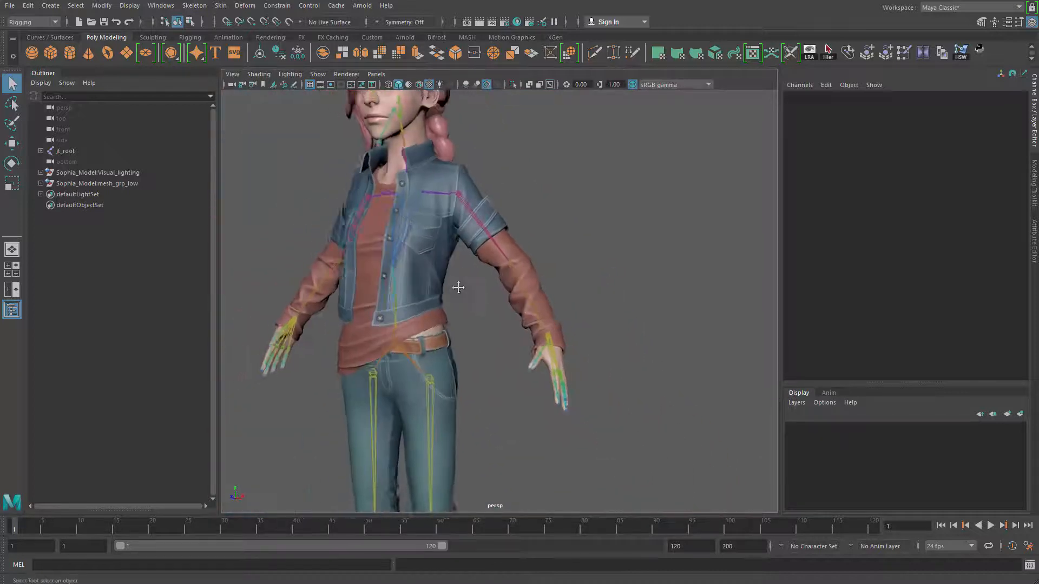
pyautogui.keyDown('alt'); pyautogui.moveTo(457, 287); pyautogui.dragTo(466, 328, button='middle'); pyautogui.keyUp('alt')
pyautogui.keyDown('alt'); pyautogui.moveTo(466, 328); pyautogui.dragTo(599, 297); pyautogui.keyUp('alt')
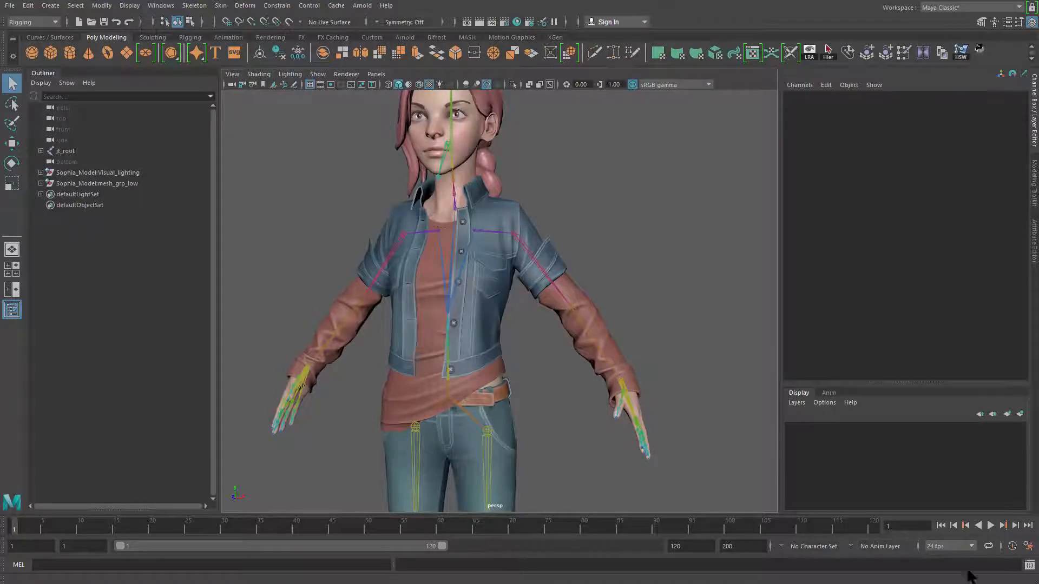
# Open the Script Editor and select the entire Python script that creates a circle controller and group per joint.
pyautogui.click(1028, 565)
pyautogui.moveTo(692, 192); pyautogui.dragTo(762, 130)
pyautogui.moveTo(694, 407); pyautogui.dragTo(509, 347)
pyautogui.moveTo(774, 443); pyautogui.dragTo(510, 347)
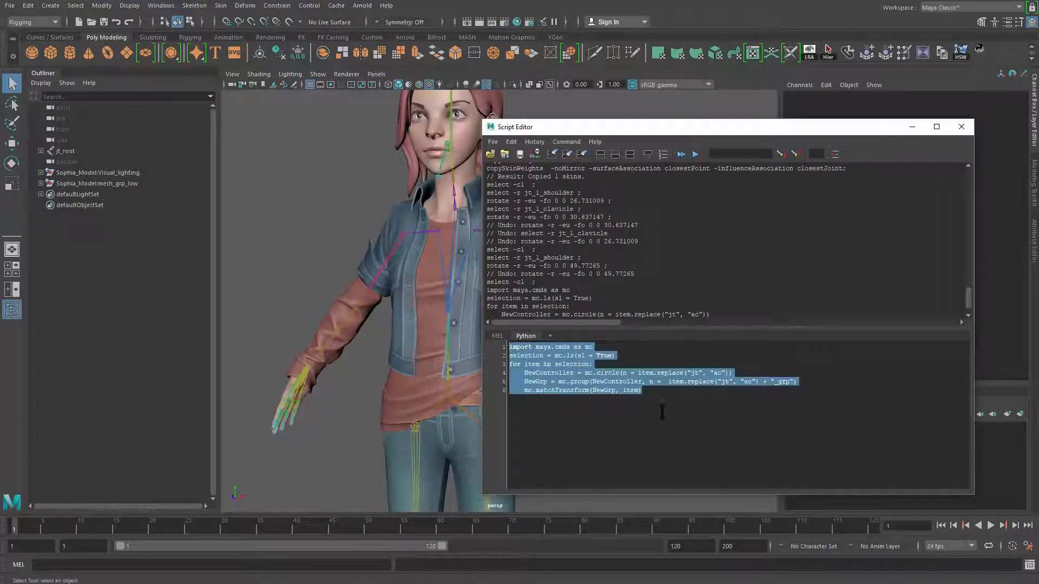
# Enlarge the Python script's text and reposition the Script Editor window over the viewport.
pyautogui.click(751, 458)
pyautogui.keyDown('ctrl'); pyautogui.scroll(5, 749, 488); pyautogui.keyUp('ctrl')
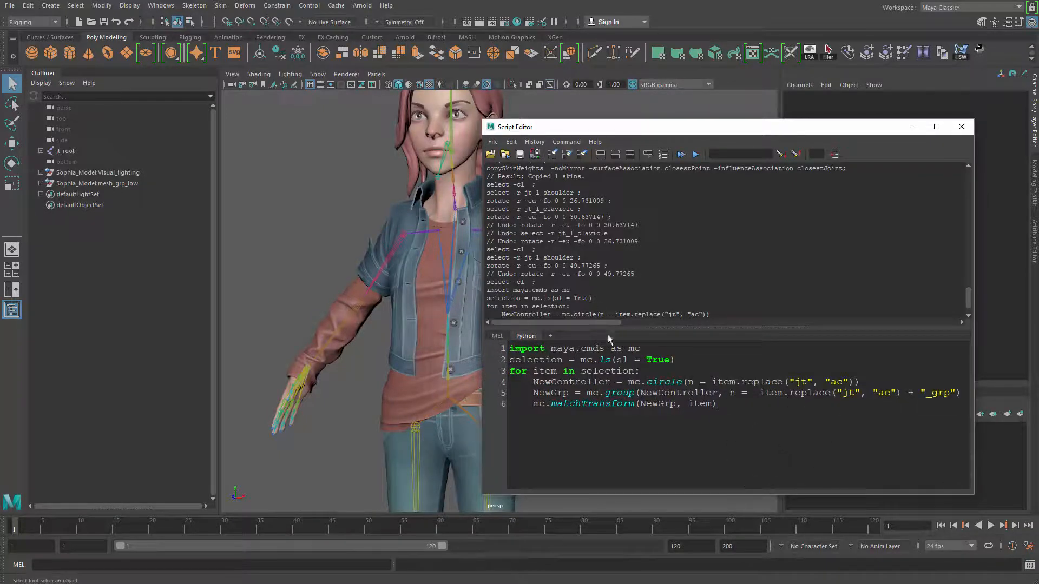
pyautogui.click(730, 119)
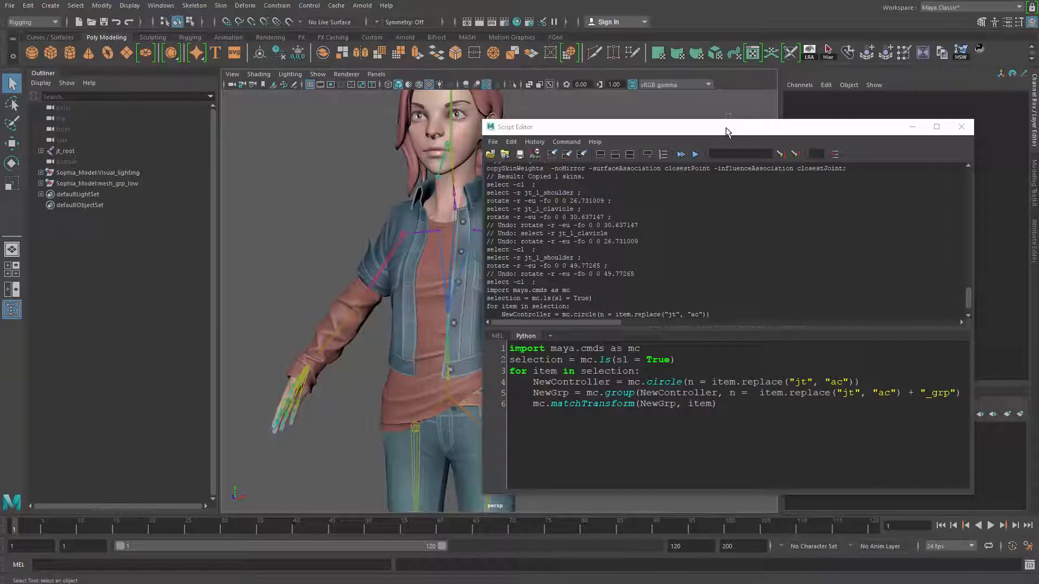
pyautogui.moveTo(726, 132); pyautogui.dragTo(726, 101)
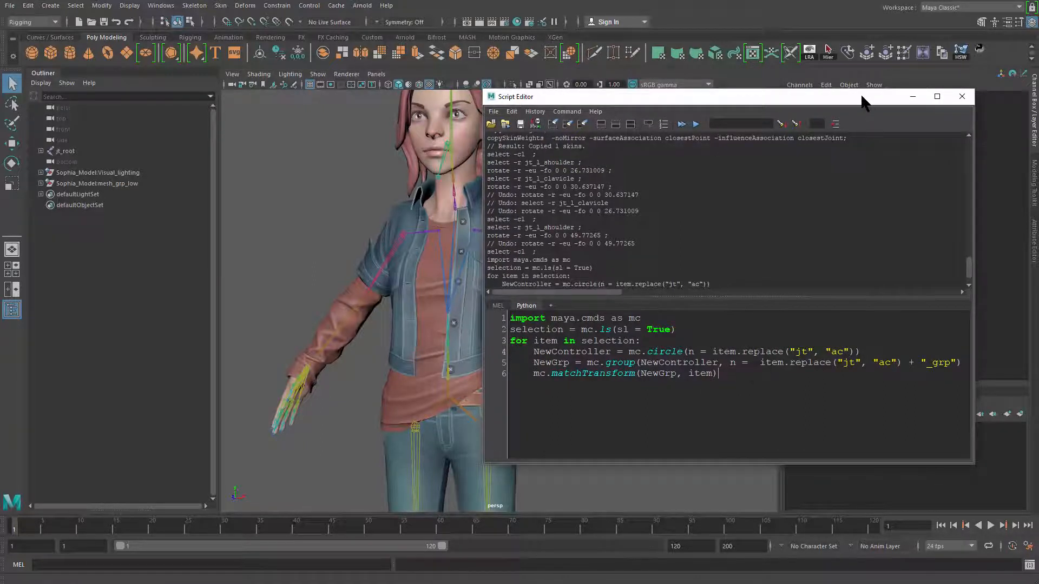
pyautogui.moveTo(861, 96); pyautogui.dragTo(824, 77)
# Review the Python lines that create, group and match a circle controller per joint, and minimize the Script Editor.
pyautogui.moveTo(754, 347); pyautogui.dragTo(412, 222)
pyautogui.click(748, 367)
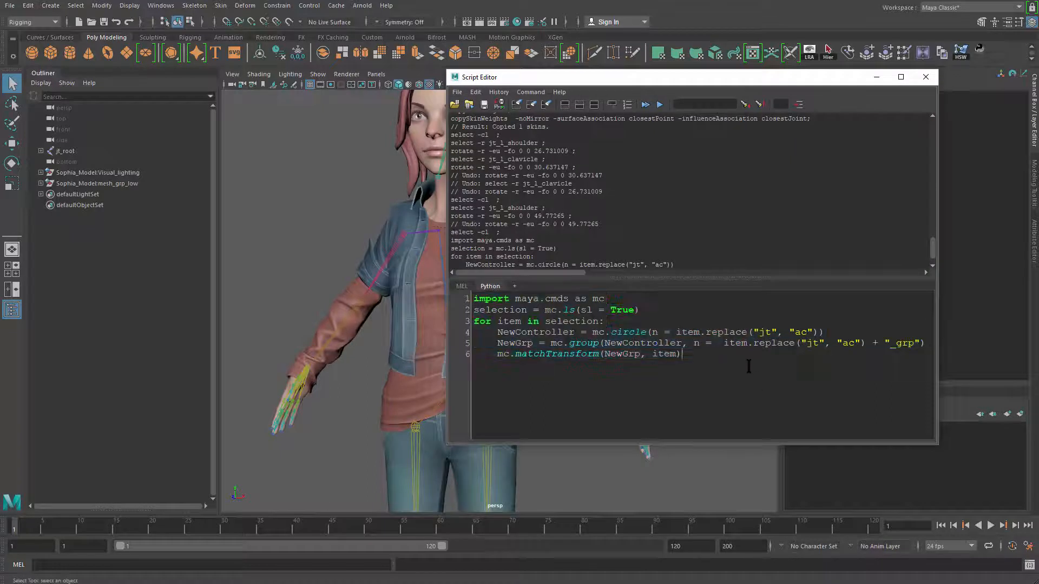
pyautogui.moveTo(748, 367); pyautogui.dragTo(372, 239)
pyautogui.click(771, 378)
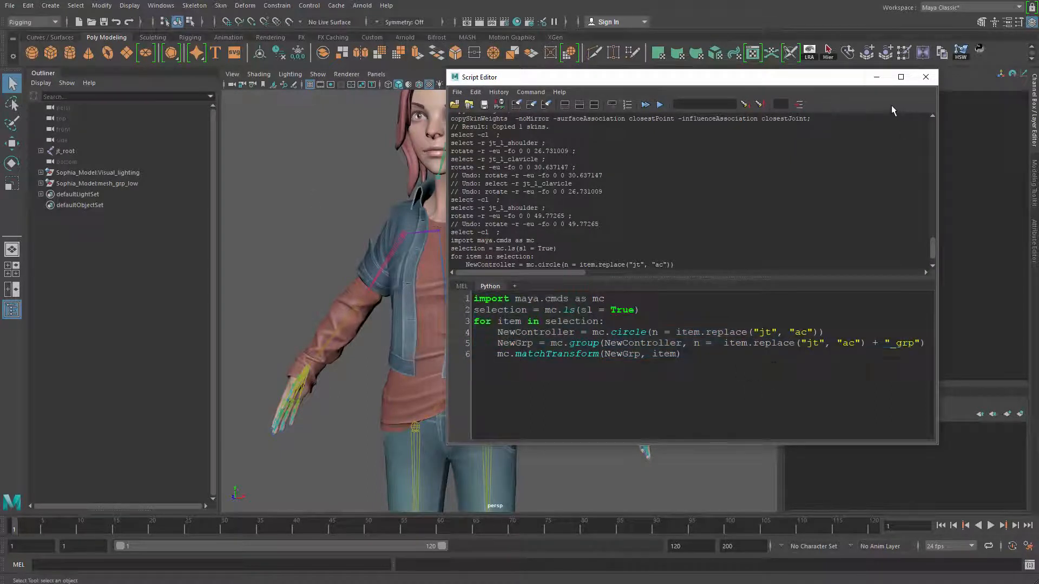
pyautogui.click(876, 77)
# Create a NURBS circle at the origin and delete its construction history.
pyautogui.keyDown('alt'); pyautogui.moveTo(663, 310); pyautogui.dragTo(573, 319); pyautogui.keyUp('alt')
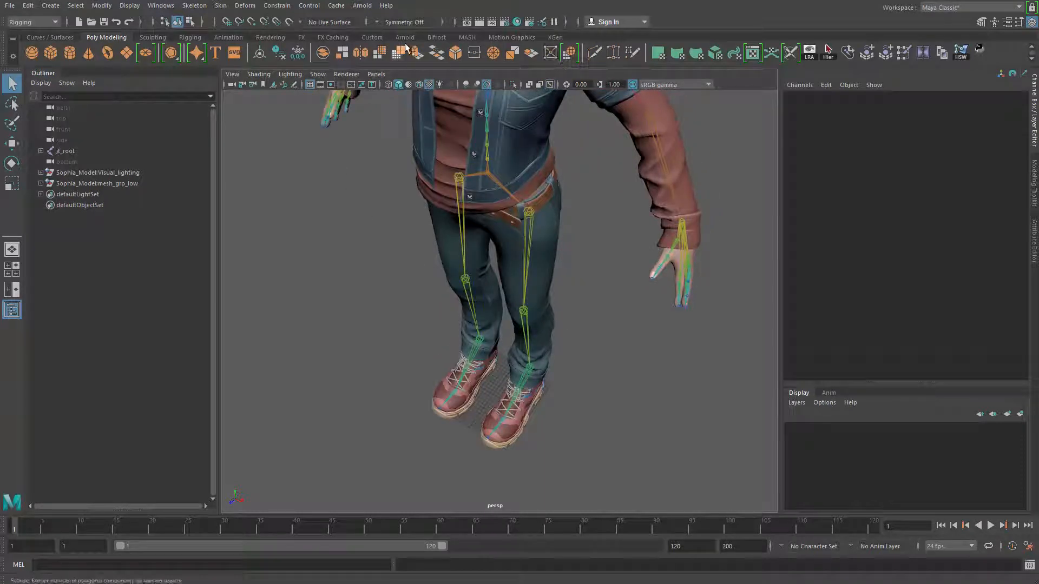
pyautogui.click(60, 36)
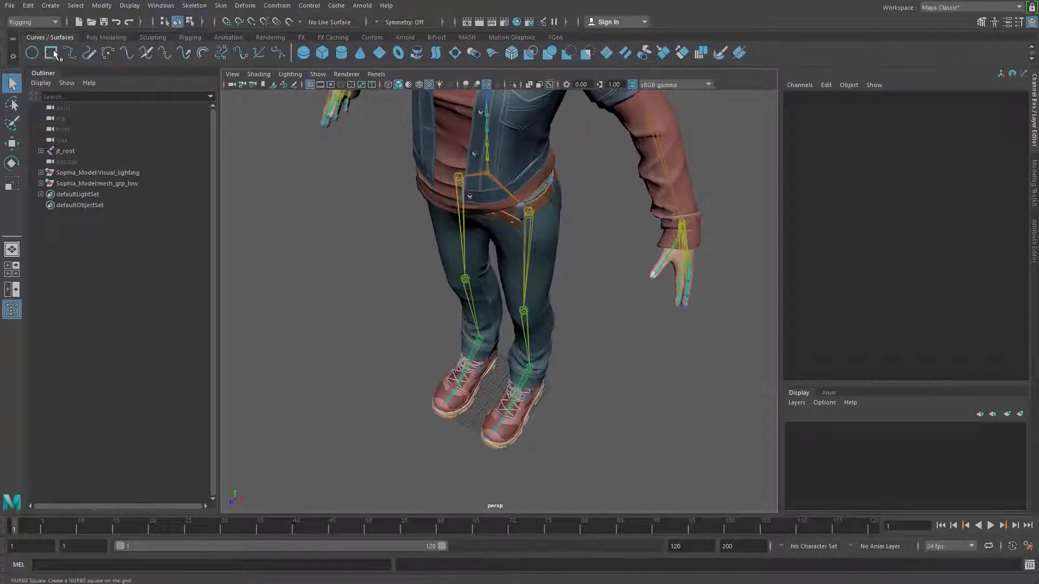
pyautogui.click(30, 54)
pyautogui.press('f')
pyautogui.scroll(-5, 589, 361)
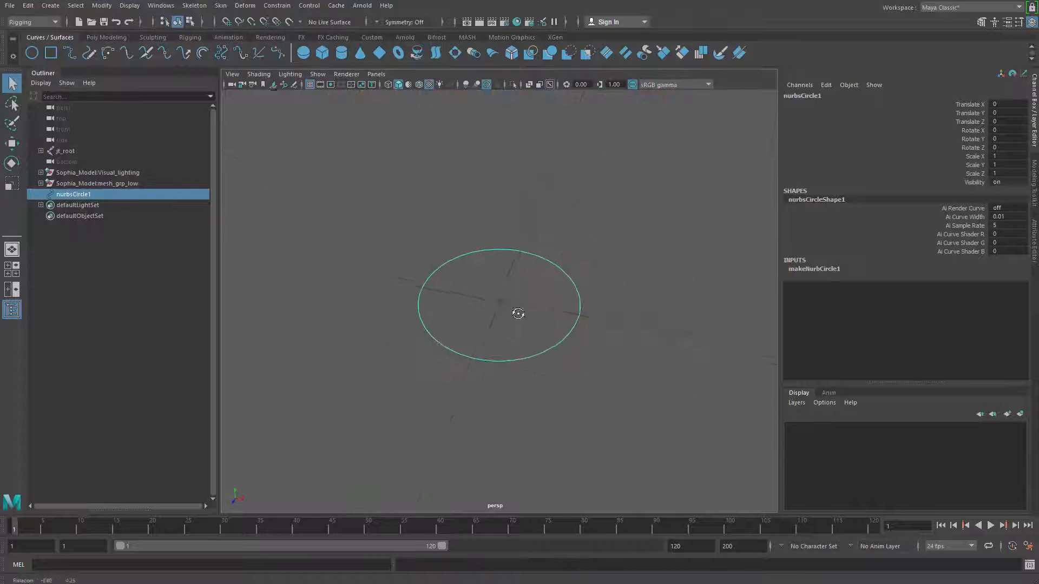
pyautogui.keyDown('alt'); pyautogui.moveTo(577, 390); pyautogui.dragTo(581, 358); pyautogui.keyUp('alt')
pyautogui.hotkey('alt', 'shift', 'd')
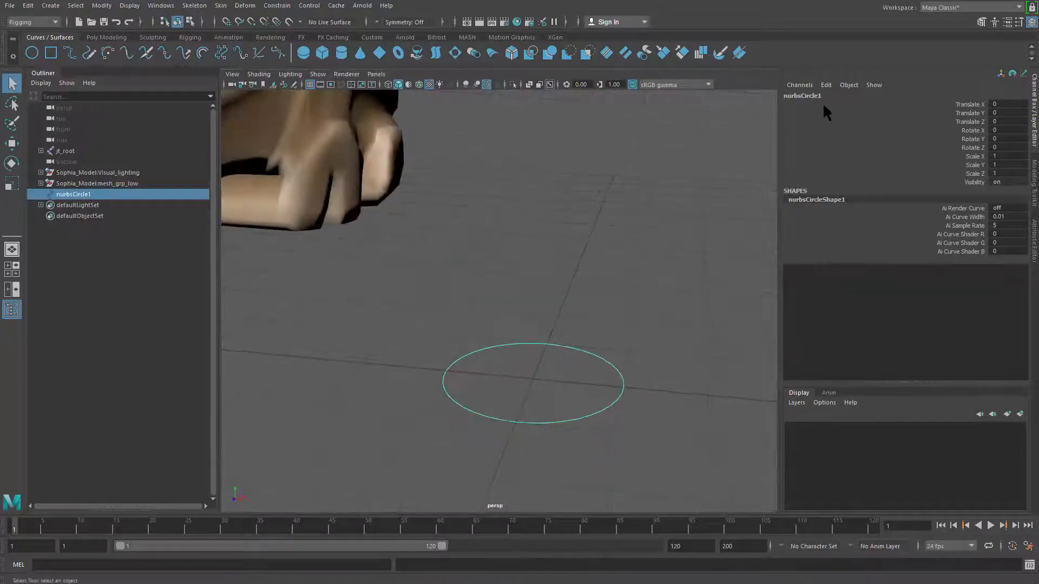
# Rename the circle ac_l_fk_shoulder and put it in a group named ac_l_fk_shoulder_grp.
pyautogui.click(827, 87)
pyautogui.click(804, 96)
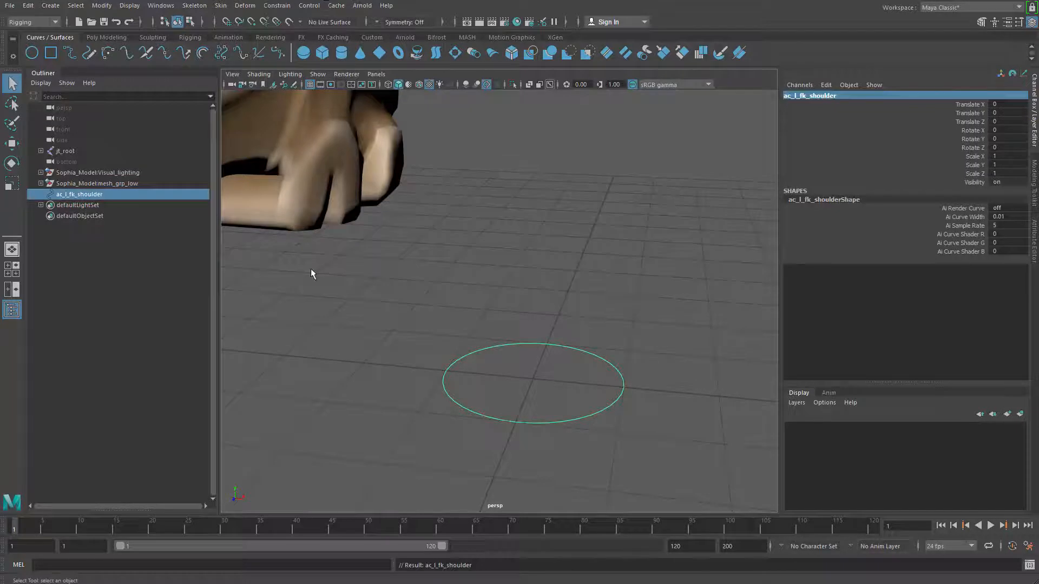
pyautogui.keyDown('alt'); pyautogui.moveTo(311, 274); pyautogui.dragTo(342, 309); pyautogui.keyUp('alt')
pyautogui.hotkey('ctrl', 'g')
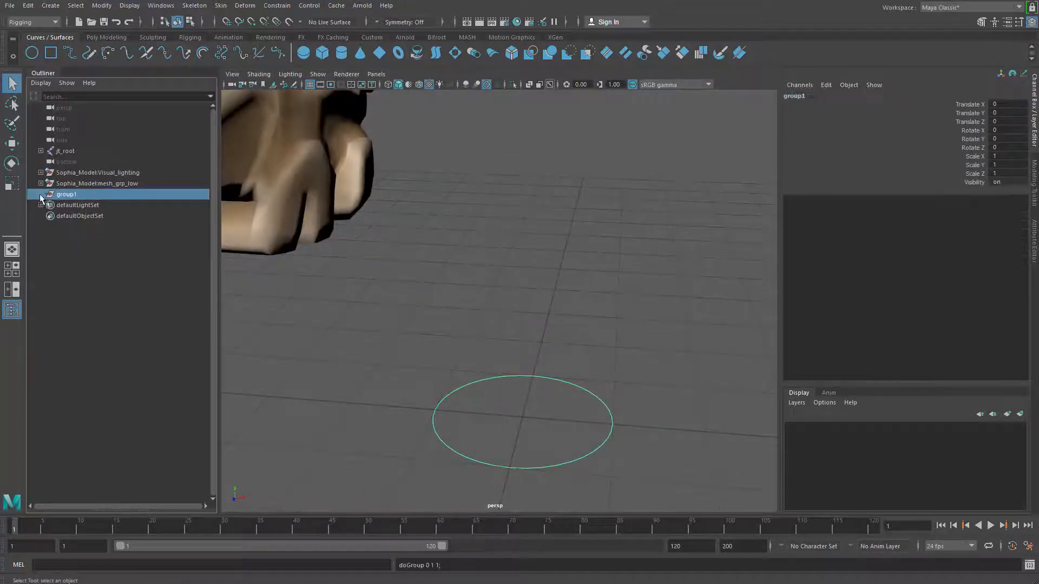
pyautogui.click(41, 194)
pyautogui.doubleClick(80, 205)
pyautogui.hotkey('ctrl', 'c')
pyautogui.doubleClick(82, 196)
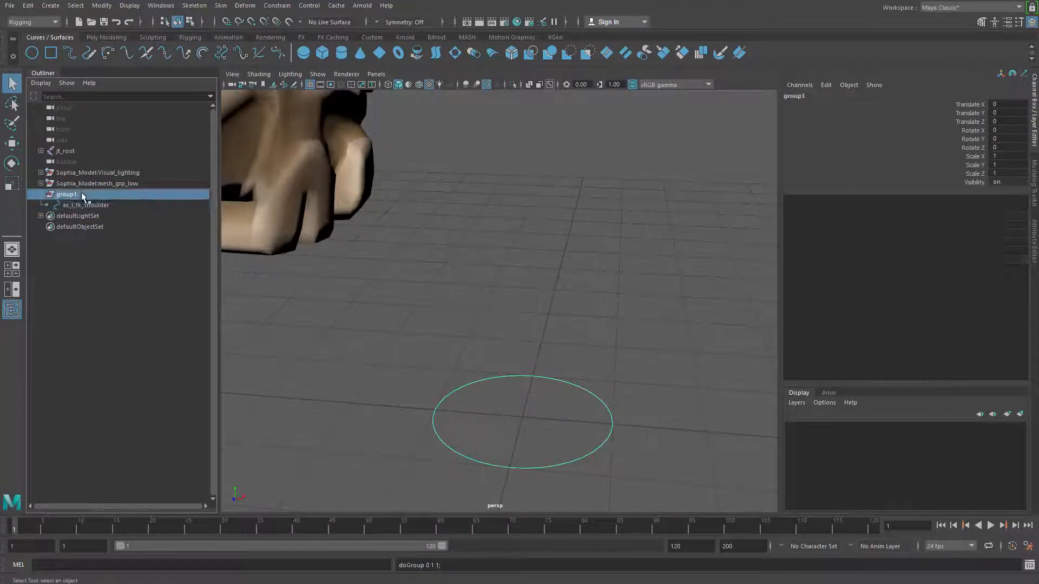
pyautogui.hotkey('ctrl', 'v')
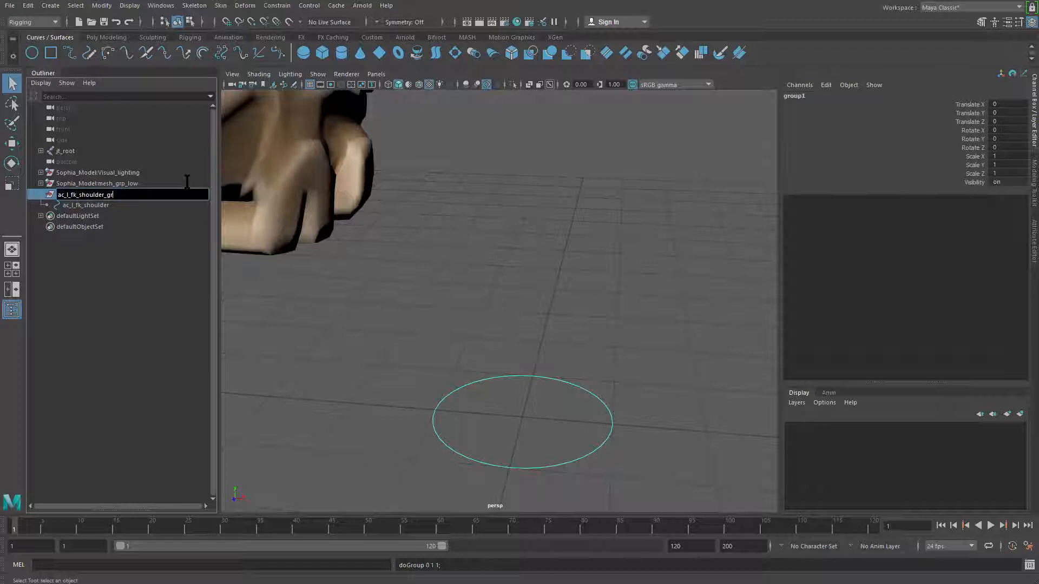
pyautogui.write('_grp')
pyautogui.press('Return')
# Match all transforms of ac_l_fk_shoulder_grp to the left shoulder joint.
pyautogui.press('a')
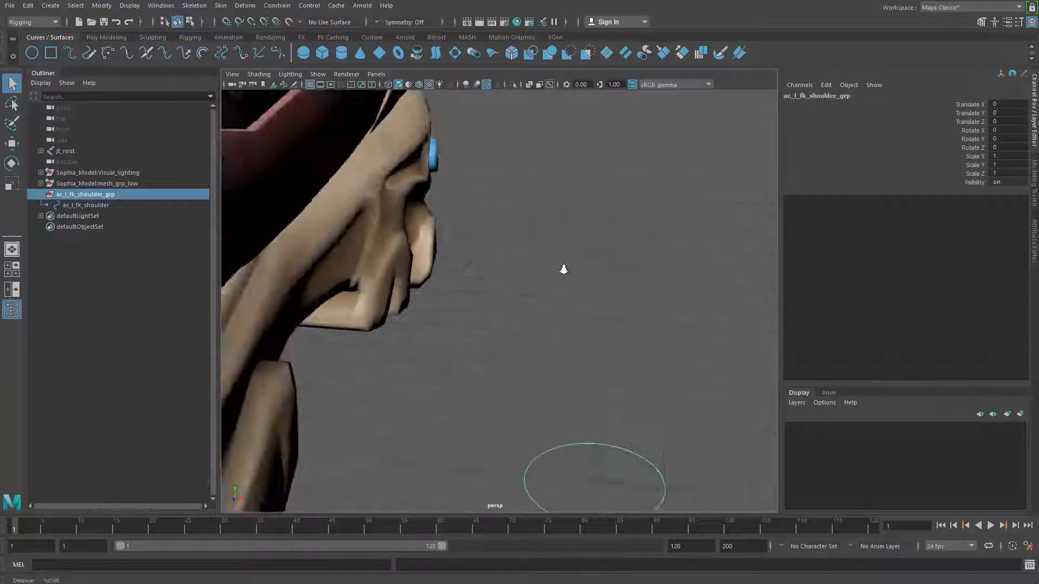
pyautogui.press('w')
pyautogui.scroll(5, 440, 227)
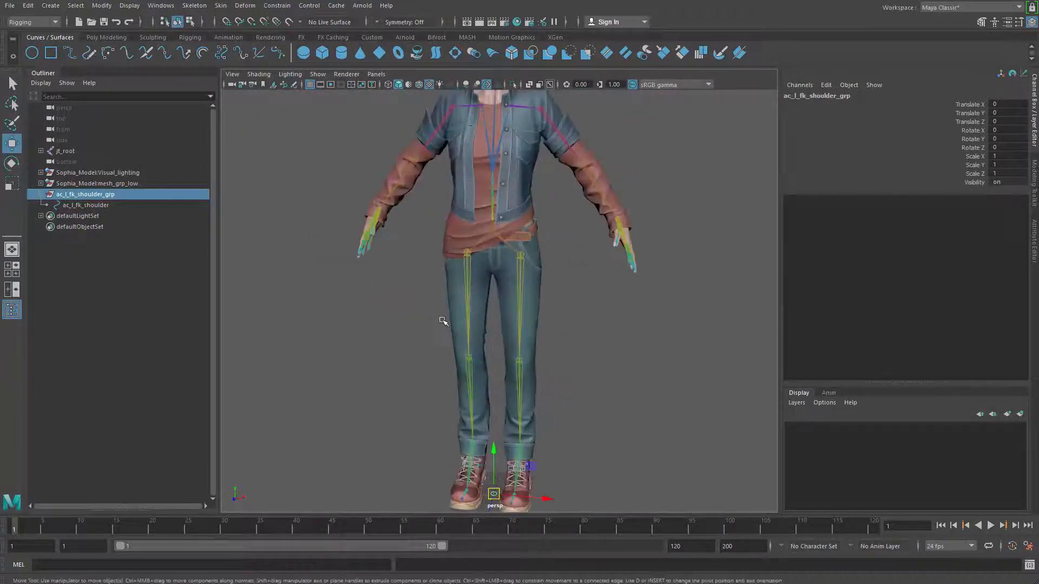
pyautogui.press('f')
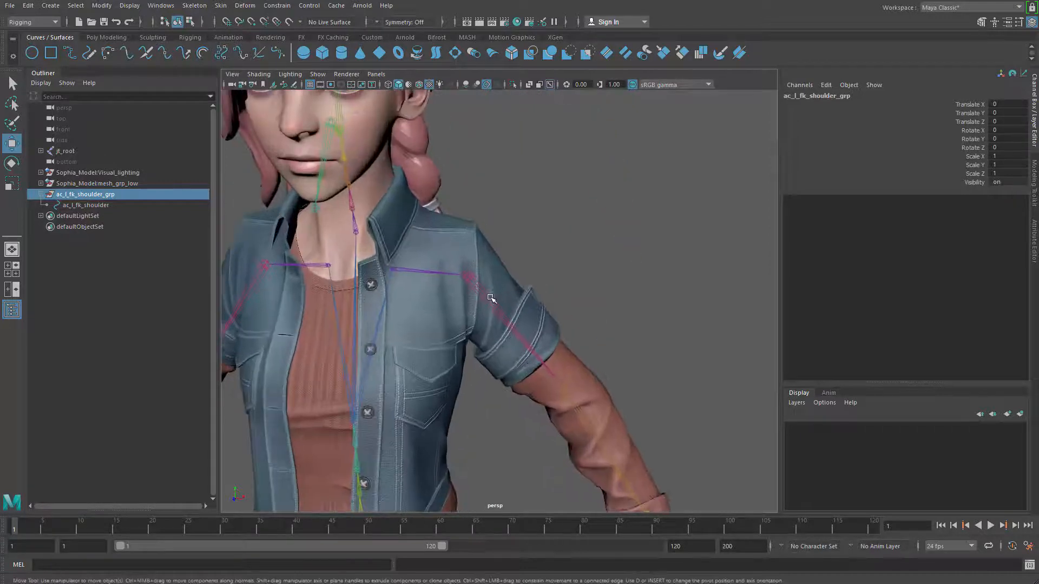
pyautogui.click(487, 295)
pyautogui.click(103, 6)
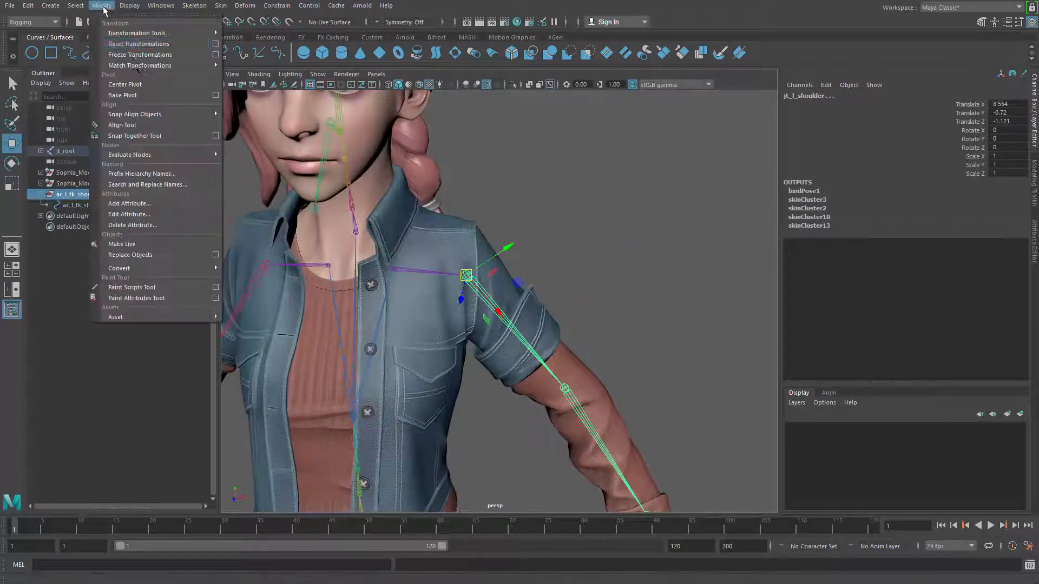
pyautogui.moveTo(192, 67)
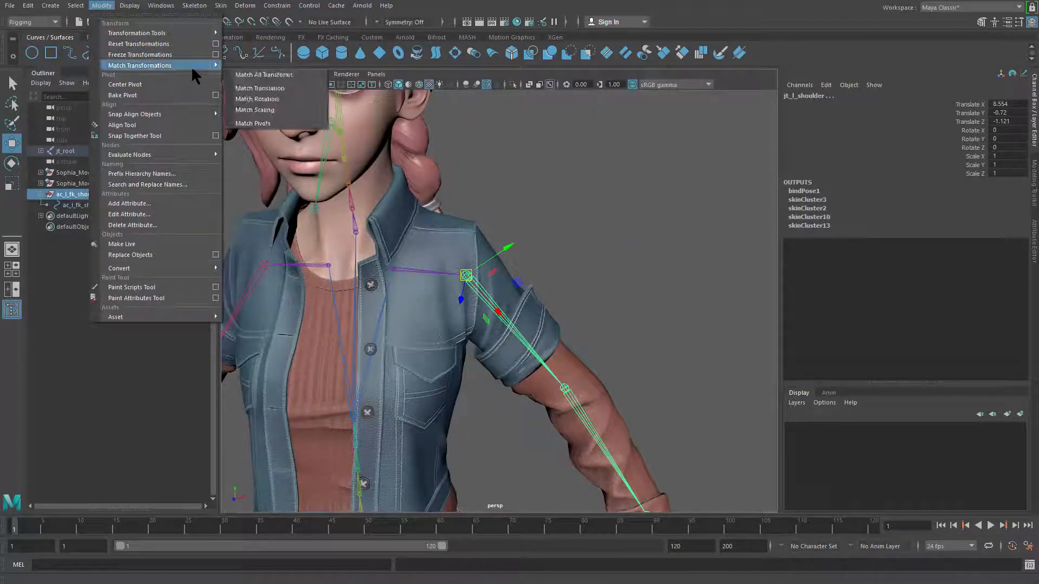
pyautogui.click(288, 74)
pyautogui.press('f')
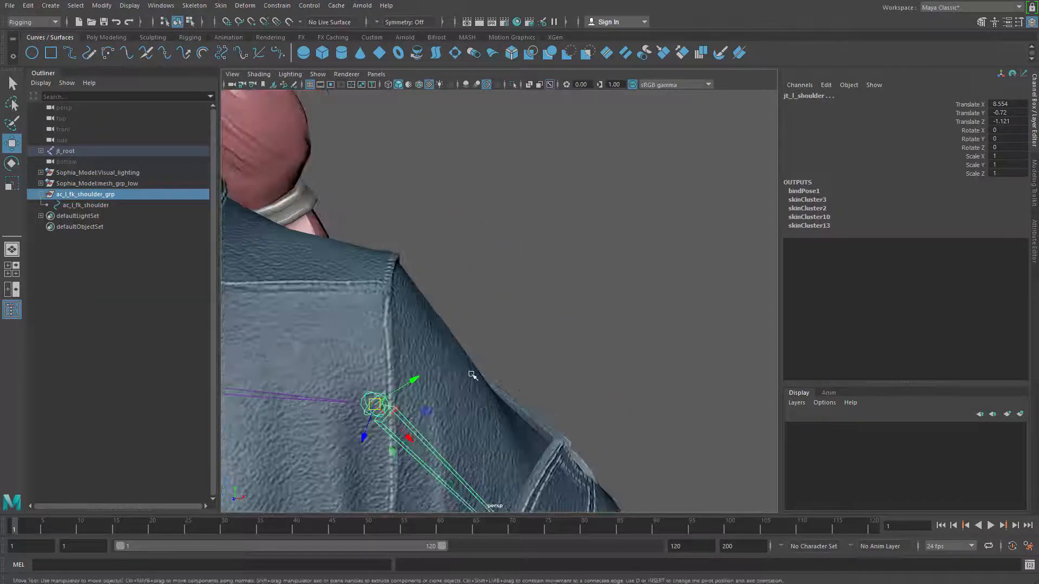
# Isolate the ac_l_fk_shoulder circle in wireframe, select all its CVs, and bring the rest of the scene back.
pyautogui.click(116, 205)
pyautogui.press('f')
pyautogui.press('4')
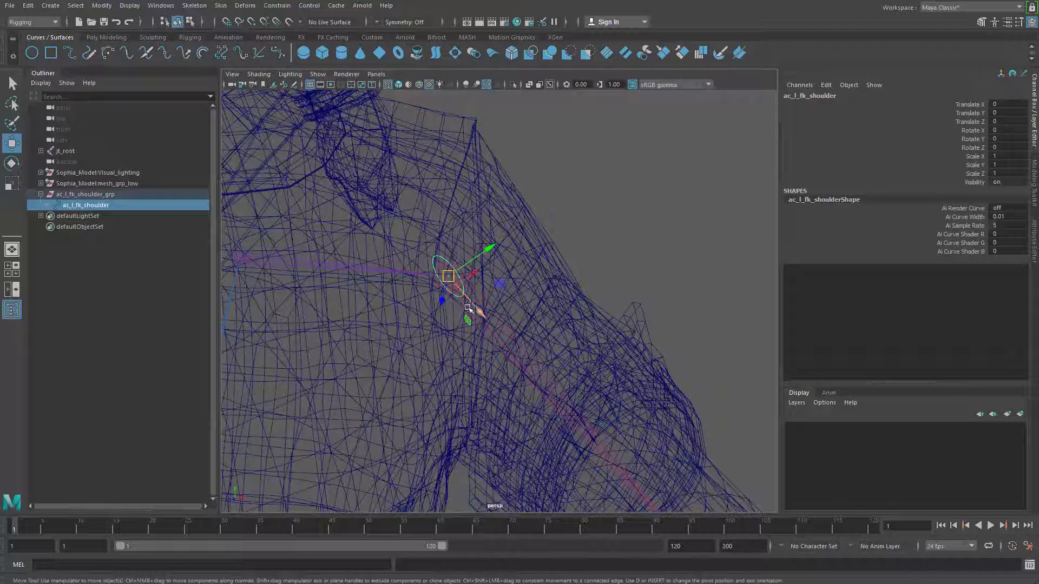
pyautogui.hotkey('ctrl', '1')
pyautogui.click(397, 261)
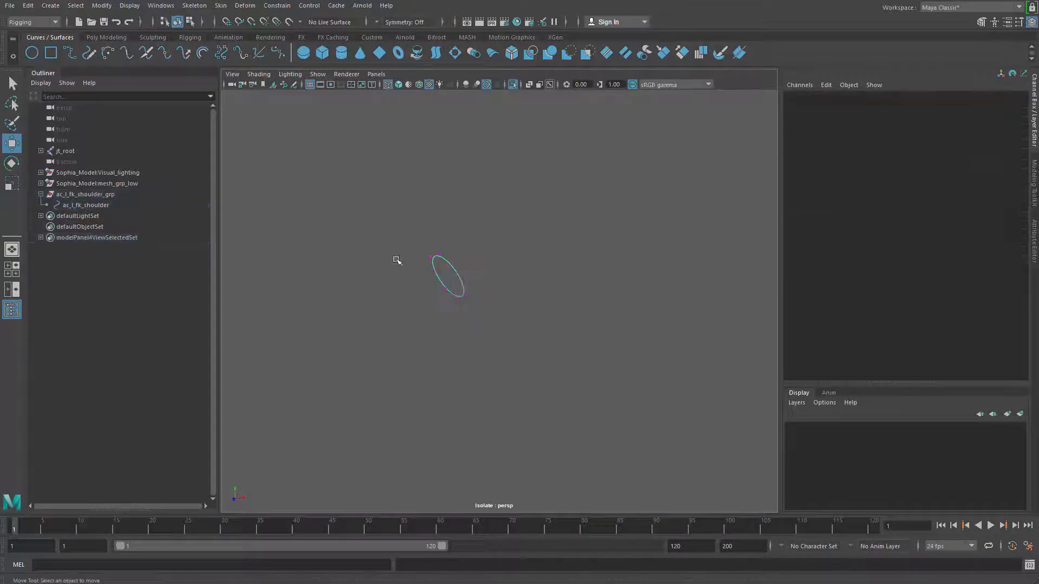
pyautogui.moveTo(546, 377); pyautogui.dragTo(568, 400)
pyautogui.hotkey('ctrl', '1')
# Scale up the circle's CVs to surround the left shoulder and rotate them nearly upright.
pyautogui.keyDown('alt'); pyautogui.moveTo(519, 325); pyautogui.dragTo(460, 287, button='right'); pyautogui.keyUp('alt')
pyautogui.press('r')
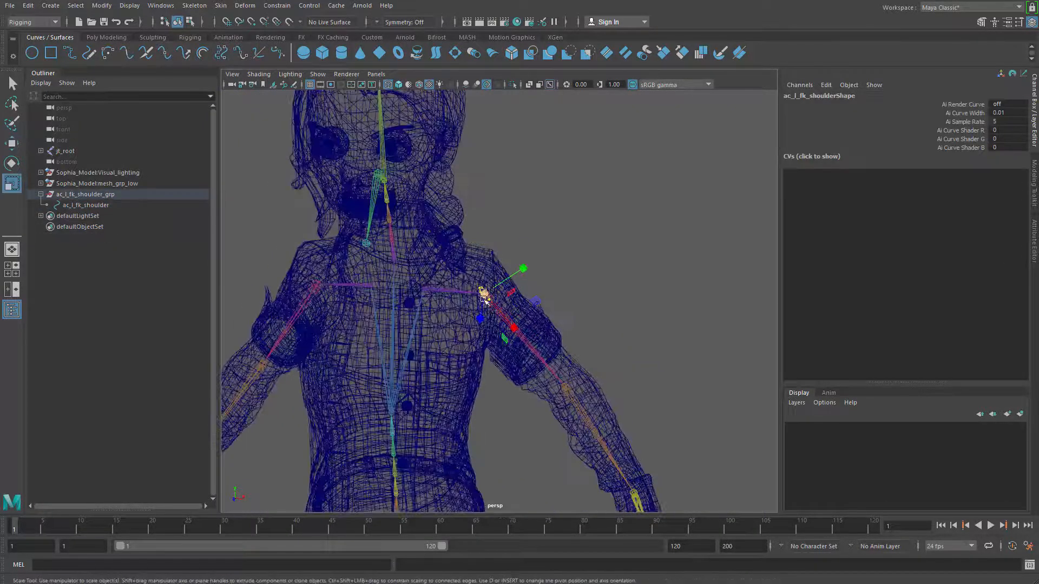
pyautogui.moveTo(502, 337); pyautogui.dragTo(564, 342)
pyautogui.press('e')
pyautogui.moveTo(517, 263); pyautogui.dragTo(505, 322)
pyautogui.press('r')
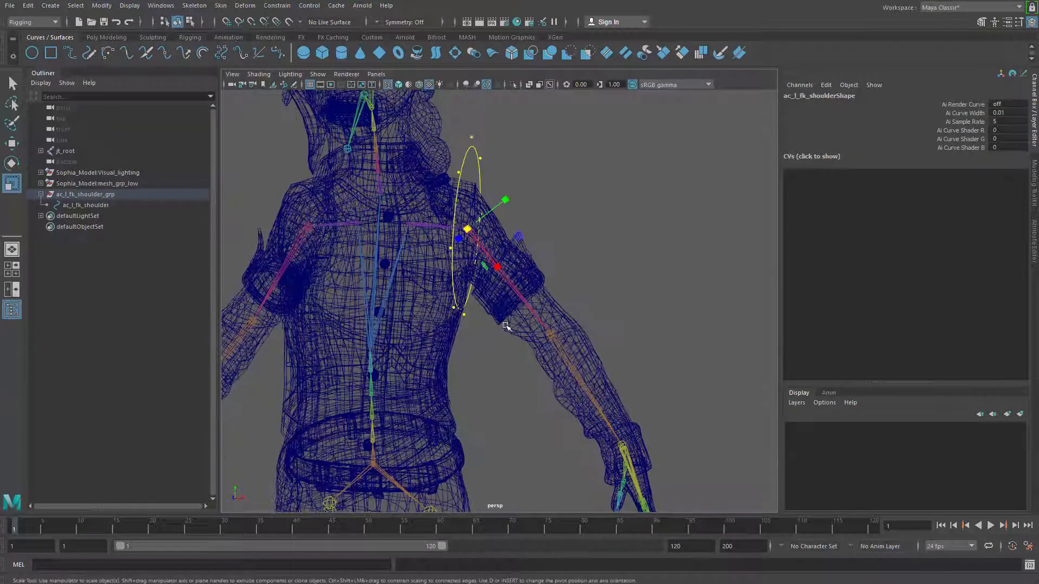
# Move the circle's lowest CV down and outward below the left armpit.
pyautogui.press('q')
pyautogui.click(463, 311)
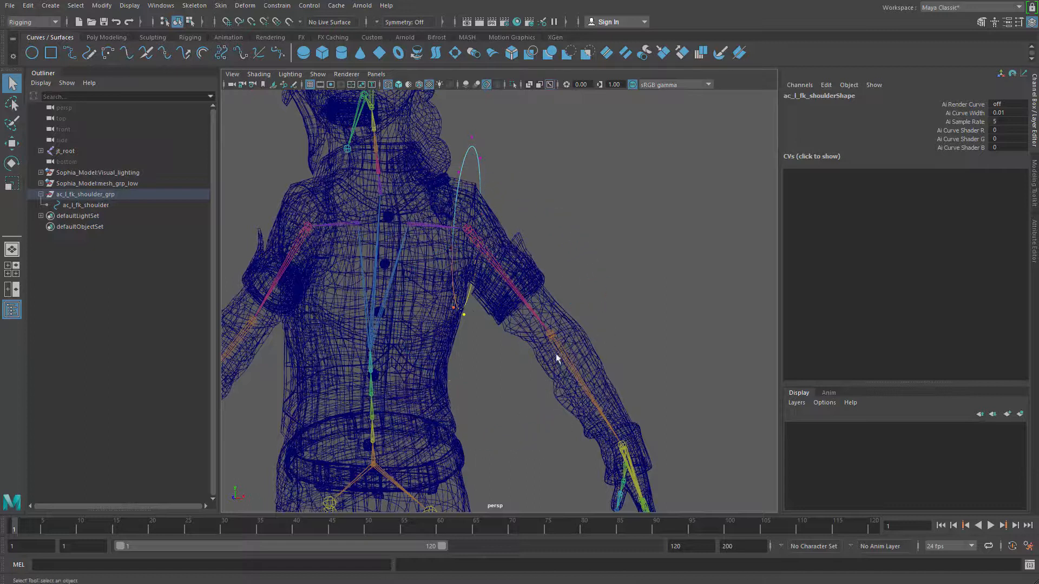
pyautogui.press('w')
pyautogui.moveTo(500, 346); pyautogui.dragTo(529, 371)
pyautogui.moveTo(527, 308); pyautogui.dragTo(529, 307)
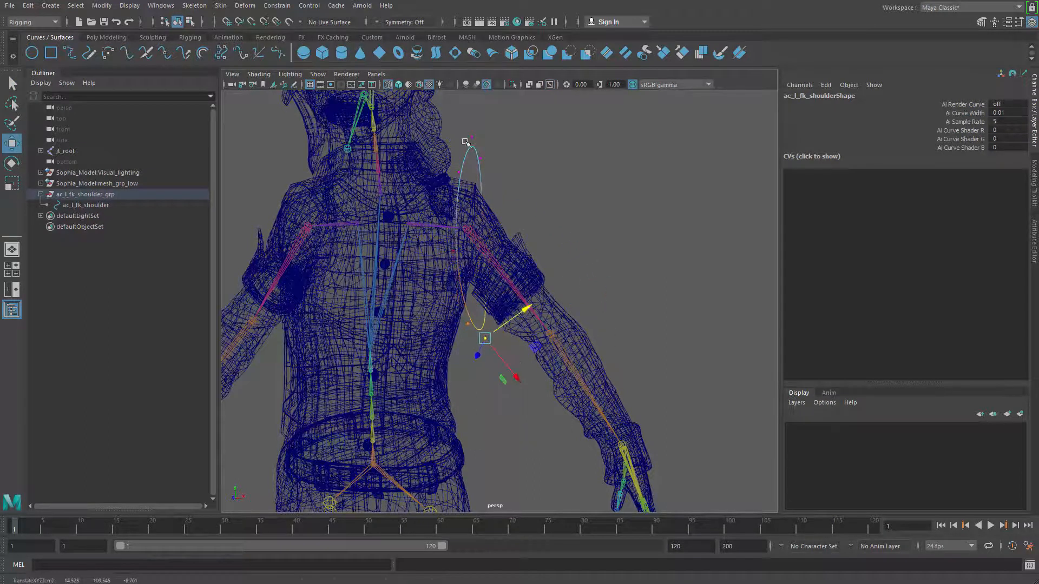
# Pull the circle's upper CVs outward over the top of the left shoulder and restore textured shading.
pyautogui.click(470, 139)
pyautogui.press('b')
pyautogui.moveTo(440, 154)
pyautogui.mouseDown()
pyautogui.moveTo(496, 167)
pyautogui.moveTo(529, 158)
pyautogui.moveTo(546, 183)
pyautogui.moveTo(541, 225)
pyautogui.mouseUp()
pyautogui.press('e')
pyautogui.press('w')
pyautogui.press('6')
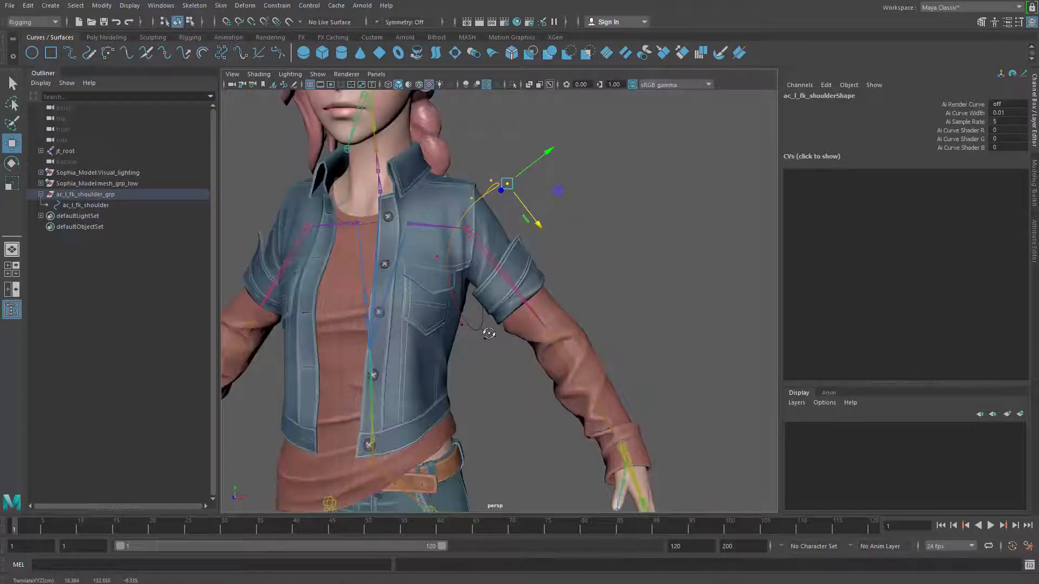
pyautogui.keyDown('alt'); pyautogui.moveTo(488, 333); pyautogui.dragTo(512, 319); pyautogui.keyUp('alt')
pyautogui.click(515, 346)
pyautogui.press('b')
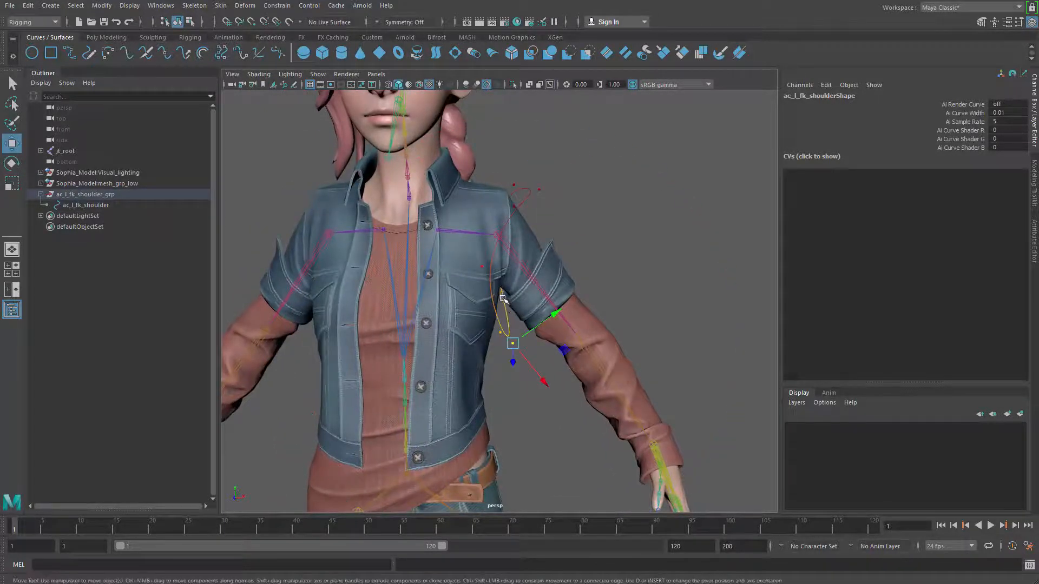
pyautogui.hotkey('ctrl', 'z')
pyautogui.hotkey('ctrl', 'z')
pyautogui.hotkey('ctrl', 'z')
pyautogui.hotkey('ctrl', 'z')
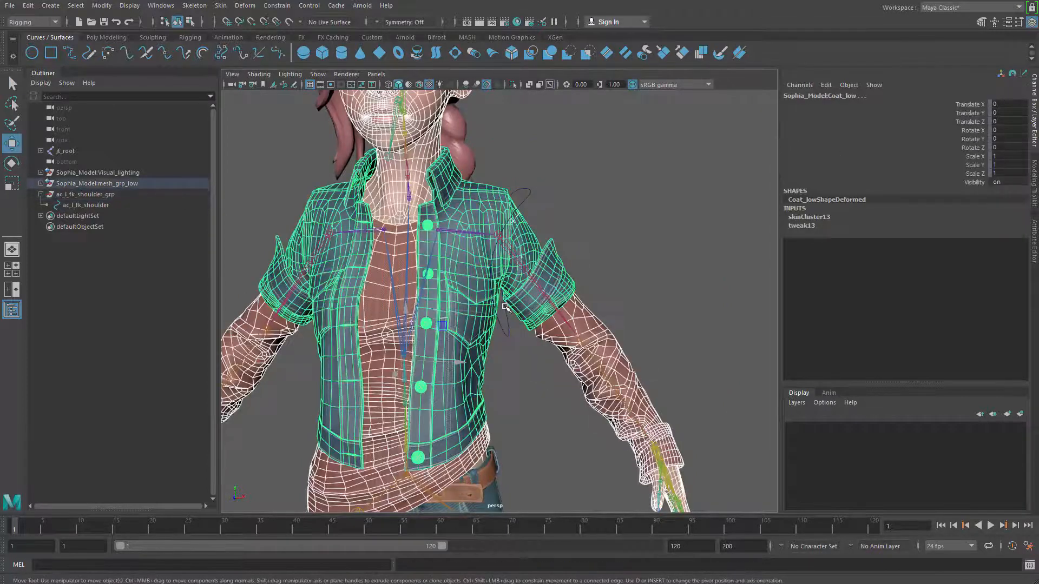
# Move the shoulder circle's rear and front CVs slightly inward from the character's side.
pyautogui.moveTo(513, 343); pyautogui.dragTo(390, 323)
pyautogui.keyDown('alt'); pyautogui.moveTo(336, 294); pyautogui.dragTo(454, 337, button='middle'); pyautogui.keyUp('alt')
pyautogui.keyDown('alt'); pyautogui.moveTo(455, 337); pyautogui.dragTo(416, 318); pyautogui.keyUp('alt')
pyautogui.click(449, 227)
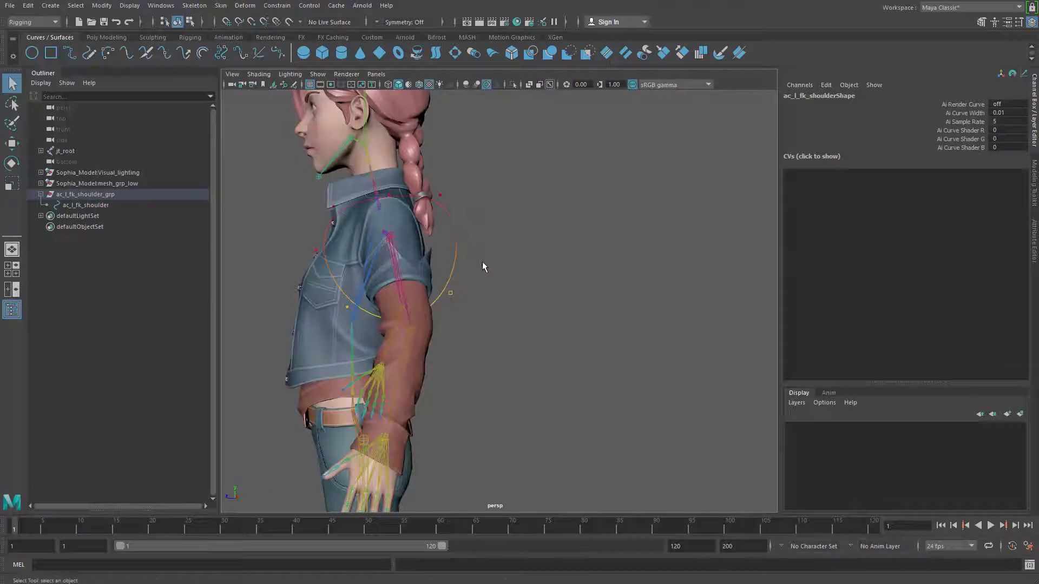
pyautogui.moveTo(483, 267); pyautogui.dragTo(404, 242)
pyautogui.click(315, 249)
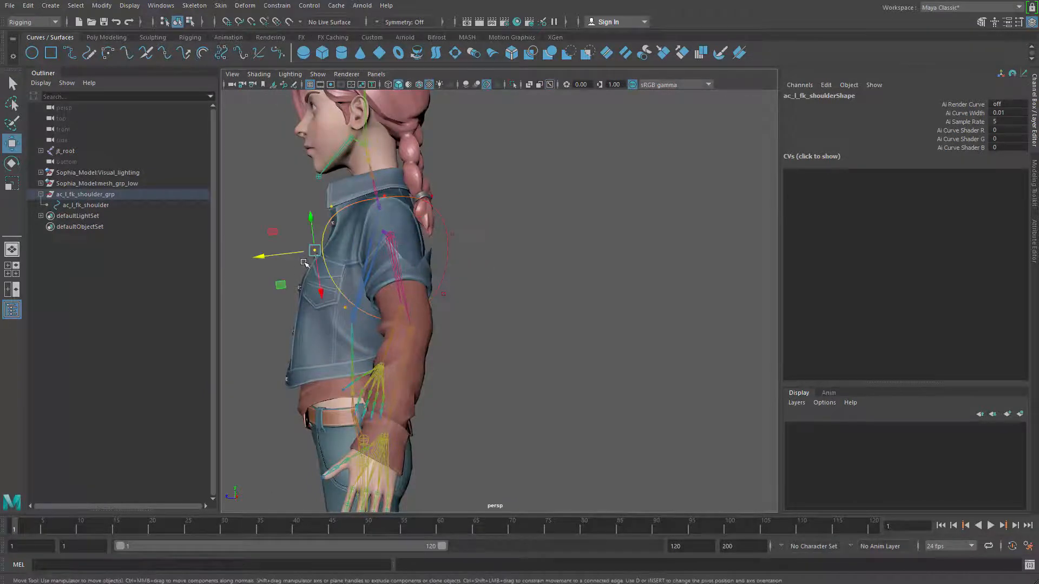
pyautogui.moveTo(261, 258); pyautogui.dragTo(268, 256)
# Return the shoulder circle from CV editing to object mode and clear the selection.
pyautogui.keyDown('alt'); pyautogui.moveTo(359, 301); pyautogui.dragTo(486, 324); pyautogui.keyUp('alt')
pyautogui.keyDown('alt'); pyautogui.moveTo(487, 324); pyautogui.dragTo(406, 415, button='middle'); pyautogui.keyUp('alt')
pyautogui.keyDown('alt'); pyautogui.moveTo(406, 415); pyautogui.dragTo(503, 378, button='right'); pyautogui.keyUp('alt')
pyautogui.press('q')
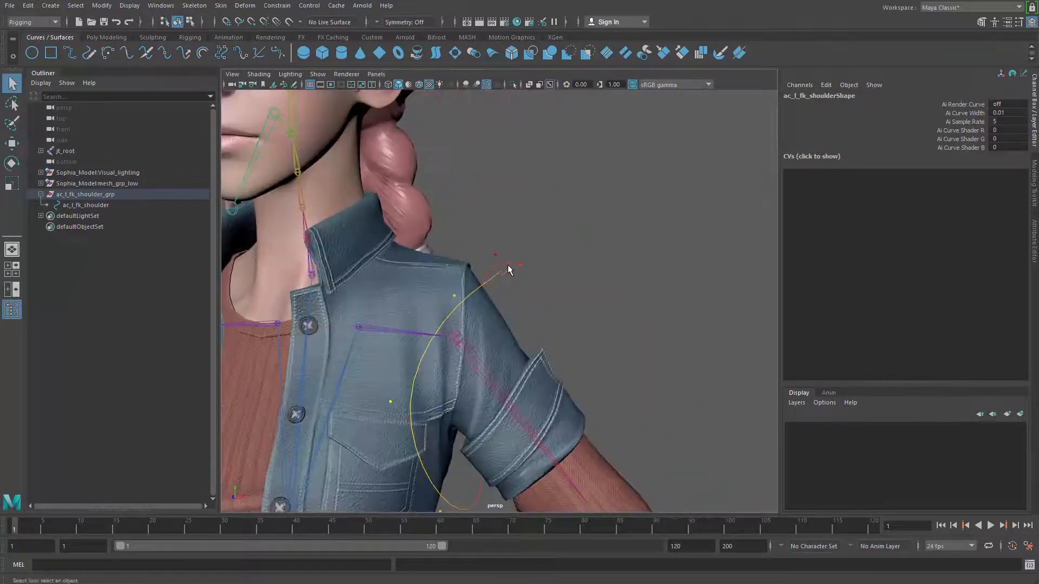
pyautogui.moveTo(507, 264)
pyautogui.mouseDown(button='right')
pyautogui.moveTo(589, 196)
pyautogui.moveTo(490, 257)
pyautogui.mouseUp(button='right')
pyautogui.click(589, 196)
pyautogui.keyDown('alt'); pyautogui.moveTo(489, 257); pyautogui.dragTo(493, 196, button='middle'); pyautogui.keyUp('alt')
pyautogui.keyDown('alt'); pyautogui.moveTo(492, 196); pyautogui.dragTo(532, 204); pyautogui.keyUp('alt')
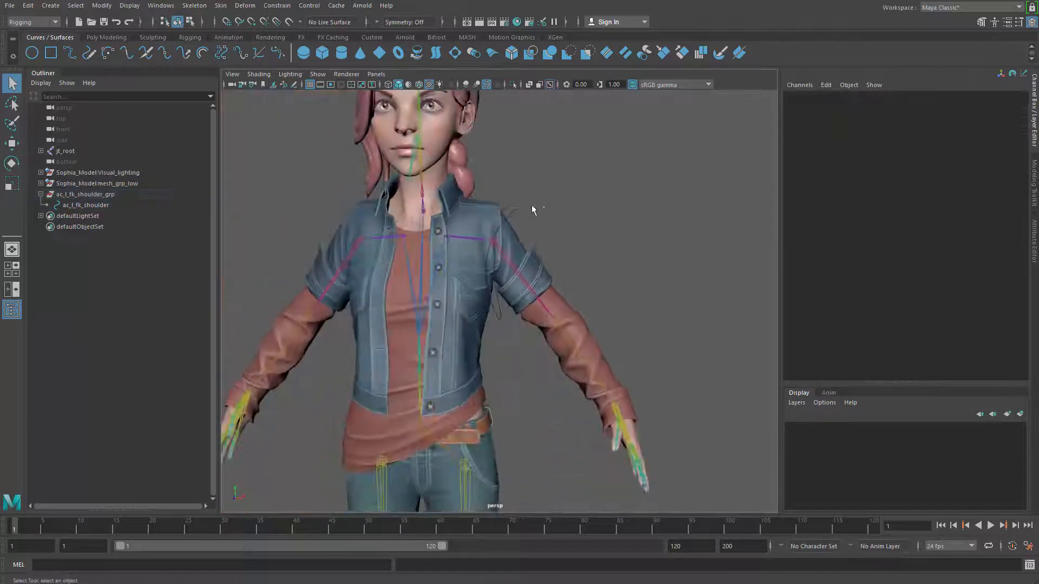
# Check the shaped left shoulder controller and delete its group ac_l_fk_shoulder_grp.
pyautogui.click(512, 207)
pyautogui.press('e')
pyautogui.keyDown('alt'); pyautogui.moveTo(542, 241); pyautogui.dragTo(568, 259, button='right'); pyautogui.keyUp('alt')
pyautogui.keyDown('alt'); pyautogui.moveTo(568, 258); pyautogui.dragTo(520, 226, button='middle'); pyautogui.keyUp('alt')
pyautogui.press('w')
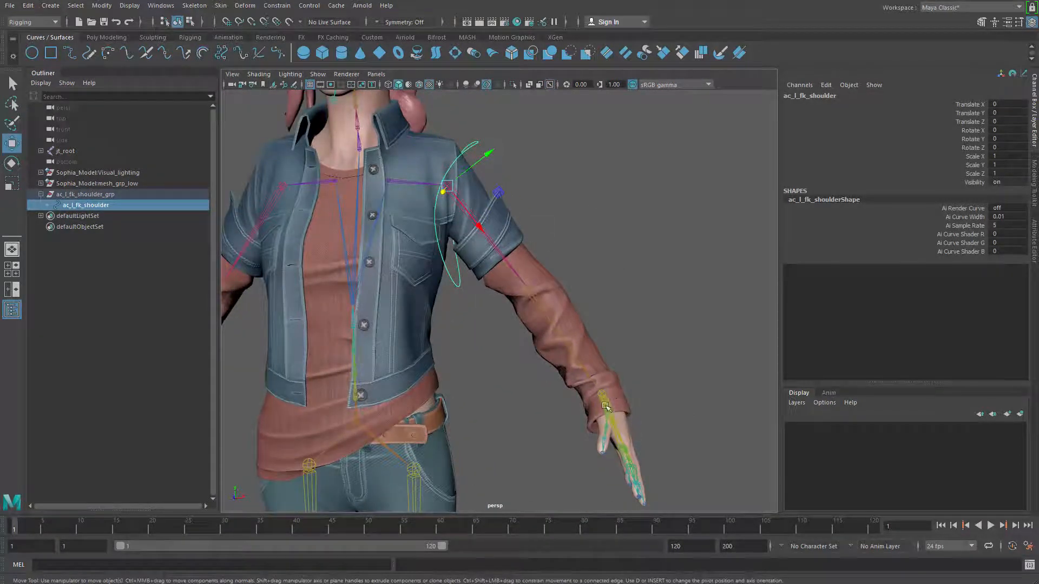
pyautogui.click(123, 196)
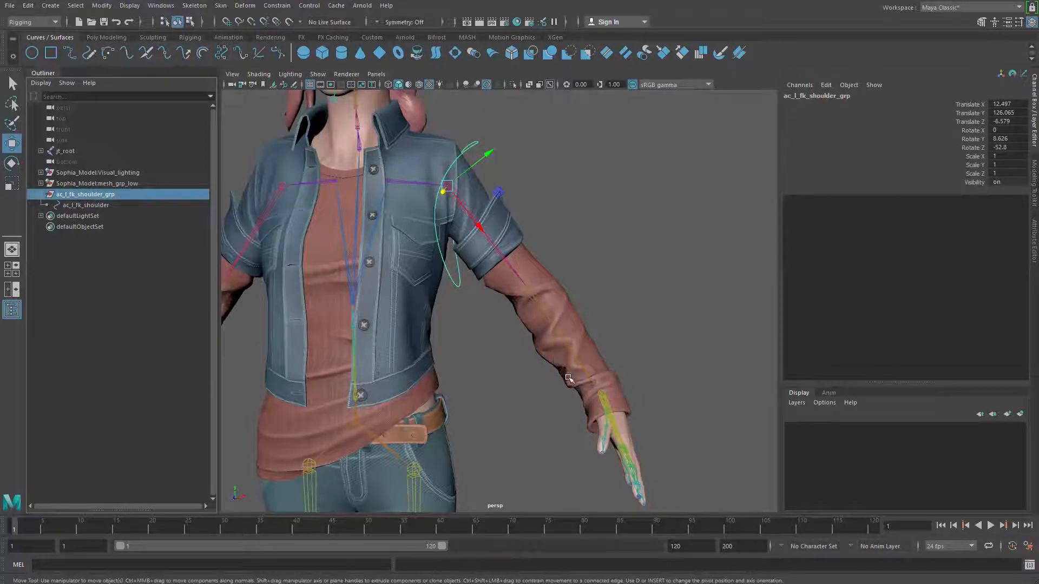
pyautogui.press('Delete')
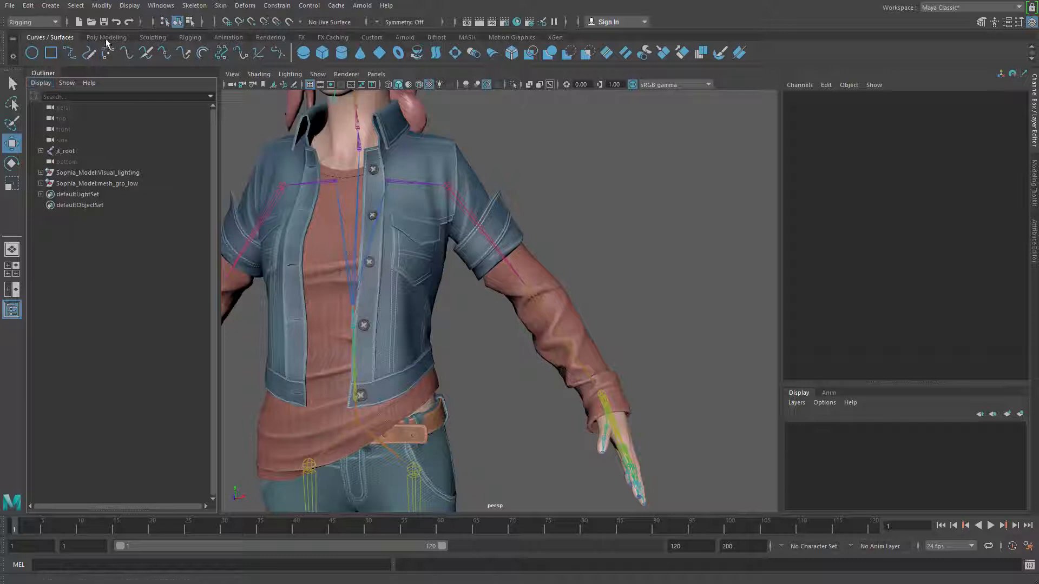
# Bring up the Poly Modeling tool set that holds the Python controller script.
pyautogui.click(563, 39)
pyautogui.click(503, 40)
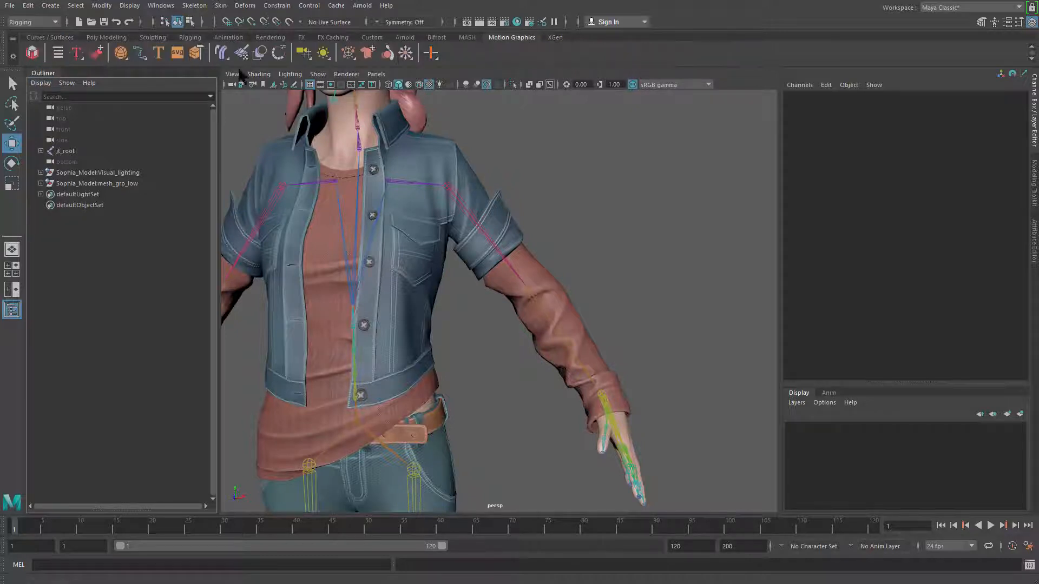
pyautogui.click(107, 37)
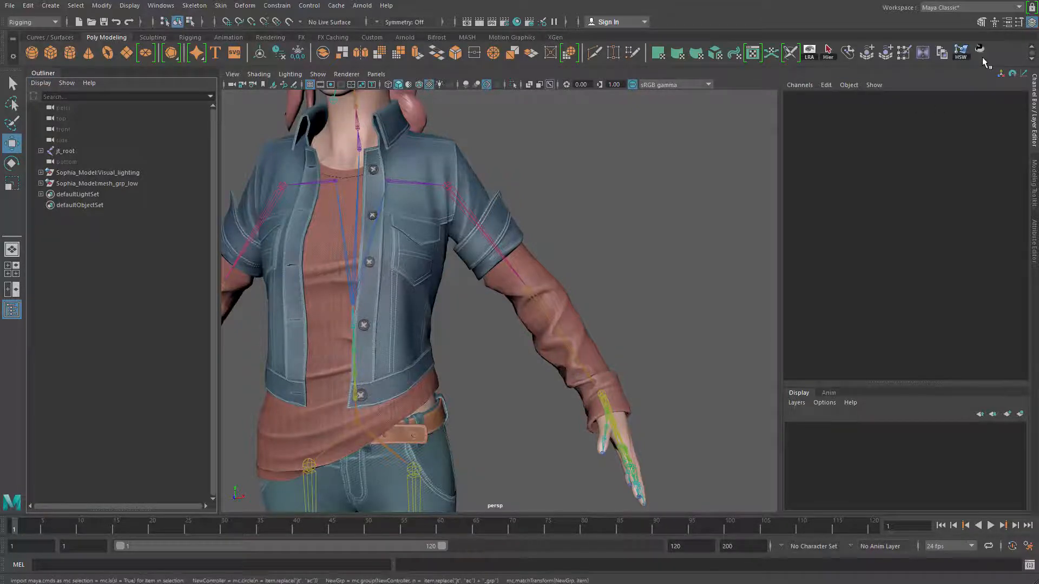
pyautogui.click(509, 255)
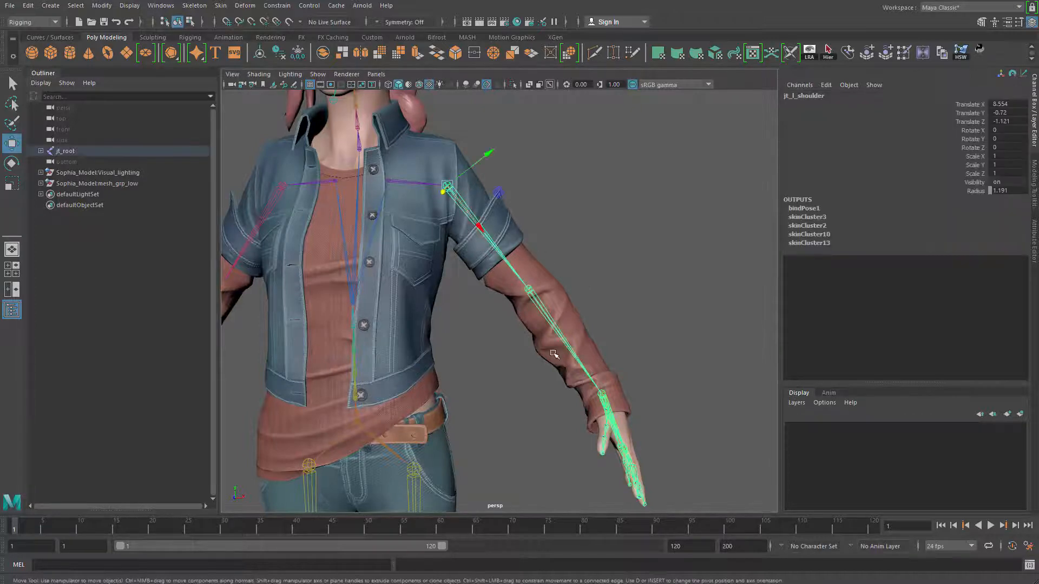
pyautogui.keyDown('shift'); pyautogui.click(581, 363); pyautogui.keyUp('shift')
pyautogui.press('q')
pyautogui.keyDown('shift'); pyautogui.click(609, 414); pyautogui.keyUp('shift')
pyautogui.keyDown('alt'); pyautogui.moveTo(617, 372); pyautogui.dragTo(622, 378, button='middle'); pyautogui.keyUp('alt')
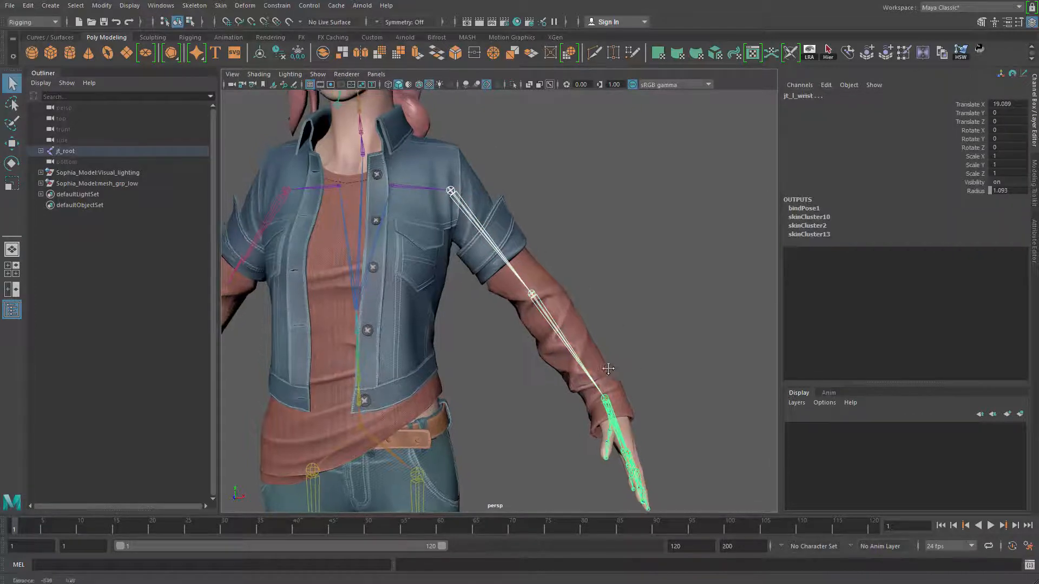
pyautogui.moveTo(622, 378)
pyautogui.keyDown('alt'); pyautogui.mouseDown(button='right')
pyautogui.moveTo(651, 383)
pyautogui.moveTo(614, 379)
pyautogui.mouseUp(button='right'); pyautogui.keyUp('alt')
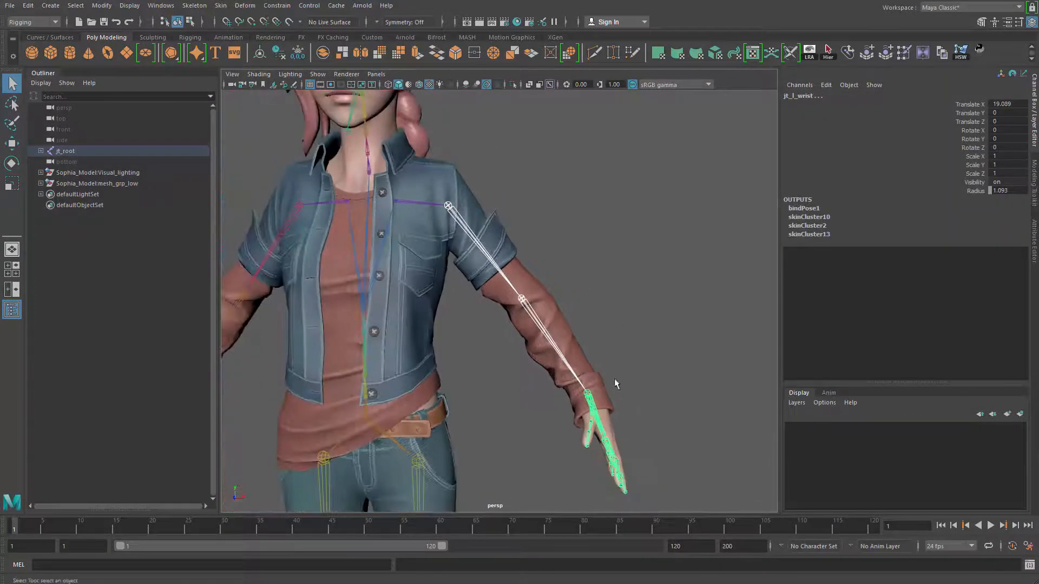
pyautogui.click(619, 299)
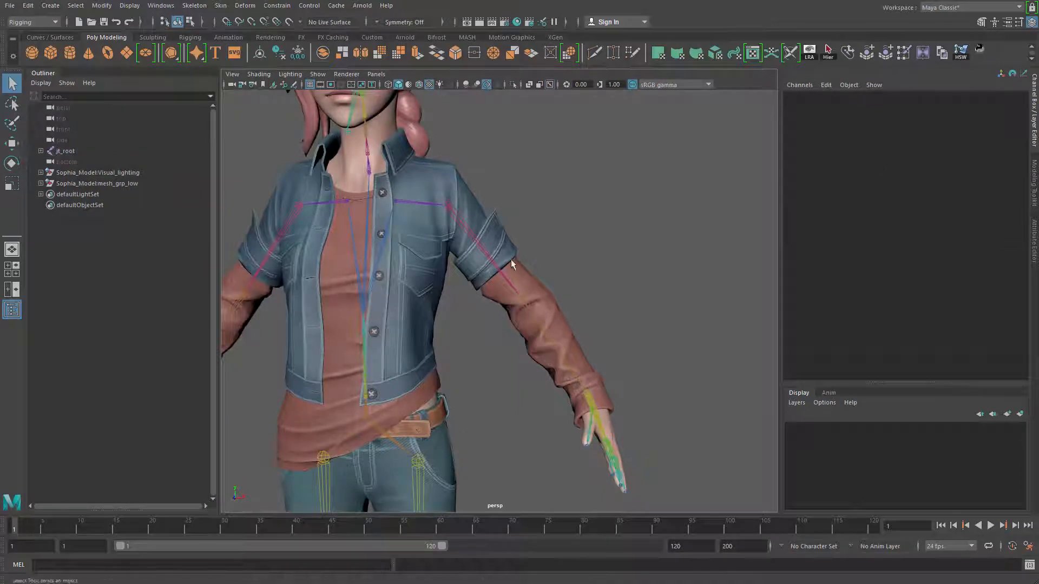
pyautogui.click(503, 276)
pyautogui.keyDown('shift'); pyautogui.click(545, 333); pyautogui.keyUp('shift')
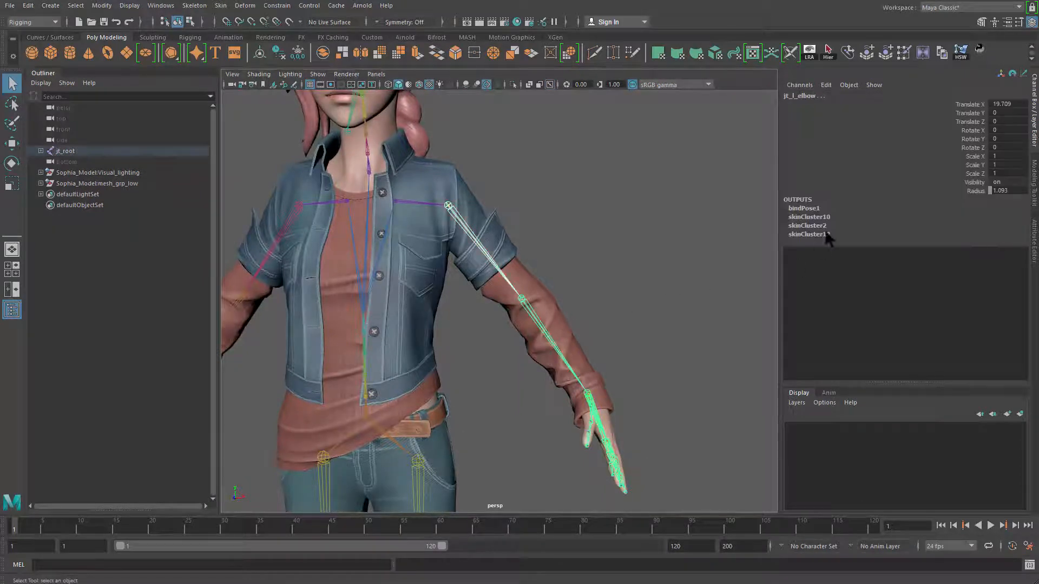
pyautogui.click(603, 359)
pyautogui.moveTo(511, 259); pyautogui.dragTo(504, 267)
pyautogui.click(503, 276)
pyautogui.click(573, 313)
# Run the controller script on the left shoulder, elbow and wrist joints together.
pyautogui.click(503, 275)
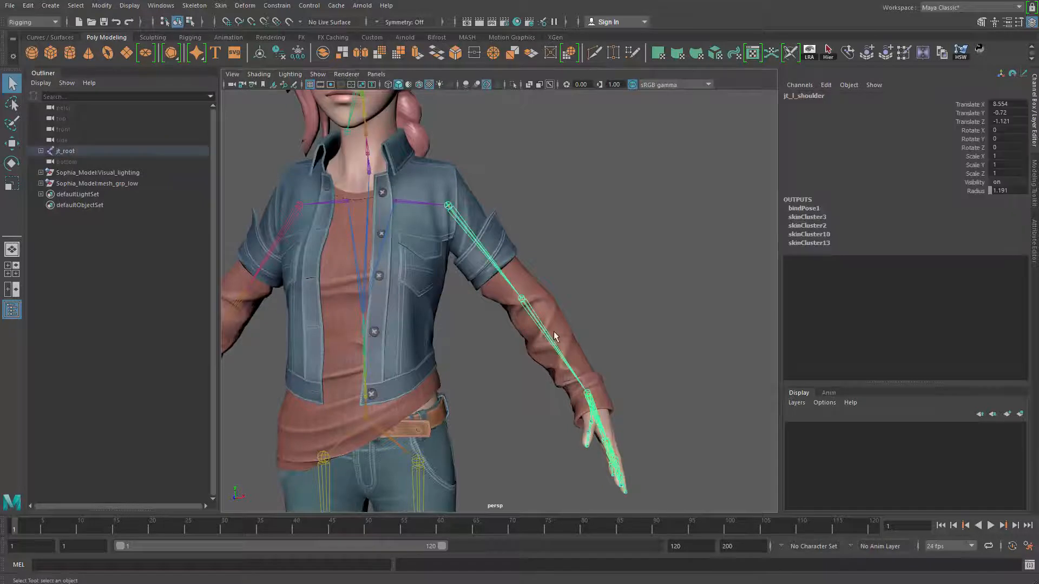
pyautogui.keyDown('shift'); pyautogui.click(550, 335); pyautogui.keyUp('shift')
pyautogui.keyDown('shift'); pyautogui.click(590, 393); pyautogui.keyUp('shift')
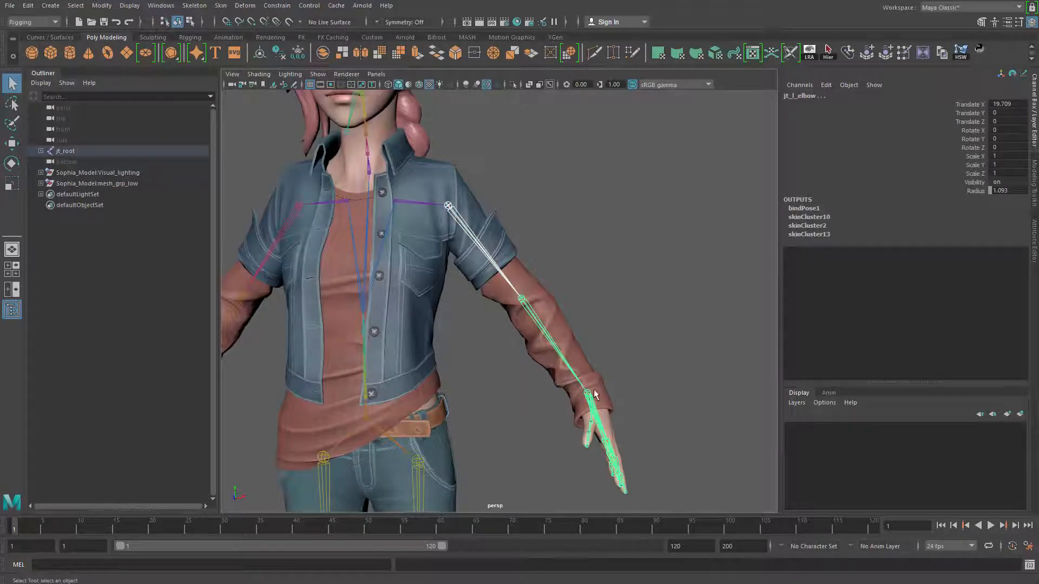
pyautogui.click(972, 55)
# Isolate the groups ac_l_shoulder_grp, ac_l_elbow_grp and ac_l_wrist_grp to inspect their controller circles, and restore the full scene view.
pyautogui.keyDown('shift'); pyautogui.click(99, 194); pyautogui.keyUp('shift')
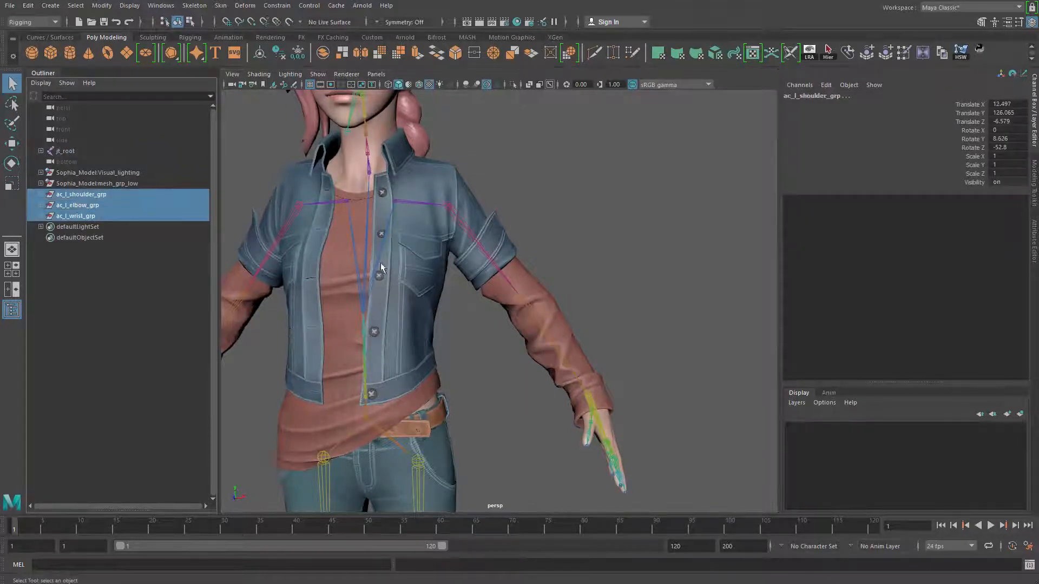
pyautogui.hotkey('ctrl', '1')
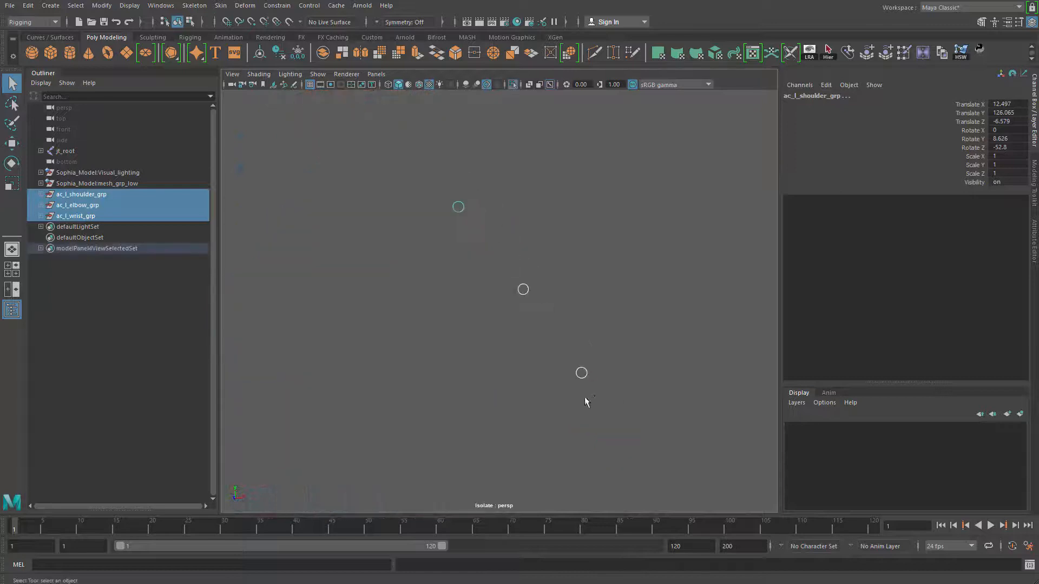
pyautogui.hotkey('ctrl', '1')
pyautogui.scroll(5, 474, 239)
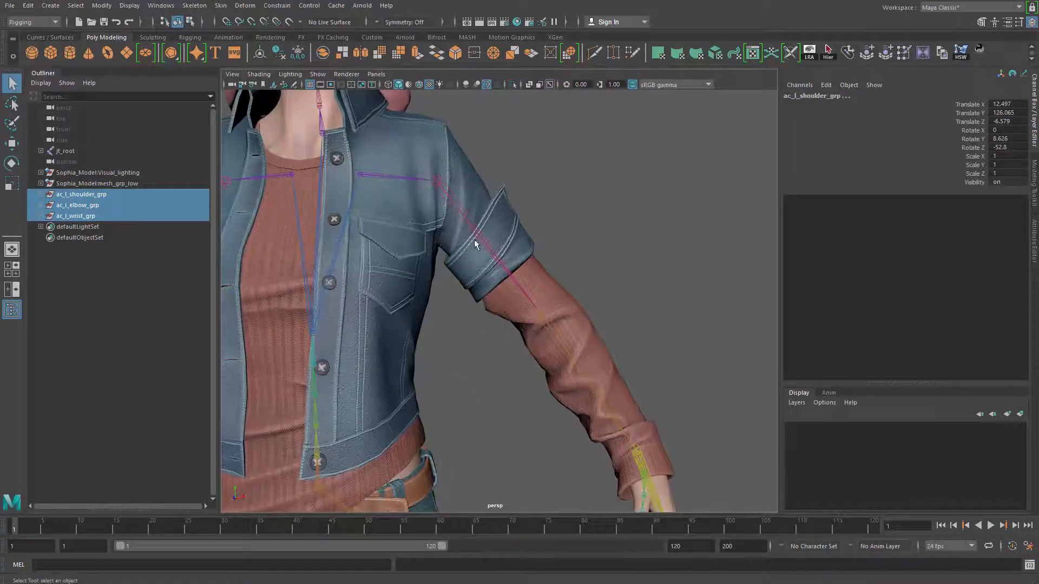
pyautogui.hotkey('ctrl', '1')
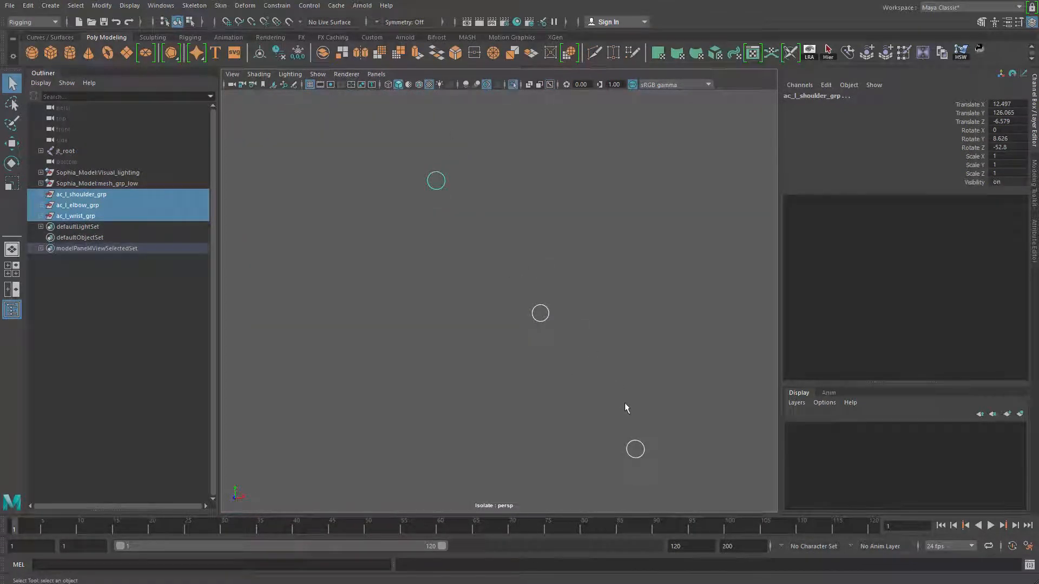
pyautogui.hotkey('ctrl', '1')
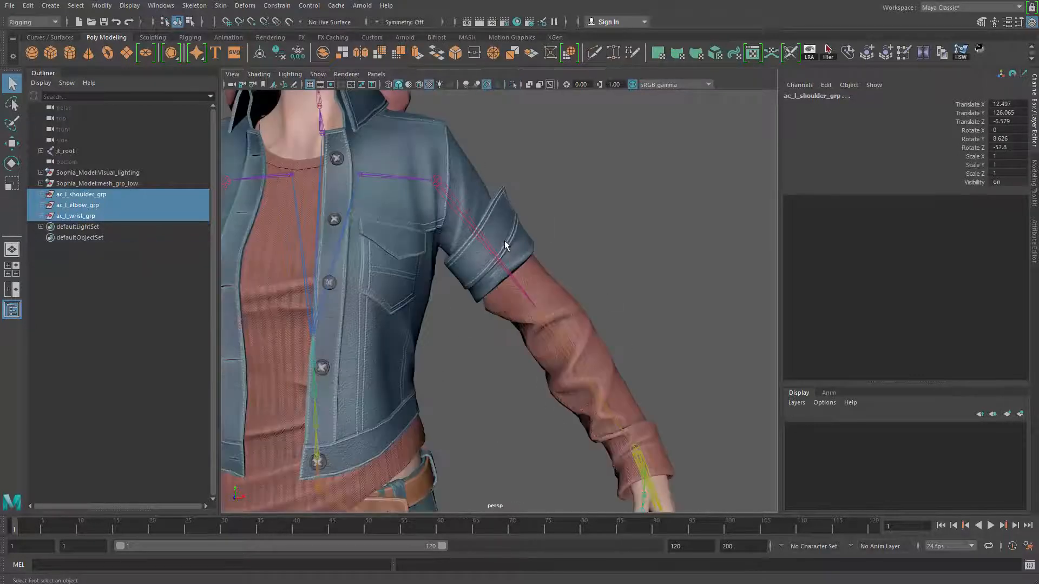
# Duplicate the left shoulder joint chain jt_l_shoulder and unparent the copy from the main skeleton.
pyautogui.click(493, 256)
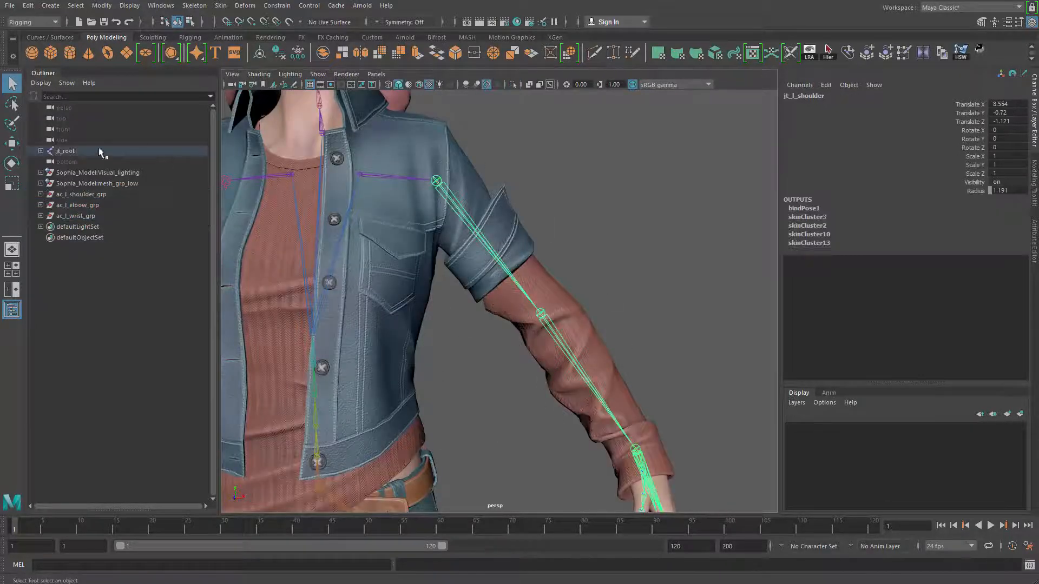
pyautogui.press('f')
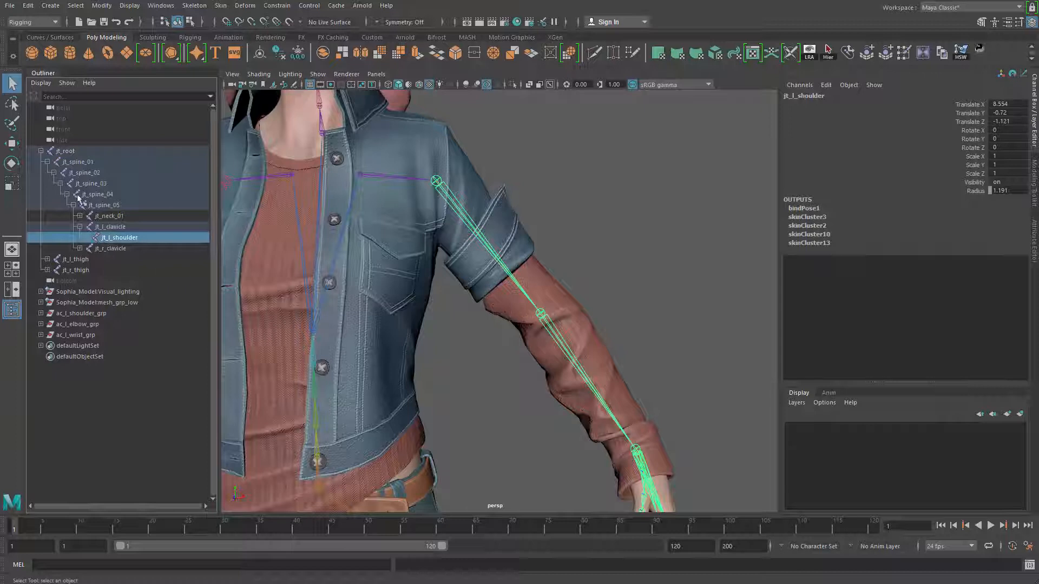
pyautogui.click(77, 149)
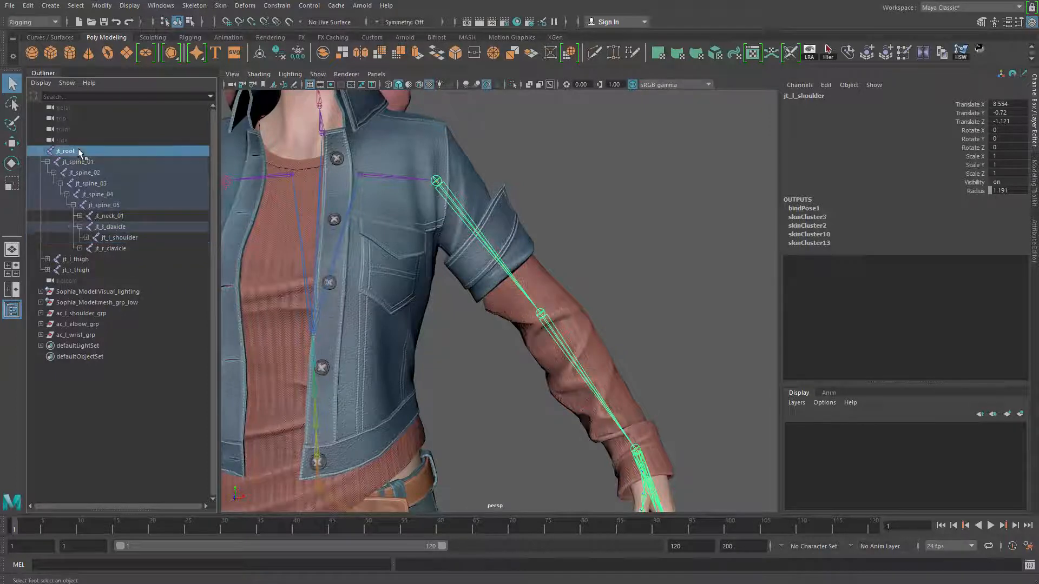
pyautogui.click(121, 238)
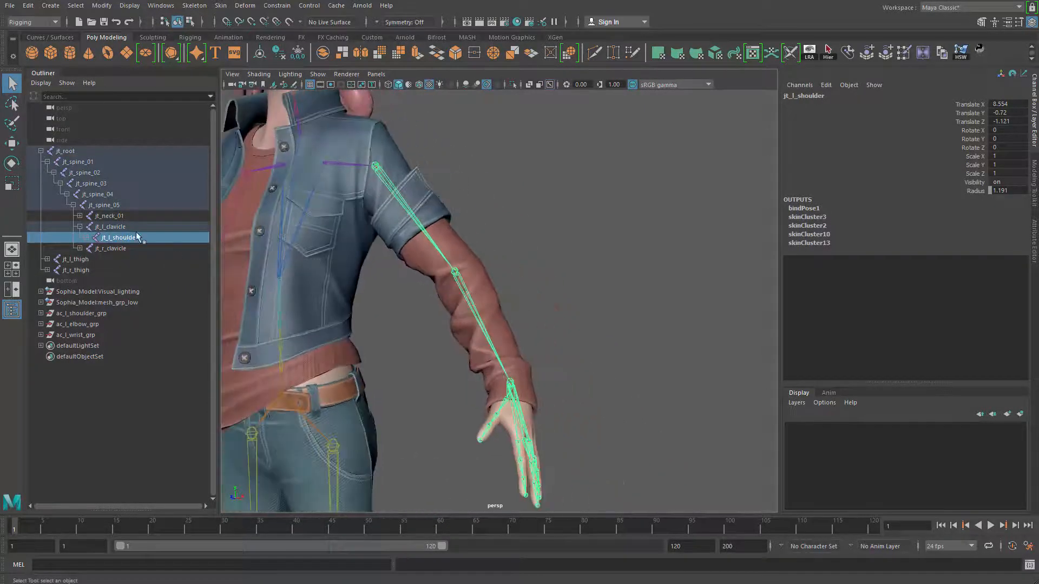
pyautogui.keyDown('alt'); pyautogui.moveTo(393, 300); pyautogui.dragTo(414, 314); pyautogui.keyUp('alt')
pyautogui.hotkey('ctrl', 'd')
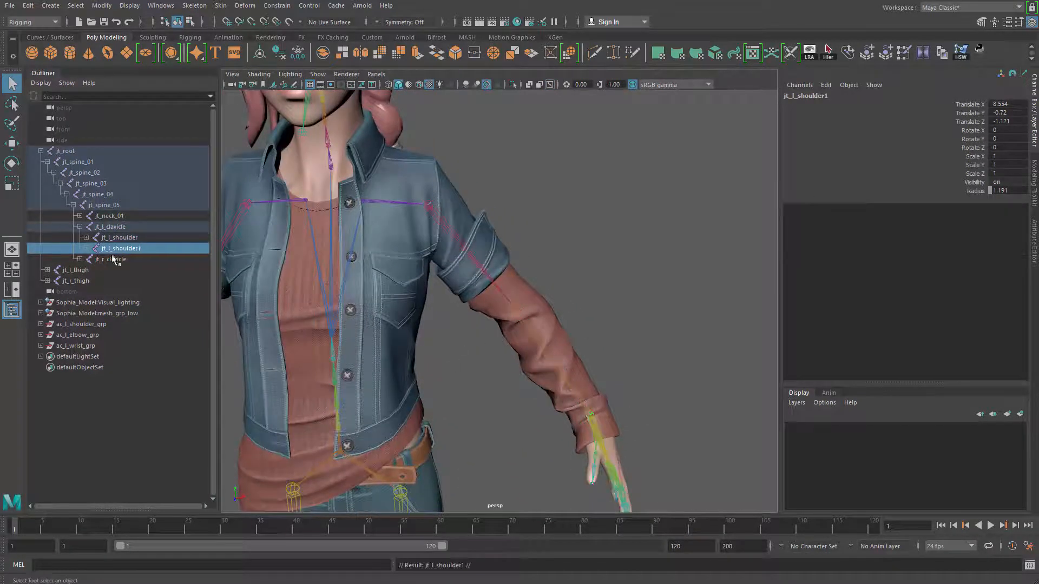
pyautogui.hotkey('shift', 'p')
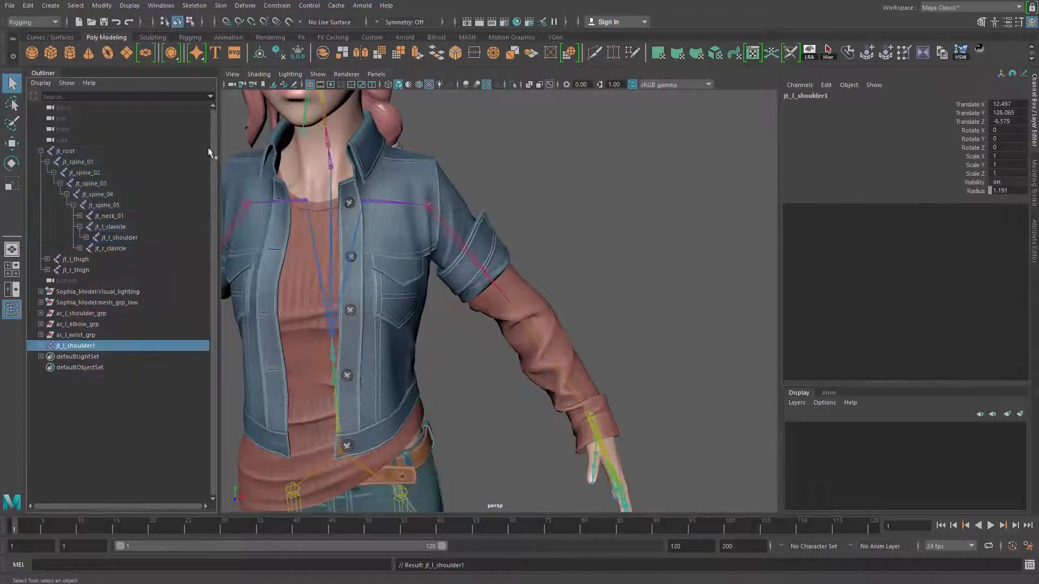
# Delete the five finger joint chains under the wrist of the duplicated arm.
pyautogui.click(42, 346)
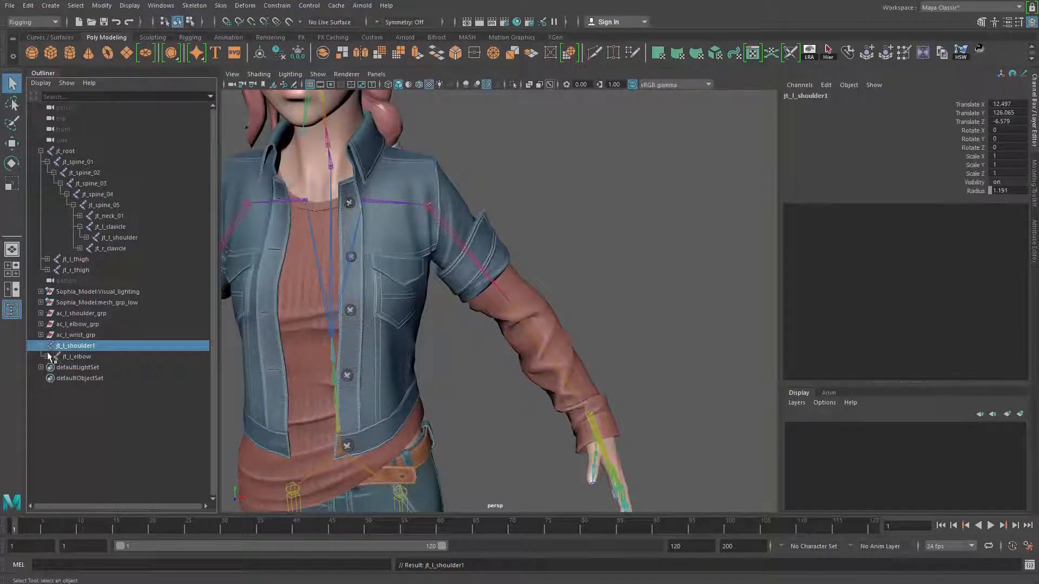
pyautogui.click(54, 368)
pyautogui.moveTo(89, 379); pyautogui.dragTo(103, 422)
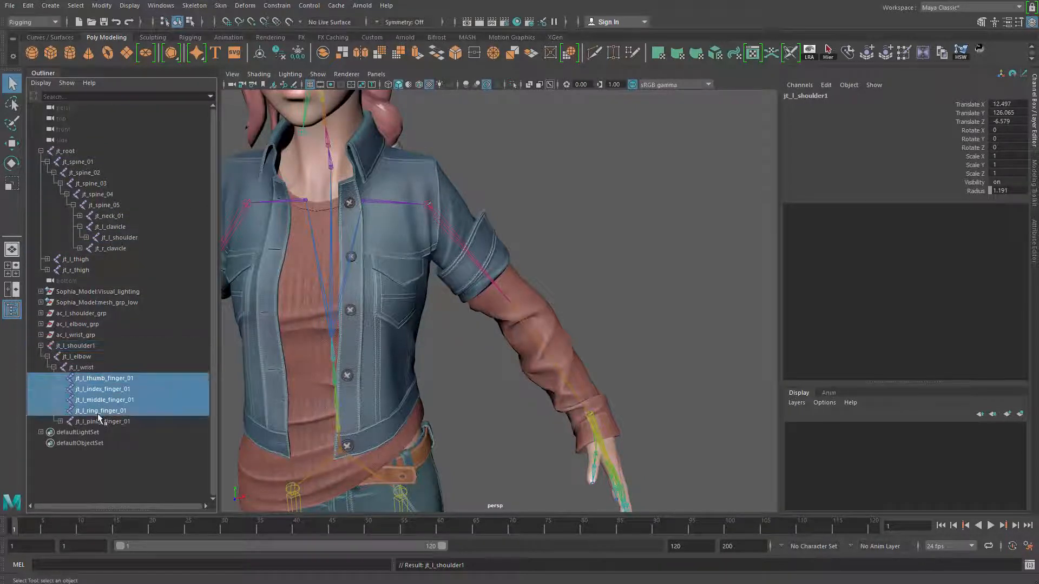
pyautogui.press('Delete')
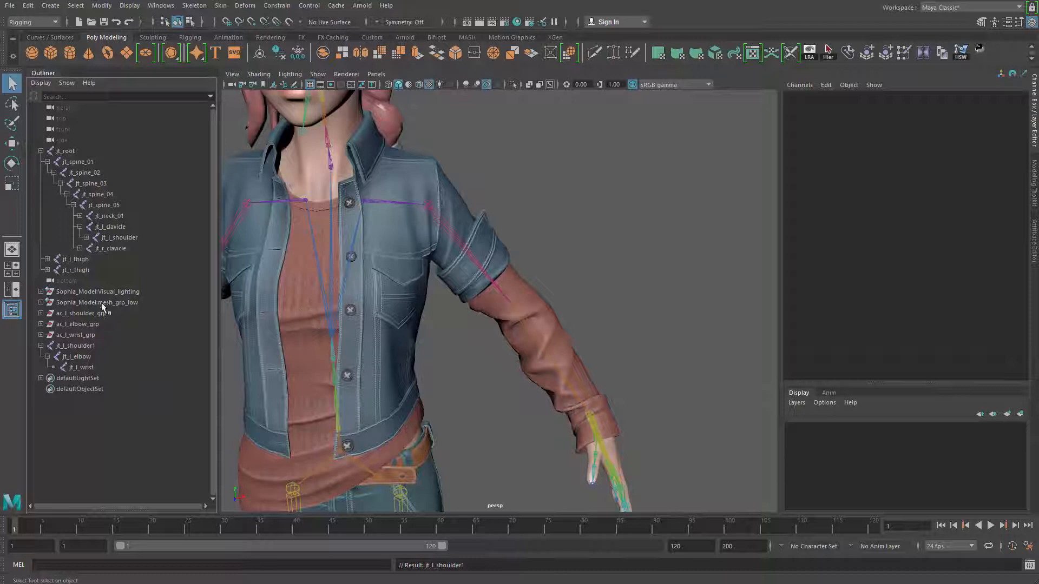
# Enlarge the radius of the duplicated shoulder, elbow and wrist joints together, bringing the wrist to 3.143.
pyautogui.moveTo(95, 345); pyautogui.dragTo(112, 366)
pyautogui.press('f')
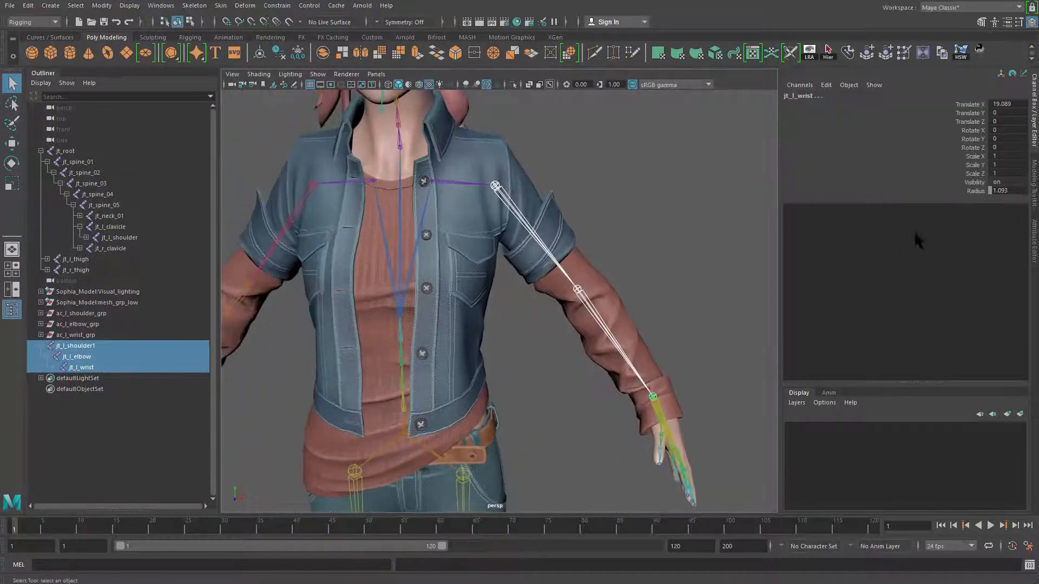
pyautogui.click(960, 191)
pyautogui.moveTo(624, 323); pyautogui.dragTo(578, 359, button='middle')
pyautogui.keyDown('alt'); pyautogui.moveTo(578, 358); pyautogui.dragTo(526, 361); pyautogui.keyUp('alt')
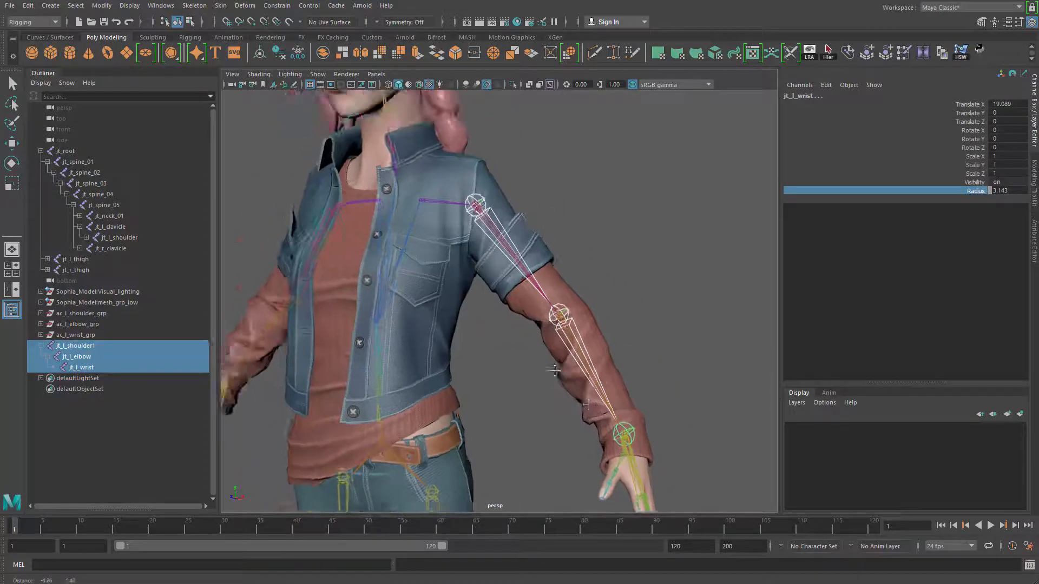
# Compare the enlarged duplicate arm chain with the original left arm joints underneath it.
pyautogui.keyDown('alt'); pyautogui.moveTo(525, 361); pyautogui.dragTo(579, 374, button='right'); pyautogui.keyUp('alt')
pyautogui.keyDown('alt'); pyautogui.moveTo(659, 297); pyautogui.dragTo(688, 390, button='middle'); pyautogui.keyUp('alt')
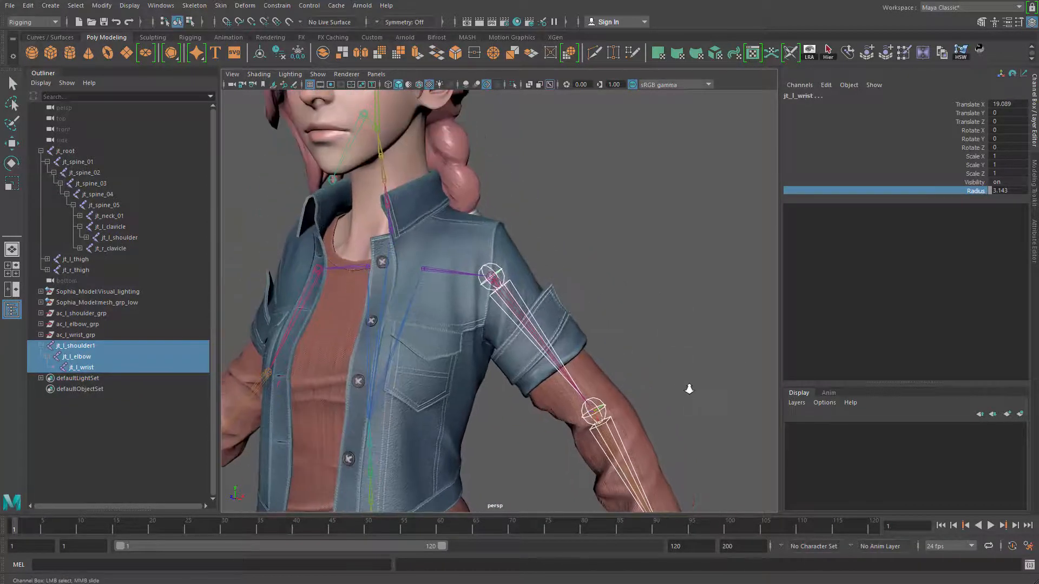
pyautogui.keyDown('alt'); pyautogui.moveTo(688, 390); pyautogui.dragTo(746, 398, button='right'); pyautogui.keyUp('alt')
pyautogui.press('q')
pyautogui.click(513, 293)
pyautogui.keyDown('alt'); pyautogui.moveTo(573, 340); pyautogui.dragTo(529, 352, button='right'); pyautogui.keyUp('alt')
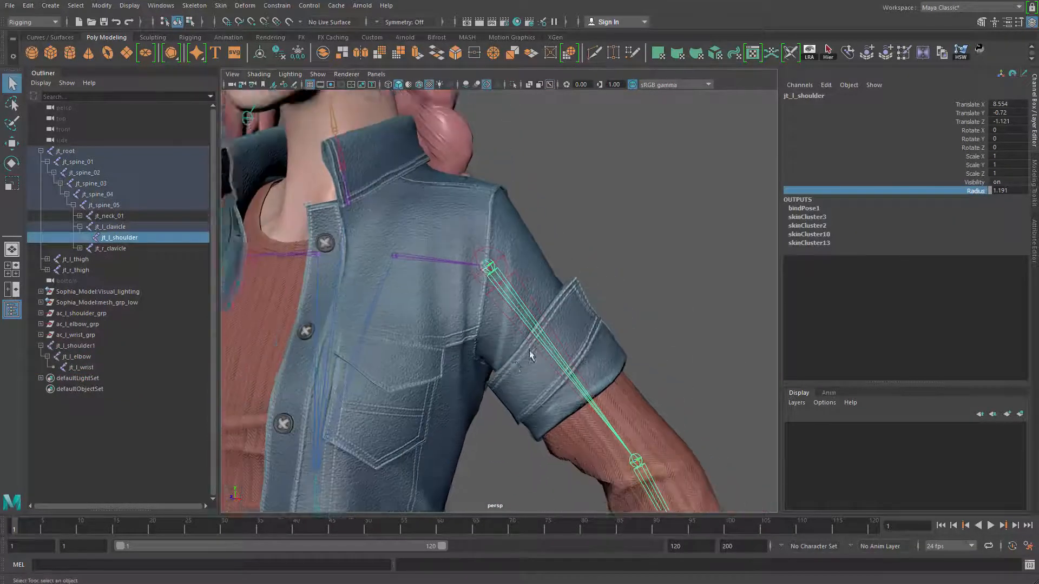
pyautogui.keyDown('alt'); pyautogui.moveTo(529, 352); pyautogui.dragTo(513, 340, button='middle'); pyautogui.keyUp('alt')
pyautogui.moveTo(90, 347); pyautogui.dragTo(94, 368)
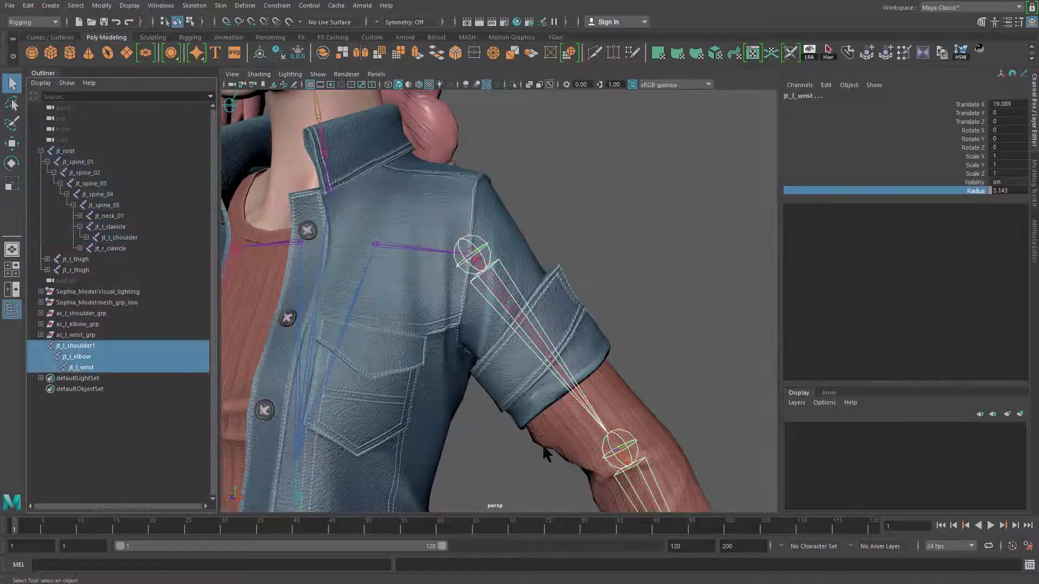
pyautogui.hotkey('alt', 'space')
pyautogui.keyDown('alt'); pyautogui.moveTo(497, 382); pyautogui.dragTo(489, 328, button='right'); pyautogui.keyUp('alt')
pyautogui.keyDown('alt'); pyautogui.moveTo(489, 327); pyautogui.dragTo(488, 306, button='middle'); pyautogui.keyUp('alt')
pyautogui.keyDown('alt'); pyautogui.moveTo(488, 305); pyautogui.dragTo(479, 286, button='right'); pyautogui.keyUp('alt')
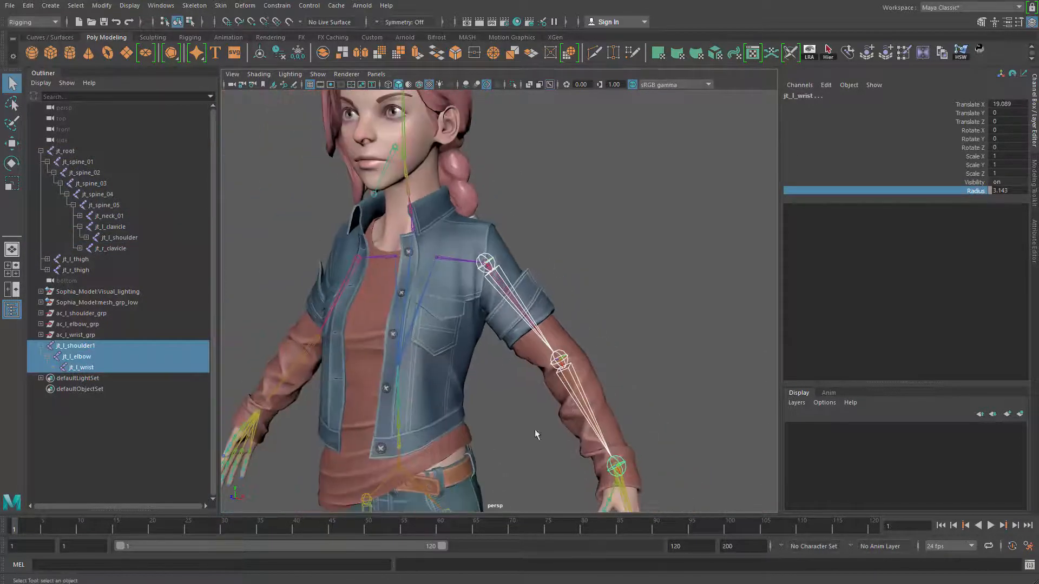
pyautogui.keyDown('alt'); pyautogui.moveTo(319, 305); pyautogui.dragTo(354, 316); pyautogui.keyUp('alt')
# Collapse the jt_root hierarchy, try moving the root joint to test the skinned body, and undo the move.
pyautogui.click(41, 151)
pyautogui.click(66, 151)
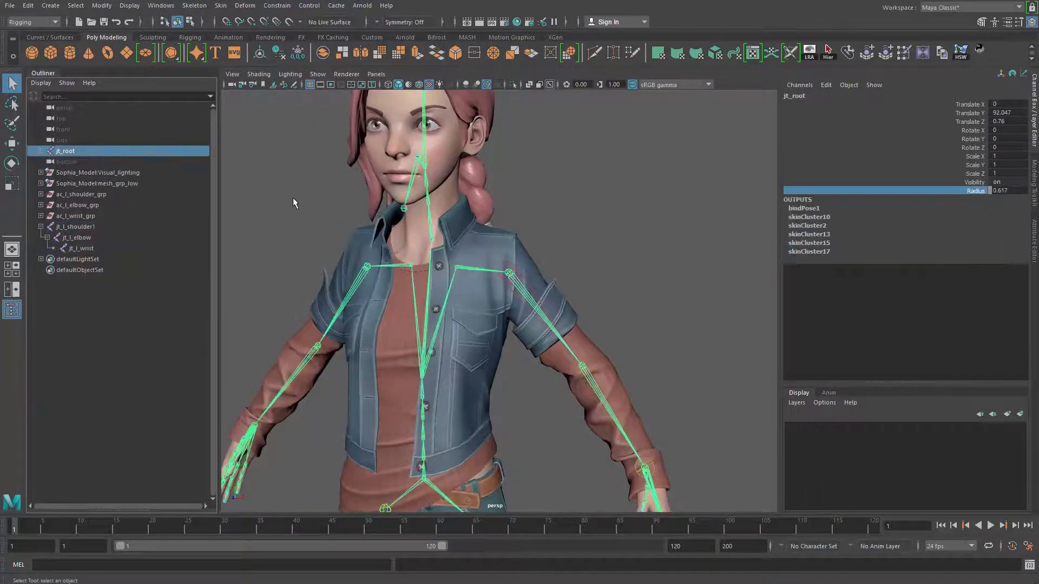
pyautogui.press('f')
pyautogui.keyDown('alt'); pyautogui.moveTo(464, 313); pyautogui.dragTo(445, 342); pyautogui.keyUp('alt')
pyautogui.press('w')
pyautogui.moveTo(417, 307); pyautogui.dragTo(568, 325)
pyautogui.hotkey('ctrl', 'z')
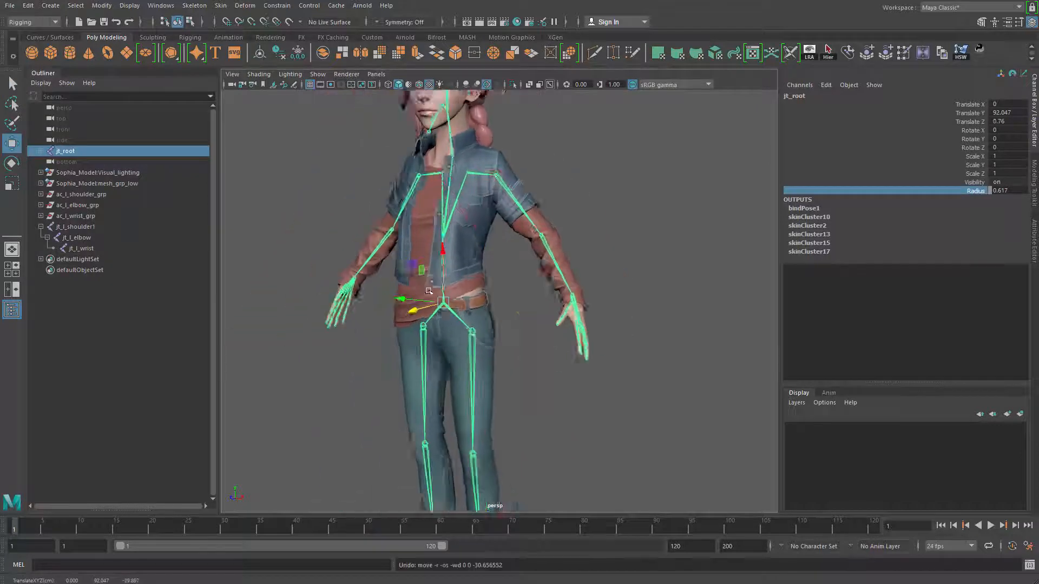
# Examine the duplicated shoulder, elbow and wrist joints along the left arm and clear the selection.
pyautogui.keyDown('alt'); pyautogui.moveTo(433, 325); pyautogui.dragTo(471, 320); pyautogui.keyUp('alt')
pyautogui.keyDown('alt'); pyautogui.moveTo(470, 320); pyautogui.dragTo(479, 452, button='middle'); pyautogui.keyUp('alt')
pyautogui.keyDown('alt'); pyautogui.moveTo(480, 452); pyautogui.dragTo(613, 458, button='right'); pyautogui.keyUp('alt')
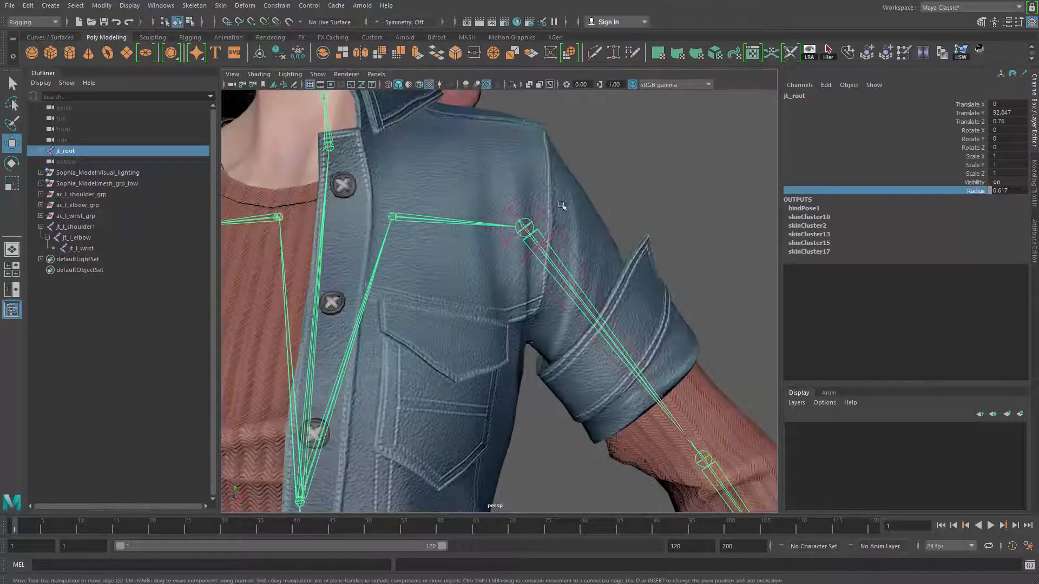
pyautogui.press('q')
pyautogui.click(547, 215)
pyautogui.keyDown('alt'); pyautogui.moveTo(546, 214); pyautogui.dragTo(399, 252, button='right'); pyautogui.keyUp('alt')
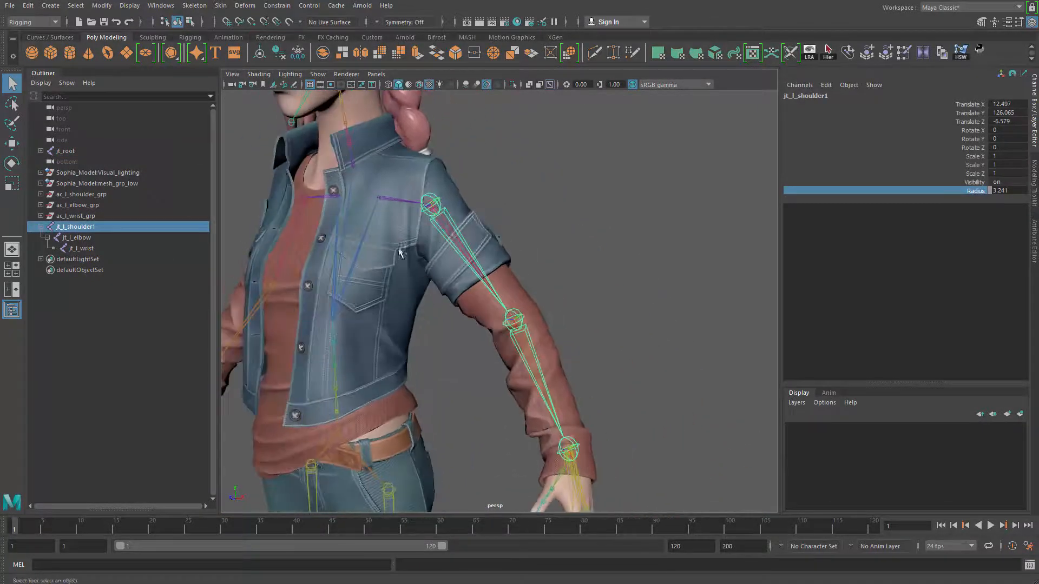
pyautogui.keyDown('shift'); pyautogui.click(94, 248); pyautogui.keyUp('shift')
pyautogui.keyDown('alt'); pyautogui.moveTo(455, 324); pyautogui.dragTo(475, 324, button='right'); pyautogui.keyUp('alt')
pyautogui.keyDown('alt'); pyautogui.moveTo(599, 416); pyautogui.dragTo(574, 250, button='middle'); pyautogui.keyUp('alt')
pyautogui.keyDown('alt'); pyautogui.moveTo(524, 325); pyautogui.dragTo(555, 328, button='right'); pyautogui.keyUp('alt')
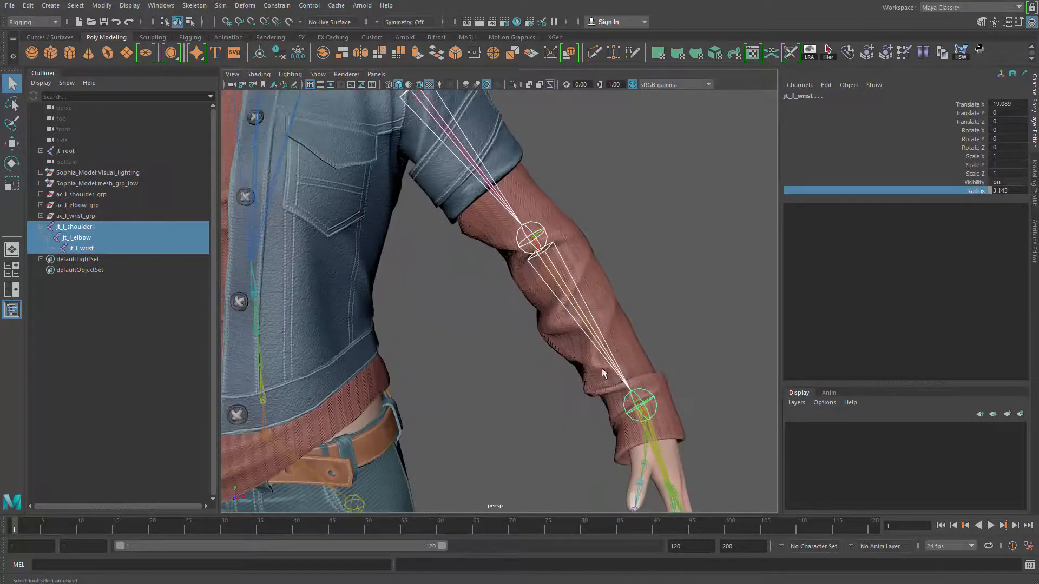
pyautogui.keyDown('alt'); pyautogui.moveTo(597, 280); pyautogui.dragTo(531, 260, button='right'); pyautogui.keyUp('alt')
pyautogui.keyDown('alt'); pyautogui.moveTo(531, 260); pyautogui.dragTo(552, 313, button='middle'); pyautogui.keyUp('alt')
pyautogui.keyDown('alt'); pyautogui.moveTo(534, 210); pyautogui.dragTo(619, 297, button='right'); pyautogui.keyUp('alt')
pyautogui.click(562, 270)
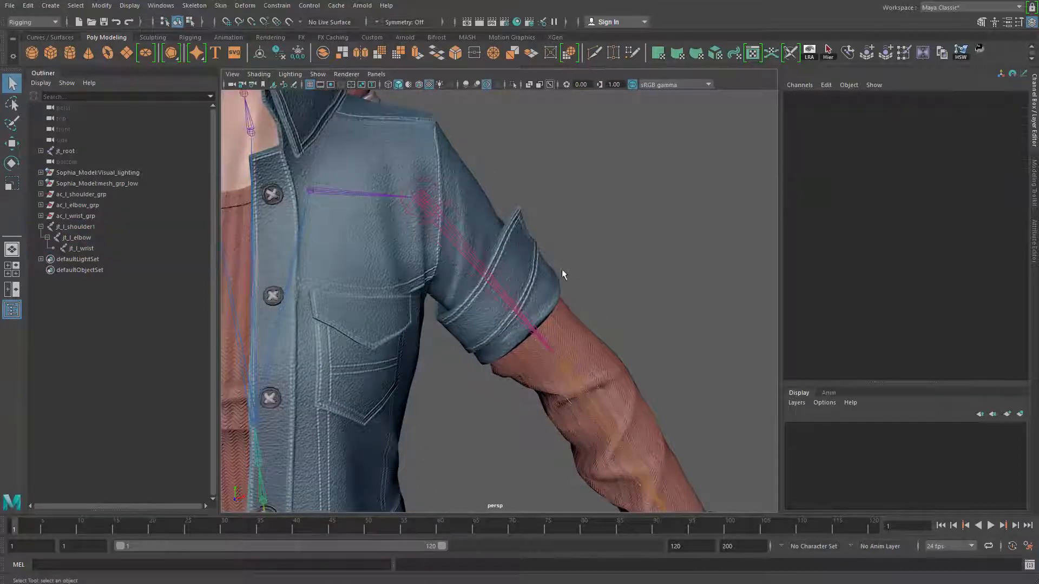
# Search and replace _l_ with _l_drv_ in the names of the duplicated left shoulder, elbow and wrist joints.
pyautogui.keyDown('alt'); pyautogui.moveTo(458, 328); pyautogui.dragTo(383, 337, button='right'); pyautogui.keyUp('alt')
pyautogui.keyDown('alt'); pyautogui.moveTo(383, 337); pyautogui.dragTo(422, 314); pyautogui.keyUp('alt')
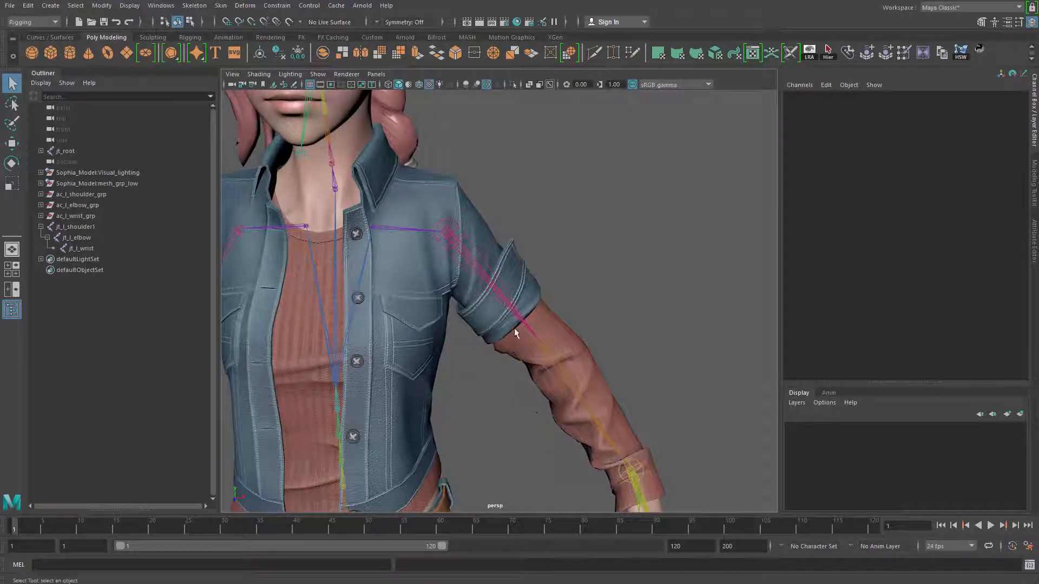
pyautogui.keyDown('alt'); pyautogui.moveTo(480, 362); pyautogui.dragTo(465, 352); pyautogui.keyUp('alt')
pyautogui.click(102, 228)
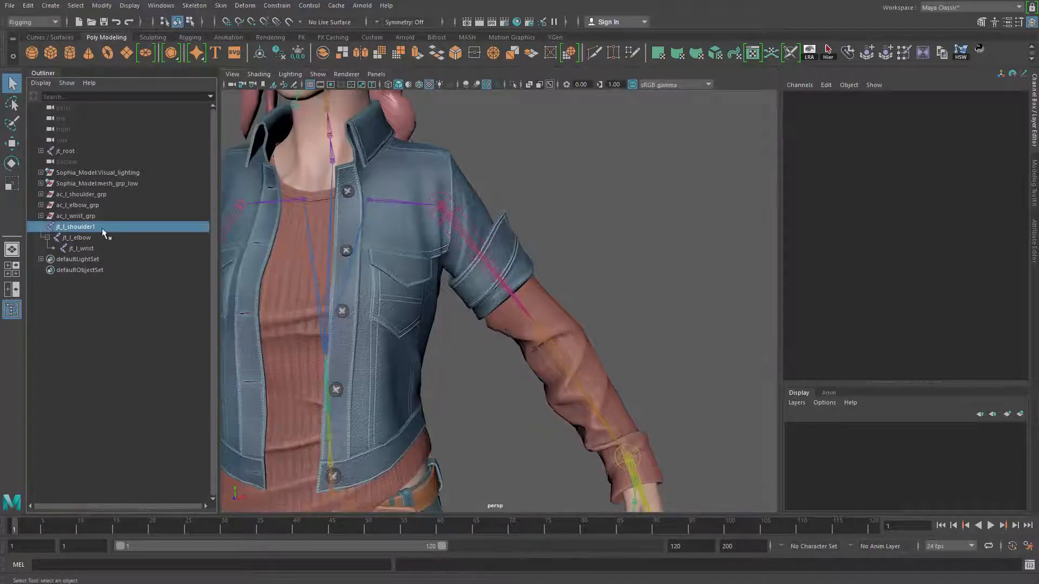
pyautogui.keyDown('shift'); pyautogui.click(122, 248); pyautogui.keyUp('shift')
pyautogui.click(102, 5)
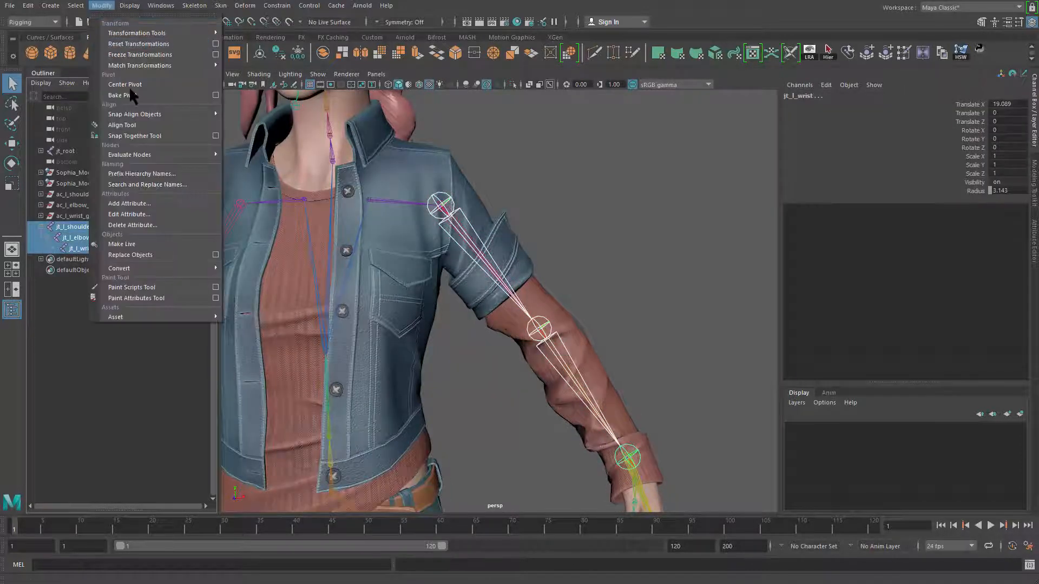
pyautogui.click(178, 184)
pyautogui.doubleClick(607, 204)
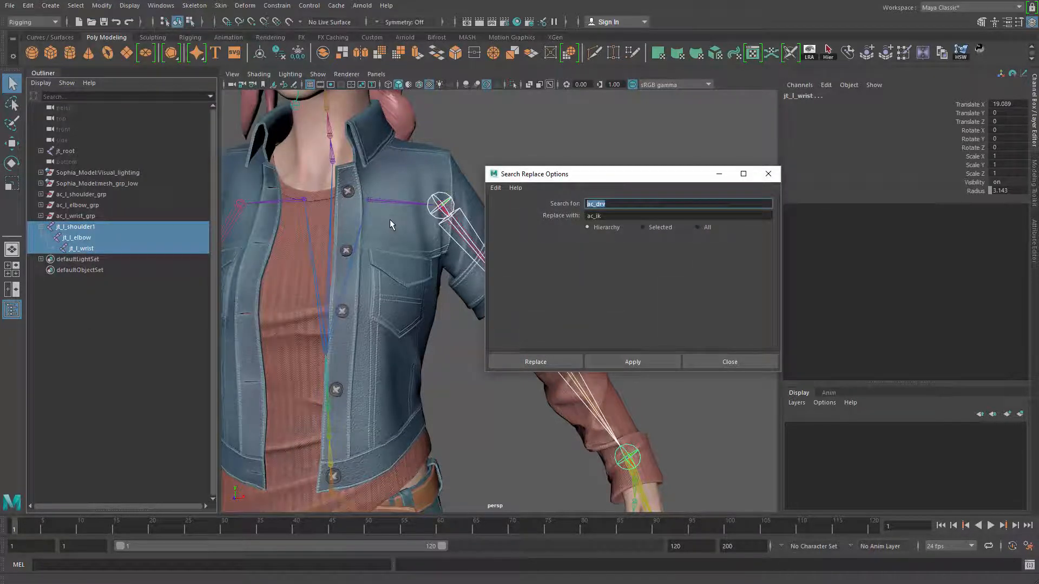
pyautogui.press('BackSpace')
pyautogui.write('_l_')
pyautogui.press('Tab')
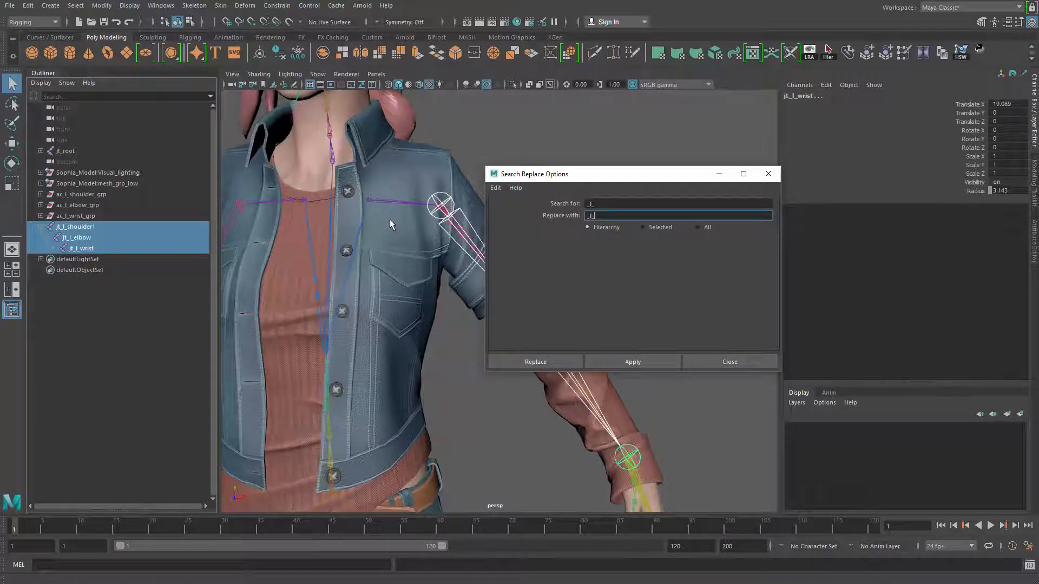
pyautogui.write('_l_drv')
pyautogui.write('v')
pyautogui.click(652, 364)
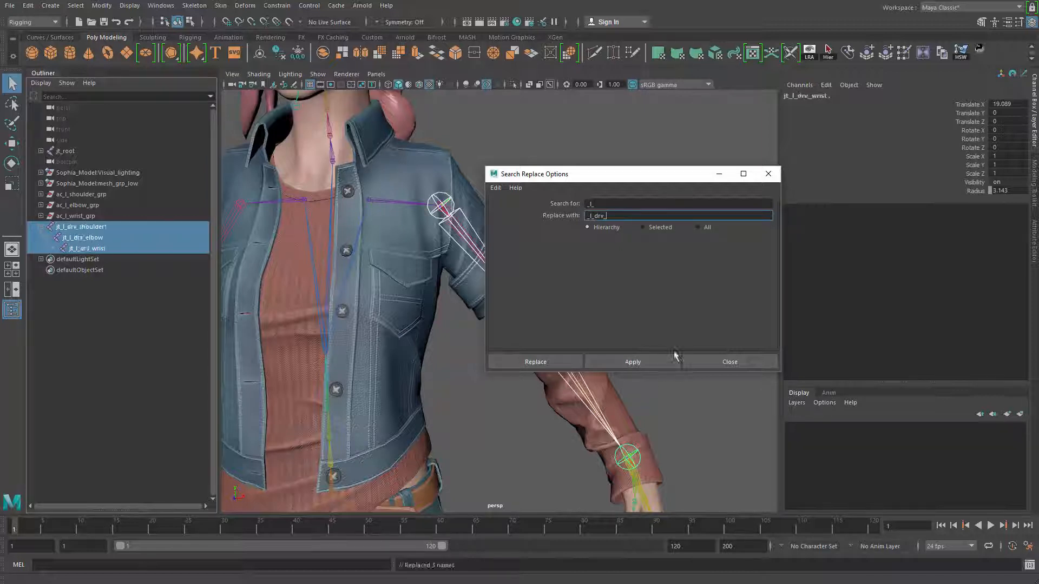
pyautogui.click(728, 362)
# Rename the duplicated shoulder joint as jt_l_drv_shoulder, without the trailing number.
pyautogui.doubleClick(112, 227)
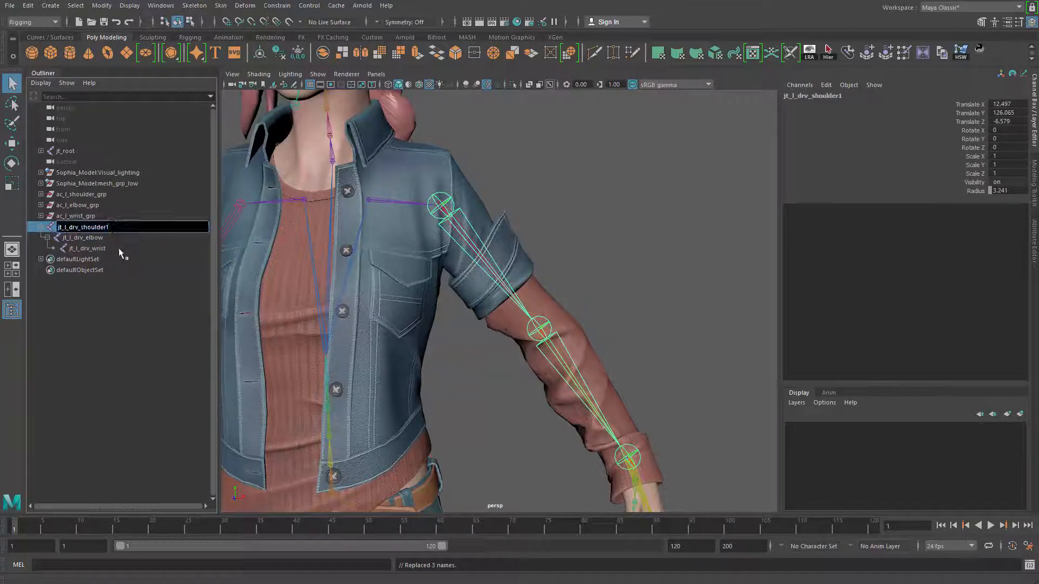
pyautogui.press('BackSpace')
pyautogui.press('Return')
# Examine the renamed jt_l_drv joint chain from the shoulder to the wrist along the left arm.
pyautogui.press('f')
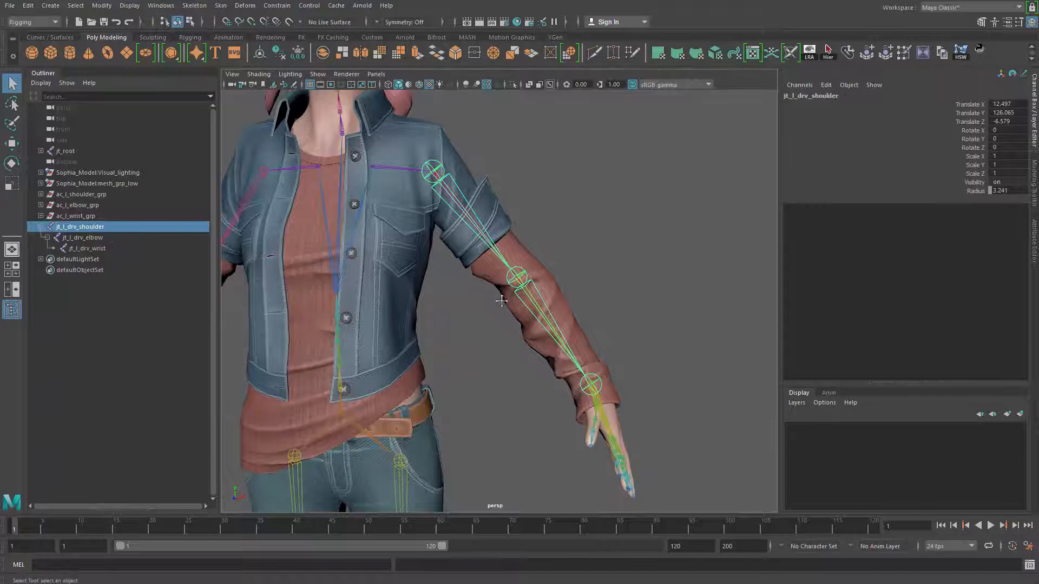
pyautogui.keyDown('alt'); pyautogui.moveTo(501, 301); pyautogui.dragTo(526, 341, button='middle'); pyautogui.keyUp('alt')
pyautogui.scroll(1, 526, 341)
pyautogui.keyDown('alt'); pyautogui.moveTo(529, 280); pyautogui.dragTo(557, 339, button='middle'); pyautogui.keyUp('alt')
pyautogui.scroll(4, 522, 316)
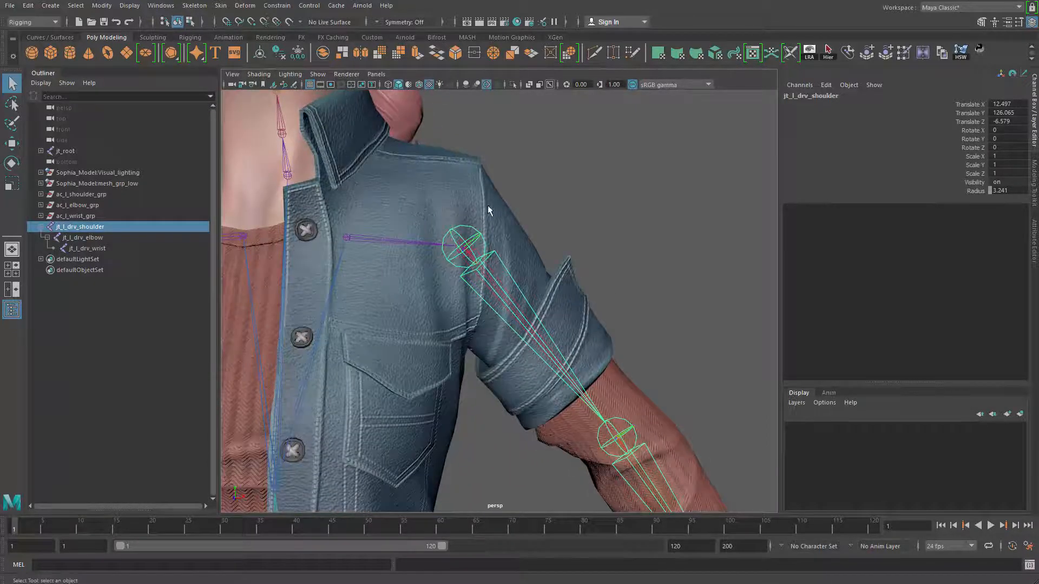
pyautogui.keyDown('alt'); pyautogui.moveTo(641, 384); pyautogui.dragTo(506, 237, button='middle'); pyautogui.keyUp('alt')
pyautogui.scroll(-3, 628, 351)
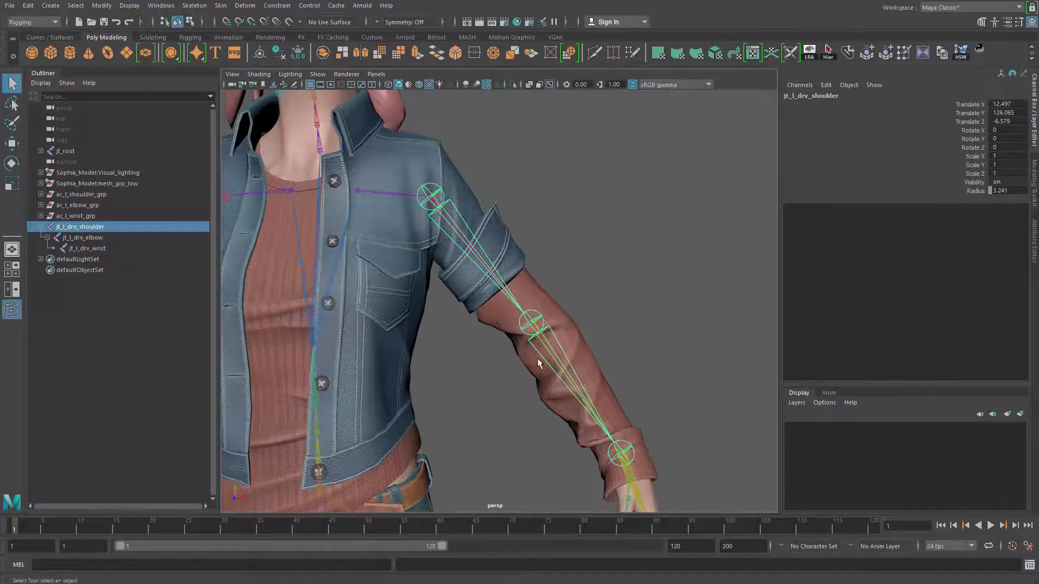
pyautogui.keyDown('alt'); pyautogui.moveTo(547, 435); pyautogui.dragTo(561, 398, button='middle'); pyautogui.keyUp('alt')
pyautogui.scroll(4, 629, 420)
pyautogui.scroll(-5, 630, 420)
pyautogui.keyDown('alt'); pyautogui.moveTo(500, 379); pyautogui.dragTo(517, 405, button='middle'); pyautogui.keyUp('alt')
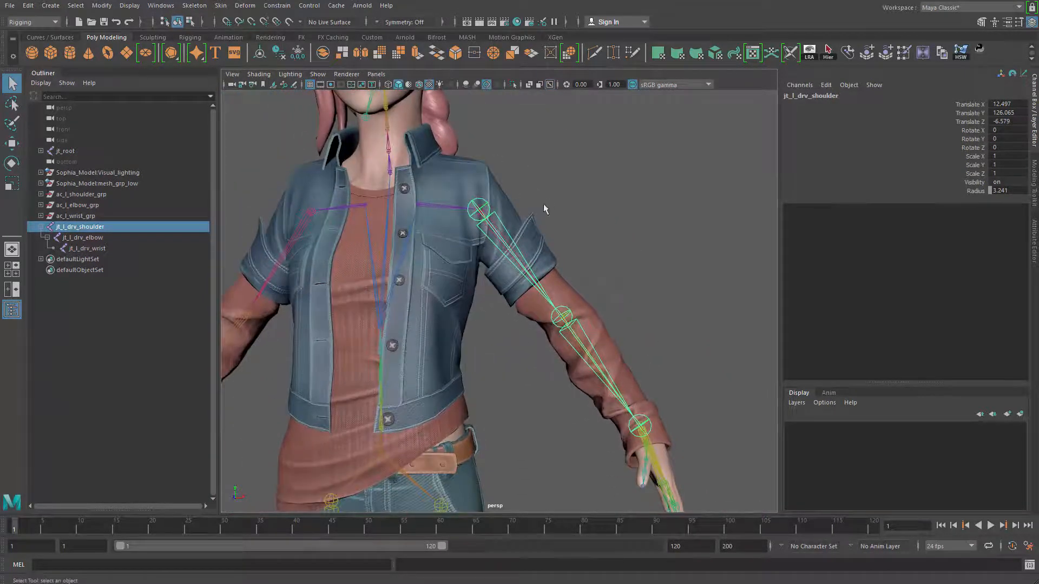
pyautogui.keyDown('alt'); pyautogui.moveTo(489, 388); pyautogui.dragTo(495, 364); pyautogui.keyUp('alt')
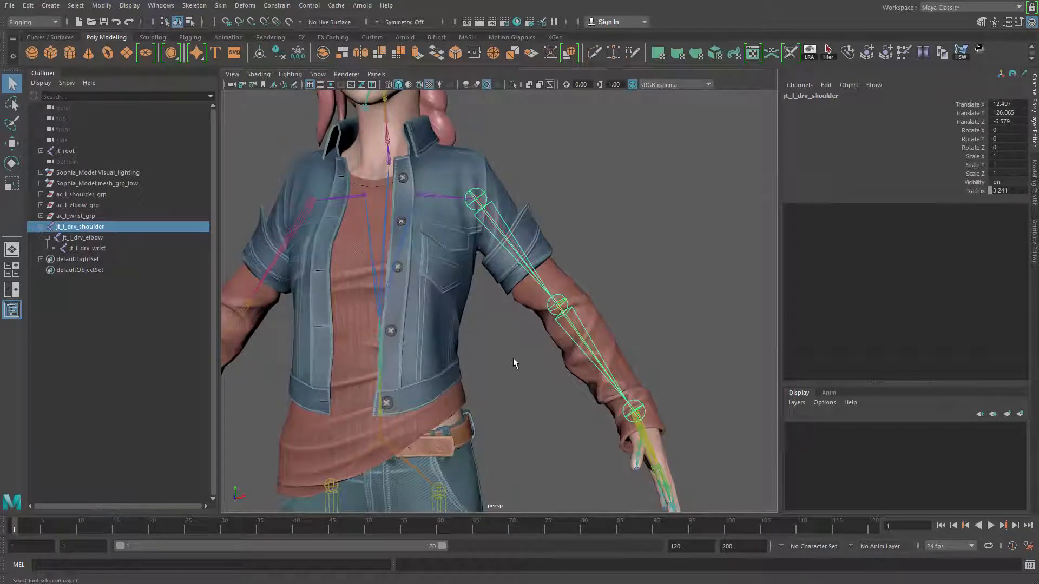
pyautogui.click(513, 358)
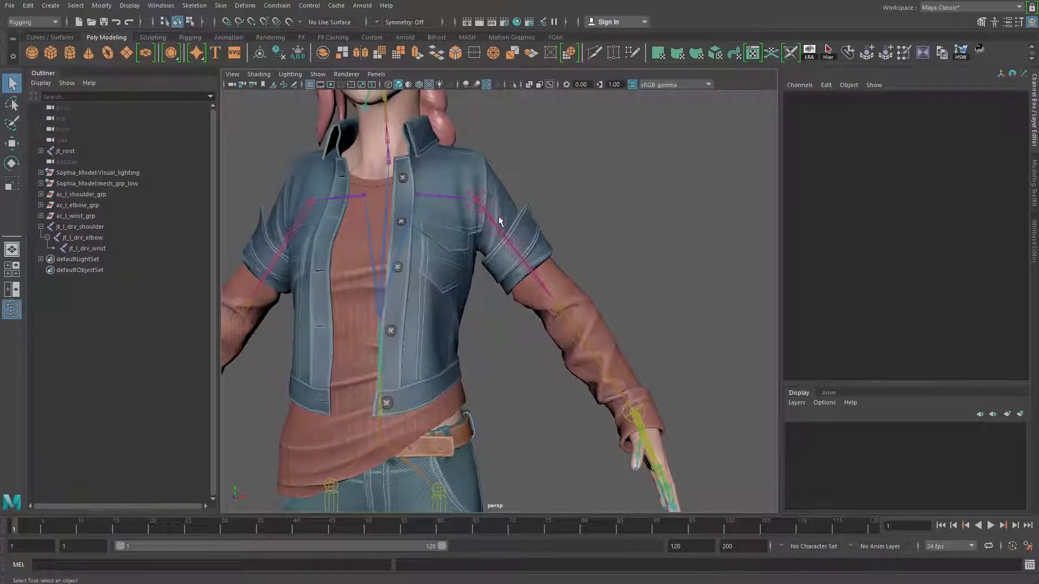
pyautogui.click(483, 190)
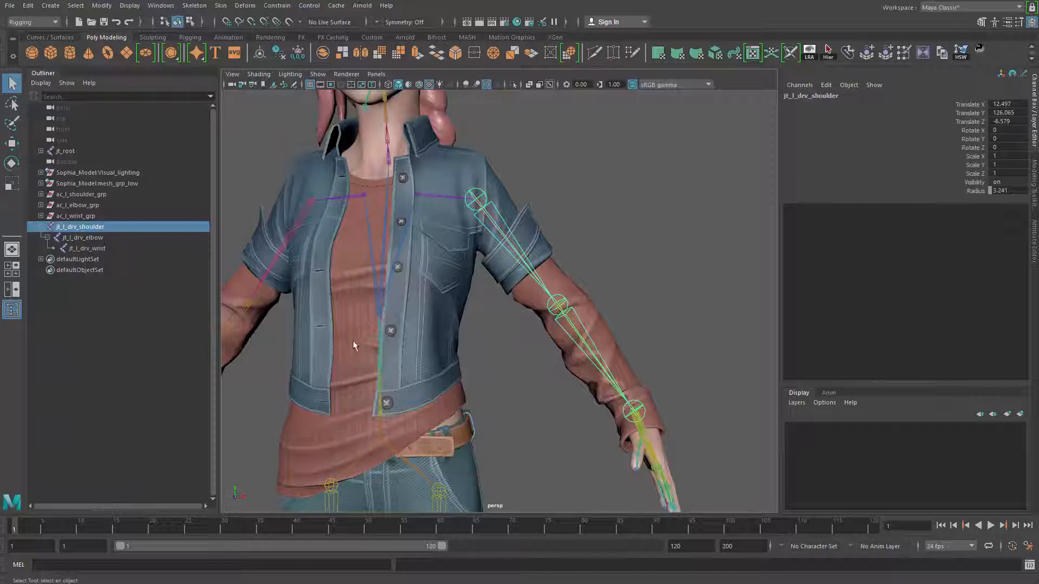
# Hide the jt_root skeleton and select jt_l_drv_shoulder to show the duplicate arm chain alone.
pyautogui.click(113, 152)
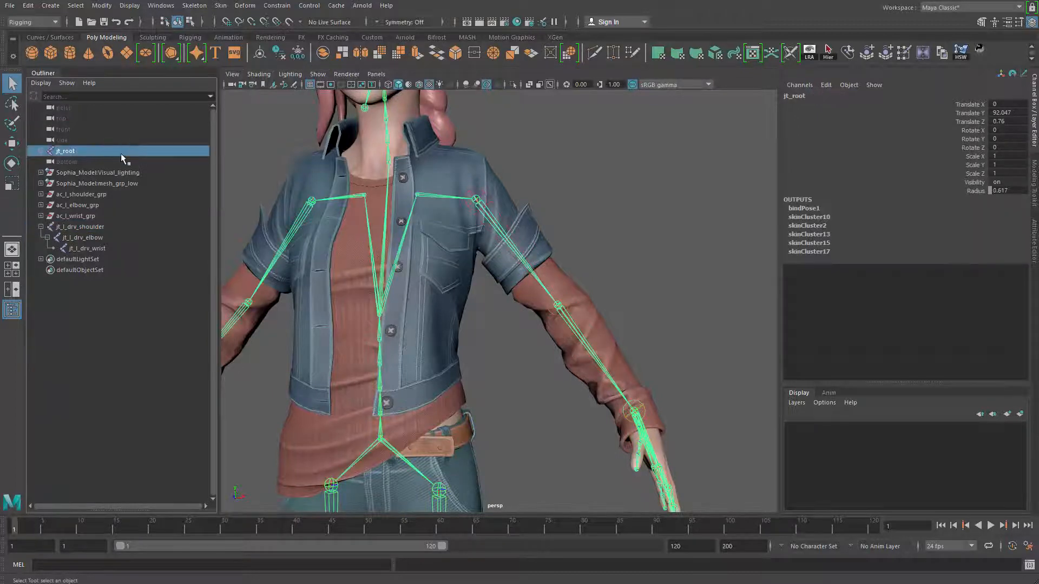
pyautogui.hotkey('ctrl', 'h')
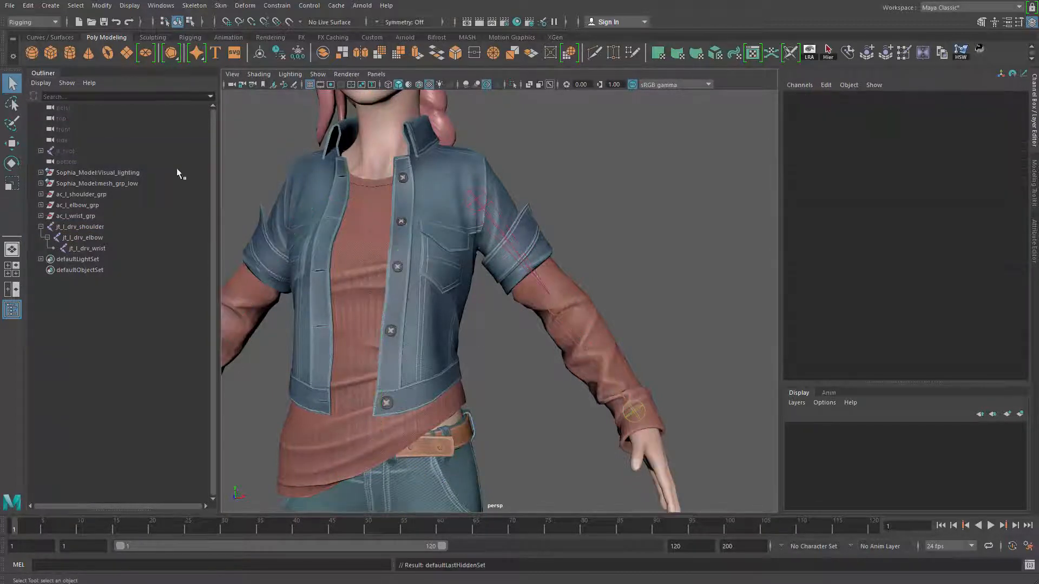
pyautogui.keyDown('alt'); pyautogui.moveTo(553, 310); pyautogui.dragTo(557, 353, button='middle'); pyautogui.keyUp('alt')
pyautogui.scroll(2, 554, 351)
pyautogui.click(70, 229)
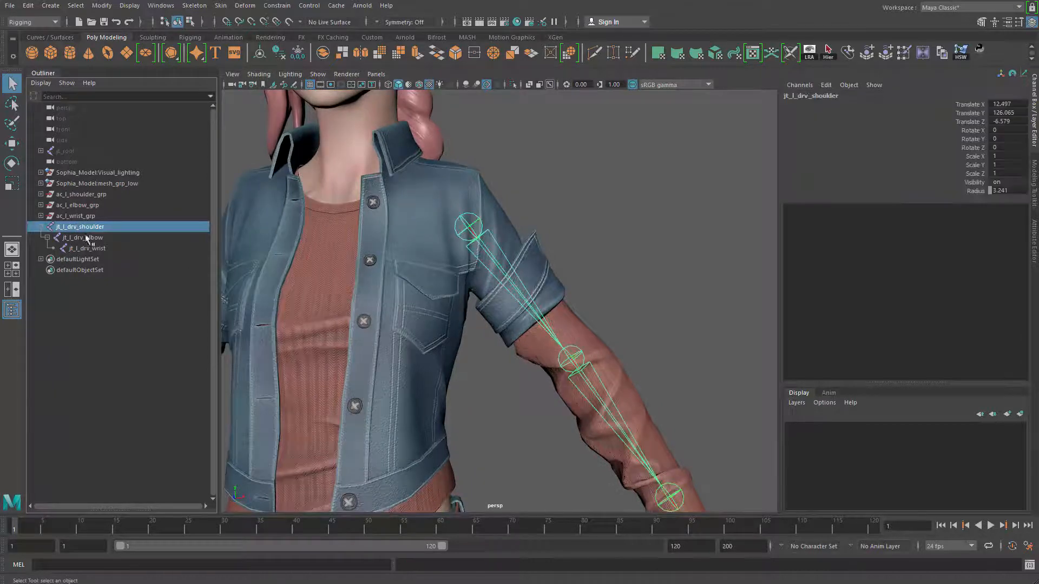
# Try isolating the three arm controller groups and the jt_l_drv joints in the viewport, and undo it.
pyautogui.moveTo(96, 194); pyautogui.dragTo(99, 248)
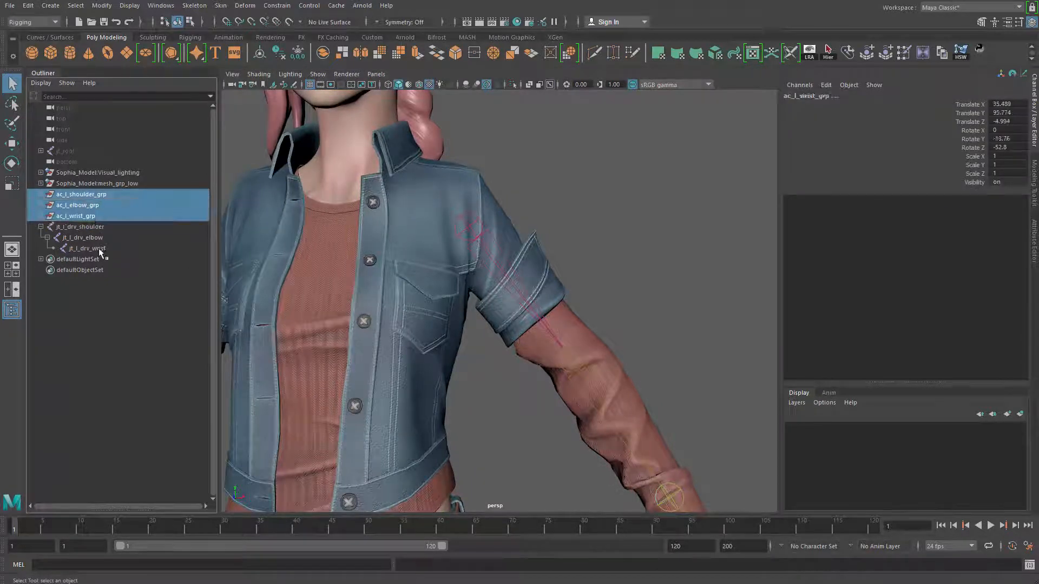
pyautogui.hotkey('ctrl', '1')
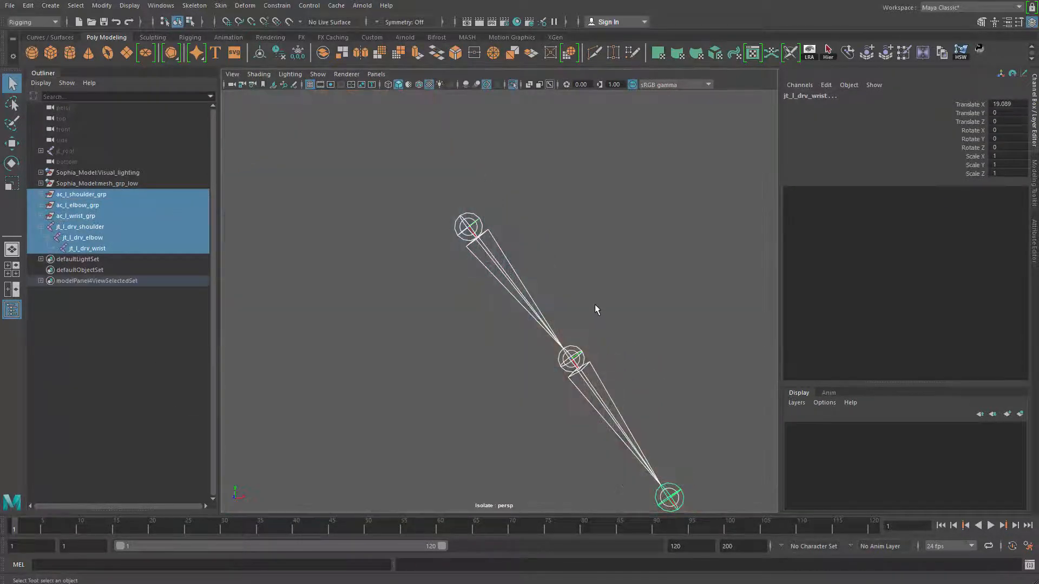
pyautogui.click(416, 277)
pyautogui.hotkey('ctrl', 'z')
pyautogui.hotkey('ctrl', 'z')
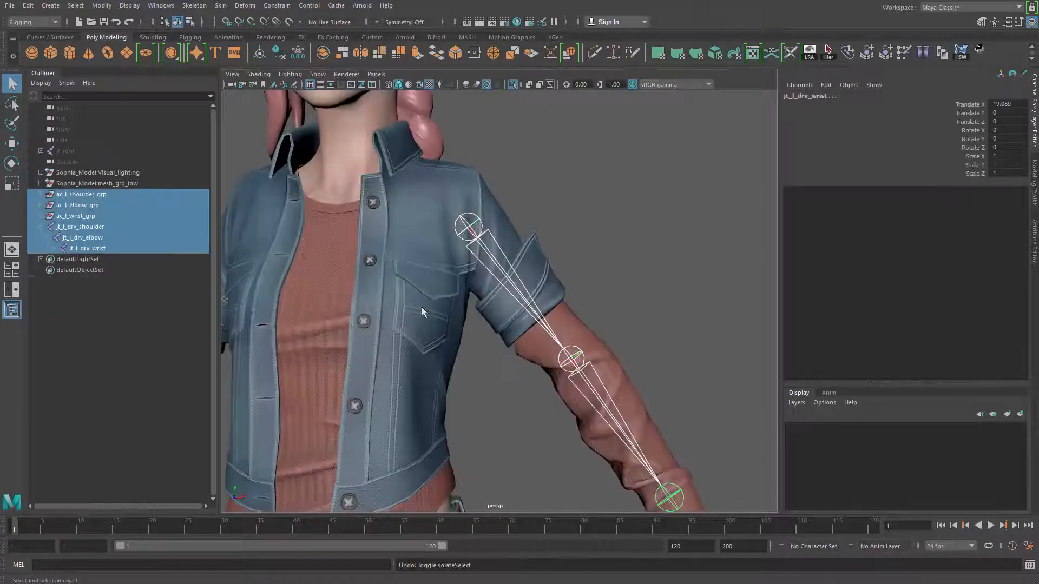
# Switch to component selection and scale up the control points of the ac_l_shoulder circle around the shoulder.
pyautogui.moveTo(114, 195); pyautogui.dragTo(120, 215)
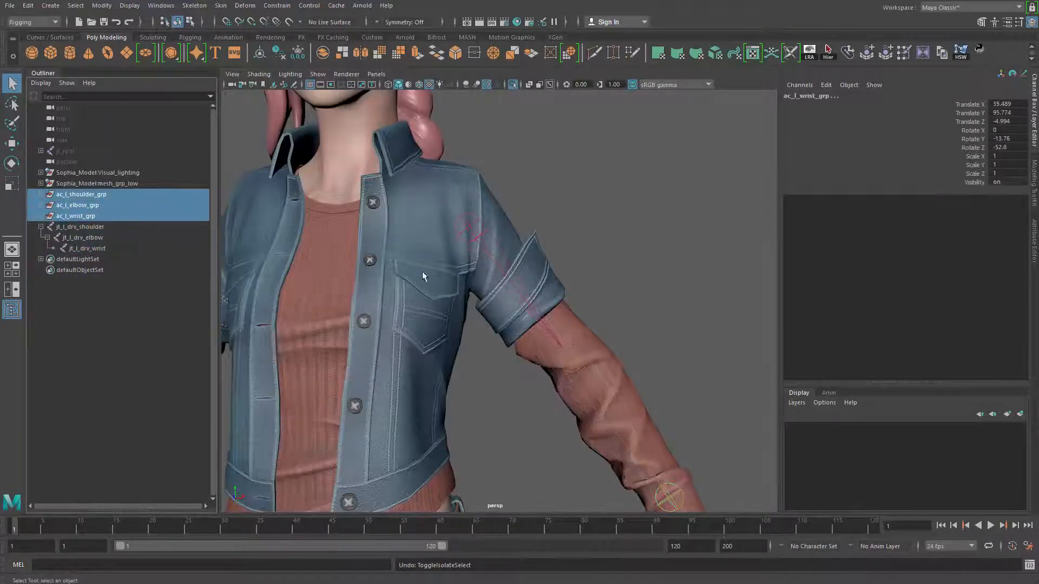
pyautogui.keyDown('alt'); pyautogui.moveTo(423, 272); pyautogui.dragTo(378, 268, button='middle'); pyautogui.keyUp('alt')
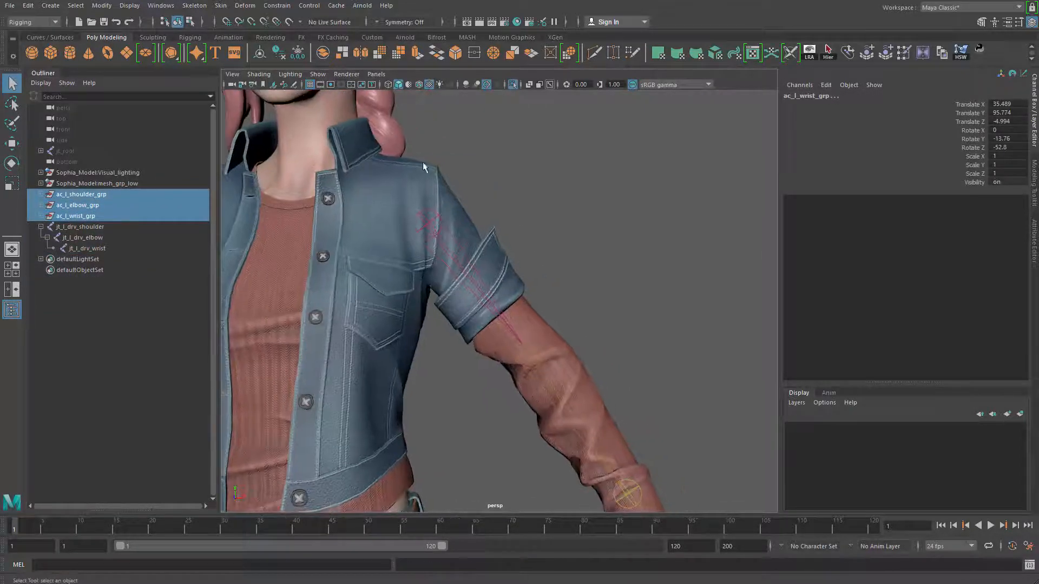
pyautogui.click(189, 23)
pyautogui.moveTo(372, 169); pyautogui.dragTo(471, 275)
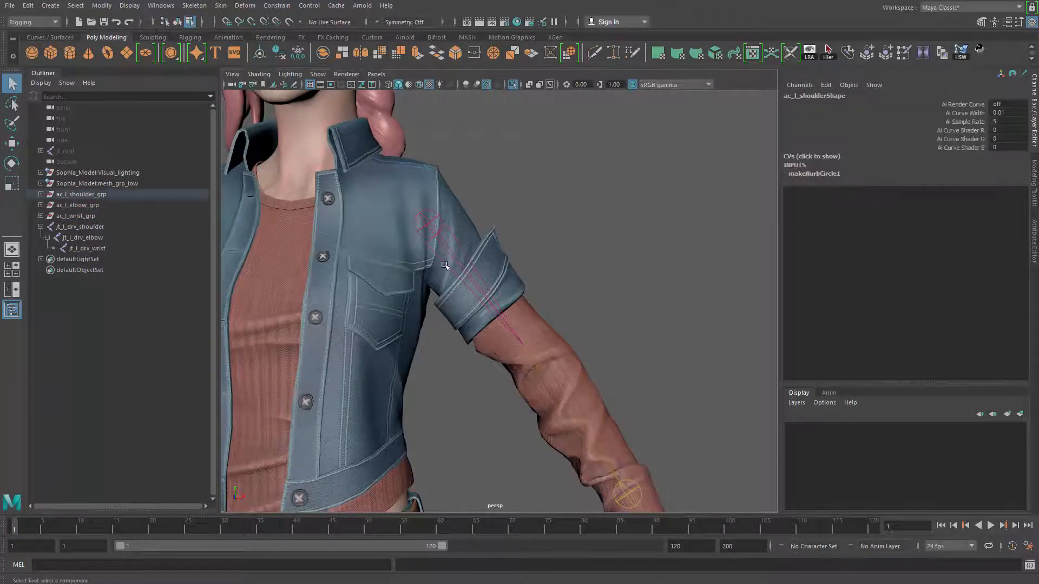
pyautogui.press('r')
pyautogui.keyDown('ctrl'); pyautogui.moveTo(424, 226); pyautogui.dragTo(526, 246); pyautogui.keyUp('ctrl')
# Rotate the control points of the ac_l_shoulder circle so the ring stands upright around the shoulder.
pyautogui.press('e')
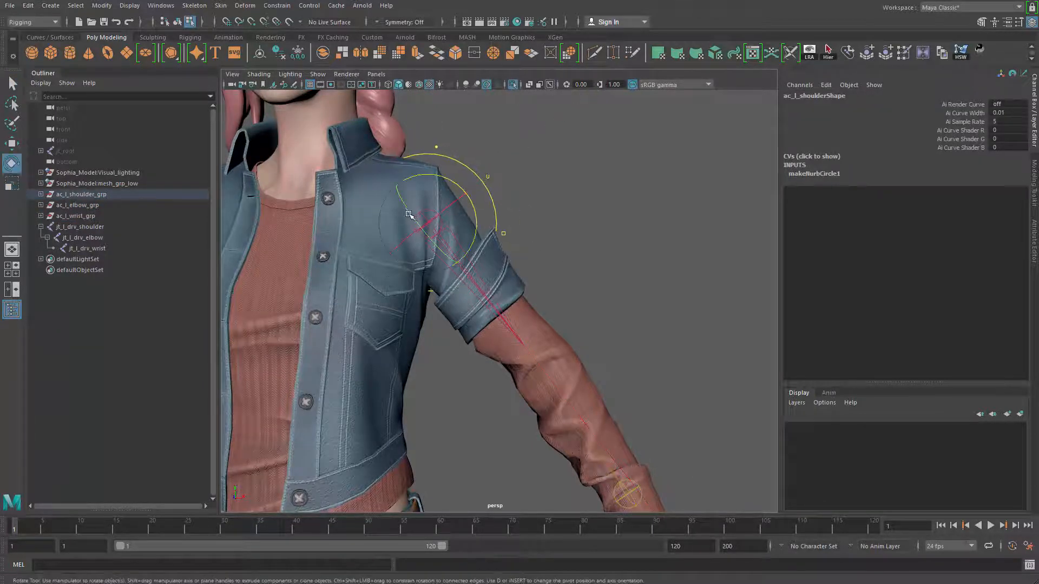
pyautogui.moveTo(405, 206); pyautogui.dragTo(433, 264)
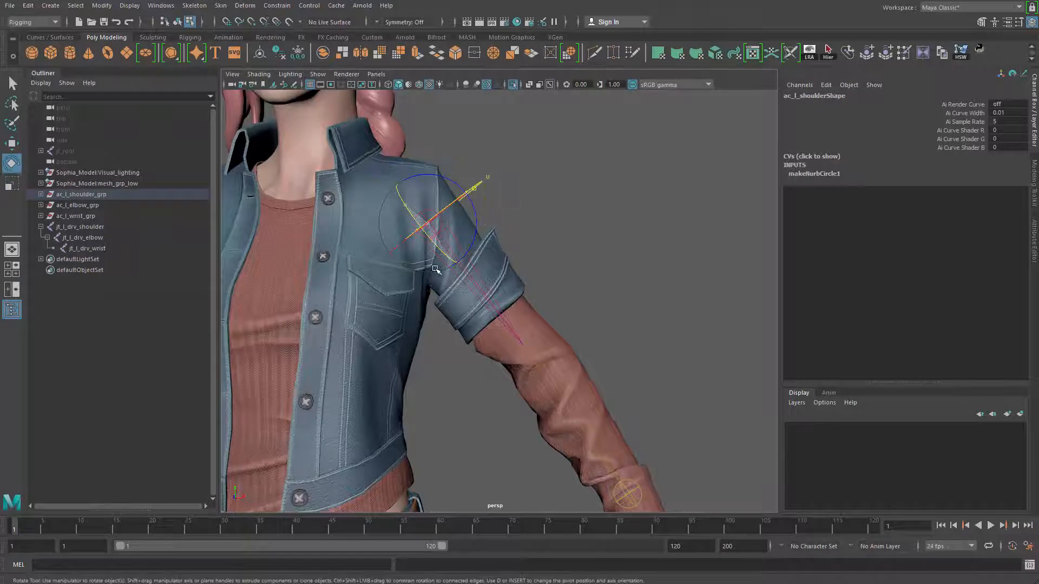
pyautogui.moveTo(474, 211); pyautogui.dragTo(313, 318)
# Reshape the ac_l_shoulder circle by moving its lower and upper control points with soft selection.
pyautogui.press('q')
pyautogui.click(423, 326)
pyautogui.press('b')
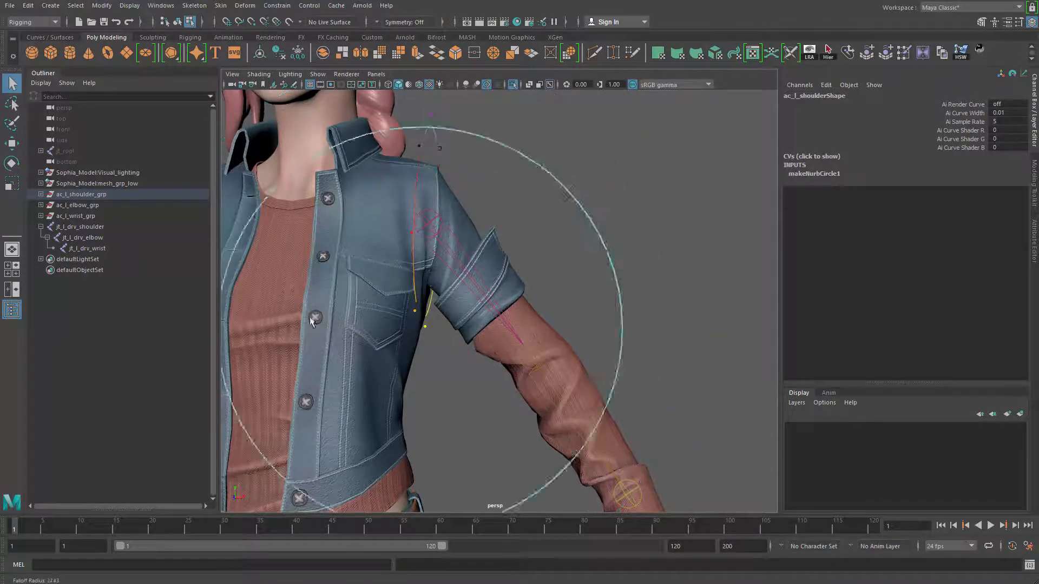
pyautogui.press('w')
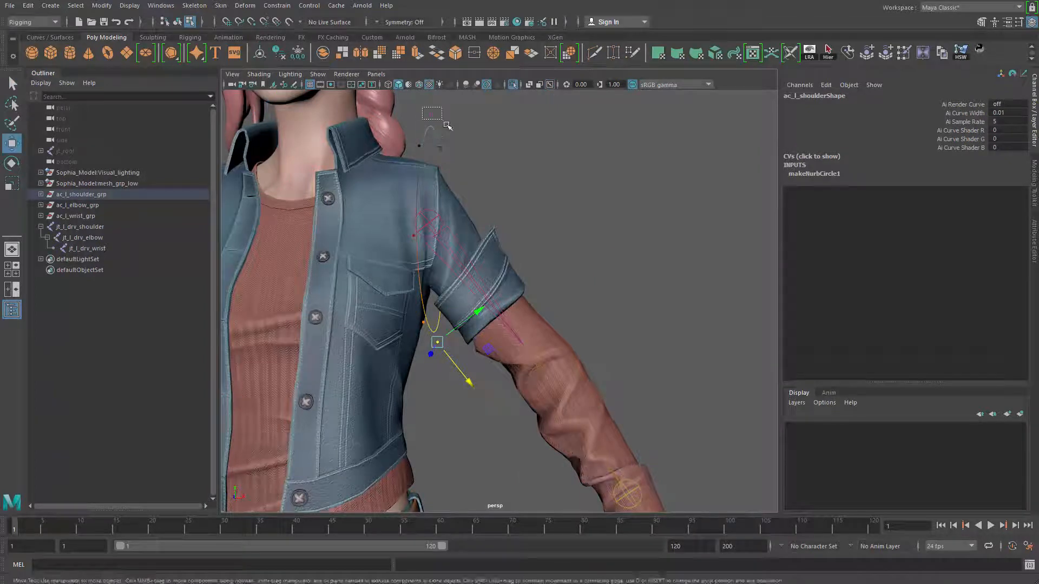
pyautogui.moveTo(457, 372); pyautogui.dragTo(496, 199)
pyautogui.press('e')
pyautogui.press('w')
pyautogui.press('q')
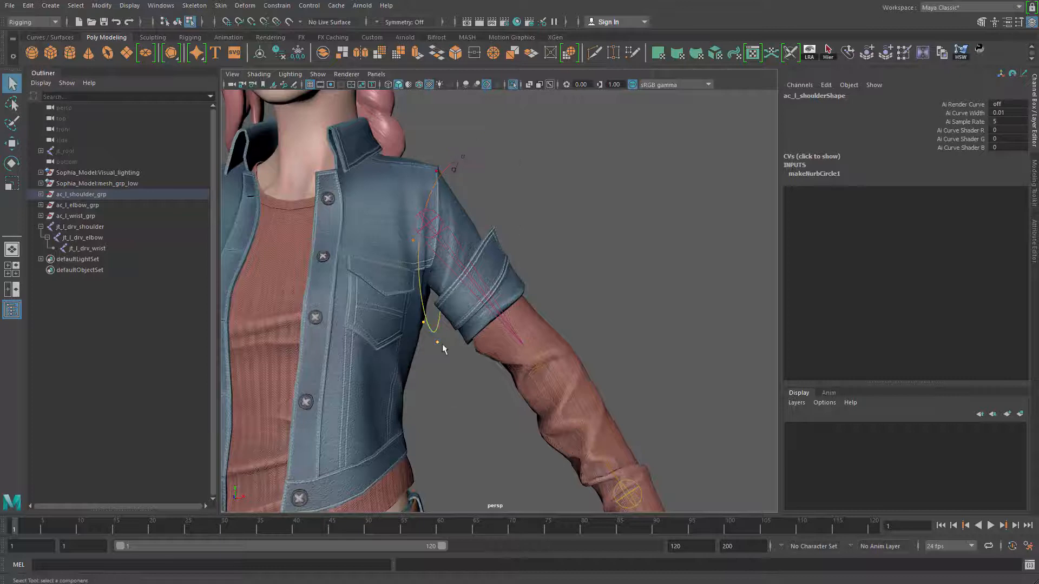
# Select all control points of the ac_l_shoulder circle and move them slightly upward along the world axis.
pyautogui.moveTo(357, 138); pyautogui.dragTo(513, 444)
pyautogui.press('w')
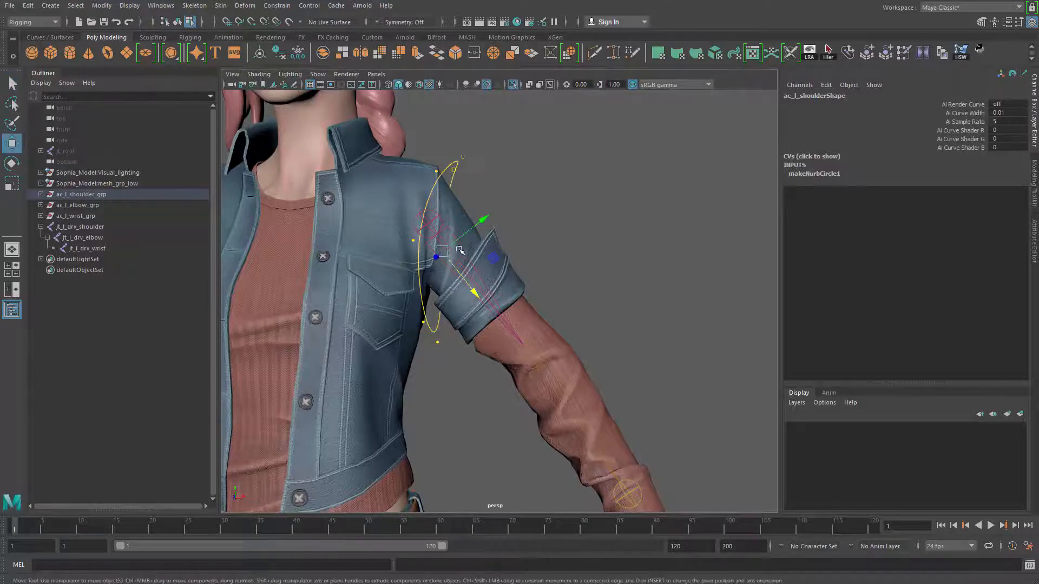
pyautogui.press('w')
pyautogui.moveTo(459, 249); pyautogui.dragTo(403, 250)
pyautogui.moveTo(443, 199)
pyautogui.mouseDown()
pyautogui.moveTo(442, 177)
pyautogui.moveTo(443, 207)
pyautogui.mouseUp()
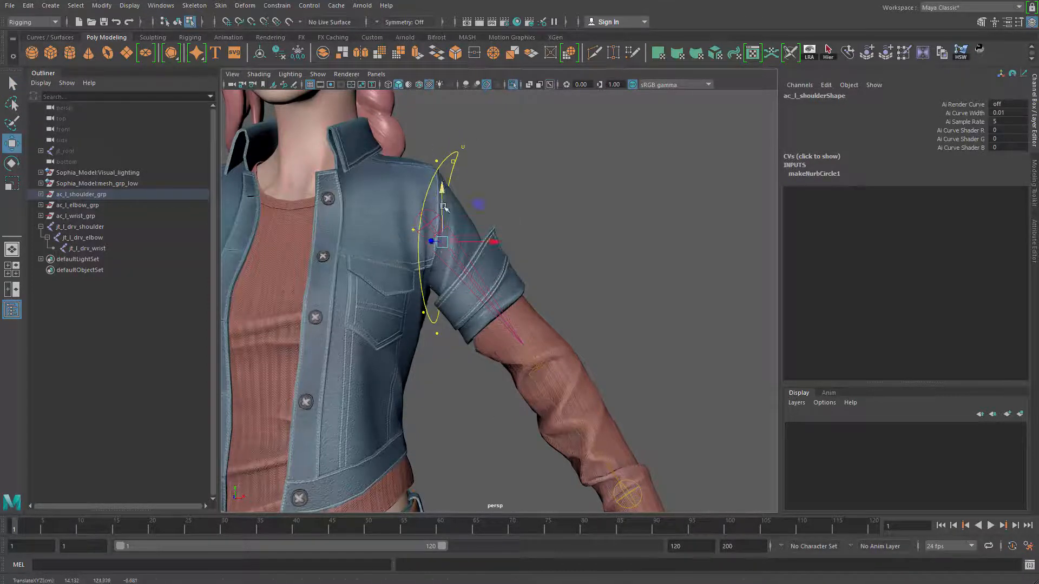
# Rotate the control points of the ac_l_elbow circle perpendicular to the arm in wireframe, undoing the surplus 90-degree rotation.
pyautogui.keyDown('alt'); pyautogui.moveTo(514, 356); pyautogui.dragTo(490, 268, button='middle'); pyautogui.keyUp('alt')
pyautogui.moveTo(487, 264); pyautogui.dragTo(566, 353)
pyautogui.press('w')
pyautogui.moveTo(570, 269); pyautogui.dragTo(516, 249)
pyautogui.press('e')
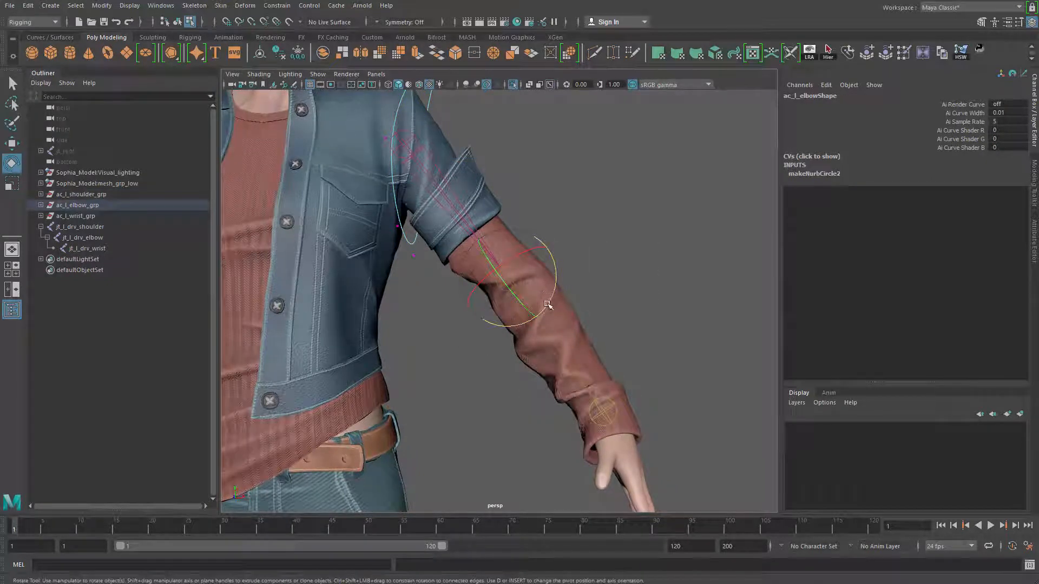
pyautogui.moveTo(500, 264)
pyautogui.mouseDown()
pyautogui.moveTo(519, 301)
pyautogui.moveTo(490, 310)
pyautogui.moveTo(506, 344)
pyautogui.moveTo(487, 349)
pyautogui.mouseUp()
pyautogui.press('4')
pyautogui.scroll(3, 490, 311)
pyautogui.keyDown('alt'); pyautogui.moveTo(486, 349); pyautogui.dragTo(532, 383, button='right'); pyautogui.keyUp('alt')
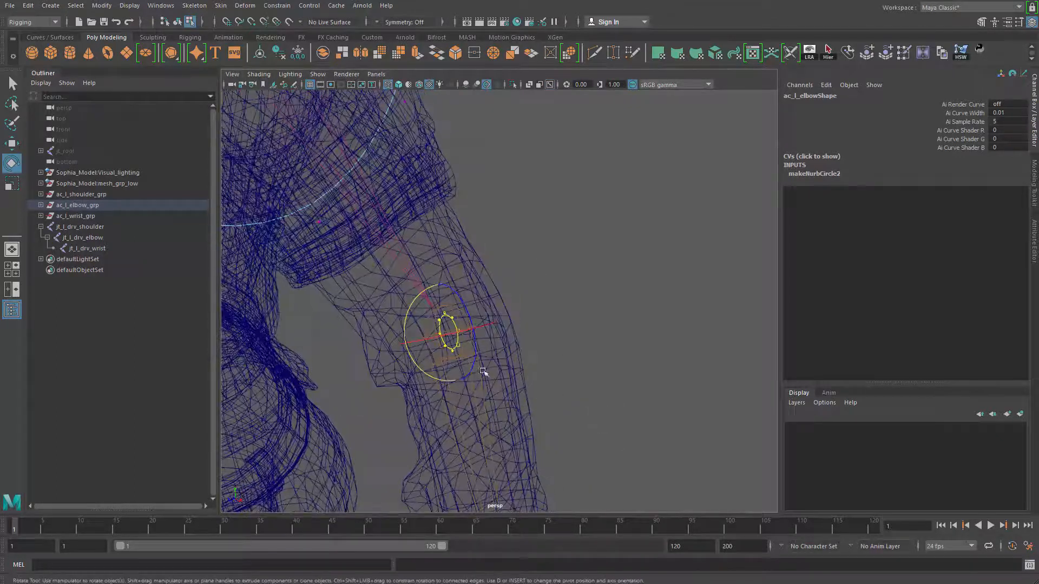
pyautogui.hotkey('ctrl', 'z')
# Scale up the control points of the ac_l_elbow circle until it surrounds the sleeve, and return to shaded display.
pyautogui.press('r')
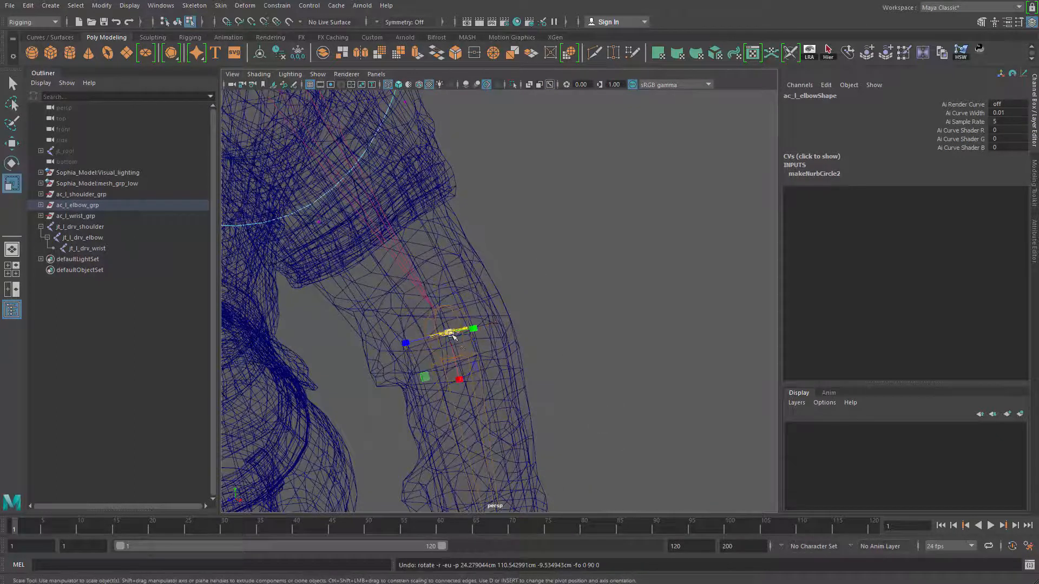
pyautogui.moveTo(448, 332); pyautogui.dragTo(597, 363)
pyautogui.press('5')
pyautogui.keyDown('alt'); pyautogui.moveTo(510, 355); pyautogui.dragTo(543, 381); pyautogui.keyUp('alt')
pyautogui.keyDown('alt'); pyautogui.moveTo(606, 352); pyautogui.dragTo(531, 186, button='middle'); pyautogui.keyUp('alt')
# Rotate the control points of the ac_l_wrist circle until the circle sits perpendicular to the forearm around the cuff.
pyautogui.moveTo(547, 297); pyautogui.dragTo(746, 443)
pyautogui.keyDown('alt'); pyautogui.moveTo(639, 347); pyautogui.dragTo(720, 408); pyautogui.keyUp('alt')
pyautogui.keyDown('alt'); pyautogui.moveTo(601, 405); pyautogui.dragTo(600, 359, button='middle'); pyautogui.keyUp('alt')
pyautogui.keyDown('alt'); pyautogui.moveTo(600, 359); pyautogui.dragTo(631, 354, button='right'); pyautogui.keyUp('alt')
pyautogui.press('e')
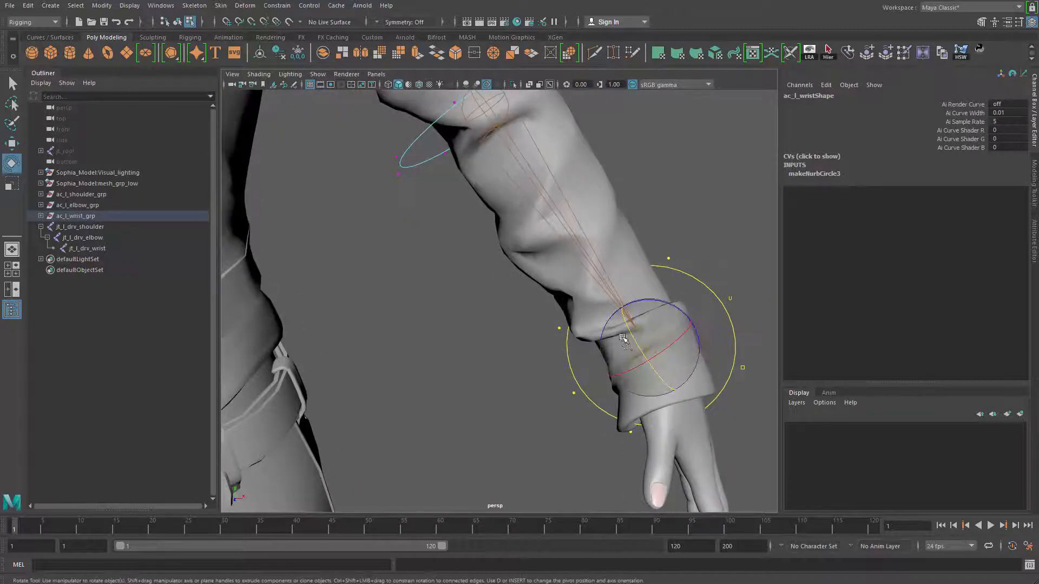
pyautogui.moveTo(623, 338); pyautogui.dragTo(623, 383)
pyautogui.keyDown('alt'); pyautogui.moveTo(615, 339); pyautogui.dragTo(496, 298); pyautogui.keyUp('alt')
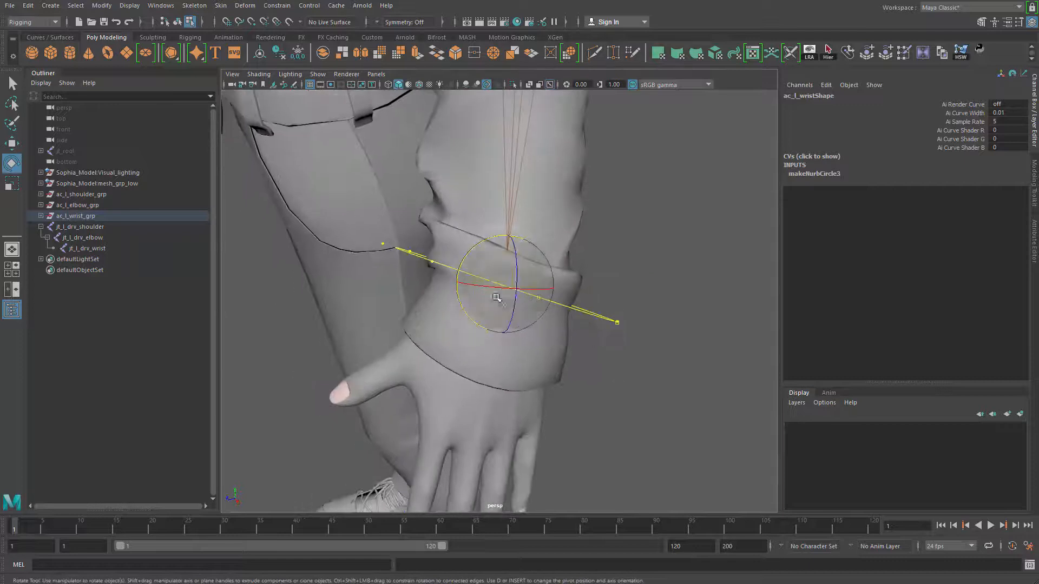
pyautogui.moveTo(476, 245); pyautogui.dragTo(475, 255)
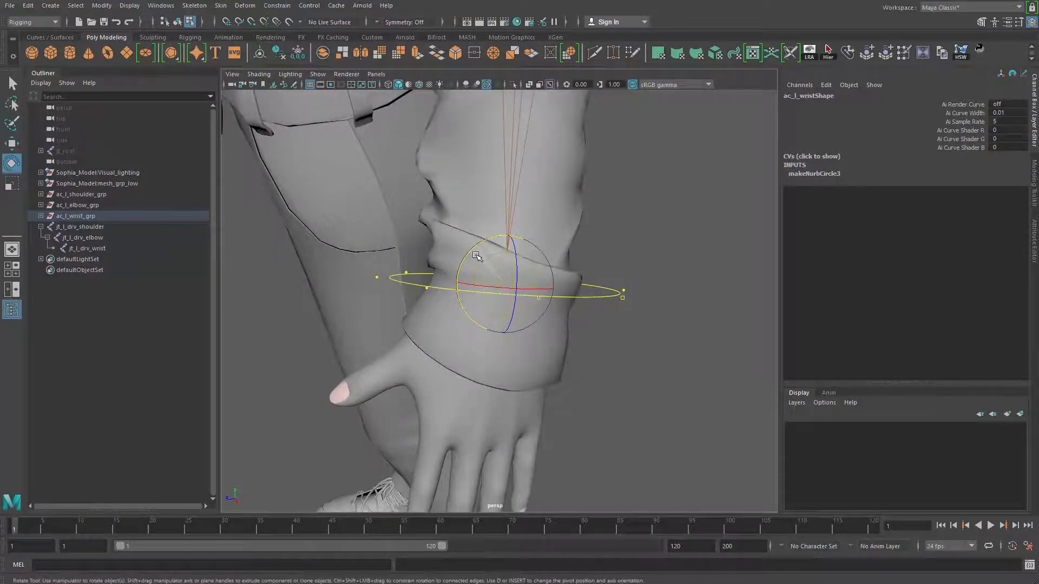
pyautogui.scroll(-4, 524, 302)
pyautogui.keyDown('alt'); pyautogui.moveTo(523, 301); pyautogui.dragTo(460, 270); pyautogui.keyUp('alt')
pyautogui.keyDown('alt'); pyautogui.moveTo(569, 193); pyautogui.dragTo(598, 279, button='middle'); pyautogui.keyUp('alt')
pyautogui.keyDown('alt'); pyautogui.moveTo(598, 279); pyautogui.dragTo(641, 226); pyautogui.keyUp('alt')
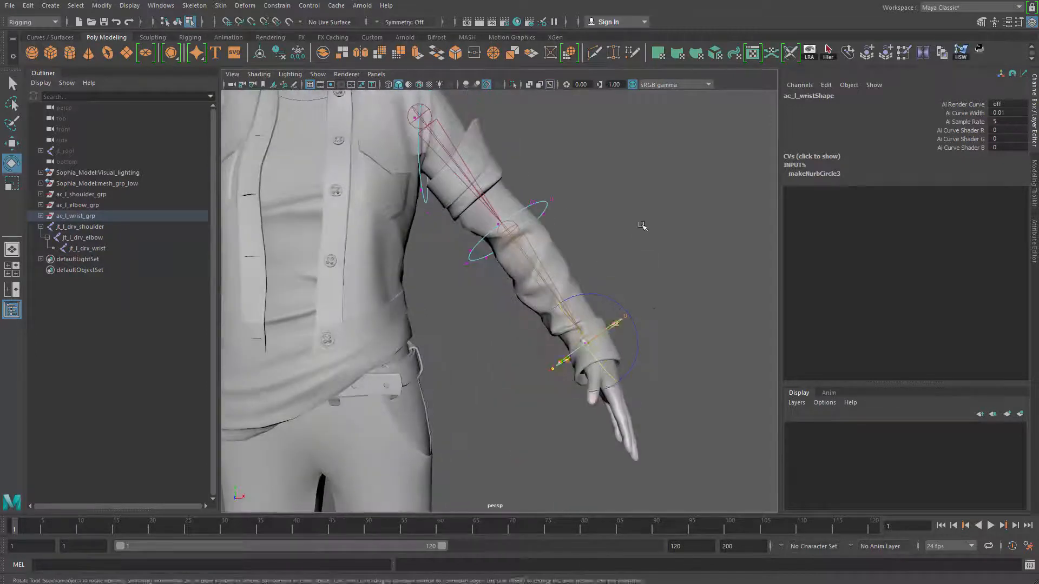
pyautogui.click(641, 228)
# Examine how the shoulder, elbow and wrist circles and their control points sit around the arm.
pyautogui.keyDown('alt'); pyautogui.moveTo(520, 243); pyautogui.dragTo(540, 330, button='middle'); pyautogui.keyUp('alt')
pyautogui.scroll(-2, 539, 330)
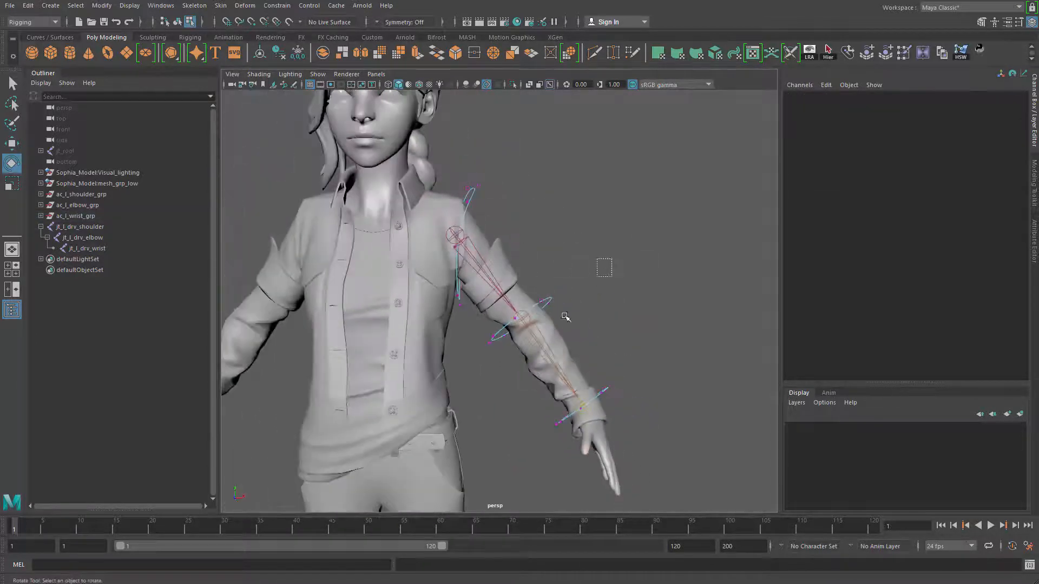
pyautogui.moveTo(565, 317); pyautogui.dragTo(476, 383)
pyautogui.moveTo(632, 451); pyautogui.dragTo(663, 469)
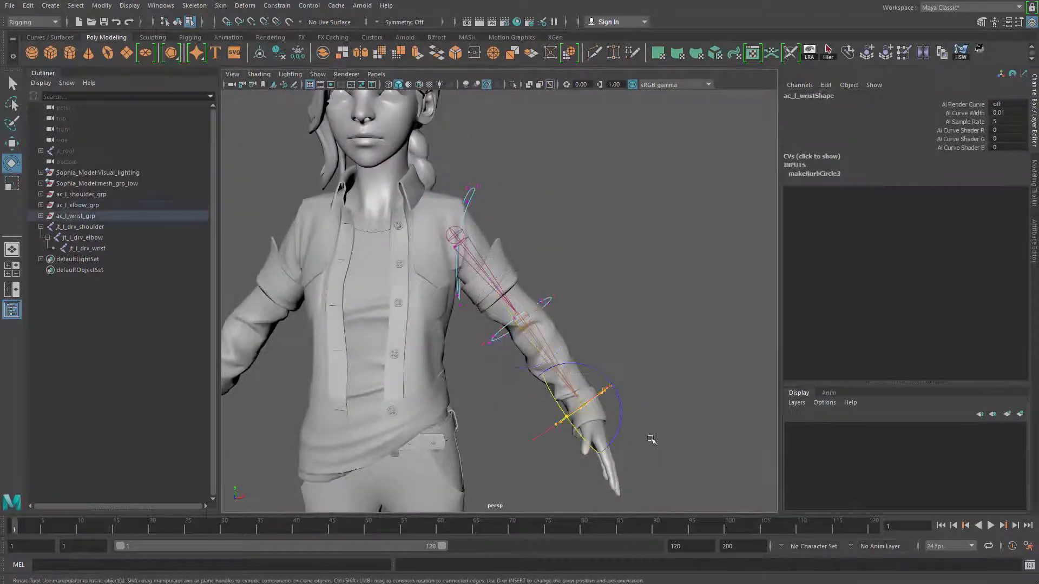
pyautogui.moveTo(669, 330); pyautogui.dragTo(527, 481)
pyautogui.keyDown('alt'); pyautogui.moveTo(559, 347); pyautogui.dragTo(580, 335, button='middle'); pyautogui.keyUp('alt')
pyautogui.scroll(2, 580, 336)
pyautogui.press('q')
pyautogui.click(580, 335)
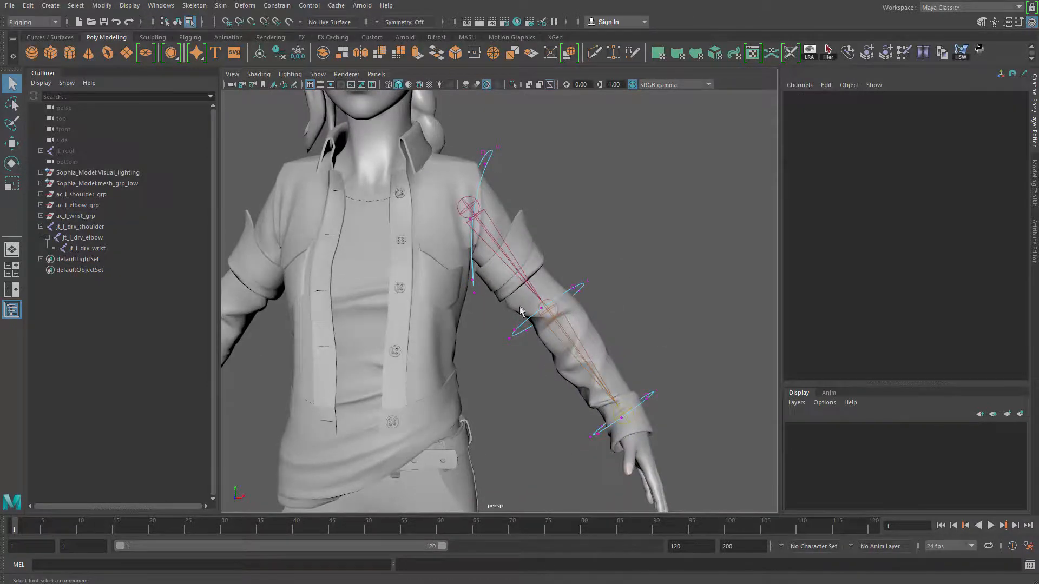
pyautogui.keyDown('alt'); pyautogui.moveTo(580, 335); pyautogui.dragTo(522, 313); pyautogui.keyUp('alt')
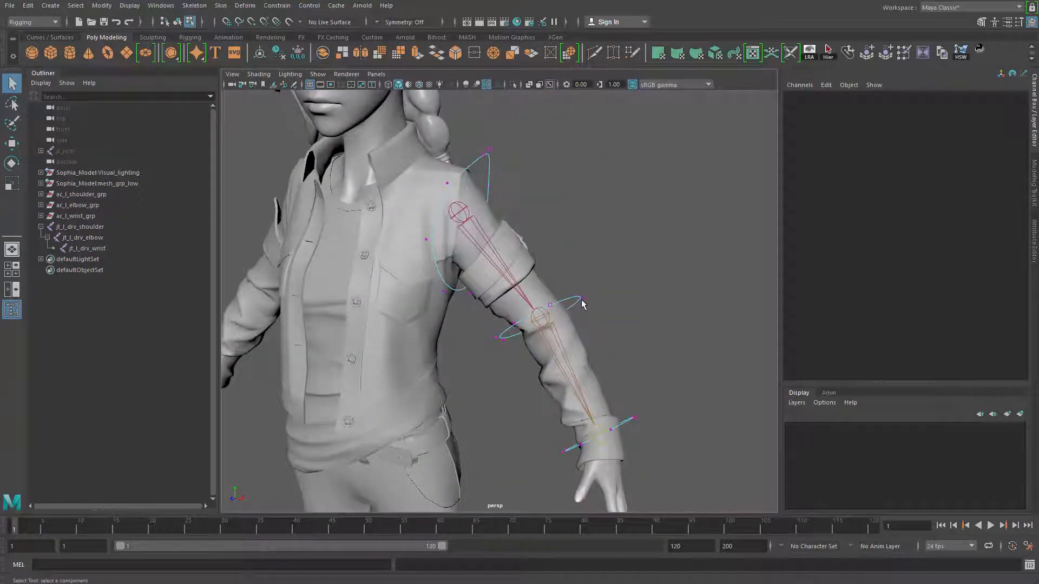
# Leave control point editing for object mode and select the ac_l_elbow circle to check its transform values.
pyautogui.rightClick(582, 301)
pyautogui.rightClick(575, 297)
pyautogui.moveTo(575, 297); pyautogui.dragTo(659, 216, button='right')
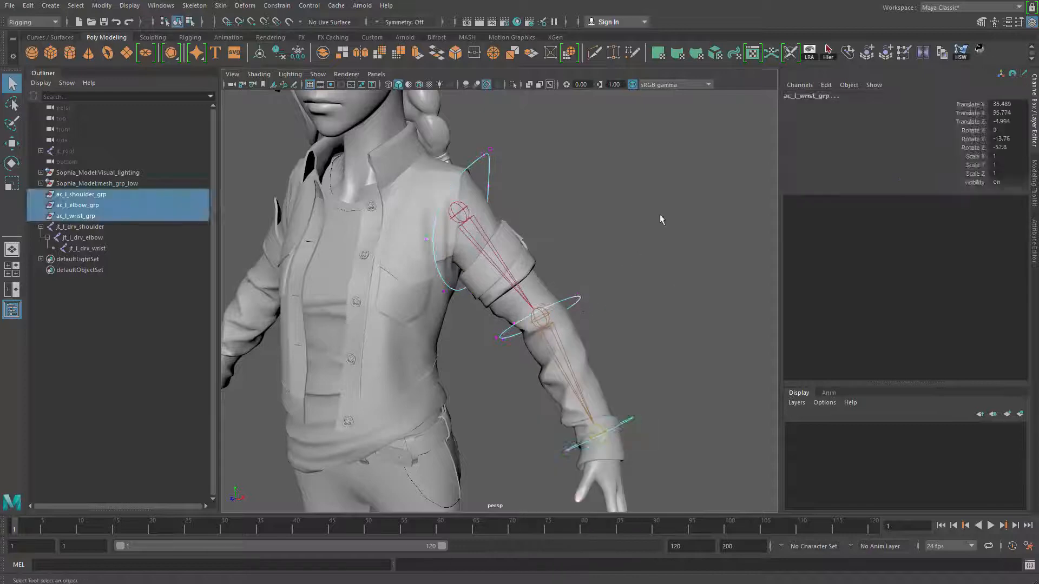
pyautogui.moveTo(569, 254); pyautogui.dragTo(617, 308)
pyautogui.press('w')
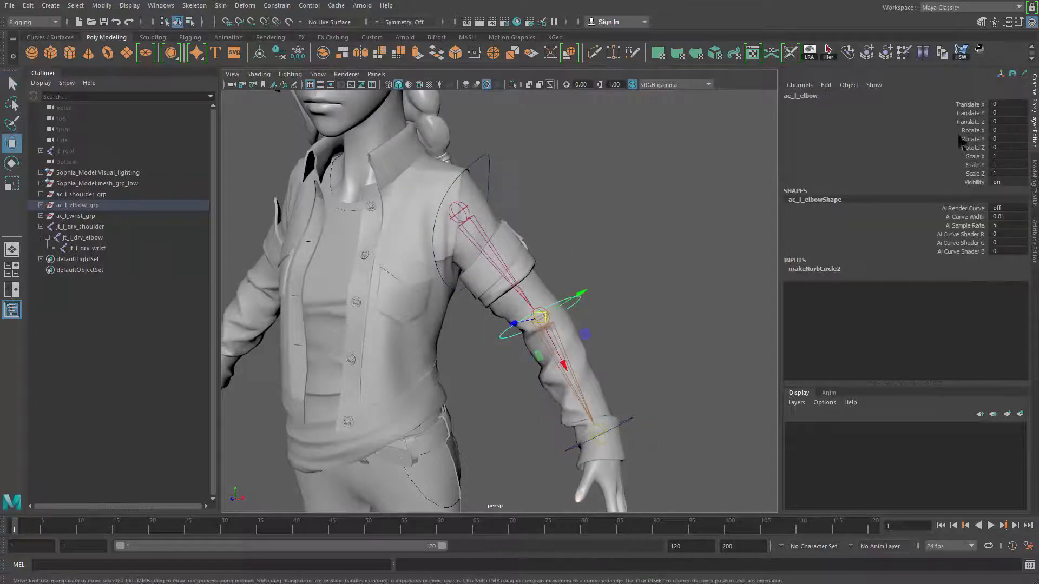
# Select the ac_l_shoulder, ac_l_elbow and ac_l_wrist circles together, delete their construction history and clear the selection.
pyautogui.moveTo(477, 146); pyautogui.dragTo(508, 176)
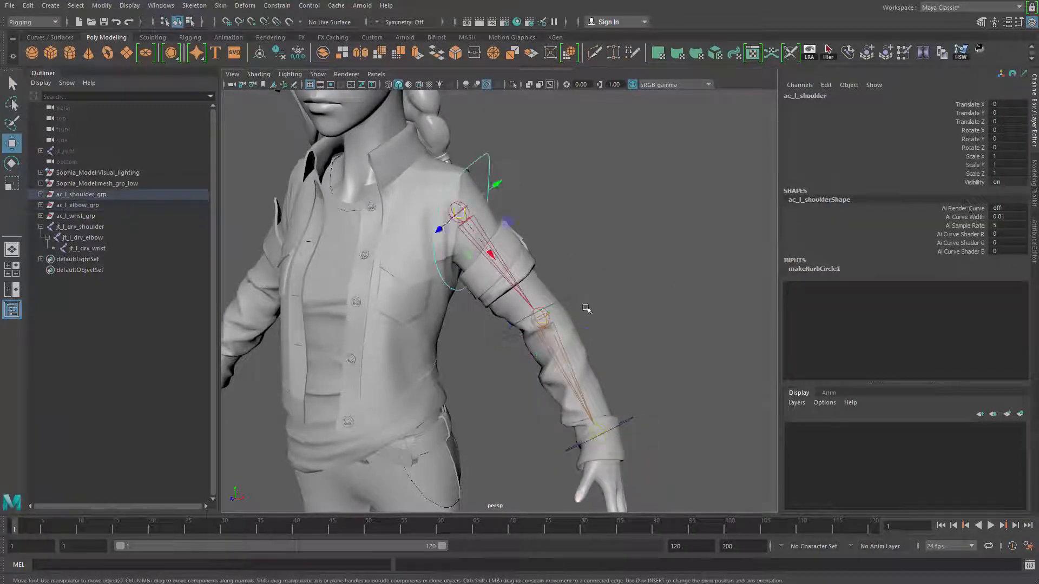
pyautogui.press('q')
pyautogui.keyDown('shift'); pyautogui.moveTo(572, 285); pyautogui.dragTo(592, 314); pyautogui.keyUp('shift')
pyautogui.keyDown('shift'); pyautogui.moveTo(621, 421); pyautogui.dragTo(668, 421); pyautogui.keyUp('shift')
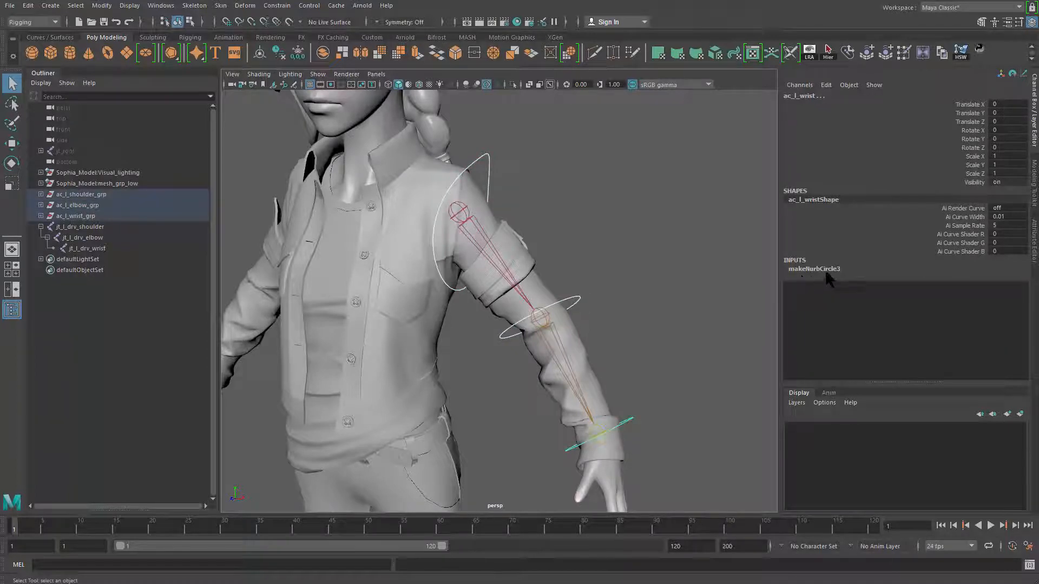
pyautogui.keyDown('alt'); pyautogui.moveTo(663, 323); pyautogui.dragTo(648, 267); pyautogui.keyUp('alt')
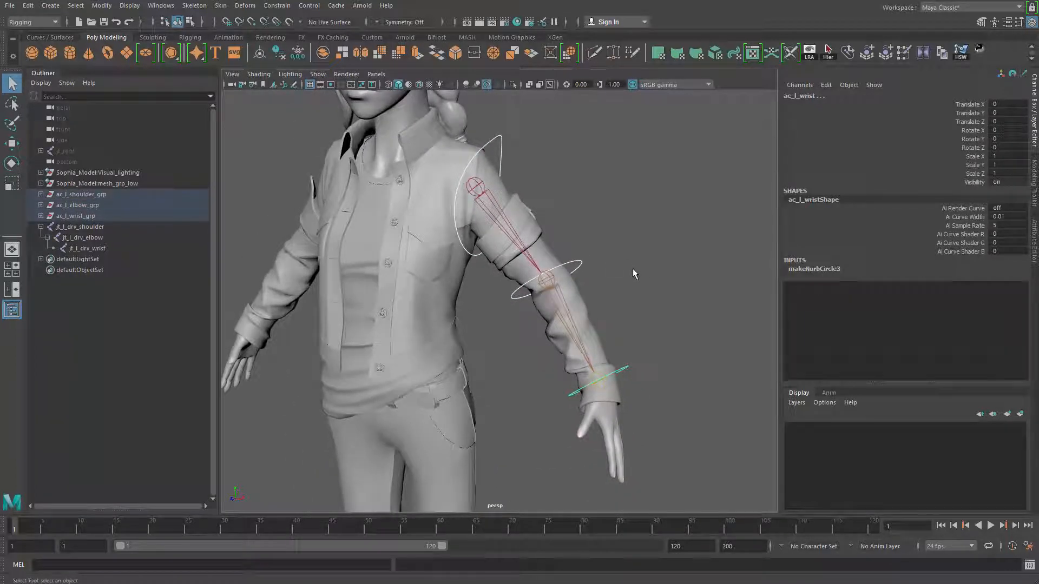
pyautogui.keyDown('alt'); pyautogui.moveTo(561, 317); pyautogui.dragTo(546, 271, button='right'); pyautogui.keyUp('alt')
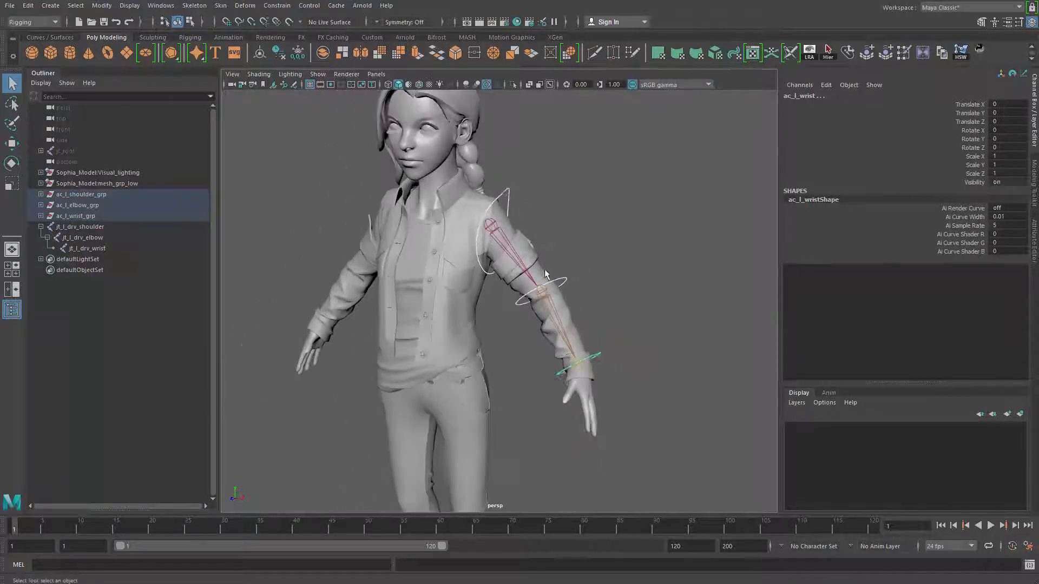
pyautogui.click(605, 330)
# Orient-constrain the jt_l_drv_shoulder joint to the ac_l_shoulder controller.
pyautogui.keyDown('alt'); pyautogui.moveTo(600, 337); pyautogui.dragTo(601, 299); pyautogui.keyUp('alt')
pyautogui.keyDown('alt'); pyautogui.moveTo(600, 298); pyautogui.dragTo(640, 247, button='right'); pyautogui.keyUp('alt')
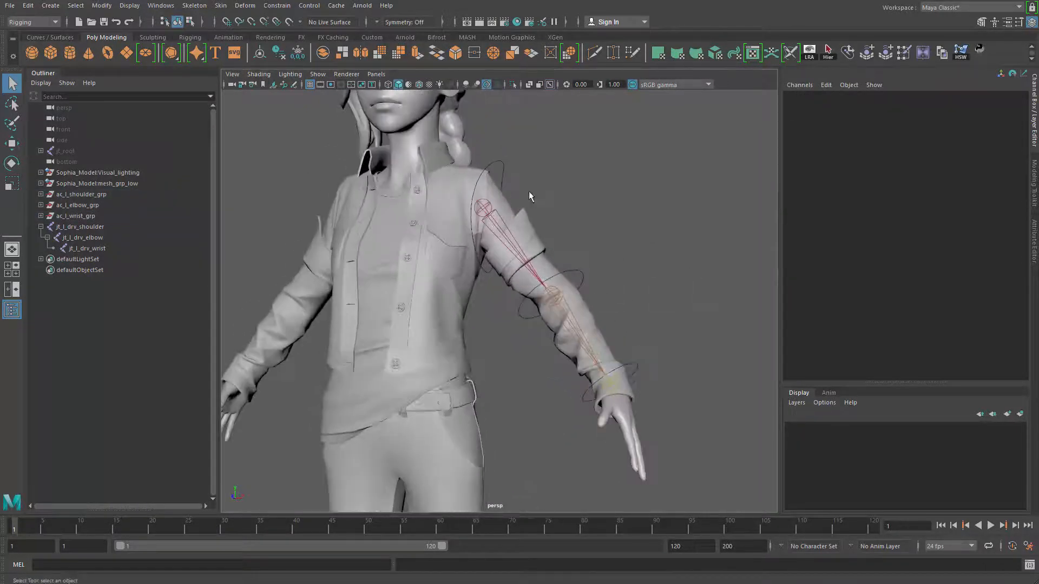
pyautogui.moveTo(522, 166); pyautogui.dragTo(526, 173)
pyautogui.moveTo(578, 258); pyautogui.dragTo(576, 290)
pyautogui.keyDown('alt'); pyautogui.moveTo(576, 276); pyautogui.dragTo(592, 319, button='middle'); pyautogui.keyUp('alt')
pyautogui.keyDown('alt'); pyautogui.moveTo(592, 319); pyautogui.dragTo(601, 259, button='right'); pyautogui.keyUp('alt')
pyautogui.click(595, 247)
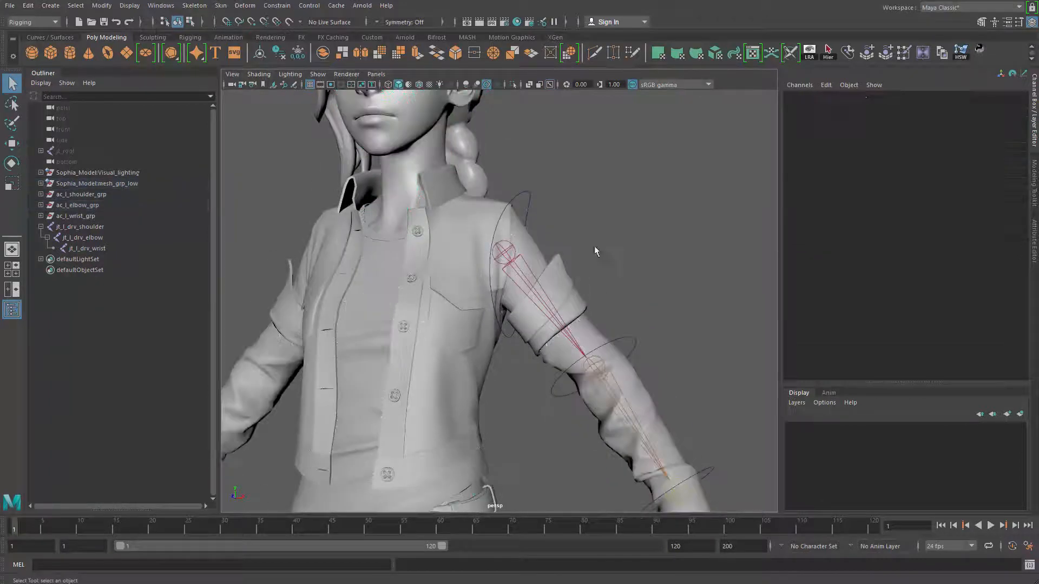
pyautogui.click(528, 187)
pyautogui.moveTo(615, 341)
pyautogui.keyDown('alt'); pyautogui.mouseDown()
pyautogui.moveTo(575, 290)
pyautogui.moveTo(611, 346)
pyautogui.mouseUp(); pyautogui.keyUp('alt')
pyautogui.keyDown('alt'); pyautogui.moveTo(611, 347); pyautogui.dragTo(647, 402, button='right'); pyautogui.keyUp('alt')
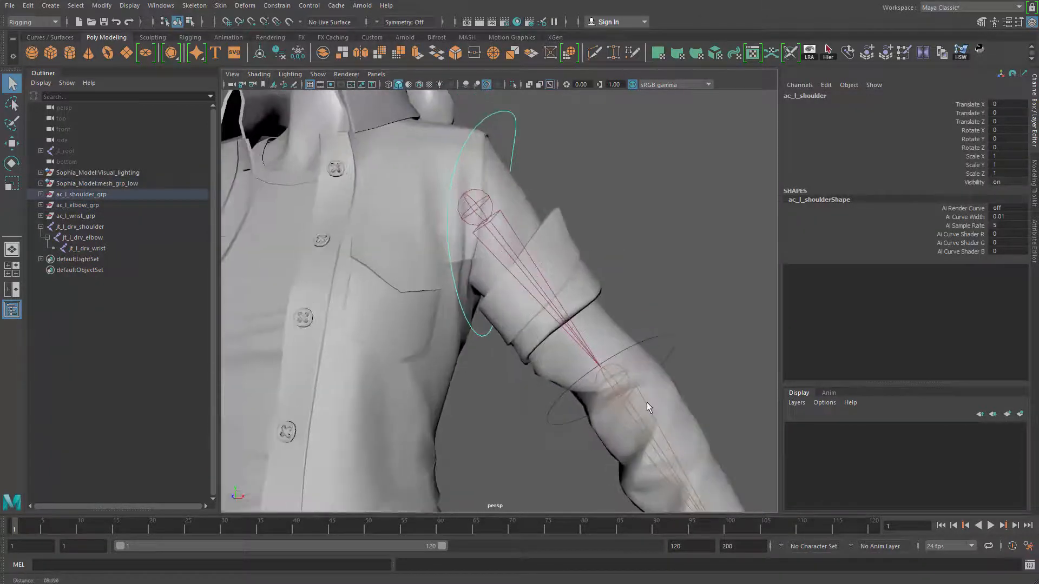
pyautogui.keyDown('alt'); pyautogui.moveTo(520, 235); pyautogui.dragTo(541, 311, button='middle'); pyautogui.keyUp('alt')
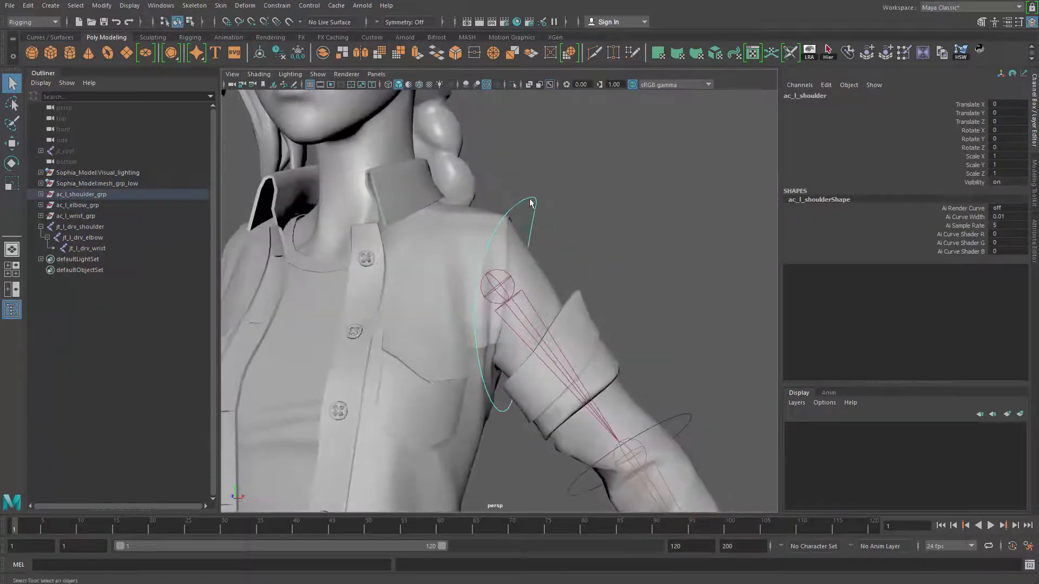
pyautogui.click(515, 291)
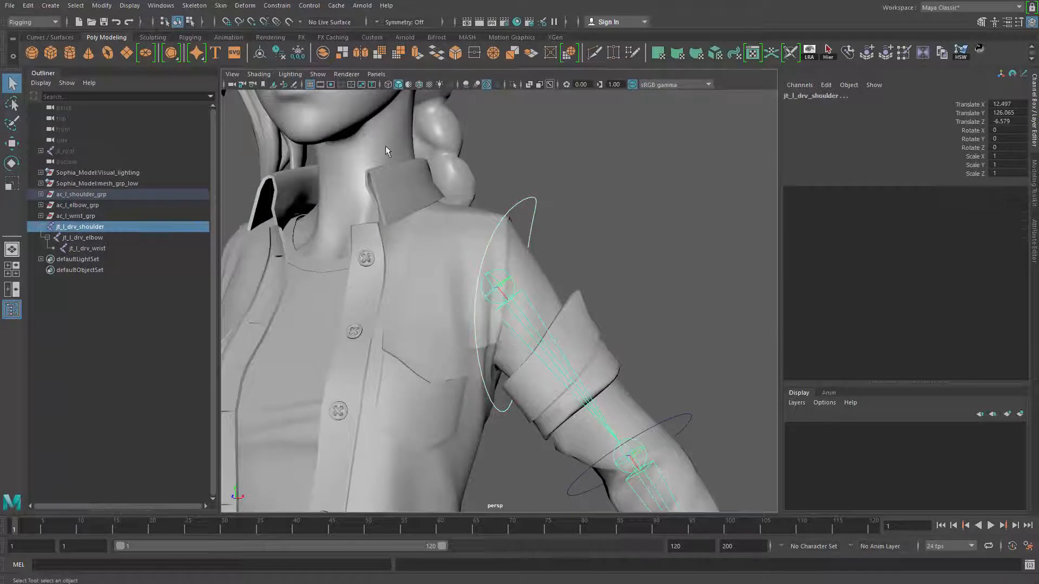
pyautogui.click(281, 7)
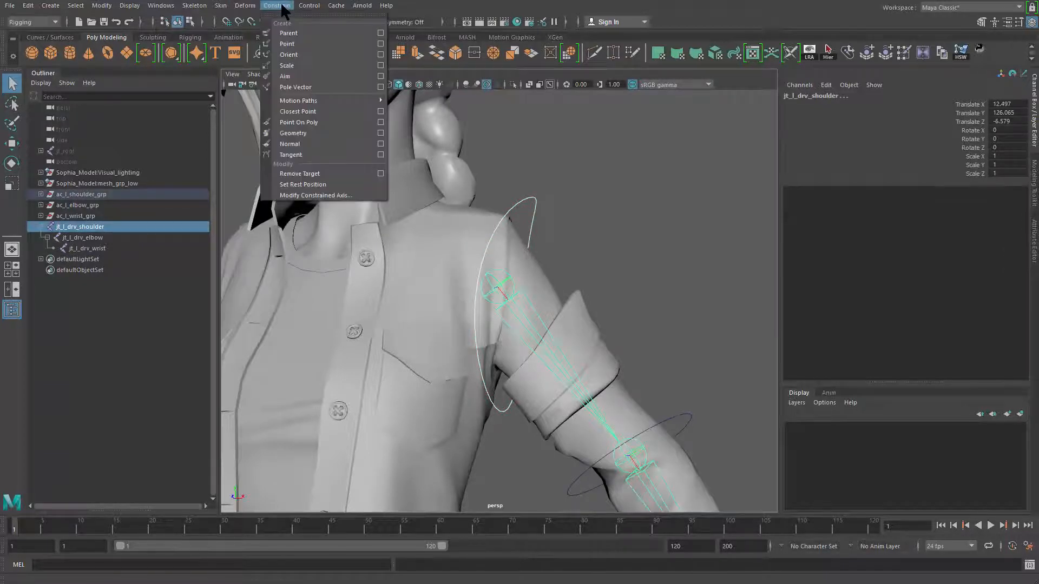
pyautogui.click(325, 54)
# Repeat the orient constraint with the ac_l_elbow controller driving the jt_l_drv_elbow joint.
pyautogui.scroll(3, 617, 262)
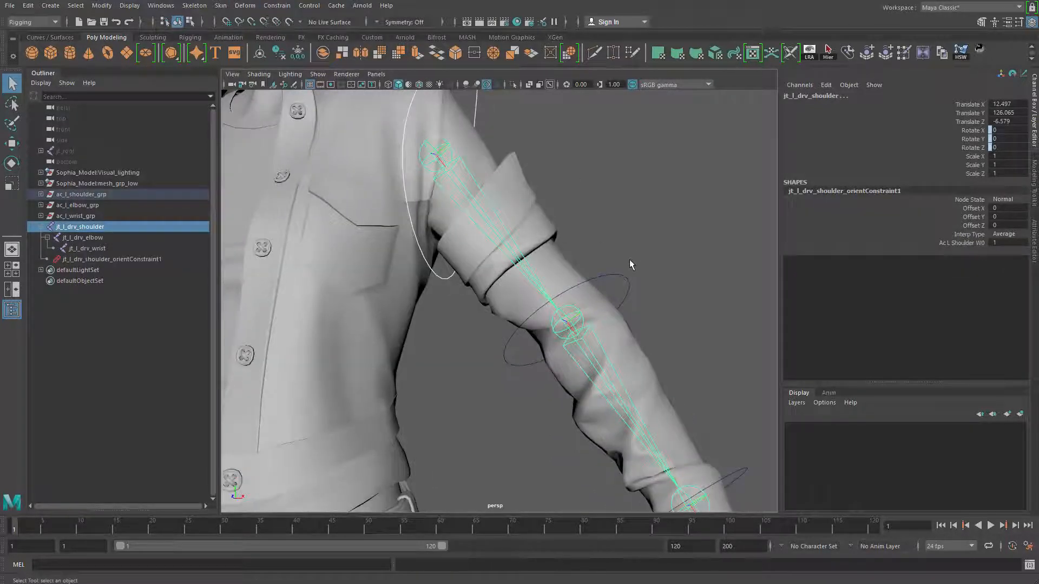
pyautogui.click(627, 292)
pyautogui.keyDown('shift'); pyautogui.click(582, 339); pyautogui.keyUp('shift')
pyautogui.press('g')
# Orient-constrain the jt_l_drv_wrist joint to the ac_l_wrist controller and clear the selection.
pyautogui.keyDown('alt'); pyautogui.moveTo(712, 398); pyautogui.dragTo(687, 322, button='middle'); pyautogui.keyUp('alt')
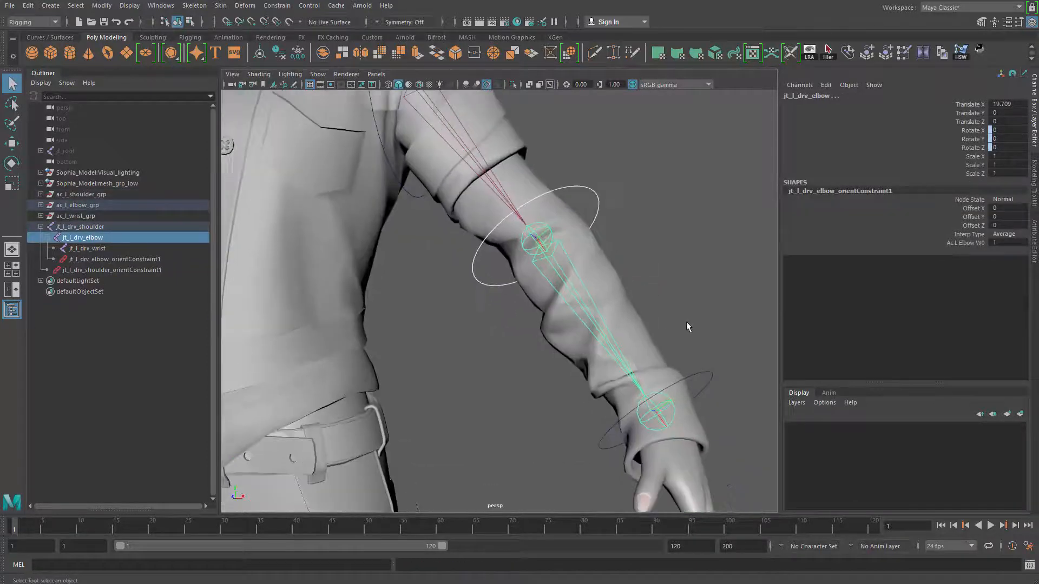
pyautogui.moveTo(723, 382); pyautogui.dragTo(675, 421)
pyautogui.keyDown('shift'); pyautogui.click(657, 410); pyautogui.keyUp('shift')
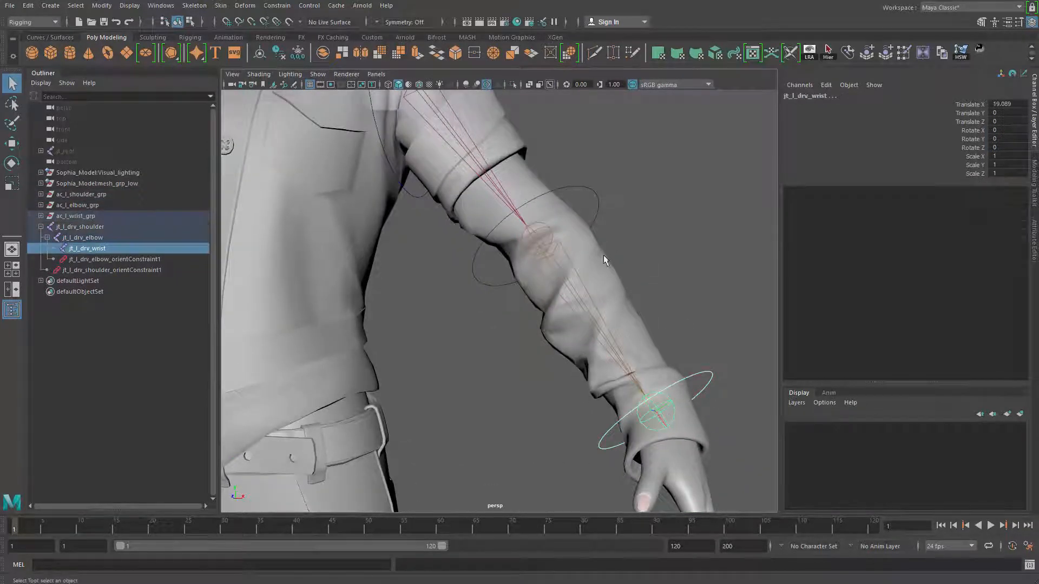
pyautogui.click(277, 6)
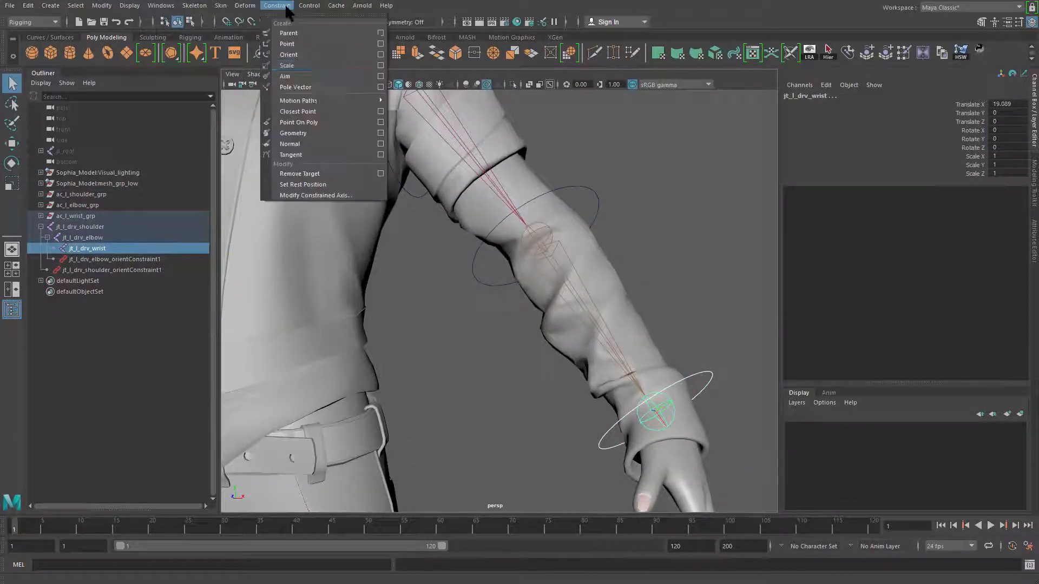
pyautogui.click(318, 47)
pyautogui.keyDown('alt'); pyautogui.moveTo(519, 307); pyautogui.dragTo(440, 317, button='right'); pyautogui.keyUp('alt')
pyautogui.click(494, 336)
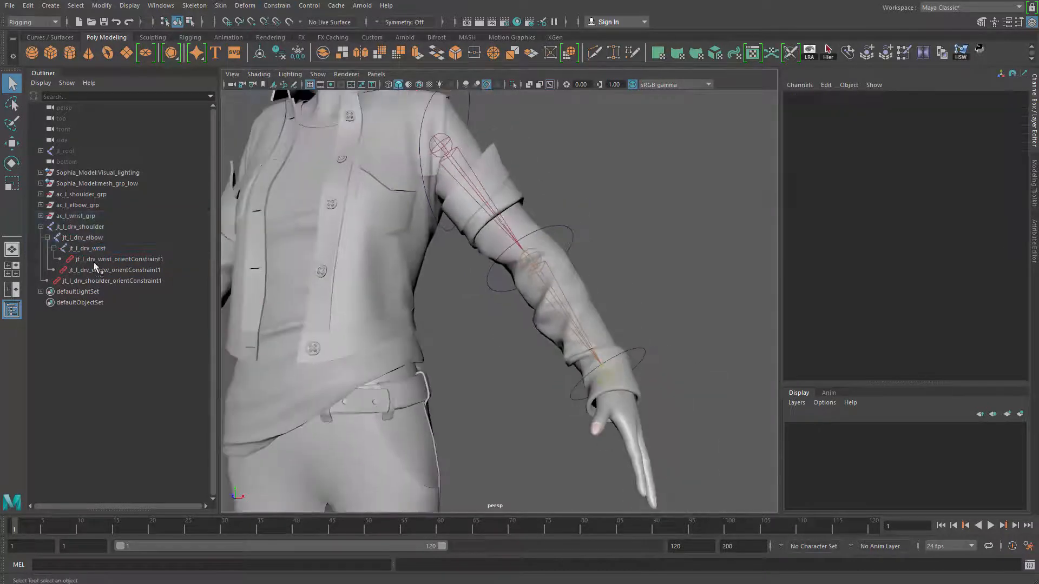
# Expand ac_l_shoulder_grp, ac_l_elbow_grp and ac_l_wrist_grp in the Outliner to list their controllers.
pyautogui.keyDown('alt'); pyautogui.moveTo(502, 313); pyautogui.dragTo(513, 409, button='middle'); pyautogui.keyUp('alt')
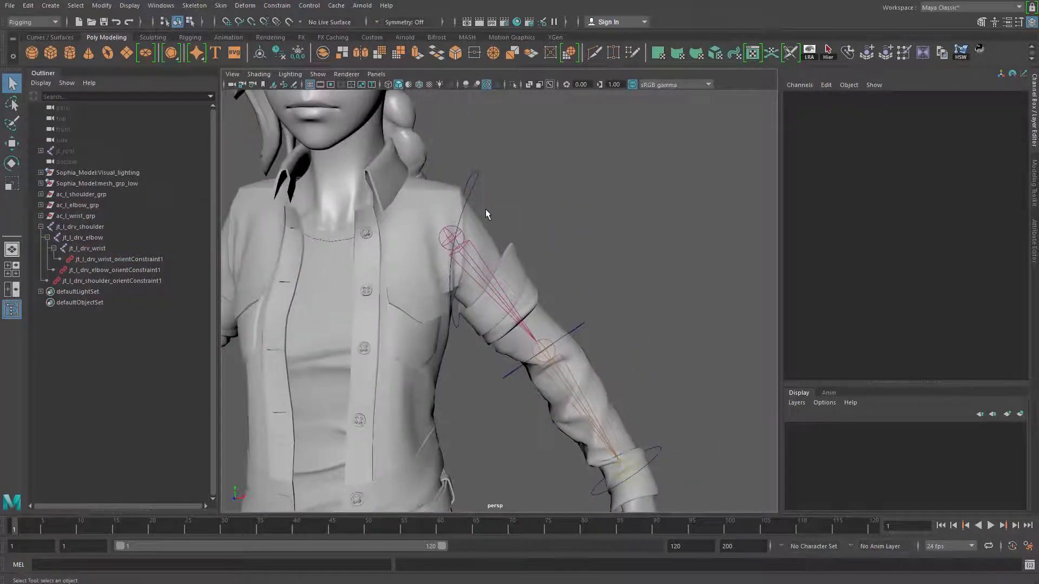
pyautogui.moveTo(498, 209); pyautogui.dragTo(497, 210)
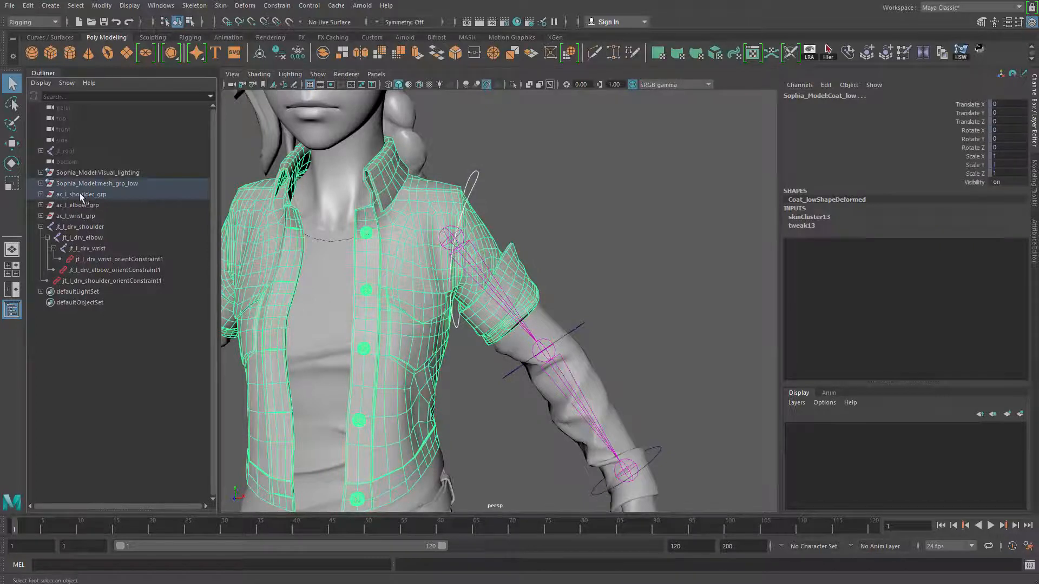
pyautogui.moveTo(79, 194); pyautogui.dragTo(74, 219)
pyautogui.click(41, 216)
pyautogui.click(41, 205)
pyautogui.click(41, 194)
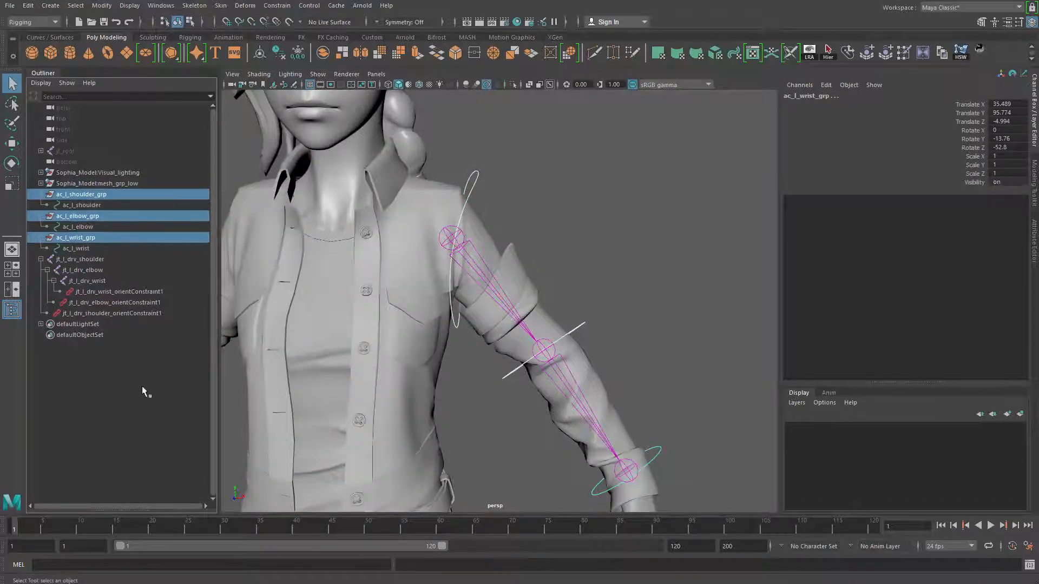
pyautogui.click(142, 385)
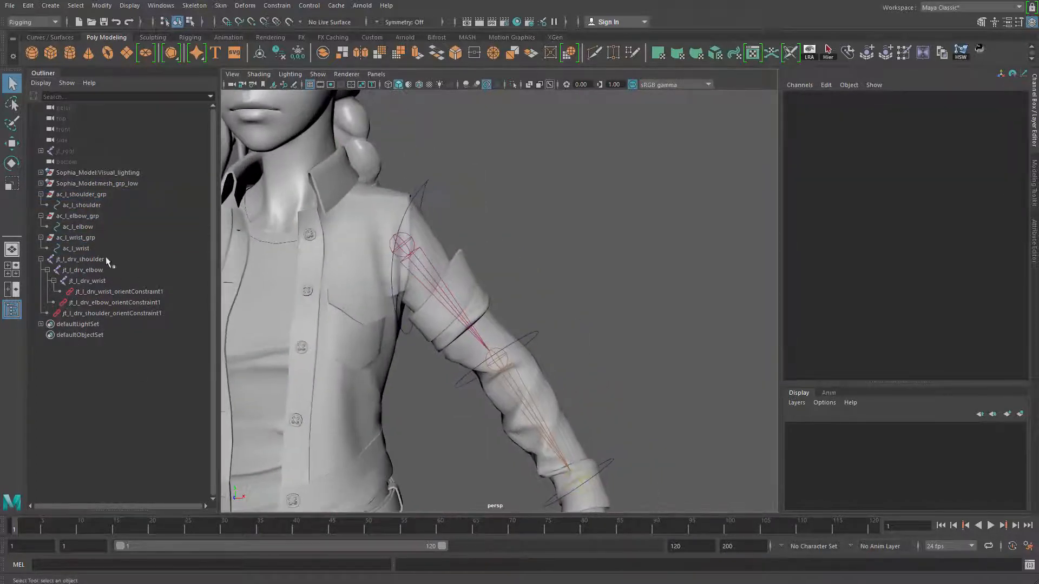
# Parent ac_l_wrist_grp under the ac_l_elbow controller and ac_l_elbow_grp under the ac_l_shoulder controller.
pyautogui.click(75, 239)
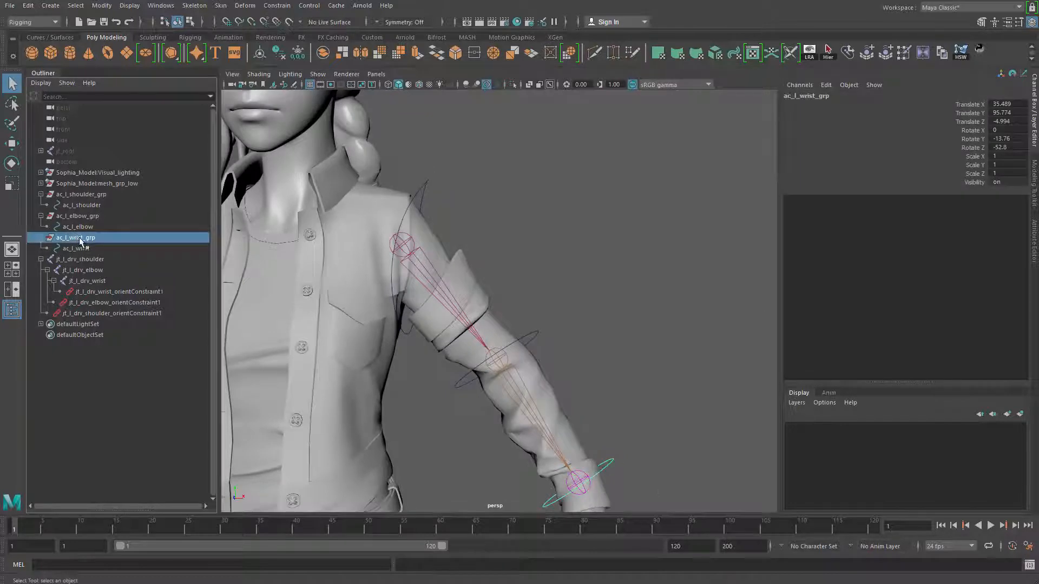
pyautogui.moveTo(87, 238)
pyautogui.mouseDown(button='middle')
pyautogui.moveTo(93, 223)
pyautogui.moveTo(91, 231)
pyautogui.mouseUp(button='middle')
pyautogui.click(87, 217)
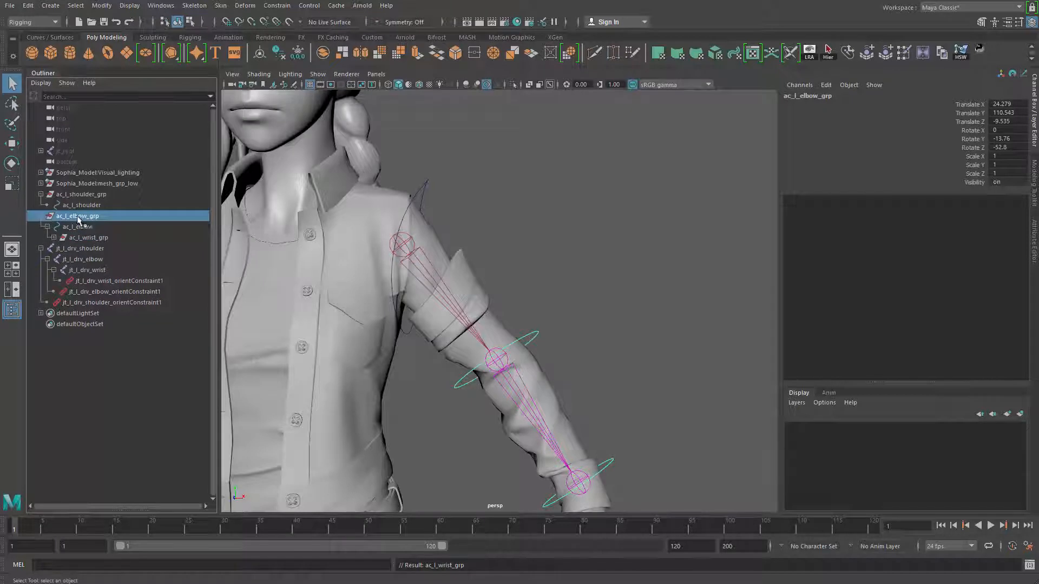
pyautogui.moveTo(91, 207); pyautogui.dragTo(91, 208, button='middle')
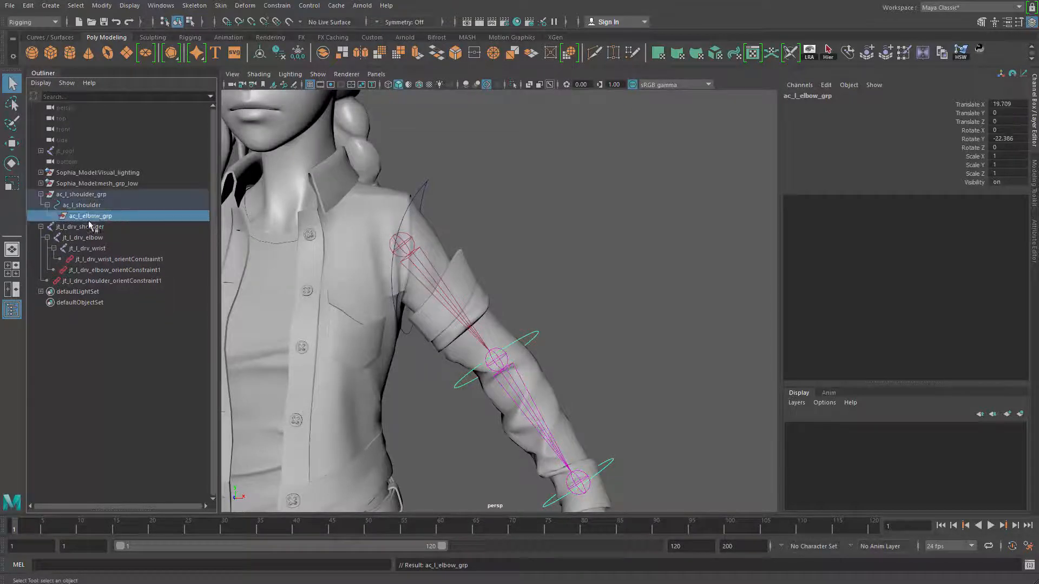
# Expand the whole hierarchy under ac_l_shoulder_grp and review the nesting of the controller groups down to ac_l_wrist.
pyautogui.click(81, 194)
pyautogui.click(41, 194)
pyautogui.click(42, 195)
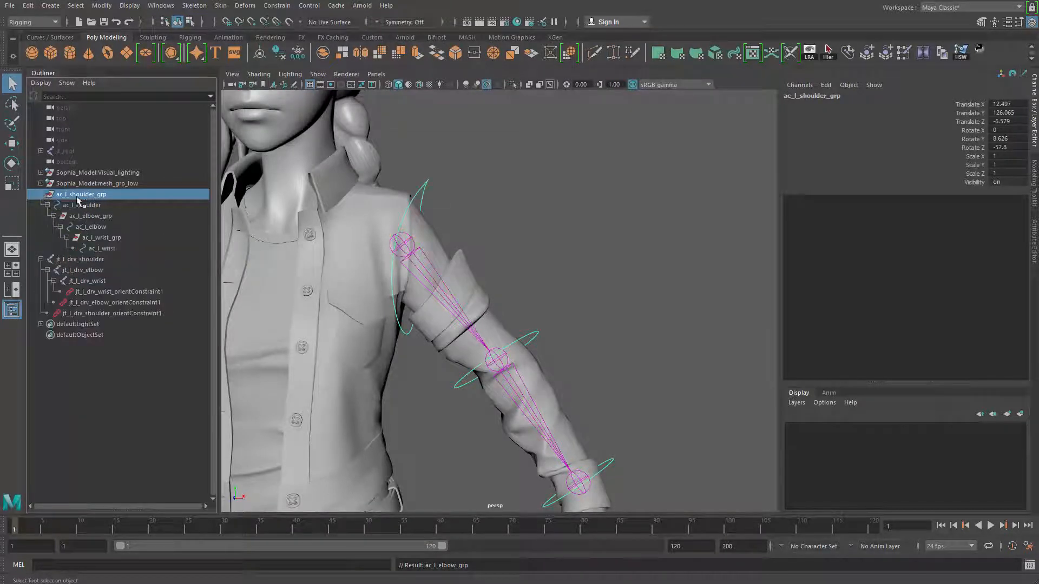
pyautogui.keyDown('shift'); pyautogui.click(104, 248); pyautogui.keyUp('shift')
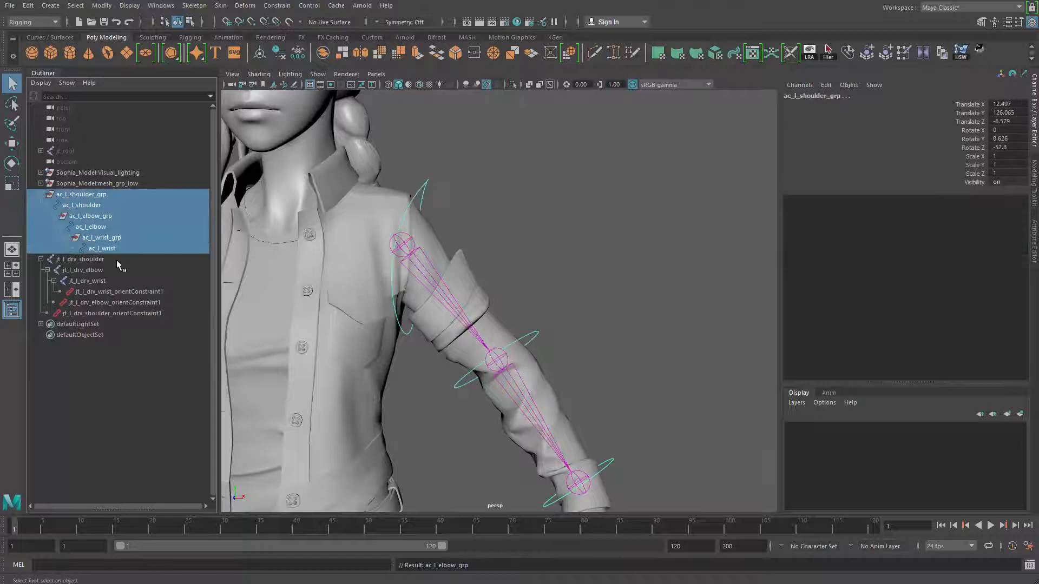
pyautogui.click(111, 250)
pyautogui.click(102, 238)
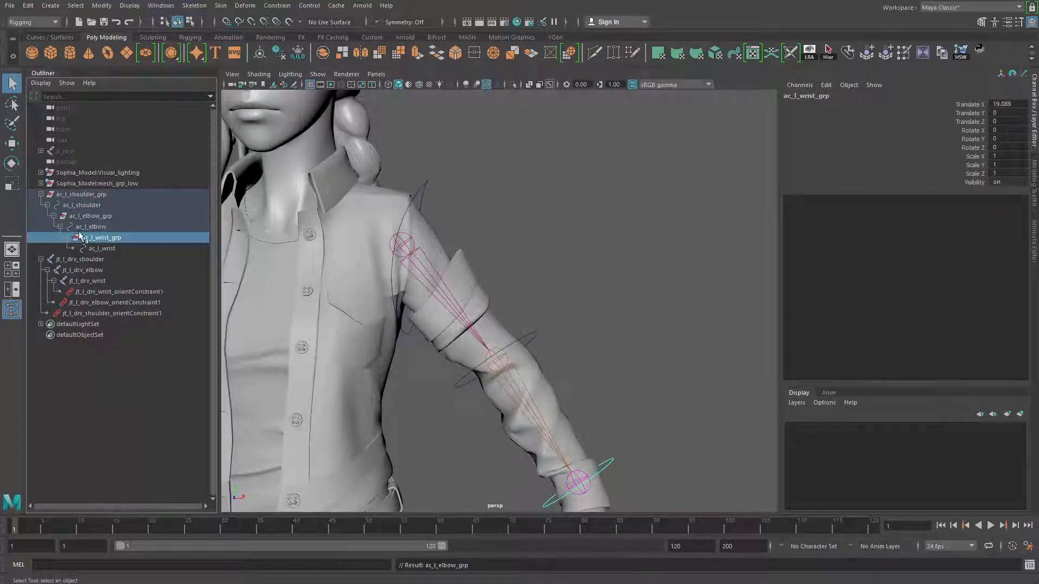
# Step through each group and controller between ac_l_shoulder_grp and ac_l_wrist to examine how the FK levels follow one another.
pyautogui.click(87, 227)
pyautogui.click(93, 248)
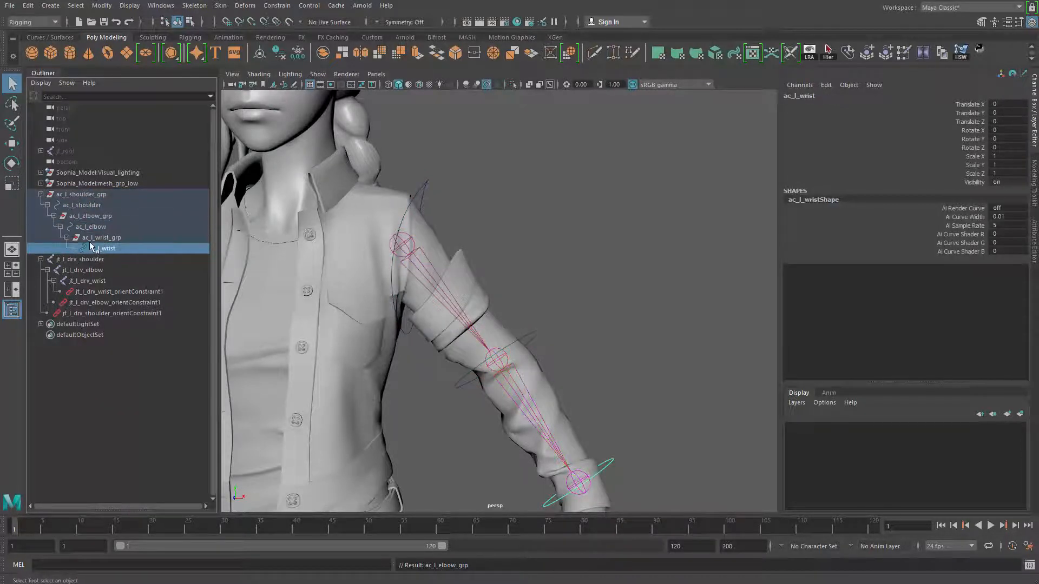
pyautogui.click(88, 238)
pyautogui.click(87, 228)
pyautogui.click(86, 216)
pyautogui.moveTo(85, 205); pyautogui.dragTo(83, 196)
pyautogui.press('Down')
pyautogui.press('Down')
pyautogui.press('Down')
pyautogui.press('Down')
pyautogui.press('Down')
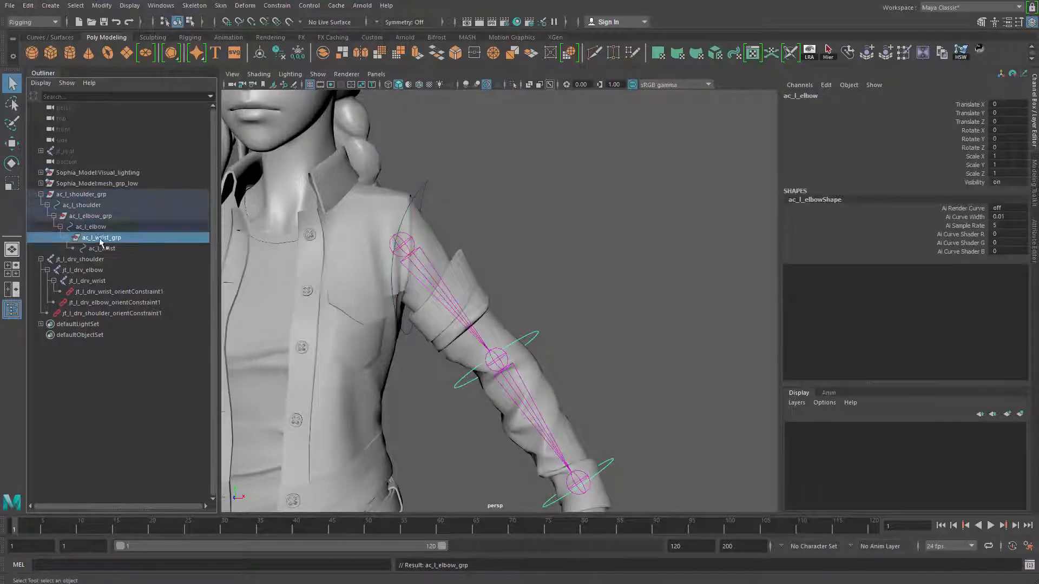
pyautogui.keyDown('alt'); pyautogui.moveTo(549, 327); pyautogui.dragTo(498, 265, button='right'); pyautogui.keyUp('alt')
pyautogui.keyDown('alt'); pyautogui.moveTo(497, 265); pyautogui.dragTo(551, 242); pyautogui.keyUp('alt')
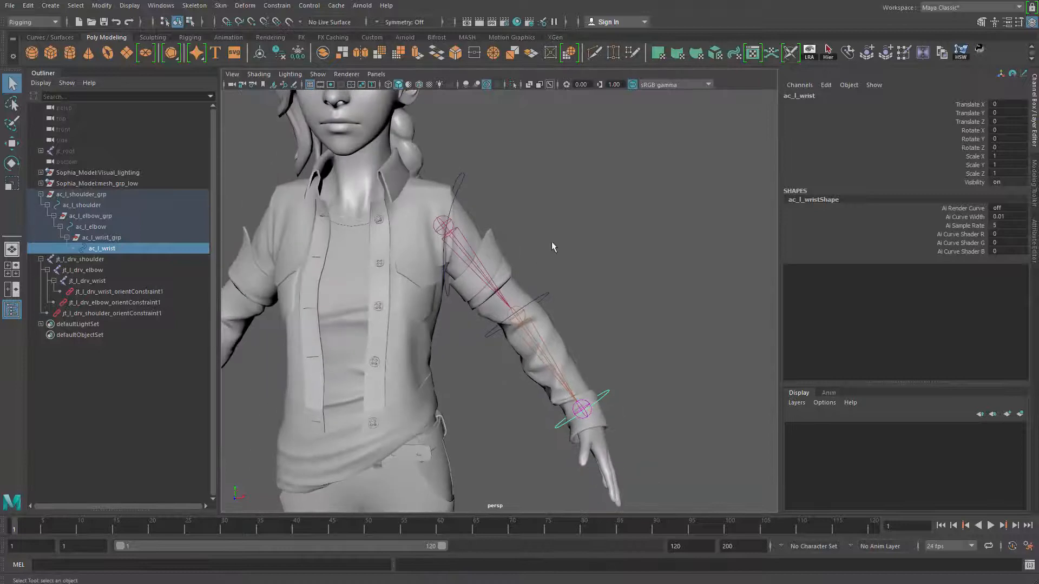
# Test the FK controllers by rotating the shoulder and the elbow, undoing each rotation.
pyautogui.click(551, 242)
pyautogui.moveTo(447, 160)
pyautogui.mouseDown()
pyautogui.moveTo(478, 179)
pyautogui.moveTo(475, 192)
pyautogui.moveTo(457, 161)
pyautogui.mouseUp()
pyautogui.press('e')
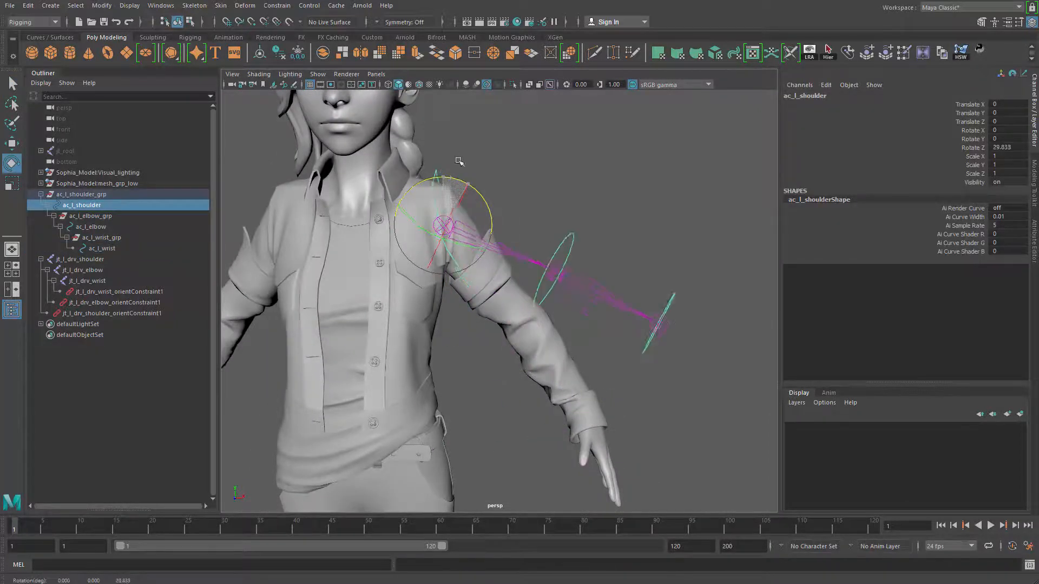
pyautogui.hotkey('ctrl', 'z')
pyautogui.moveTo(557, 304); pyautogui.dragTo(532, 344)
pyautogui.hotkey('ctrl', 'z')
pyautogui.click(600, 384)
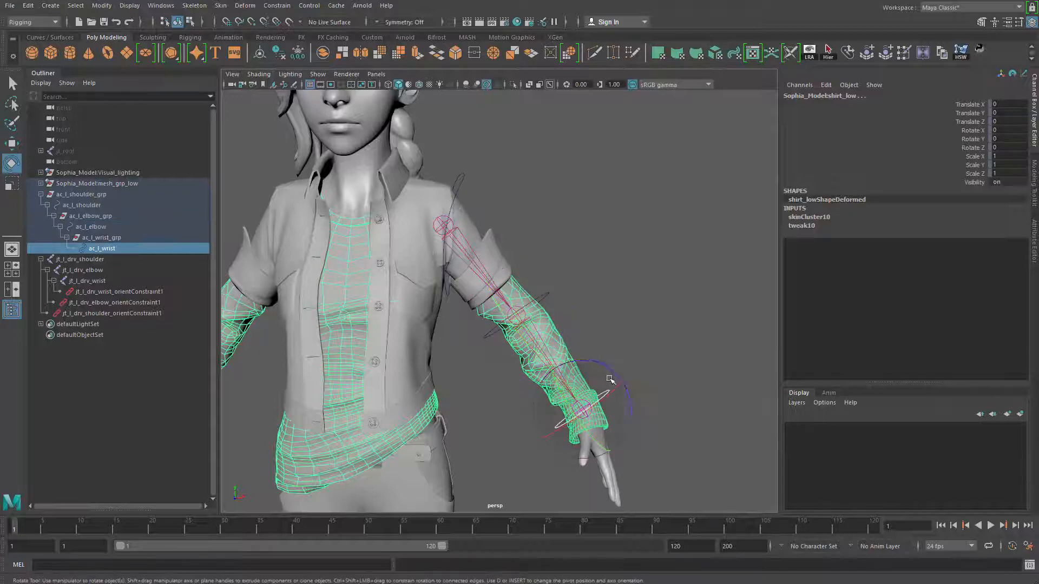
# Save the scene, clear the selection and collapse the ac_l_shoulder_grp and jt_l_drv_shoulder hierarchies.
pyautogui.hotkey('ctrl', 's')
pyautogui.click(604, 320)
pyautogui.keyDown('alt'); pyautogui.moveTo(600, 321); pyautogui.dragTo(493, 334, button='right'); pyautogui.keyUp('alt')
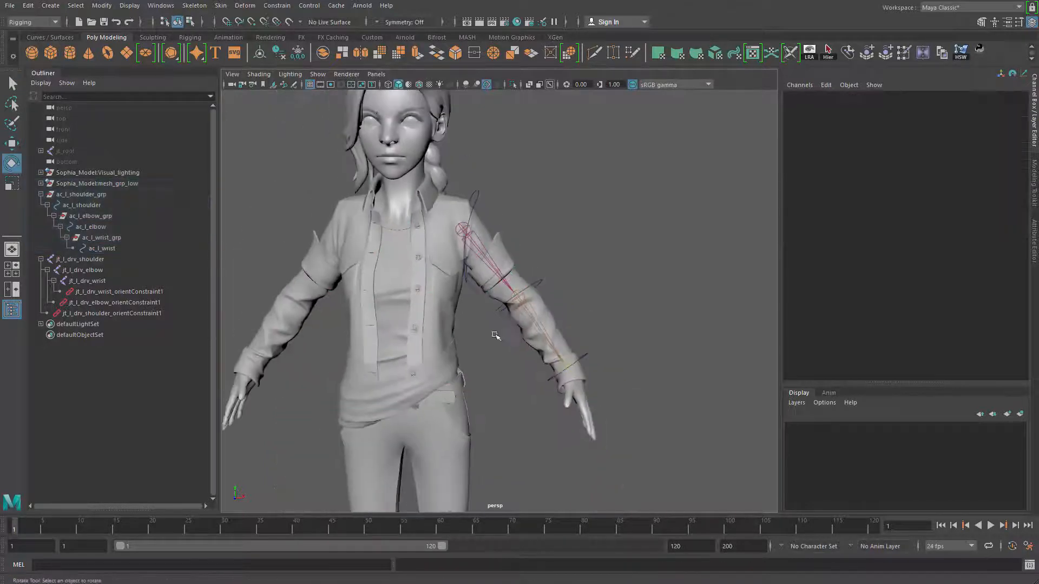
pyautogui.keyDown('alt'); pyautogui.moveTo(494, 334); pyautogui.dragTo(445, 347); pyautogui.keyUp('alt')
pyautogui.click(41, 194)
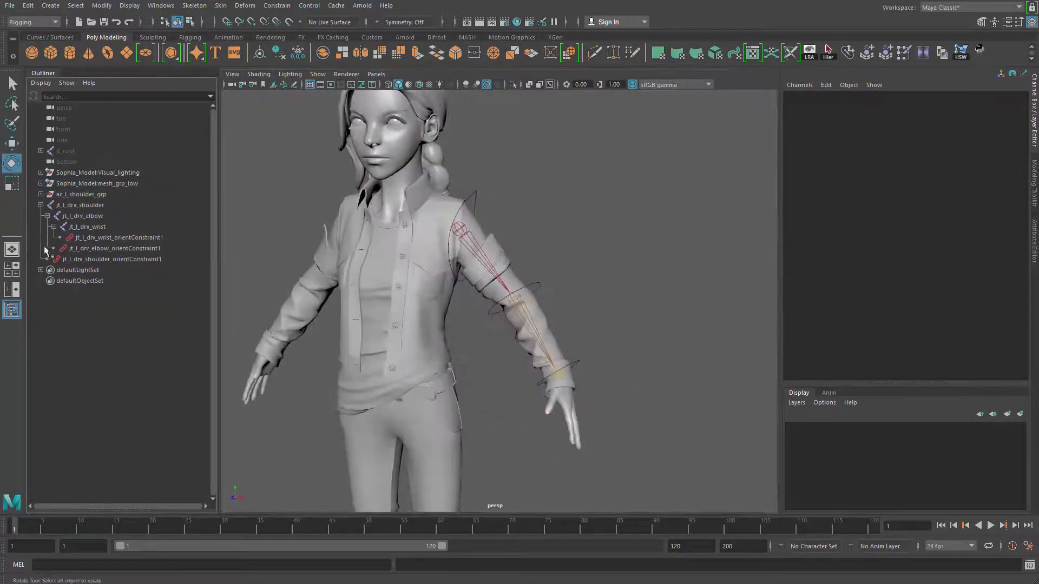
pyautogui.click(40, 205)
# Select the ac_l_wrist controller and its parent group ac_l_wrist_grp, and examine them up close around the cuff.
pyautogui.keyDown('alt'); pyautogui.moveTo(411, 335); pyautogui.dragTo(361, 327, button='middle'); pyautogui.keyUp('alt')
pyautogui.keyDown('alt'); pyautogui.moveTo(361, 327); pyautogui.dragTo(592, 355, button='right'); pyautogui.keyUp('alt')
pyautogui.press('q')
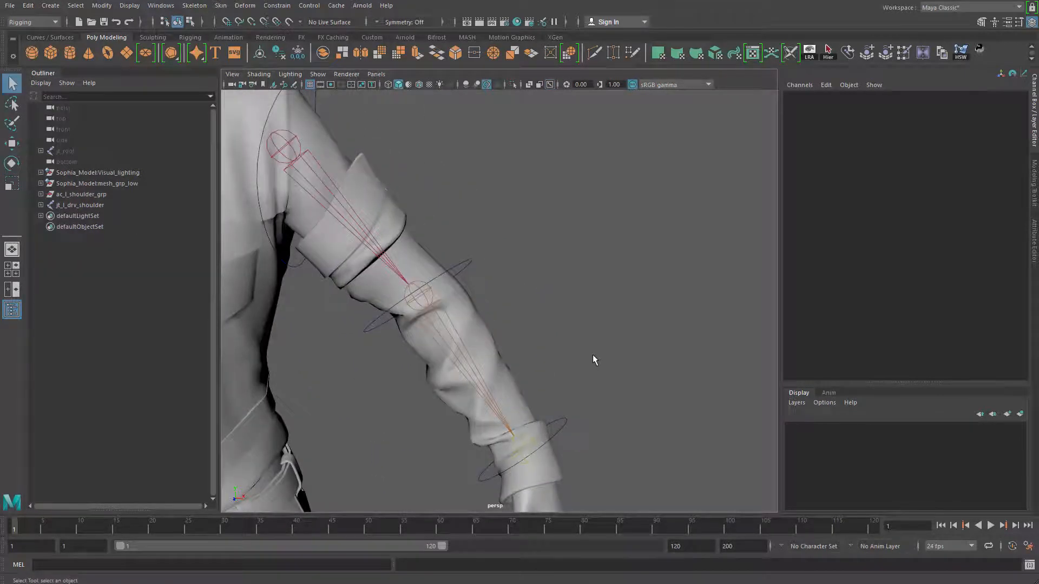
pyautogui.keyDown('alt'); pyautogui.moveTo(593, 355); pyautogui.dragTo(561, 222, button='middle'); pyautogui.keyUp('alt')
pyautogui.keyDown('alt'); pyautogui.moveTo(561, 222); pyautogui.dragTo(622, 238, button='right'); pyautogui.keyUp('alt')
pyautogui.moveTo(547, 279); pyautogui.dragTo(577, 302)
pyautogui.press('f')
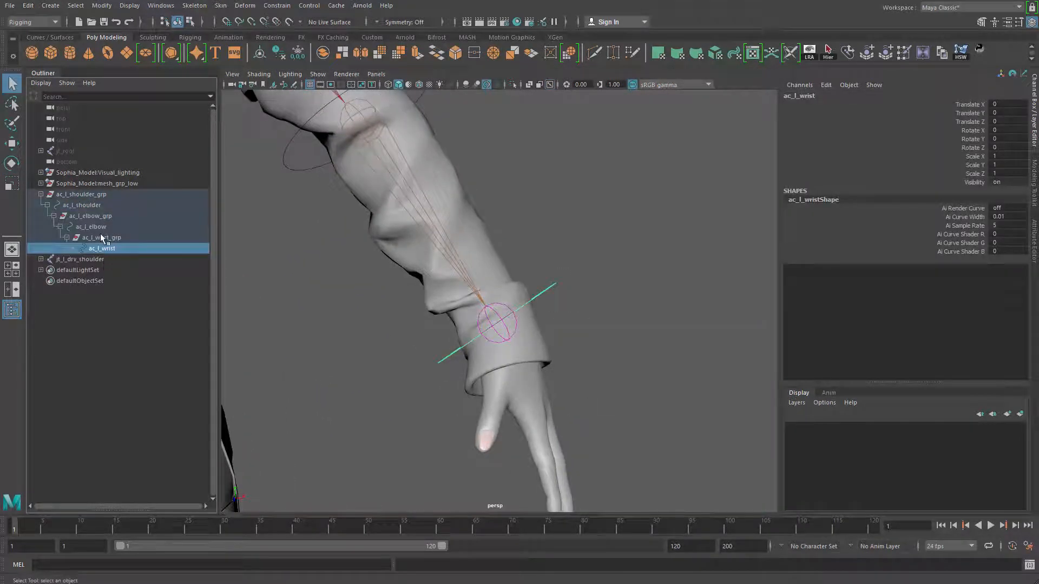
pyautogui.click(102, 238)
pyautogui.keyDown('alt'); pyautogui.moveTo(478, 270); pyautogui.dragTo(424, 284, button='right'); pyautogui.keyUp('alt')
pyautogui.moveTo(424, 283)
pyautogui.keyDown('alt'); pyautogui.mouseDown()
pyautogui.moveTo(454, 309)
pyautogui.moveTo(433, 296)
pyautogui.mouseUp(); pyautogui.keyUp('alt')
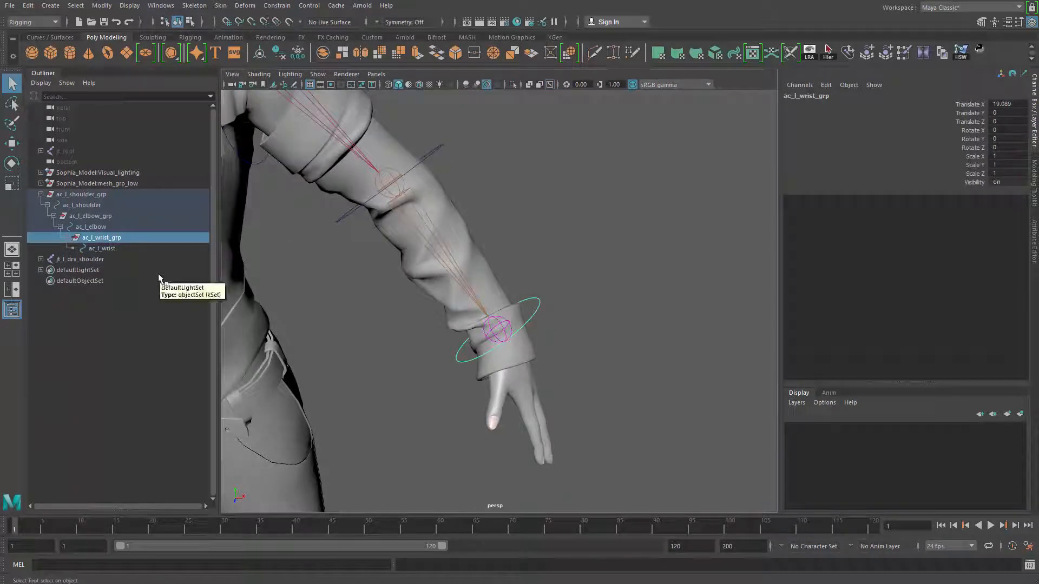
# Replace "_l_" with "_l_fk_" in all names within the ac_l_shoulder_grp hierarchy.
pyautogui.click(78, 196)
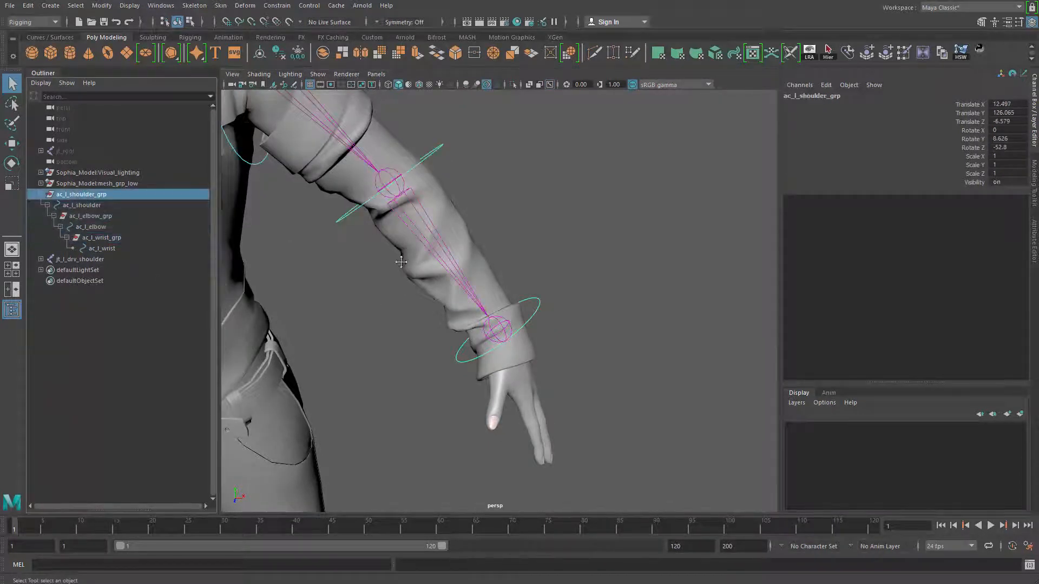
pyautogui.press('f')
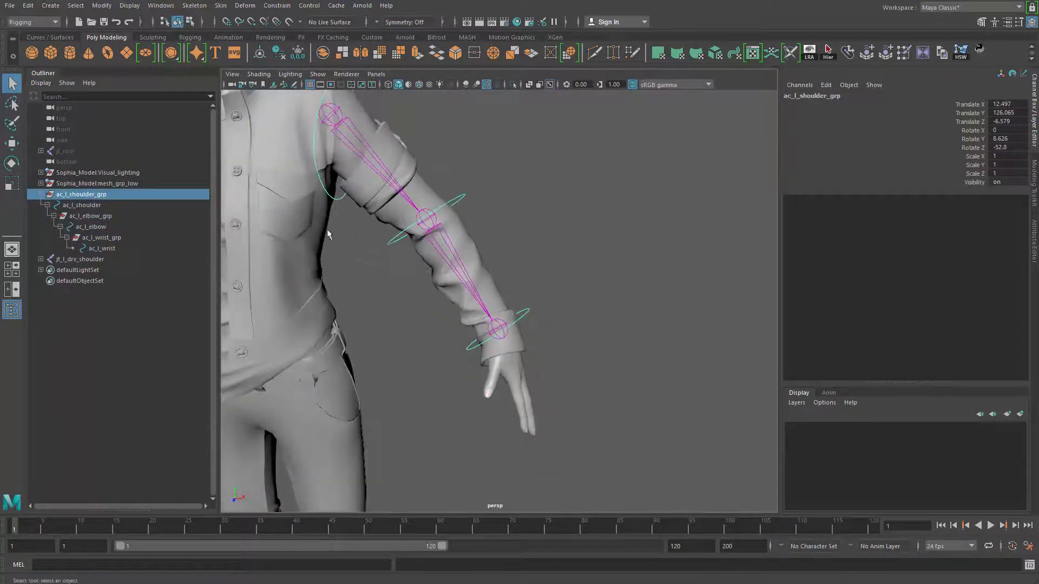
pyautogui.click(102, 7)
pyautogui.click(160, 177)
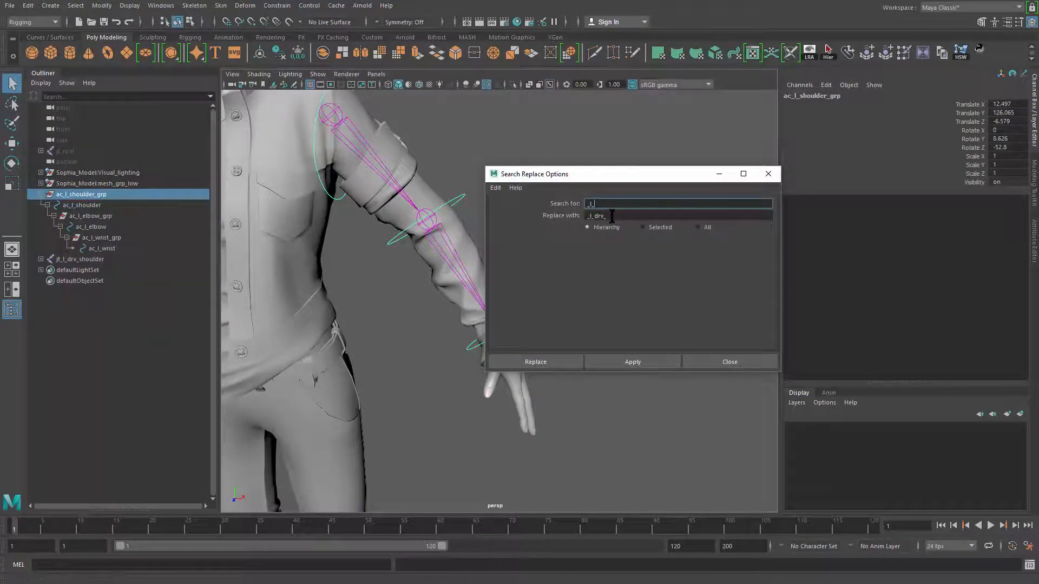
pyautogui.moveTo(604, 216); pyautogui.dragTo(596, 228)
pyautogui.write('fk')
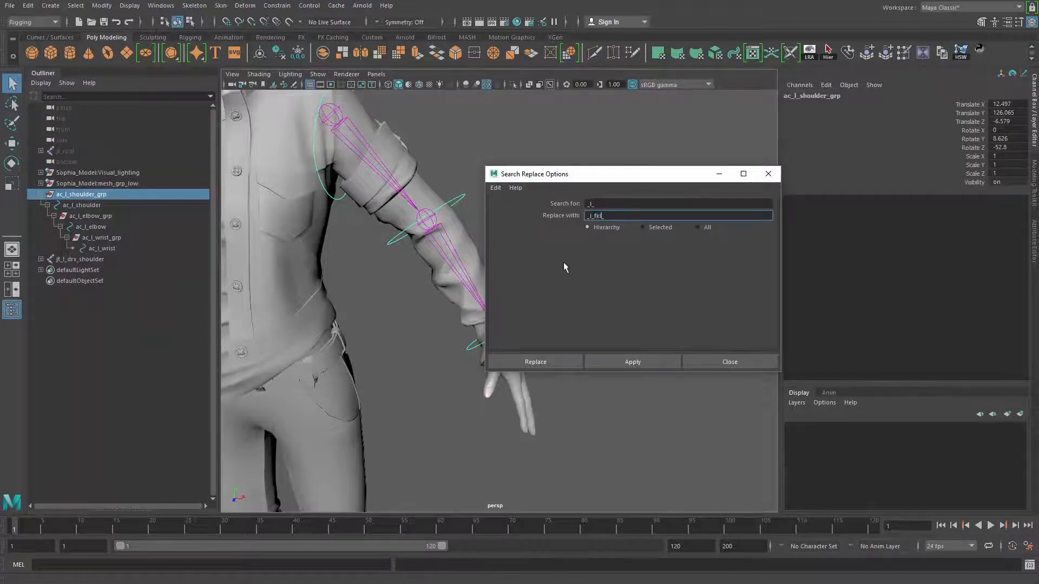
pyautogui.click(646, 363)
pyautogui.click(715, 361)
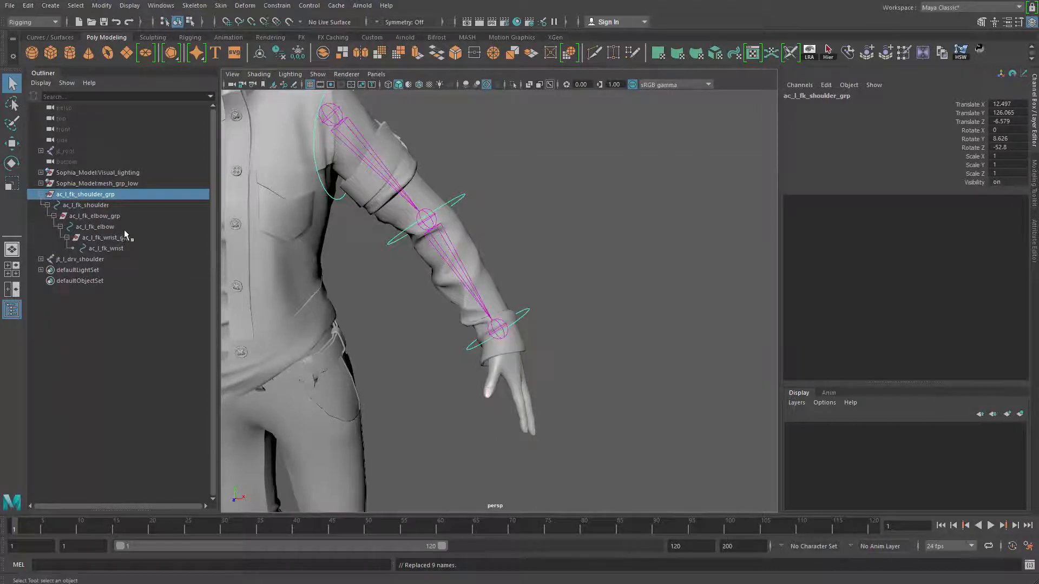
# Duplicate ac_l_fk_wrist_grp, unparent the copy to the scene's top level and expand it in the Outliner.
pyautogui.click(105, 238)
pyautogui.press('f')
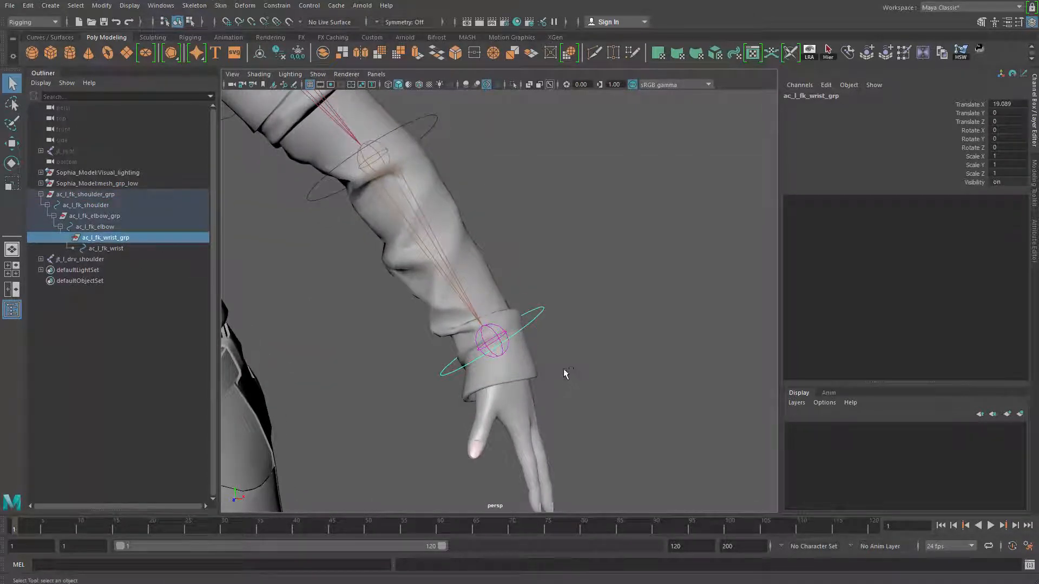
pyautogui.hotkey('ctrl', 'd')
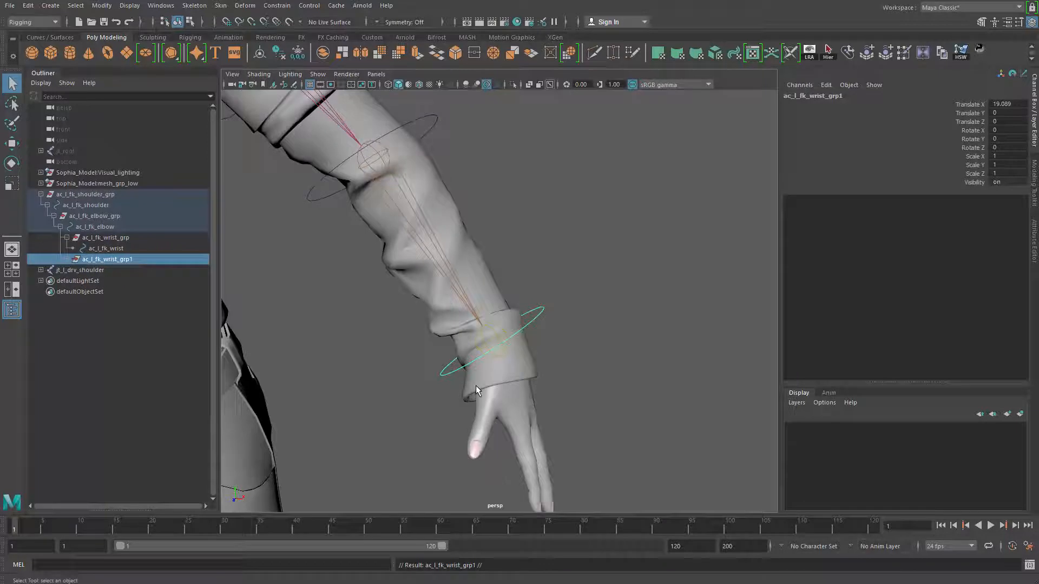
pyautogui.hotkey('shift', 'p')
pyautogui.click(42, 270)
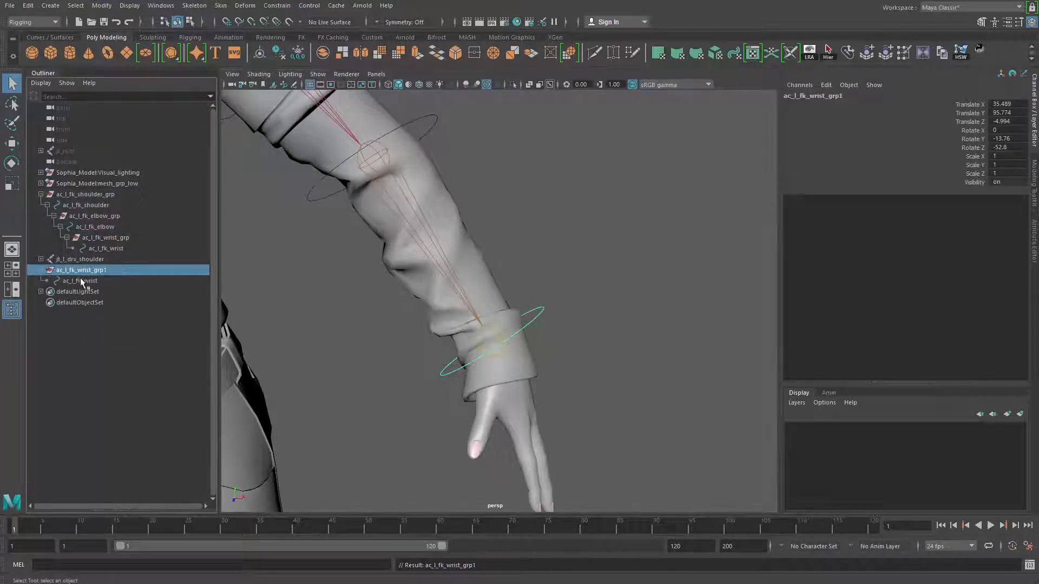
# Rename the duplicated wrist group ac_l_ik_wrist_grp and its child controller ac_l_ik_wrist.
pyautogui.doubleClick(76, 271)
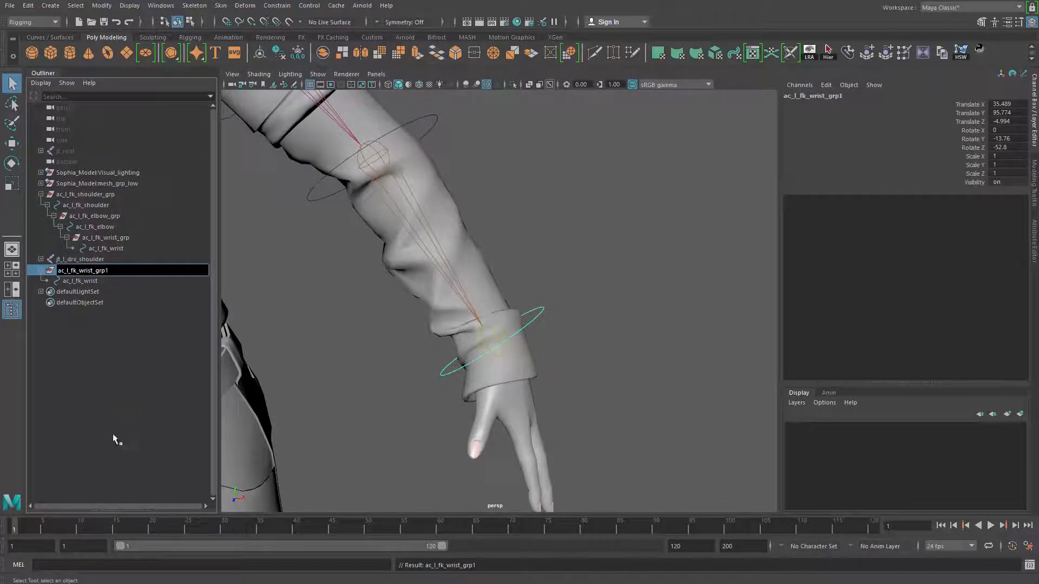
pyautogui.click(99, 280)
pyautogui.doubleClick(99, 281)
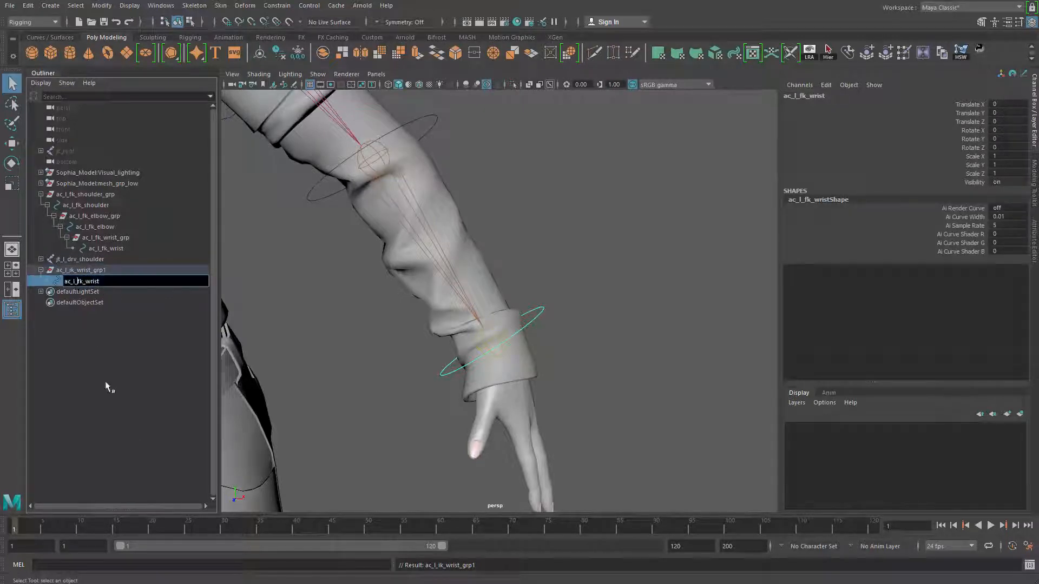
pyautogui.write('ac_l_ik_wrist')
pyautogui.click(126, 266)
pyautogui.doubleClick(126, 271)
pyautogui.press('Return')
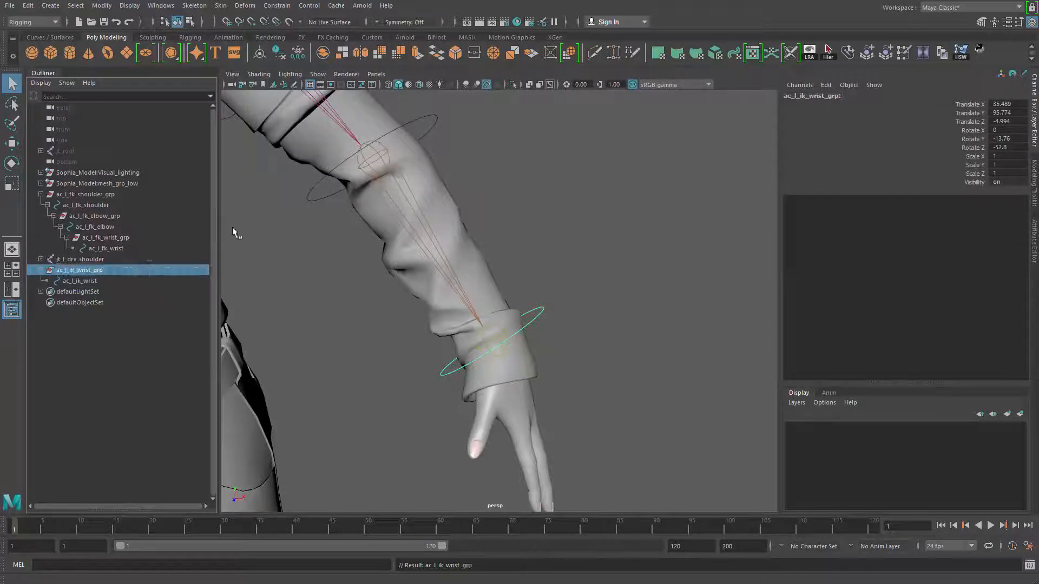
# Select every other control vertex around the ac_l_ik_wrist curve.
pyautogui.moveTo(407, 375)
pyautogui.keyDown('alt'); pyautogui.mouseDown(button='right')
pyautogui.moveTo(371, 403)
pyautogui.moveTo(406, 387)
pyautogui.mouseUp(button='right'); pyautogui.keyUp('alt')
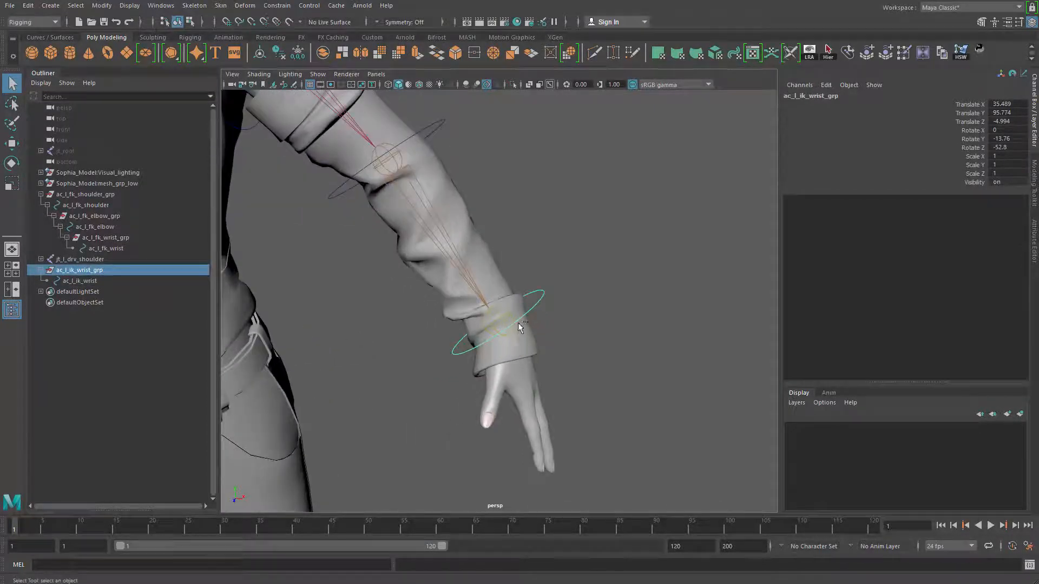
pyautogui.hotkey('ctrl', '1')
pyautogui.keyDown('alt'); pyautogui.moveTo(474, 340); pyautogui.dragTo(539, 354); pyautogui.keyUp('alt')
pyautogui.hotkey('ctrl', '1')
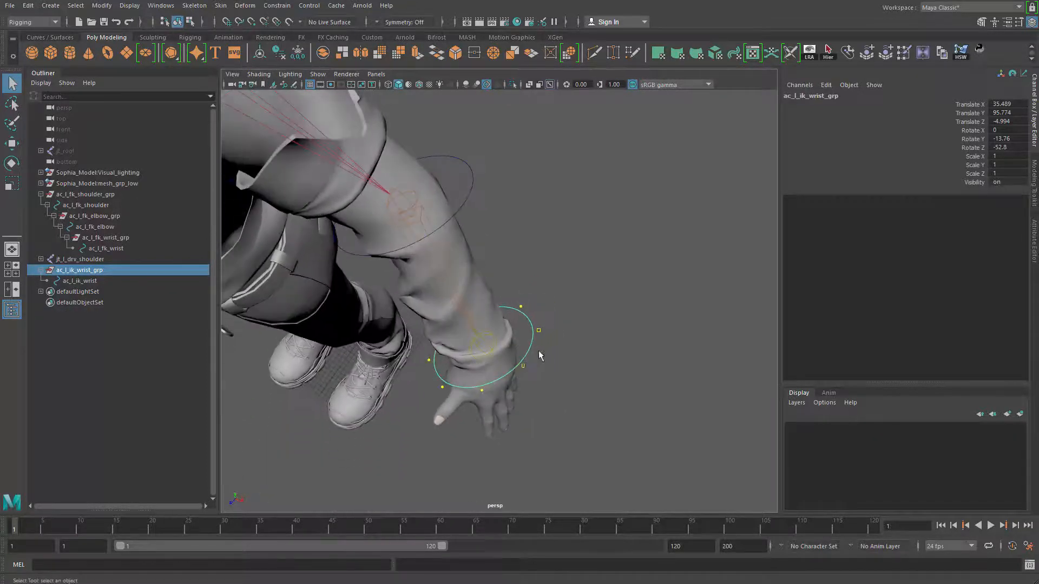
pyautogui.click(522, 367)
pyautogui.keyDown('alt'); pyautogui.moveTo(533, 401); pyautogui.dragTo(511, 391); pyautogui.keyUp('alt')
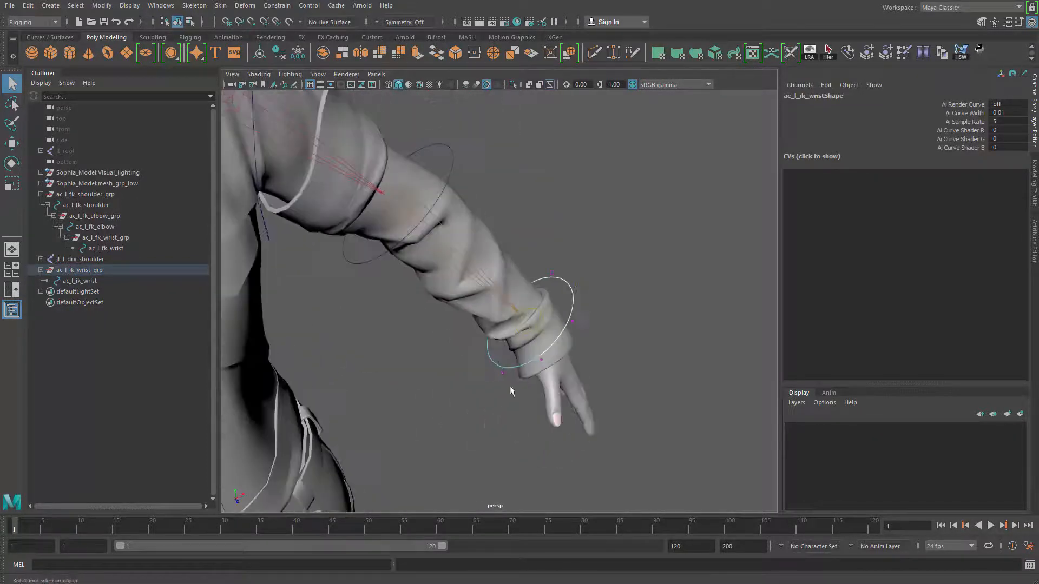
pyautogui.keyDown('alt'); pyautogui.moveTo(589, 353); pyautogui.dragTo(427, 379); pyautogui.keyUp('alt')
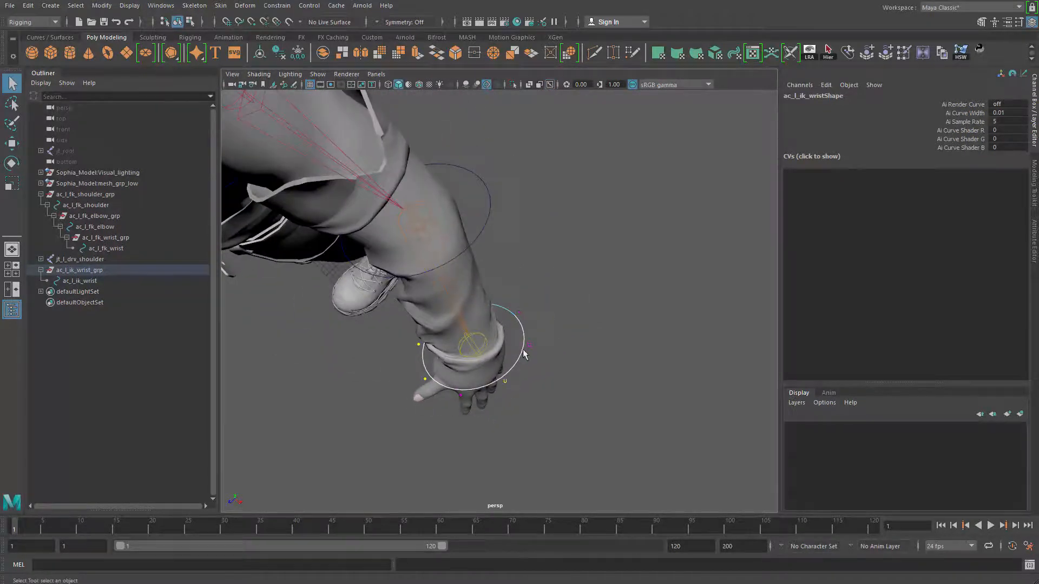
pyautogui.moveTo(525, 331)
pyautogui.keyDown('alt'); pyautogui.mouseDown()
pyautogui.moveTo(432, 343)
pyautogui.moveTo(414, 322)
pyautogui.moveTo(406, 259)
pyautogui.moveTo(414, 341)
pyautogui.moveTo(527, 382)
pyautogui.moveTo(583, 443)
pyautogui.mouseUp(); pyautogui.keyUp('alt')
pyautogui.press('4')
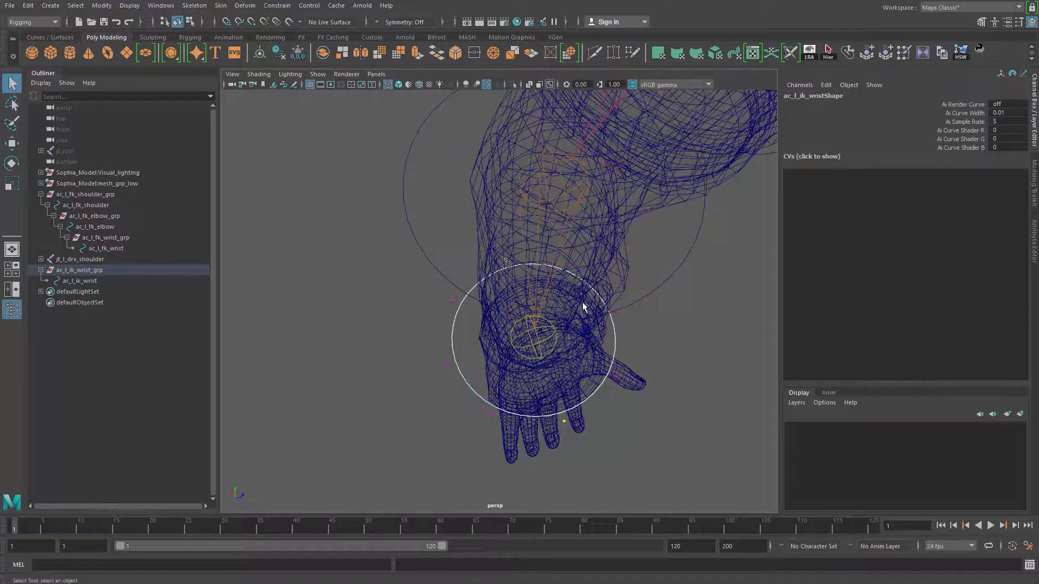
# Scale the selected control vertices outward to shape the ac_l_ik_wrist curve into a four-pointed star around the wrist.
pyautogui.keyDown('alt'); pyautogui.moveTo(433, 355); pyautogui.dragTo(132, 307); pyautogui.keyUp('alt')
pyautogui.press('r')
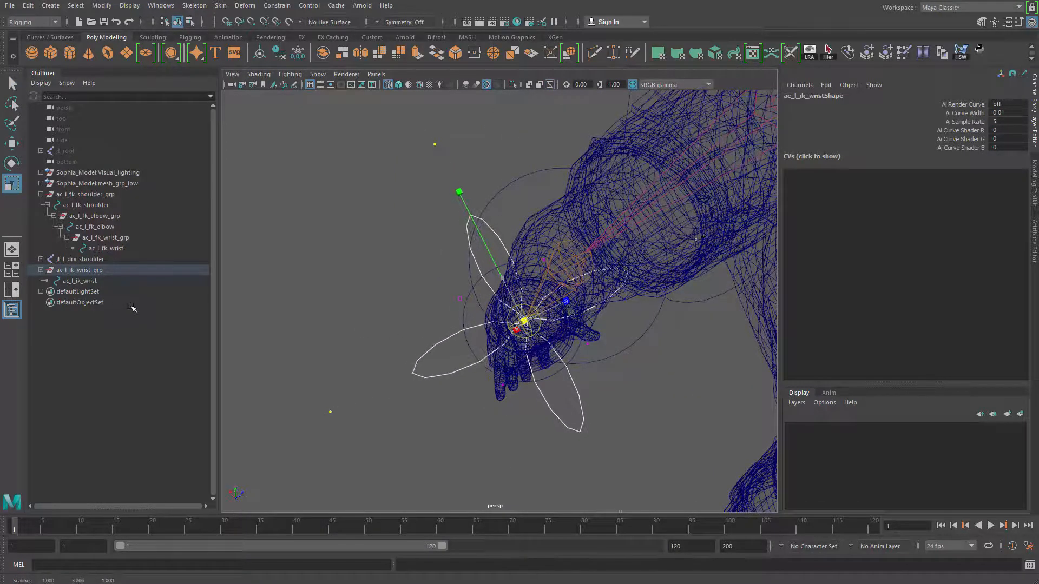
pyautogui.moveTo(308, 422)
pyautogui.keyDown('alt'); pyautogui.mouseDown()
pyautogui.moveTo(699, 320)
pyautogui.moveTo(674, 403)
pyautogui.moveTo(584, 379)
pyautogui.moveTo(303, 424)
pyautogui.moveTo(542, 405)
pyautogui.moveTo(725, 343)
pyautogui.moveTo(530, 410)
pyautogui.moveTo(575, 247)
pyautogui.moveTo(578, 262)
pyautogui.mouseUp(); pyautogui.keyUp('alt')
pyautogui.press('5')
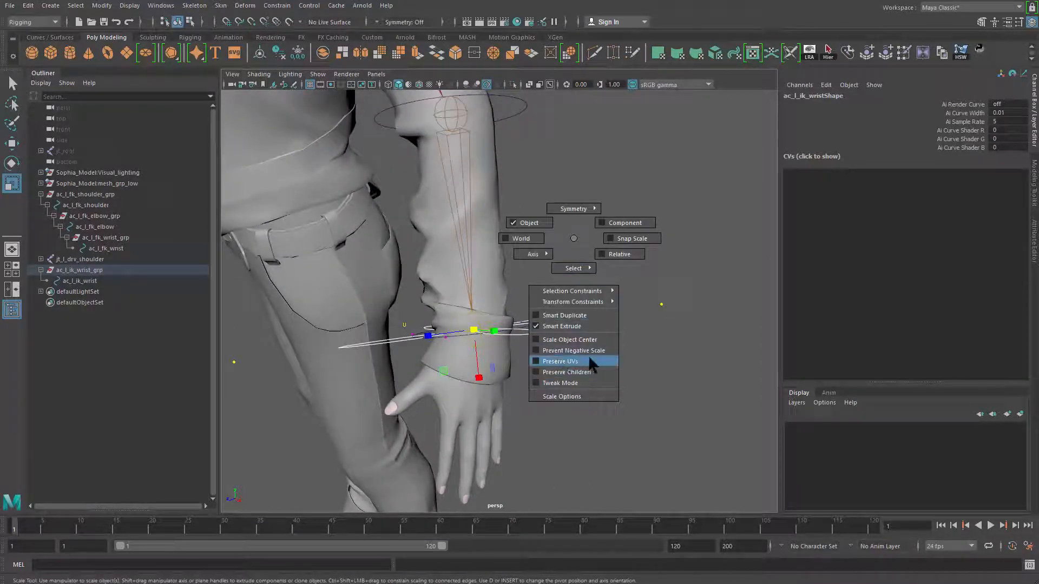
pyautogui.moveTo(592, 349); pyautogui.dragTo(518, 369)
pyautogui.moveTo(480, 311); pyautogui.dragTo(211, 358)
pyautogui.press('4')
pyautogui.moveTo(474, 315)
pyautogui.mouseDown()
pyautogui.moveTo(481, 336)
pyautogui.moveTo(353, 353)
pyautogui.moveTo(304, 387)
pyautogui.moveTo(149, 386)
pyautogui.moveTo(173, 385)
pyautogui.mouseUp()
# Leave component editing and select the star-shaped ac_l_ik_wrist controller as a whole object.
pyautogui.moveTo(408, 383)
pyautogui.keyDown('alt'); pyautogui.mouseDown()
pyautogui.moveTo(544, 298)
pyautogui.moveTo(557, 306)
pyautogui.moveTo(544, 318)
pyautogui.mouseUp(); pyautogui.keyUp('alt')
pyautogui.press('5')
pyautogui.press('q')
pyautogui.click(580, 328)
pyautogui.keyDown('alt'); pyautogui.moveTo(548, 311); pyautogui.dragTo(600, 307); pyautogui.keyUp('alt')
pyautogui.click(599, 309)
pyautogui.moveTo(563, 255); pyautogui.dragTo(510, 357)
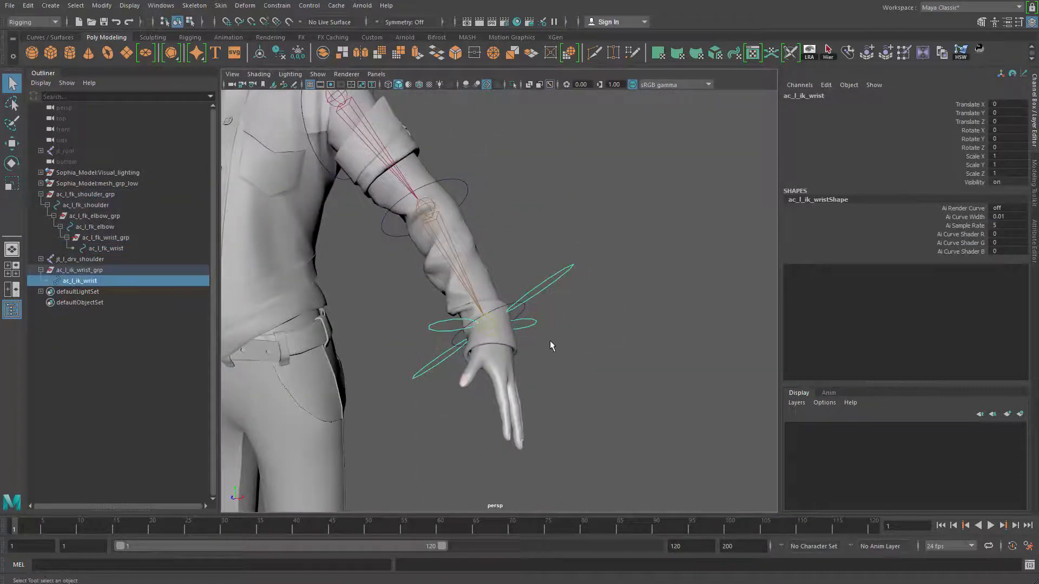
# Bring the grid origin on the floor between the shoes into close view with nothing selected.
pyautogui.scroll(-10, 550, 339)
pyautogui.keyDown('alt'); pyautogui.moveTo(558, 434); pyautogui.dragTo(456, 449); pyautogui.keyUp('alt')
pyautogui.scroll(4, 588, 342)
pyautogui.keyDown('alt'); pyautogui.moveTo(549, 358); pyautogui.dragTo(627, 411); pyautogui.keyUp('alt')
pyautogui.keyDown('alt'); pyautogui.moveTo(628, 487); pyautogui.dragTo(644, 302, button='middle'); pyautogui.keyUp('alt')
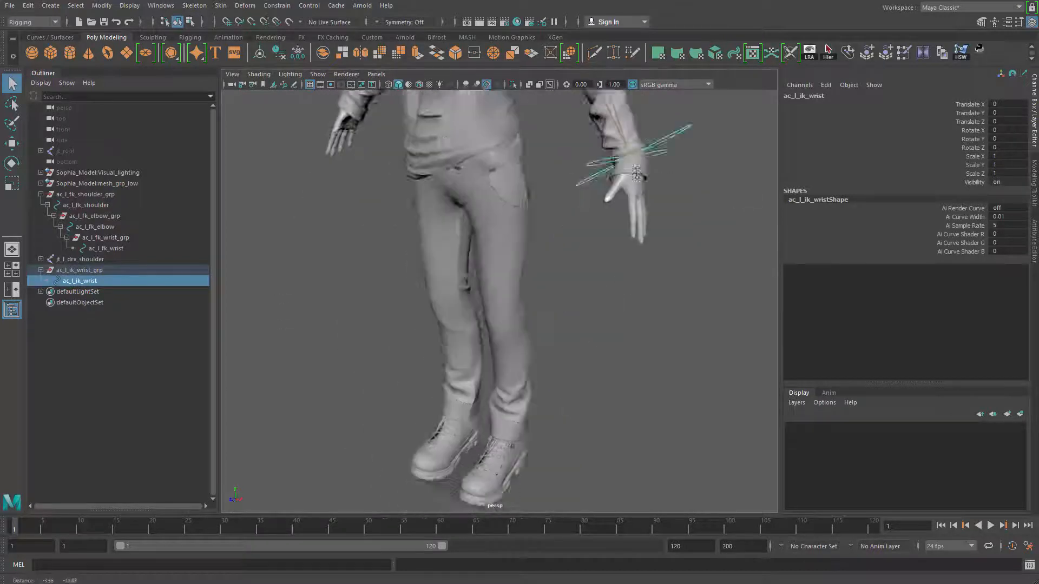
pyautogui.scroll(7, 655, 446)
pyautogui.keyDown('alt'); pyautogui.moveTo(562, 360); pyautogui.dragTo(421, 146, button='middle'); pyautogui.keyUp('alt')
pyautogui.click(414, 131)
pyautogui.press('f')
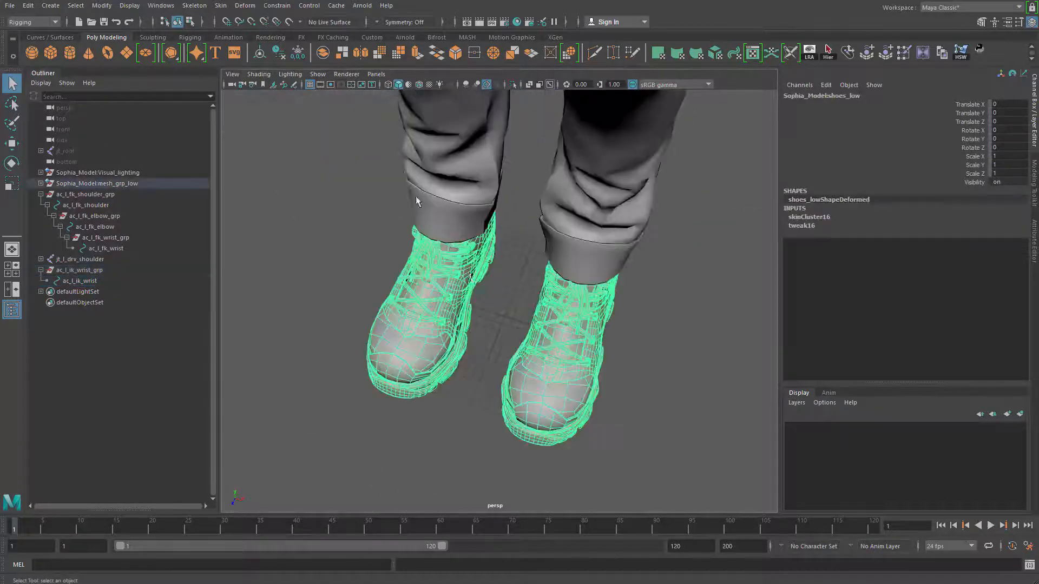
pyautogui.keyDown('alt'); pyautogui.moveTo(509, 359); pyautogui.dragTo(691, 510, button='right'); pyautogui.keyUp('alt')
pyautogui.keyDown('alt'); pyautogui.moveTo(465, 273); pyautogui.dragTo(559, 354, button='right'); pyautogui.keyUp('alt')
pyautogui.click(559, 354)
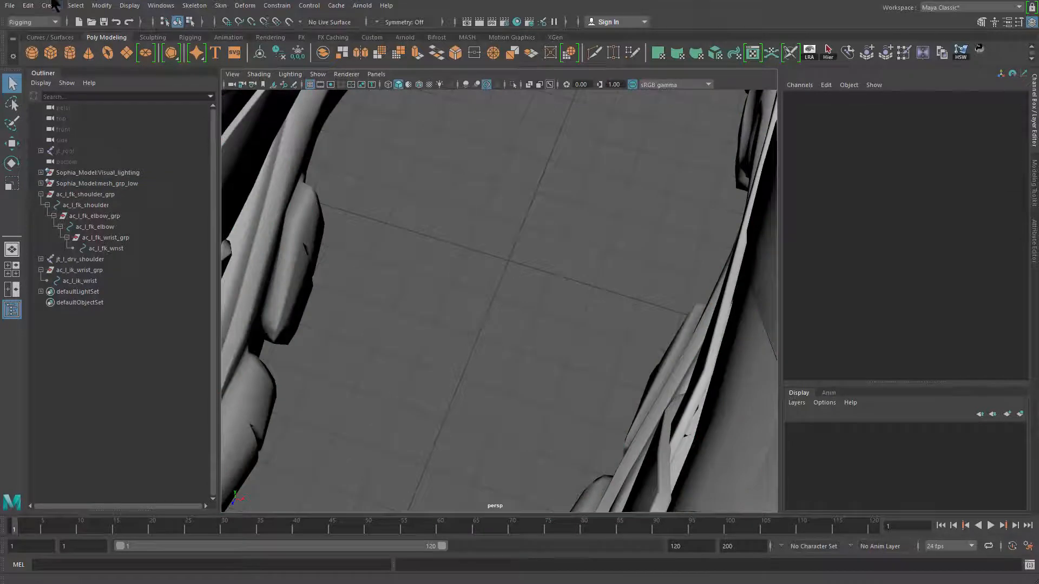
# Start the CV Curve Tool with curve degree 1 Linear, uniform knot spacing and multiple end knots.
pyautogui.click(50, 5)
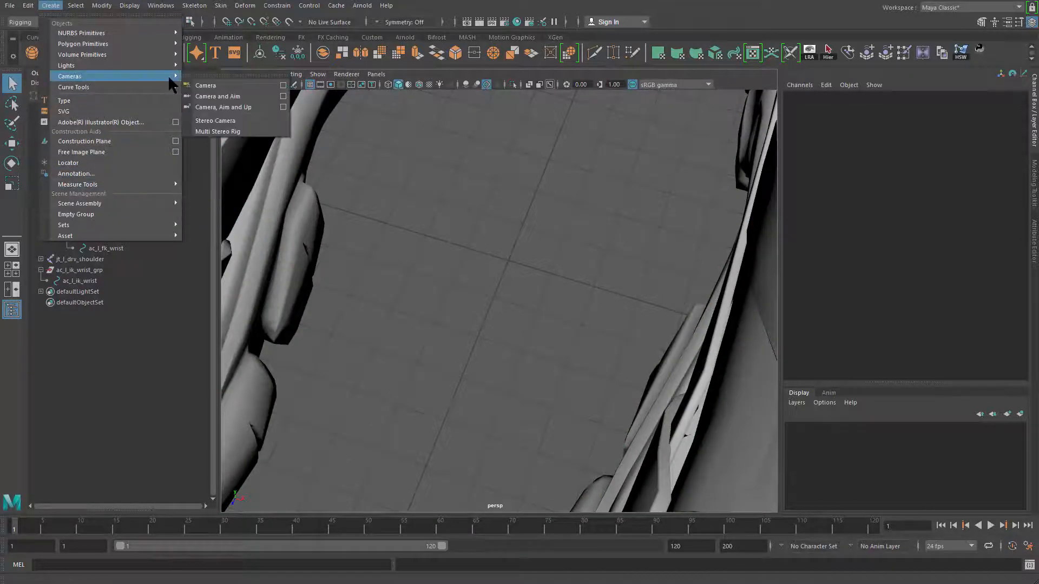
pyautogui.moveTo(166, 89)
pyautogui.click(217, 95)
pyautogui.keyDown('alt'); pyautogui.moveTo(567, 346); pyautogui.dragTo(616, 333, button='middle'); pyautogui.keyUp('alt')
pyautogui.keyDown('alt'); pyautogui.moveTo(616, 333); pyautogui.dragTo(669, 380, button='right'); pyautogui.keyUp('alt')
pyautogui.doubleClick(16, 226)
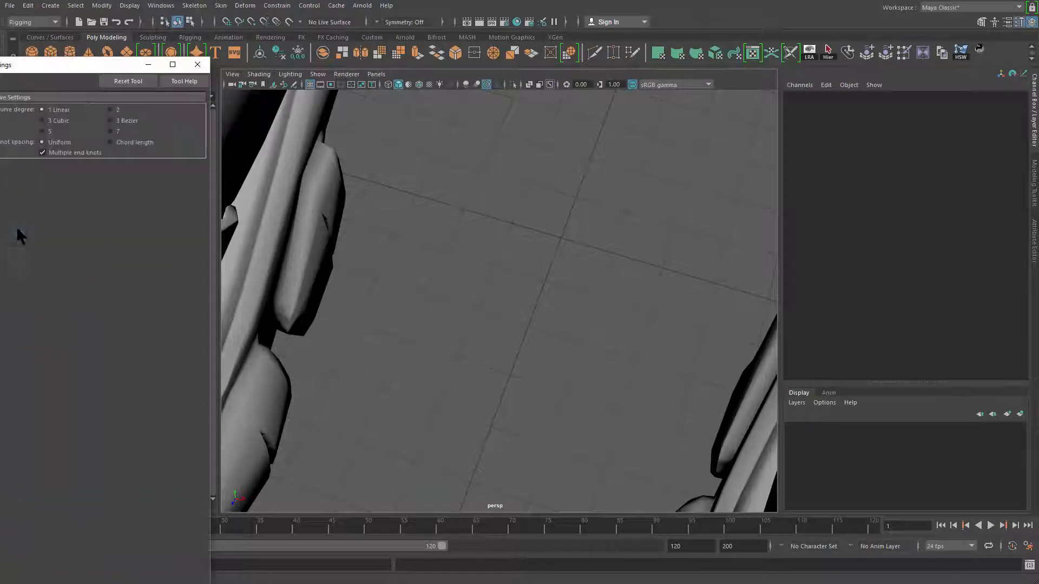
pyautogui.moveTo(63, 70); pyautogui.dragTo(254, 60)
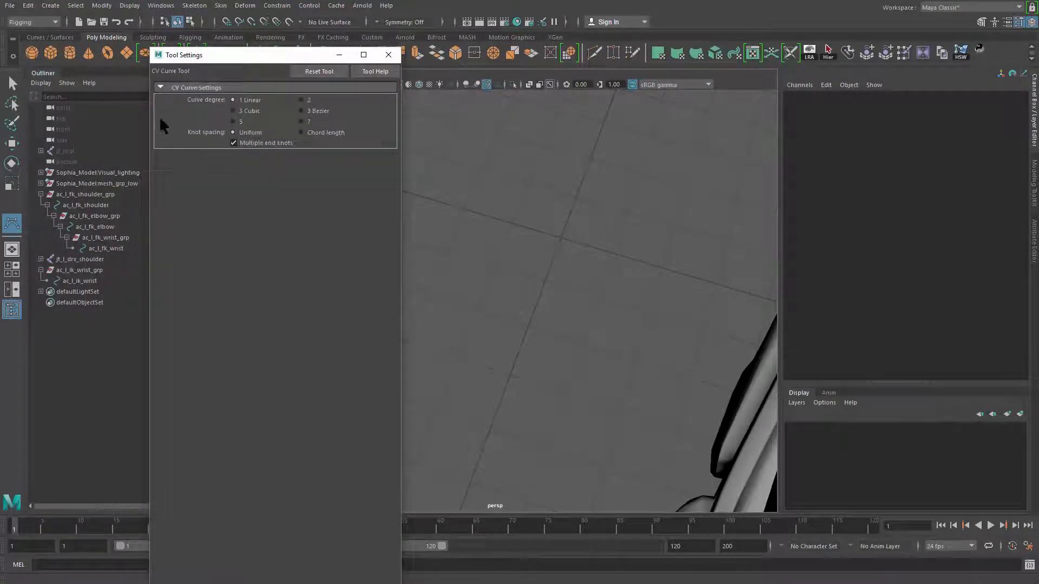
pyautogui.click(388, 55)
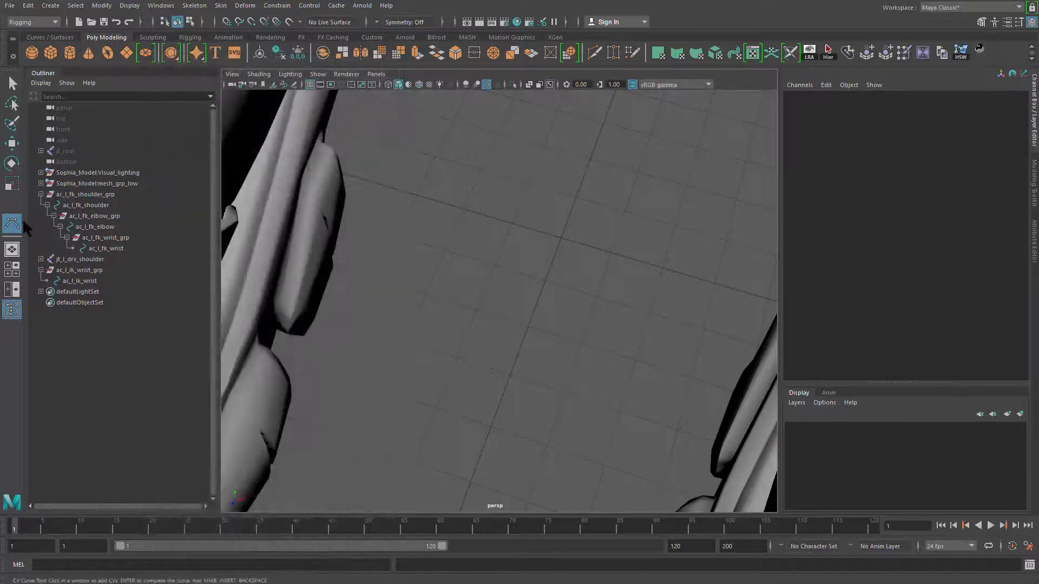
pyautogui.doubleClick(12, 222)
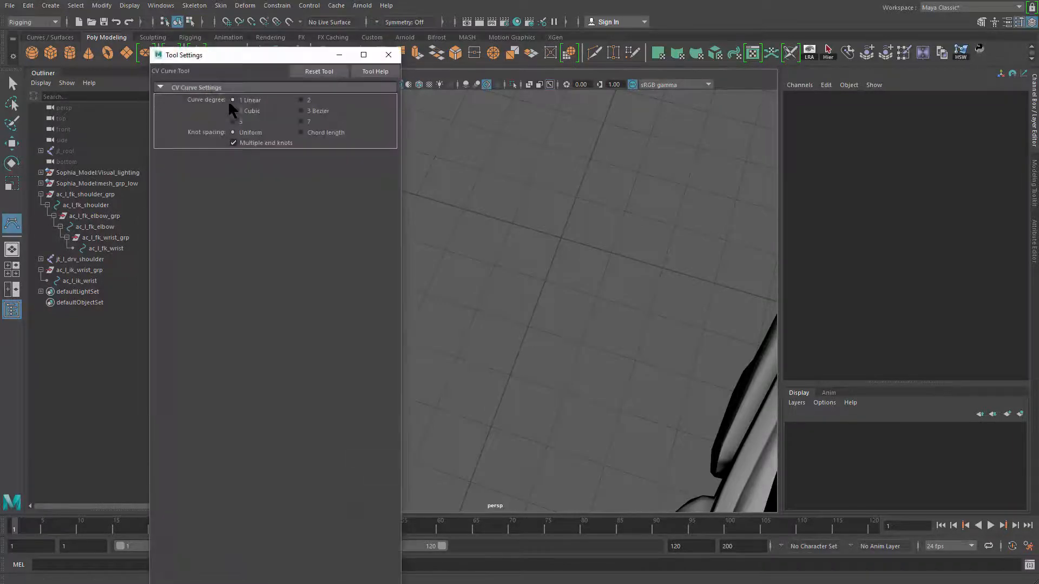
pyautogui.click(388, 55)
# Place seven grid-snapped points on the floor grid between the shoes, outlining an arrowhead and both sides of its shaft symmetrically about the grid axis.
pyautogui.click(495, 265)
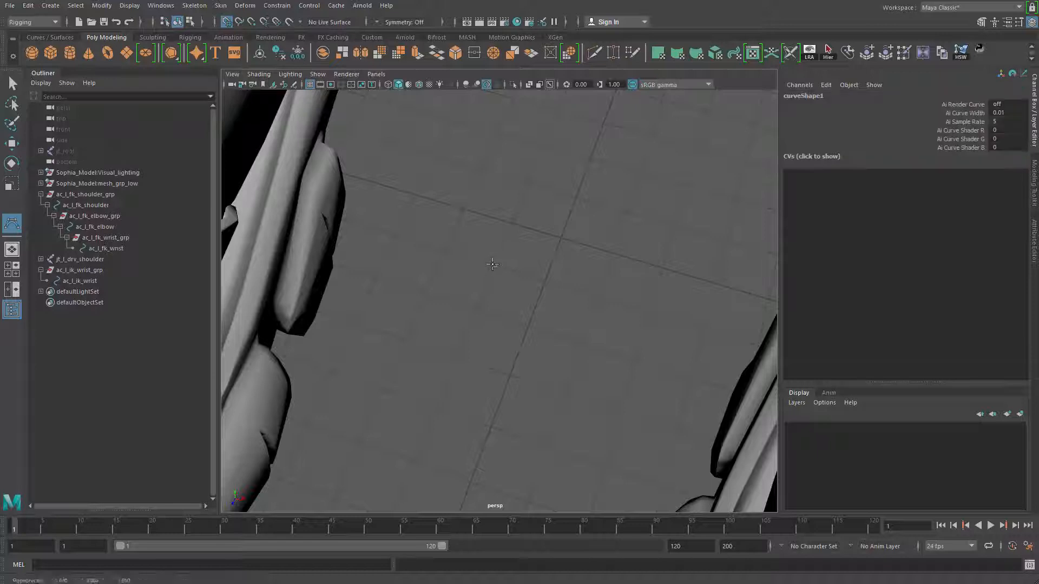
pyautogui.click(458, 356)
pyautogui.click(405, 342)
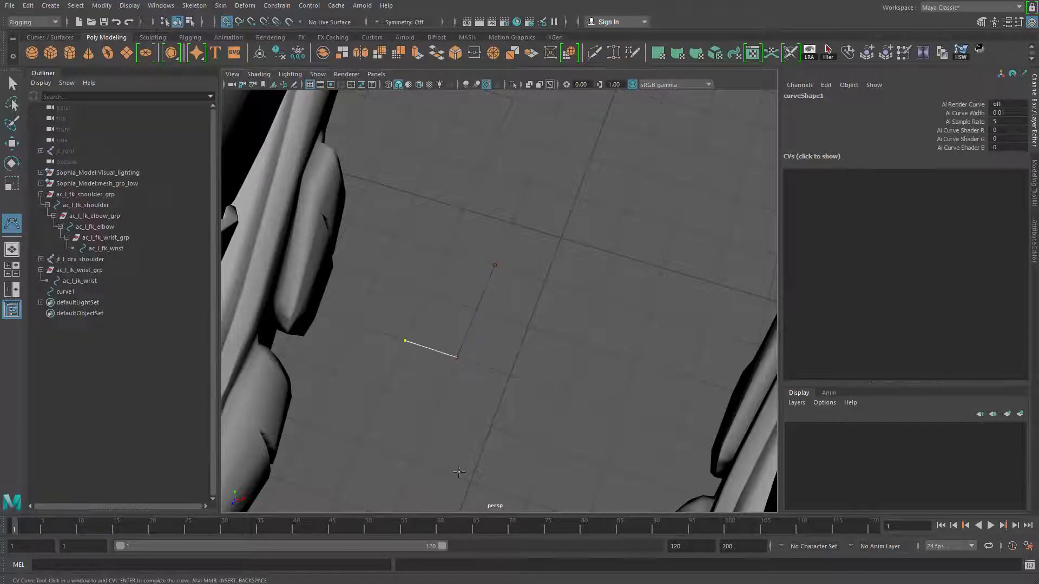
pyautogui.click(469, 481)
pyautogui.click(620, 411)
pyautogui.click(564, 393)
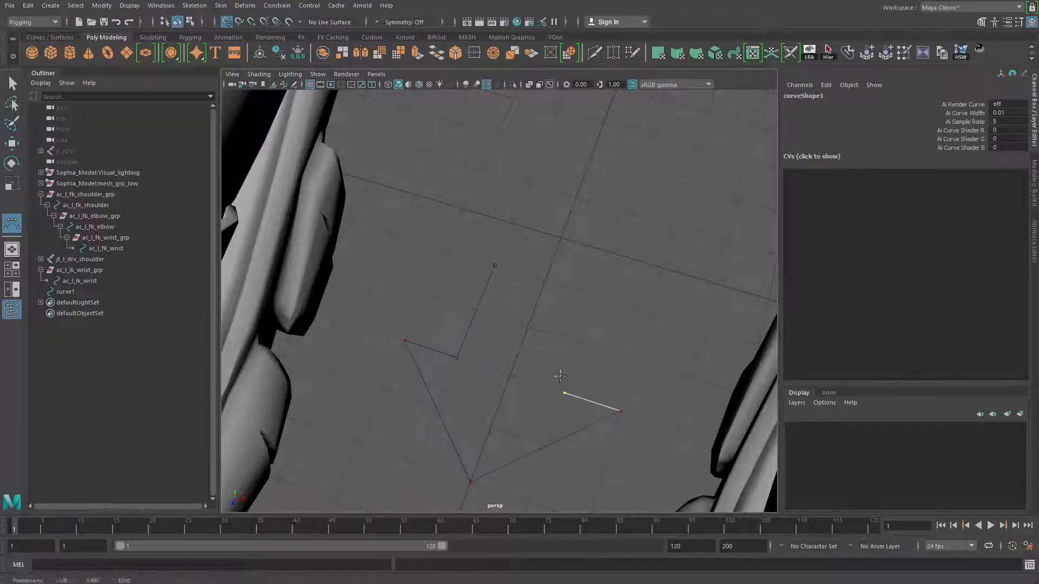
pyautogui.click(596, 297)
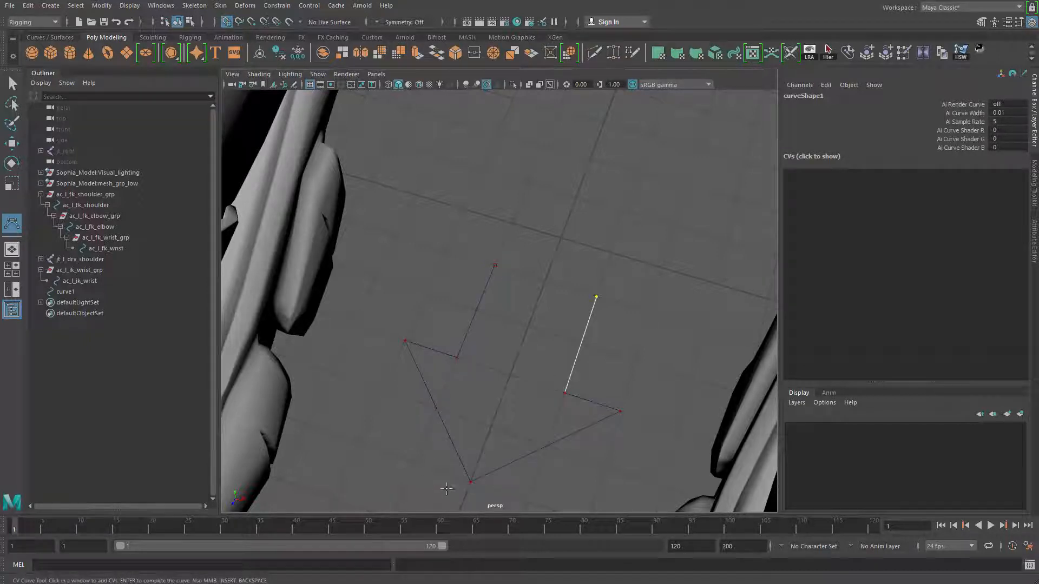
# Continue the grid-snapped linear CV curve through the second arrowhead of the four-way arrow and into its inner corner.
pyautogui.click(703, 326)
pyautogui.click(699, 381)
pyautogui.keyDown('alt'); pyautogui.moveTo(731, 317); pyautogui.dragTo(660, 301); pyautogui.keyUp('alt')
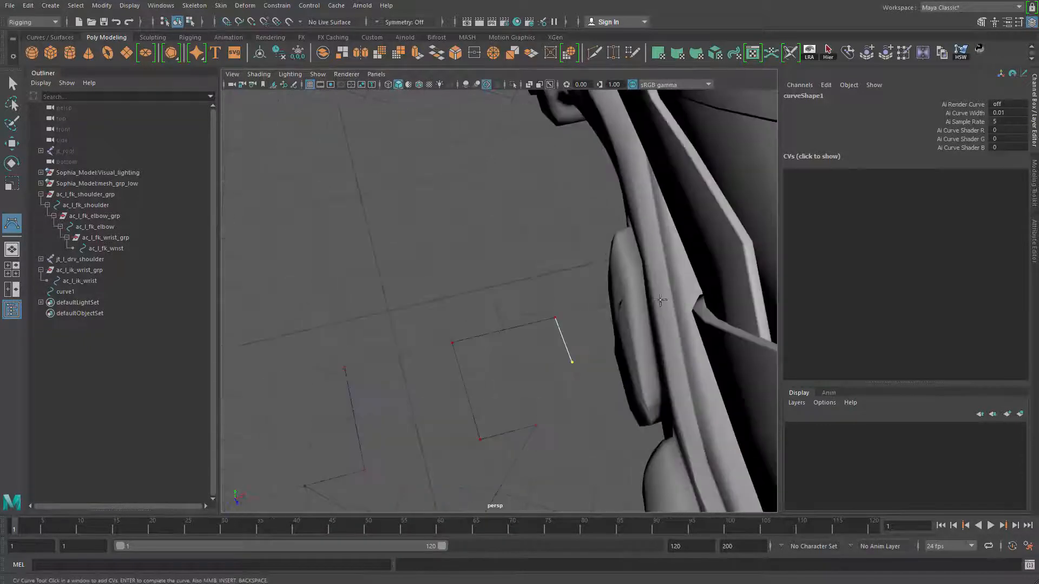
pyautogui.click(623, 252)
pyautogui.click(513, 200)
pyautogui.click(523, 237)
pyautogui.click(429, 259)
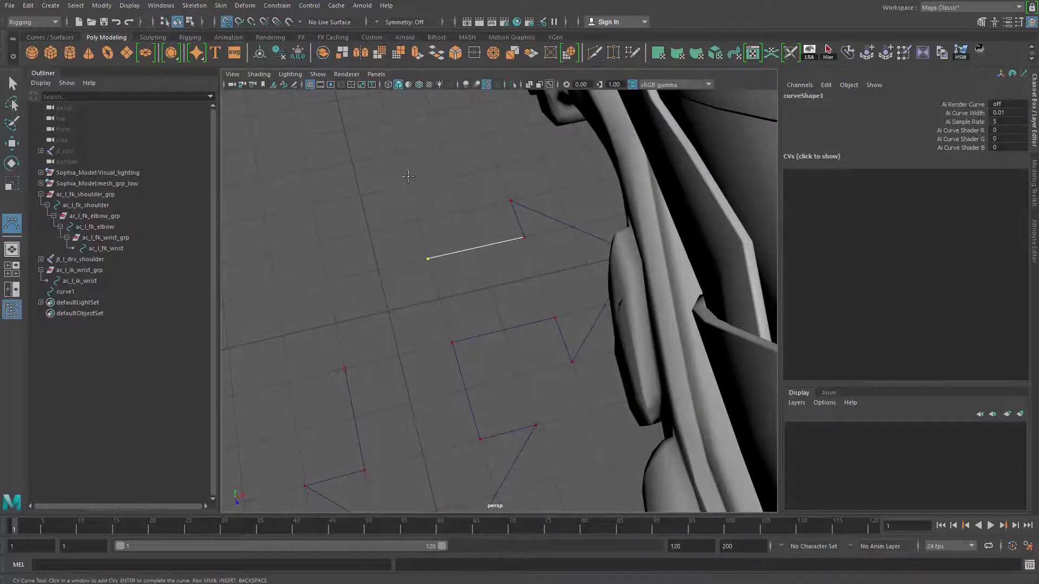
# Add the grid-snapped points of the third arrowhead, opposite the first one, down to its inner corner.
pyautogui.click(409, 184)
pyautogui.click(449, 176)
pyautogui.click(345, 131)
pyautogui.click(263, 215)
pyautogui.click(313, 206)
pyautogui.click(327, 280)
# Add the fourth arrowhead, close the outline at its starting point and finish the four-way arrow curve.
pyautogui.keyDown('alt'); pyautogui.moveTo(315, 303); pyautogui.dragTo(389, 297); pyautogui.keyUp('alt')
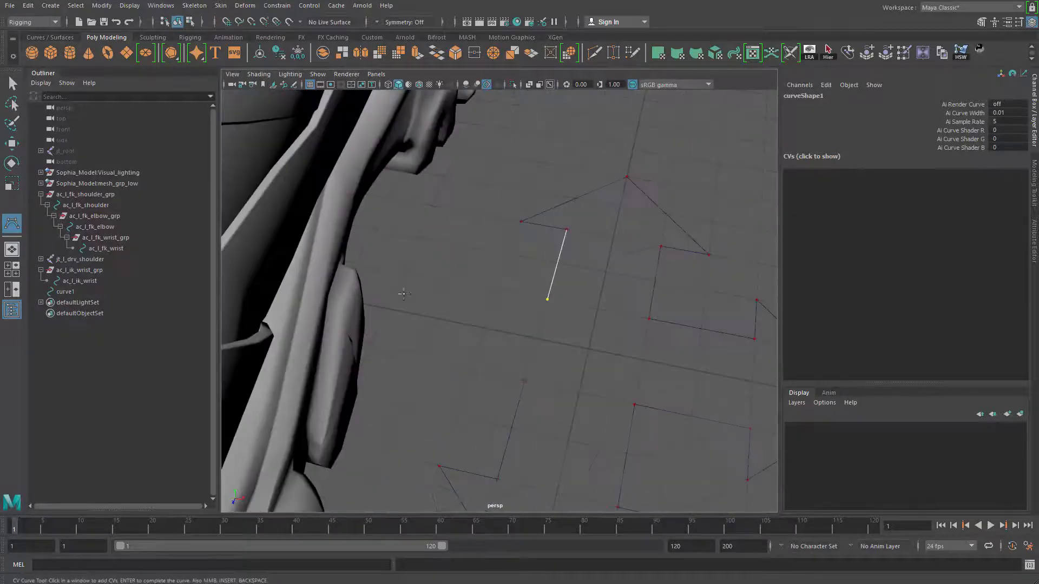
pyautogui.click(451, 279)
pyautogui.click(463, 246)
pyautogui.click(332, 300)
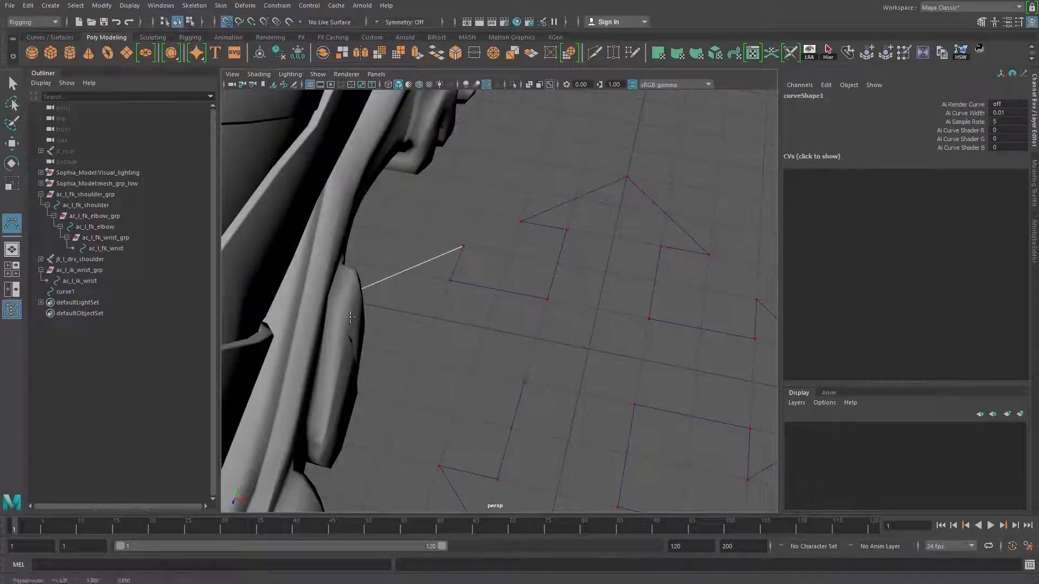
pyautogui.click(402, 402)
pyautogui.click(419, 360)
pyautogui.click(524, 380)
pyautogui.press('Return')
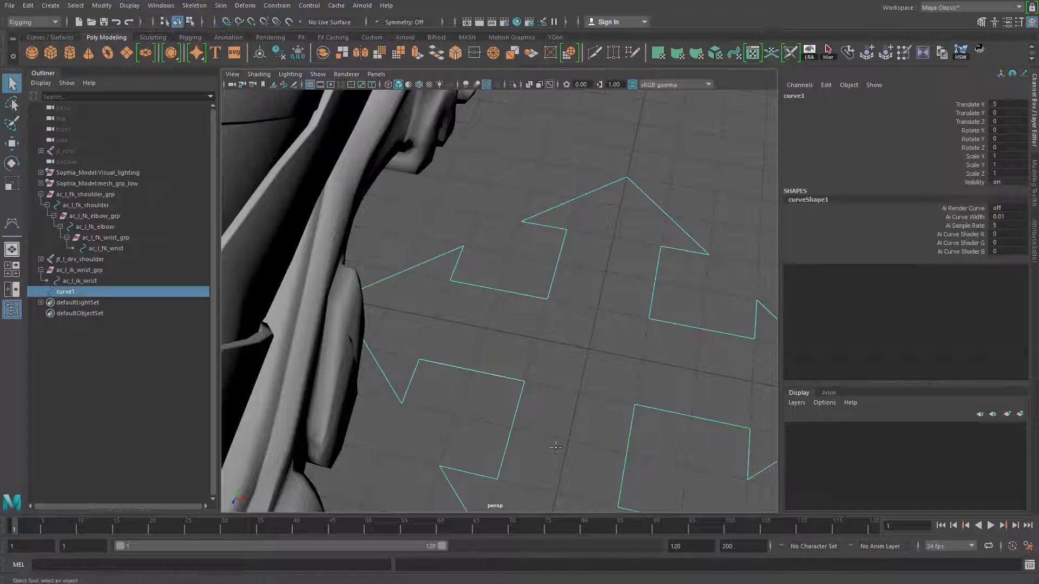
# Rename the four-way arrow curve as ac_l_ik_elbow.
pyautogui.keyDown('alt'); pyautogui.moveTo(481, 338); pyautogui.dragTo(265, 8, button='right'); pyautogui.keyUp('alt')
pyautogui.moveTo(392, 330)
pyautogui.keyDown('alt'); pyautogui.mouseDown()
pyautogui.moveTo(503, 271)
pyautogui.moveTo(460, 206)
pyautogui.moveTo(386, 300)
pyautogui.moveTo(391, 336)
pyautogui.mouseUp(); pyautogui.keyUp('alt')
pyautogui.keyDown('alt'); pyautogui.moveTo(390, 336); pyautogui.dragTo(547, 348, button='right'); pyautogui.keyUp('alt')
pyautogui.keyDown('alt'); pyautogui.moveTo(547, 348); pyautogui.dragTo(519, 338); pyautogui.keyUp('alt')
pyautogui.keyDown('alt'); pyautogui.moveTo(519, 338); pyautogui.dragTo(534, 292, button='right'); pyautogui.keyUp('alt')
pyautogui.keyDown('alt'); pyautogui.moveTo(487, 274); pyautogui.dragTo(509, 318, button='middle'); pyautogui.keyUp('alt')
pyautogui.keyDown('alt'); pyautogui.moveTo(529, 353); pyautogui.dragTo(524, 321); pyautogui.keyUp('alt')
pyautogui.click(204, 502)
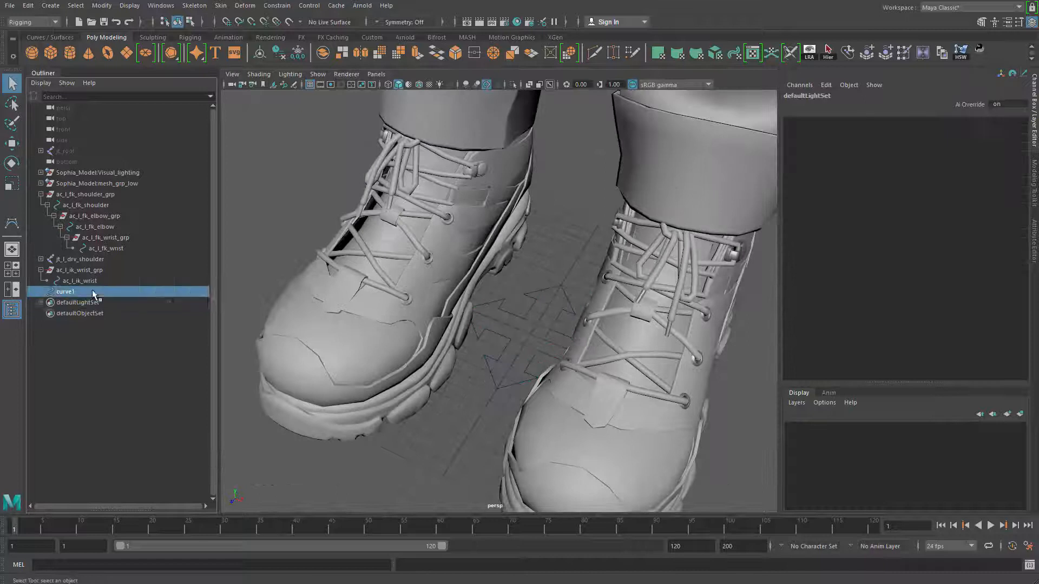
pyautogui.doubleClick(165, 292)
pyautogui.write('ac_')
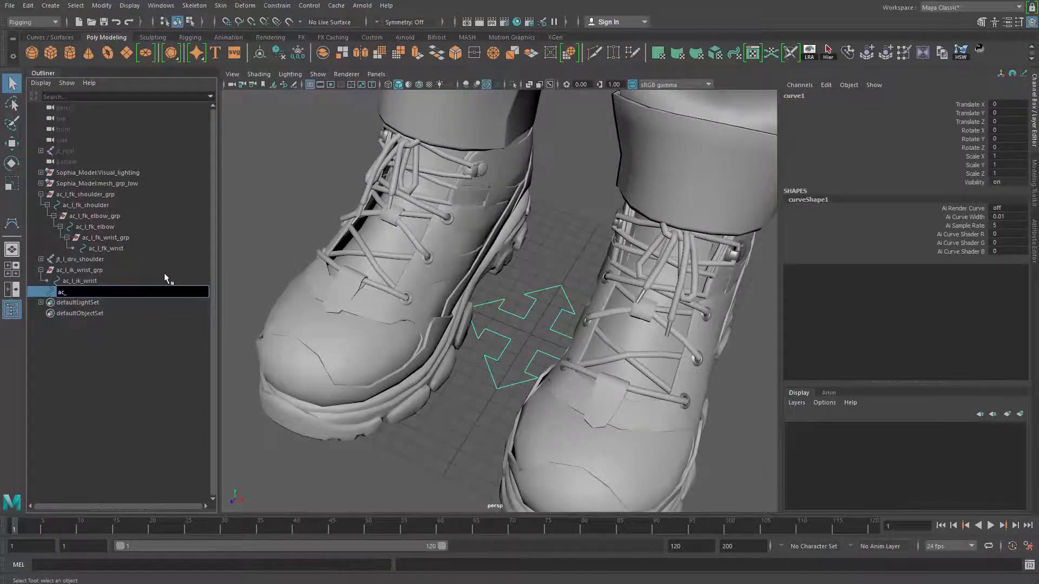
pyautogui.write('l_ik_elbow')
pyautogui.press('Return')
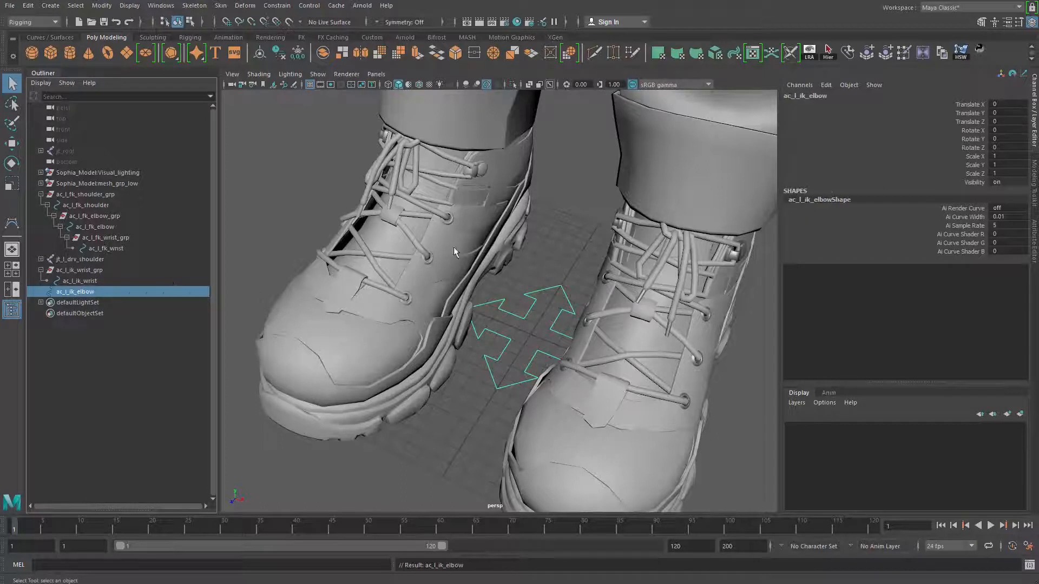
# Group the ac_l_ik_elbow control on its own and name the group ac_l_ik_elbow_grp.
pyautogui.keyDown('alt'); pyautogui.moveTo(453, 247); pyautogui.dragTo(422, 303); pyautogui.keyUp('alt')
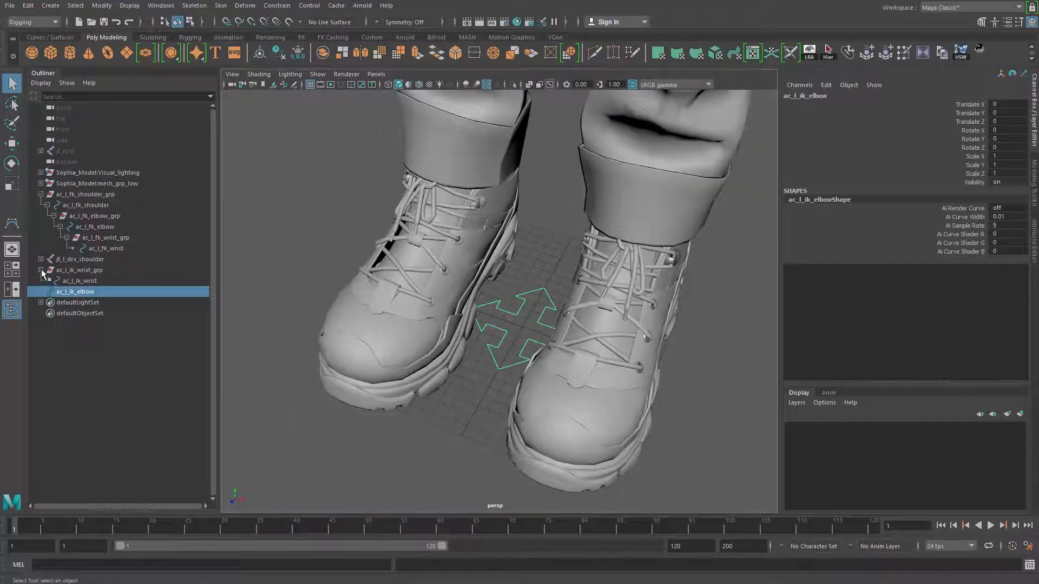
pyautogui.click(41, 271)
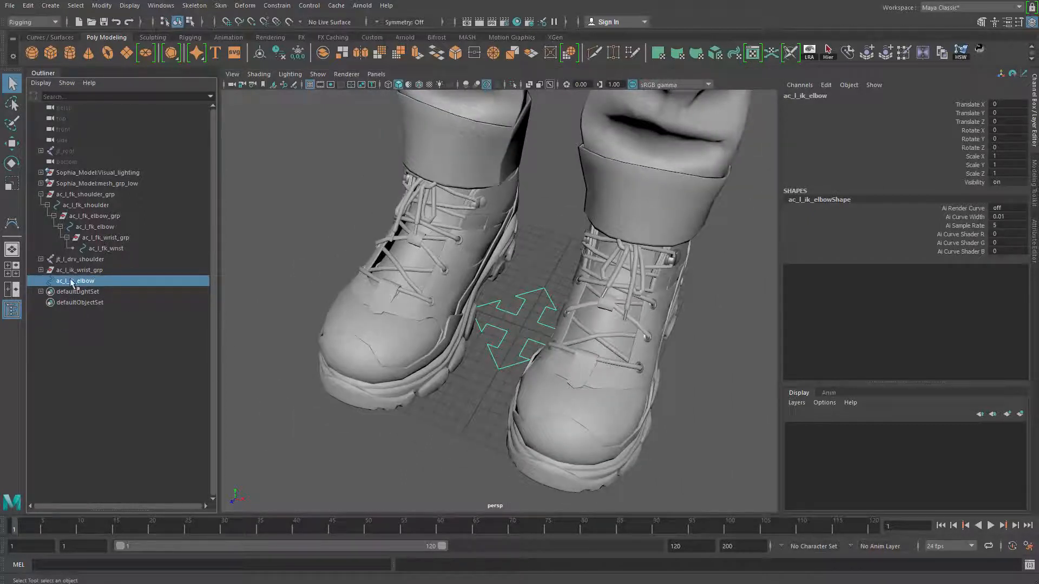
pyautogui.click(153, 372)
pyautogui.click(110, 281)
pyautogui.keyDown('alt'); pyautogui.moveTo(501, 375); pyautogui.dragTo(631, 370); pyautogui.keyUp('alt')
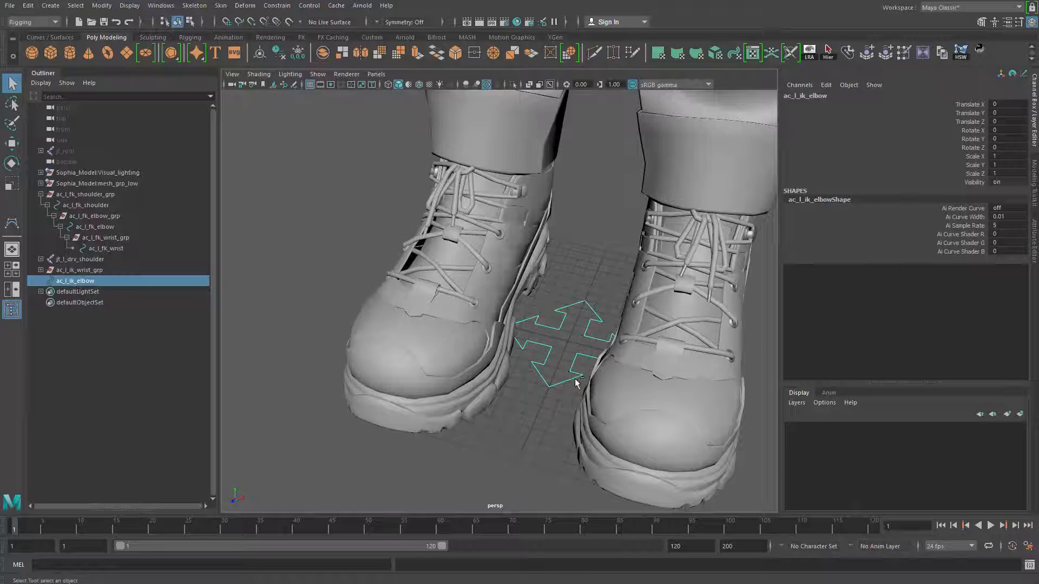
pyautogui.hotkey('ctrl', 'g')
pyautogui.click(41, 281)
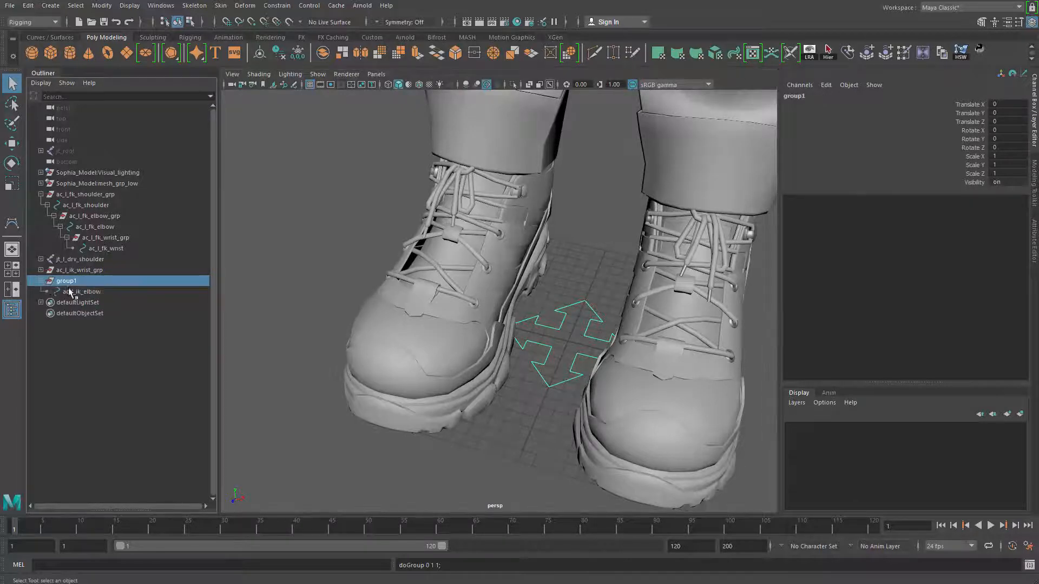
pyautogui.doubleClick(81, 292)
pyautogui.hotkey('ctrl', 'c')
pyautogui.doubleClick(70, 282)
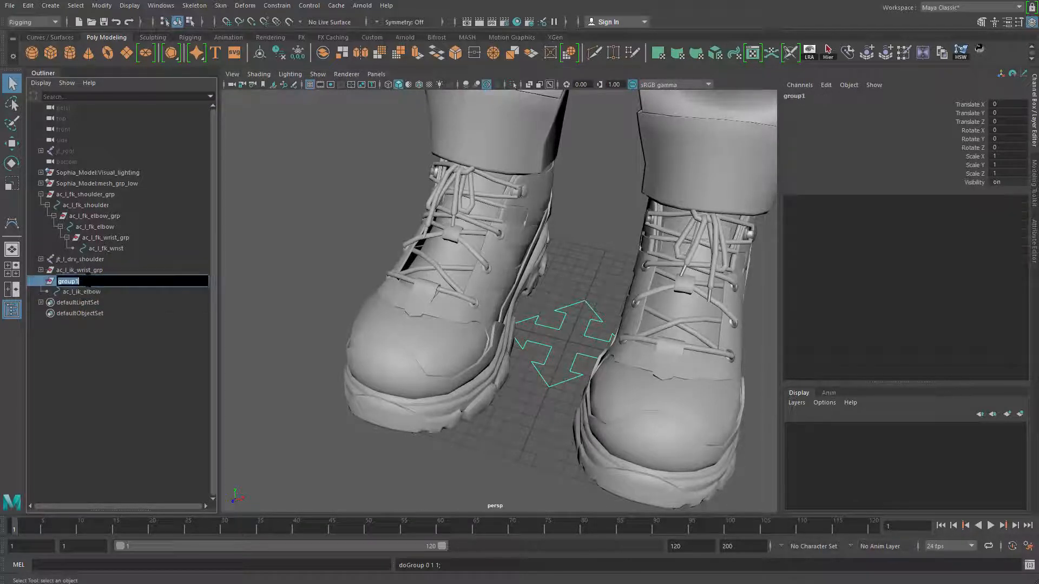
pyautogui.hotkey('ctrl', 'v')
pyautogui.press('Return')
# Isolate the left arm's jt_l_drv_shoulder joint chain in the perspective view and clear the selection.
pyautogui.keyDown('alt'); pyautogui.moveTo(533, 375); pyautogui.dragTo(478, 244, button='right'); pyautogui.keyUp('alt')
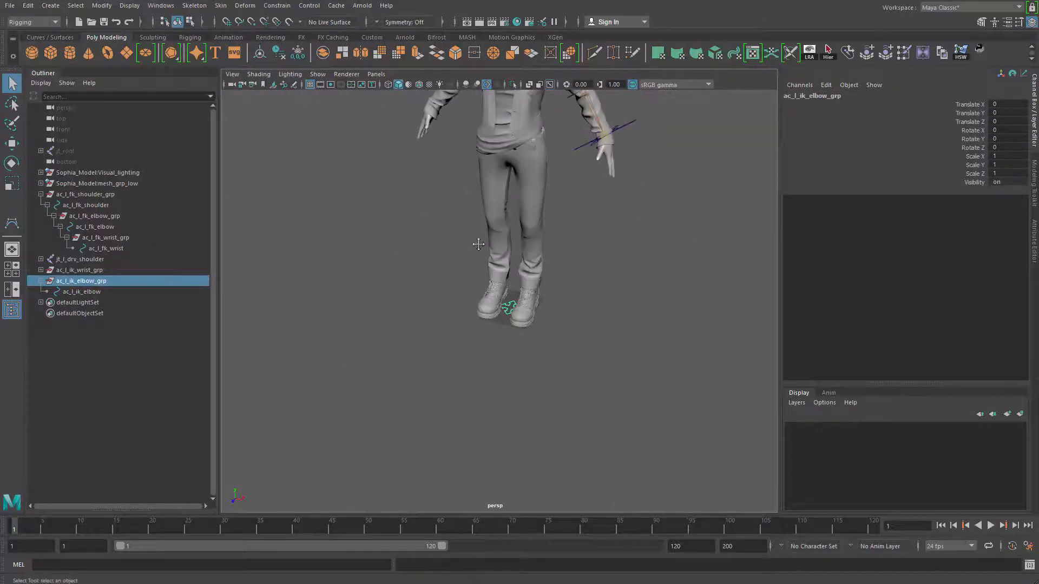
pyautogui.keyDown('alt'); pyautogui.moveTo(478, 244); pyautogui.dragTo(470, 381, button='middle'); pyautogui.keyUp('alt')
pyautogui.keyDown('alt'); pyautogui.moveTo(471, 382); pyautogui.dragTo(447, 361); pyautogui.keyUp('alt')
pyautogui.keyDown('alt'); pyautogui.moveTo(447, 361); pyautogui.dragTo(546, 324, button='right'); pyautogui.keyUp('alt')
pyautogui.keyDown('alt'); pyautogui.moveTo(546, 325); pyautogui.dragTo(511, 301, button='middle'); pyautogui.keyUp('alt')
pyautogui.keyDown('alt'); pyautogui.moveTo(511, 300); pyautogui.dragTo(601, 271, button='right'); pyautogui.keyUp('alt')
pyautogui.click(602, 271)
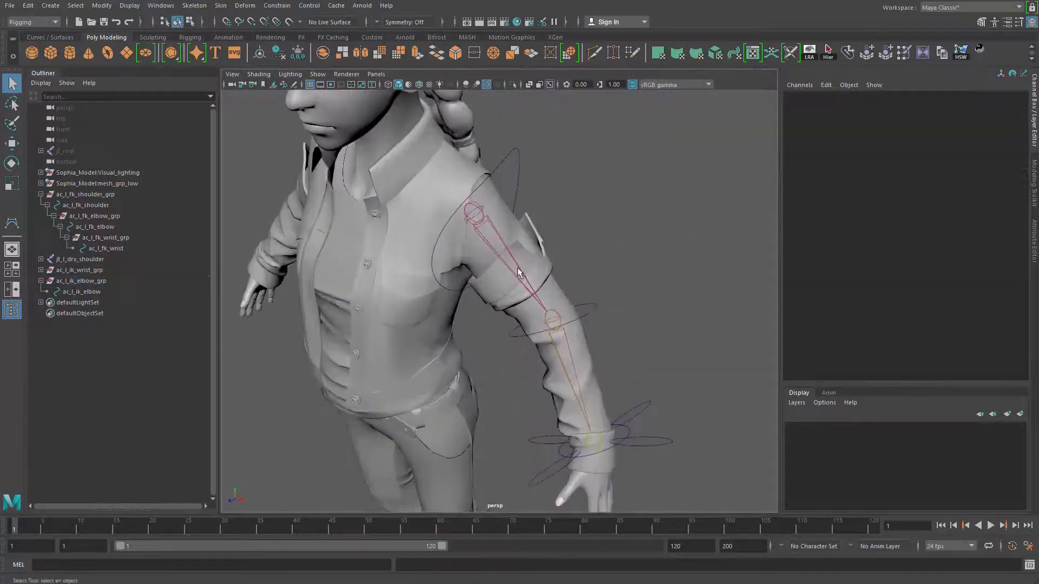
pyautogui.click(517, 270)
pyautogui.hotkey('ctrl', '1')
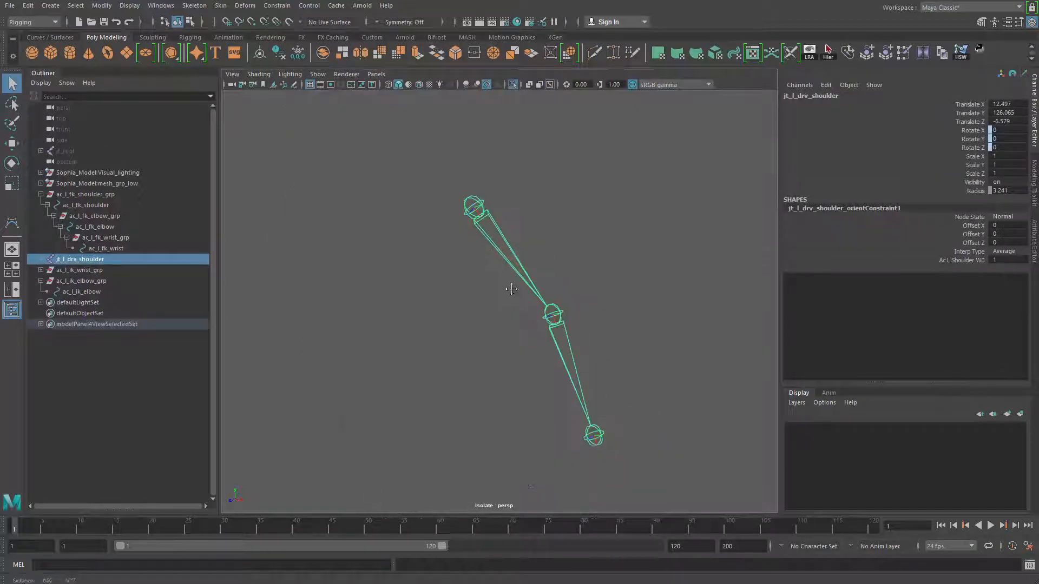
pyautogui.keyDown('alt'); pyautogui.moveTo(508, 287); pyautogui.dragTo(450, 303); pyautogui.keyUp('alt')
pyautogui.click(357, 369)
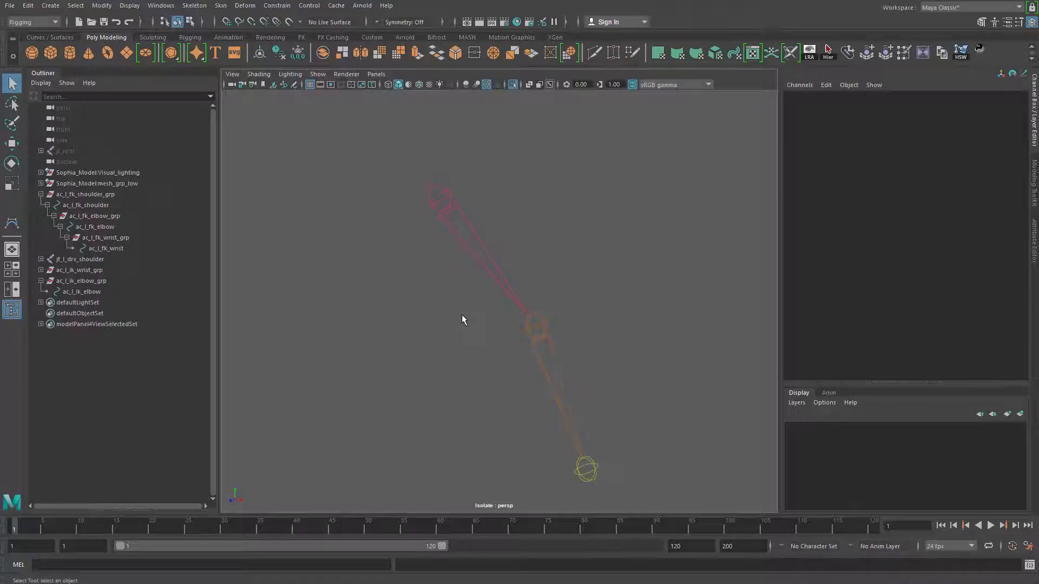
# Create a triangular polygon with its vertices snapped to the left shoulder, elbow and wrist joints.
pyautogui.keyDown('shift'); pyautogui.moveTo(462, 316); pyautogui.dragTo(460, 227, button='right'); pyautogui.keyUp('shift')
pyautogui.press('v')
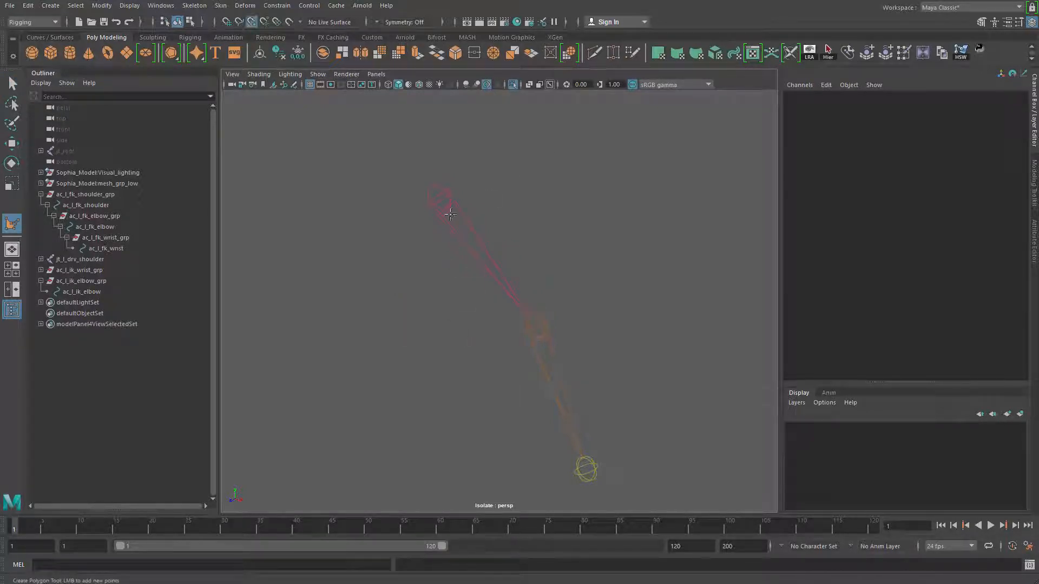
pyautogui.click(439, 194)
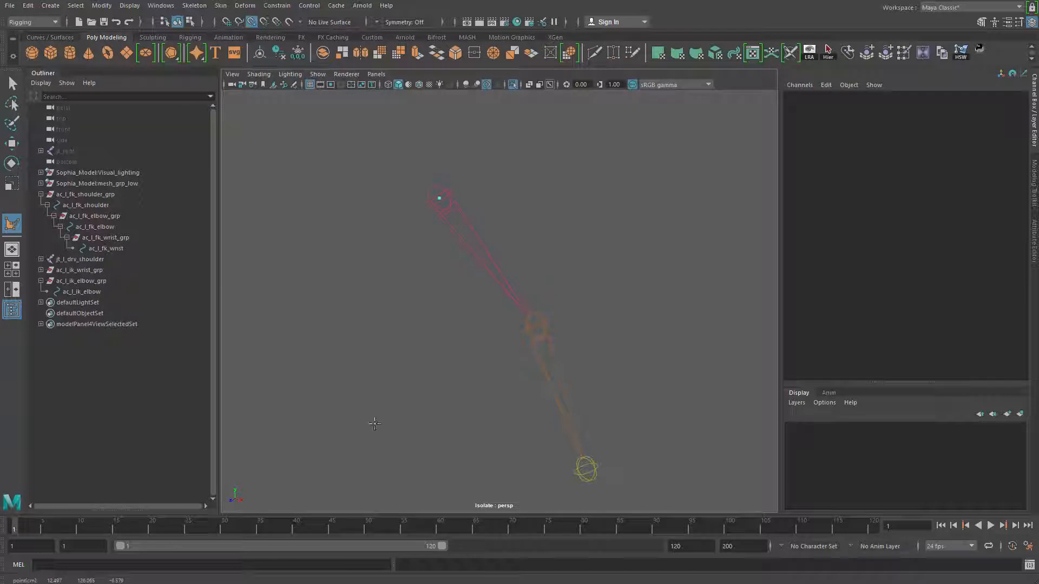
pyautogui.click(535, 324)
pyautogui.click(586, 469)
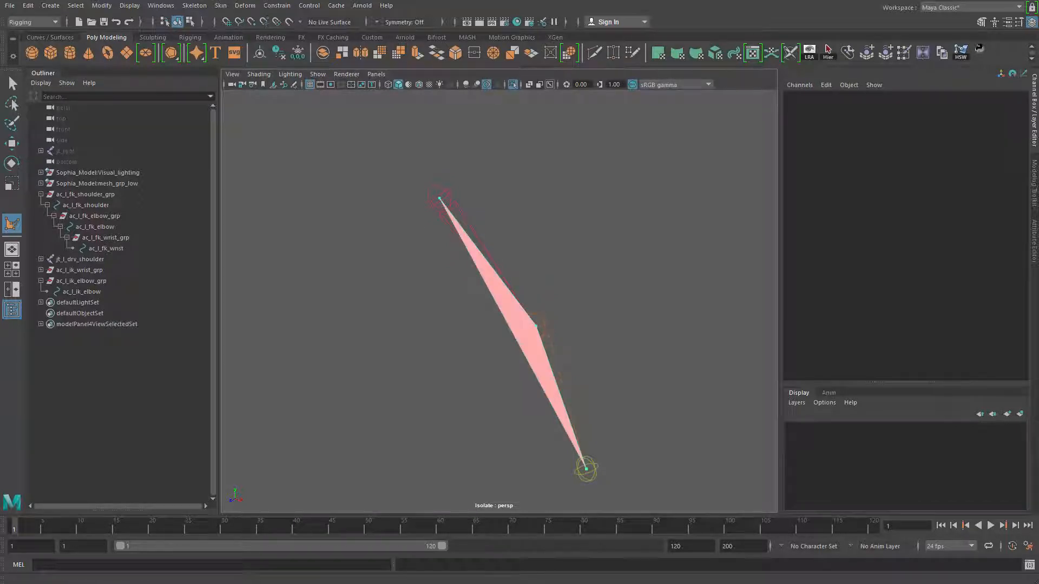
pyautogui.keyDown('alt'); pyautogui.moveTo(428, 151); pyautogui.dragTo(447, 280); pyautogui.keyUp('alt')
pyautogui.press('Return')
pyautogui.press('f')
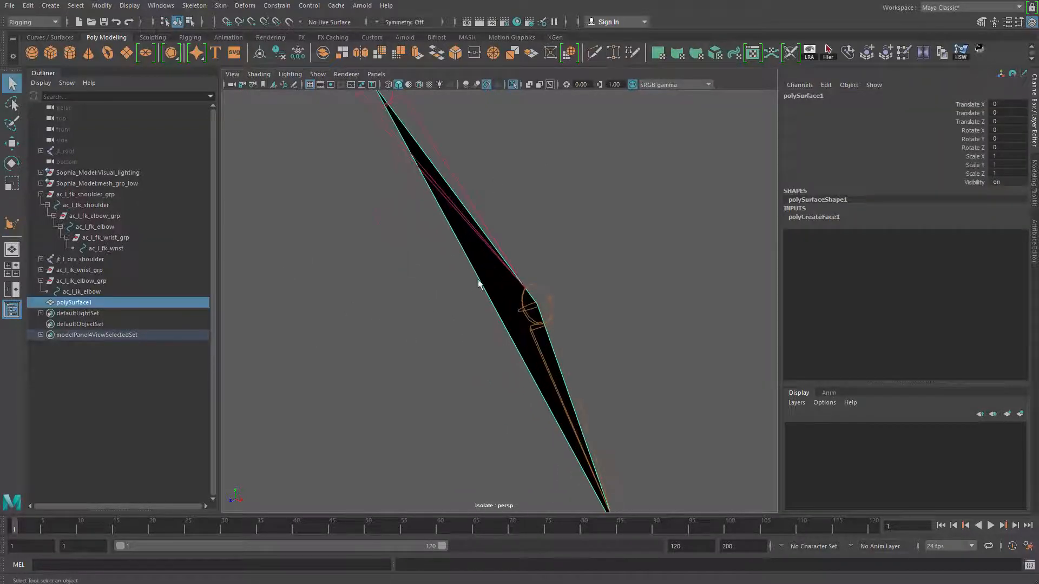
# Select the triangle's vertex at the elbow and orient the Move tool's axes to the component instead of the world.
pyautogui.rightClick(490, 277)
pyautogui.click(561, 305)
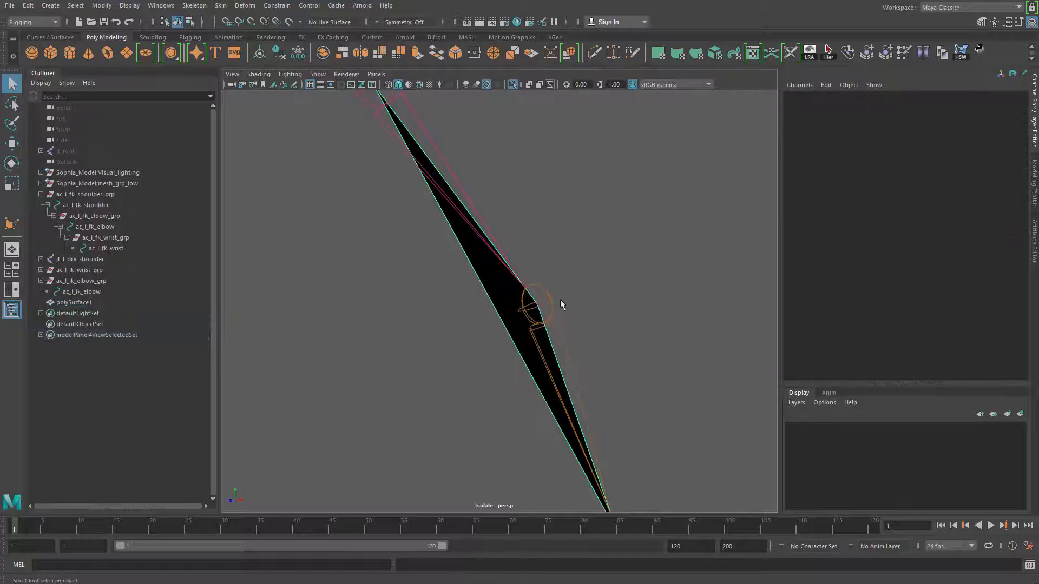
pyautogui.click(537, 310)
pyautogui.hotkey('ctrl', 'z')
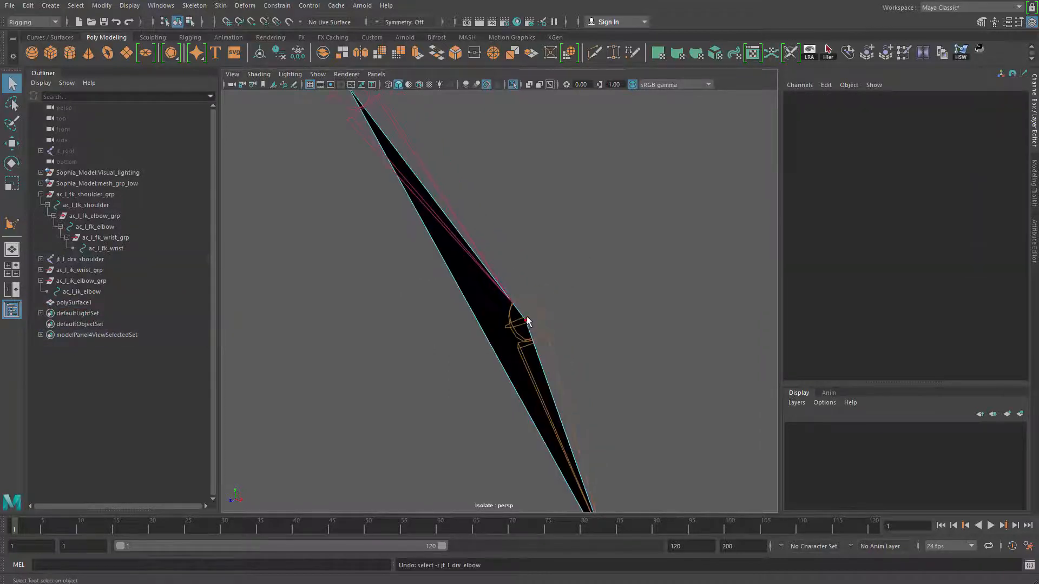
pyautogui.click(522, 307)
pyautogui.press('w')
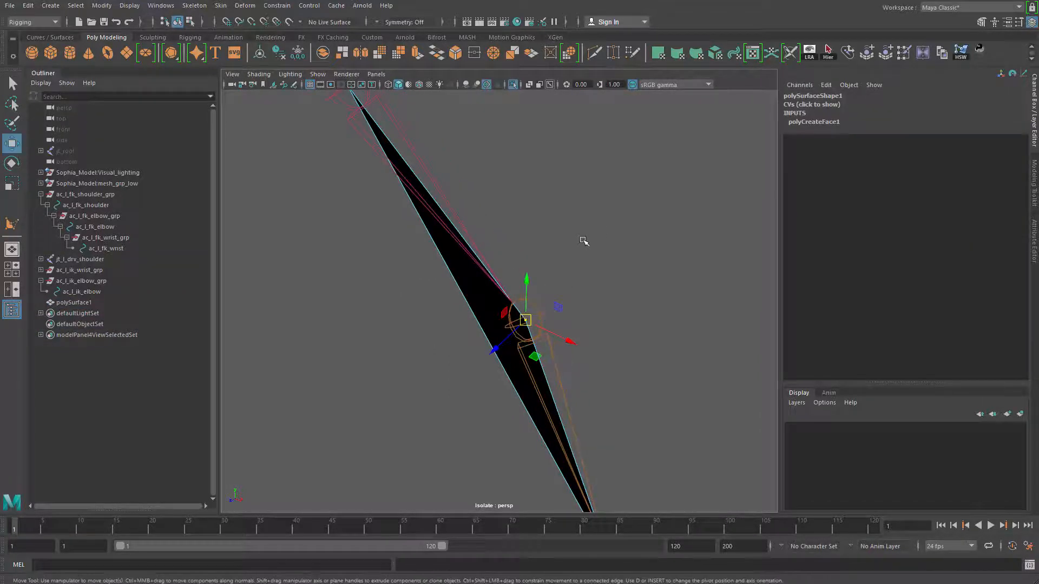
pyautogui.moveTo(588, 239); pyautogui.dragTo(449, 228)
# Pull the elbow vertex outward behind the elbow joint, keeping it in the plane of the arm joints.
pyautogui.keyDown('alt'); pyautogui.moveTo(448, 238); pyautogui.dragTo(492, 290); pyautogui.keyUp('alt')
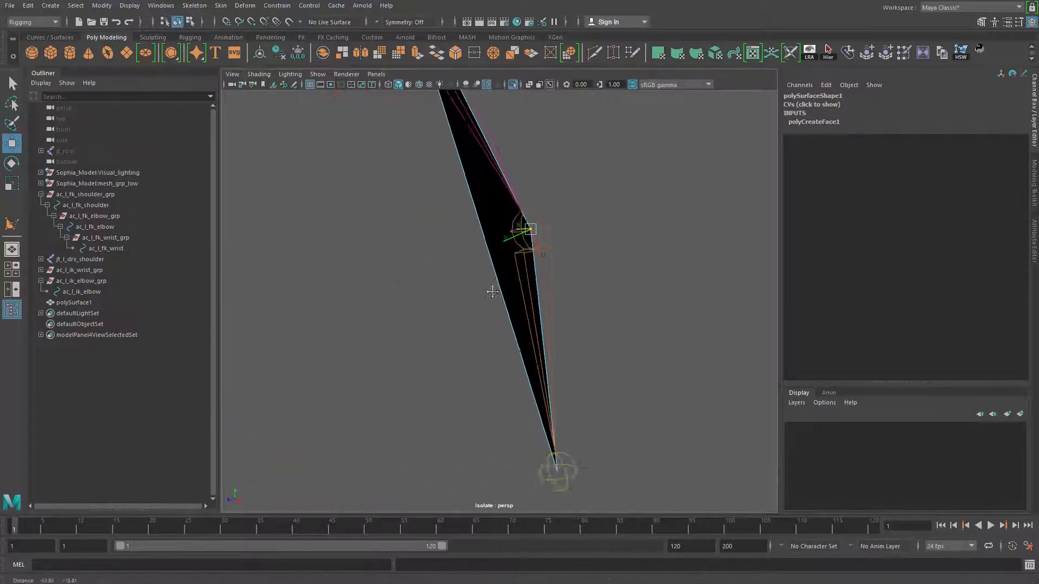
pyautogui.keyDown('alt'); pyautogui.moveTo(491, 290); pyautogui.dragTo(499, 352, button='middle'); pyautogui.keyUp('alt')
pyautogui.keyDown('alt'); pyautogui.moveTo(498, 352); pyautogui.dragTo(525, 349, button='right'); pyautogui.keyUp('alt')
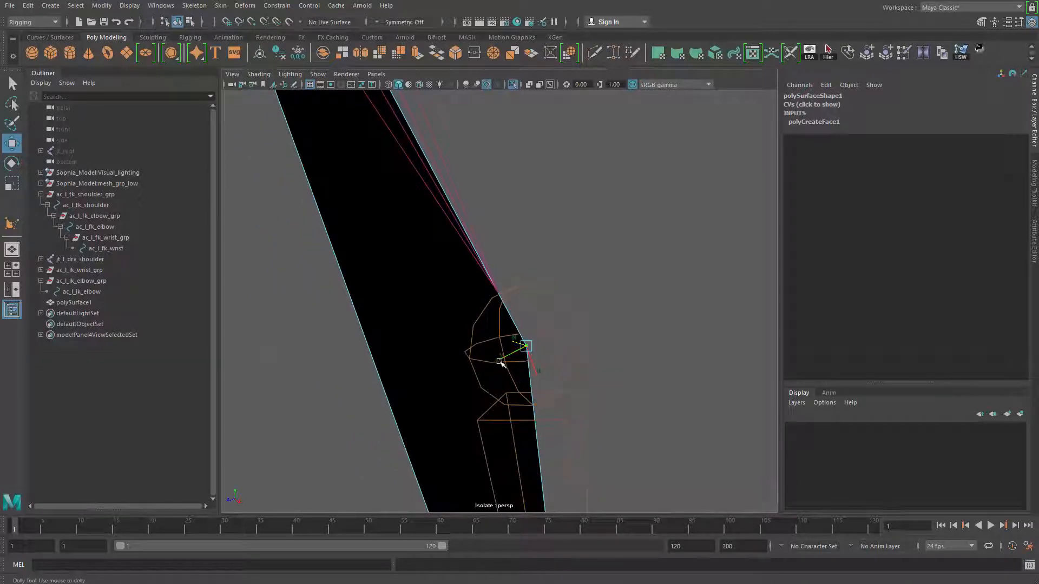
pyautogui.moveTo(499, 361); pyautogui.dragTo(713, 266)
pyautogui.keyDown('alt'); pyautogui.moveTo(696, 286); pyautogui.dragTo(545, 349, button='right'); pyautogui.keyUp('alt')
pyautogui.keyDown('alt'); pyautogui.moveTo(545, 349); pyautogui.dragTo(509, 326, button='middle'); pyautogui.keyUp('alt')
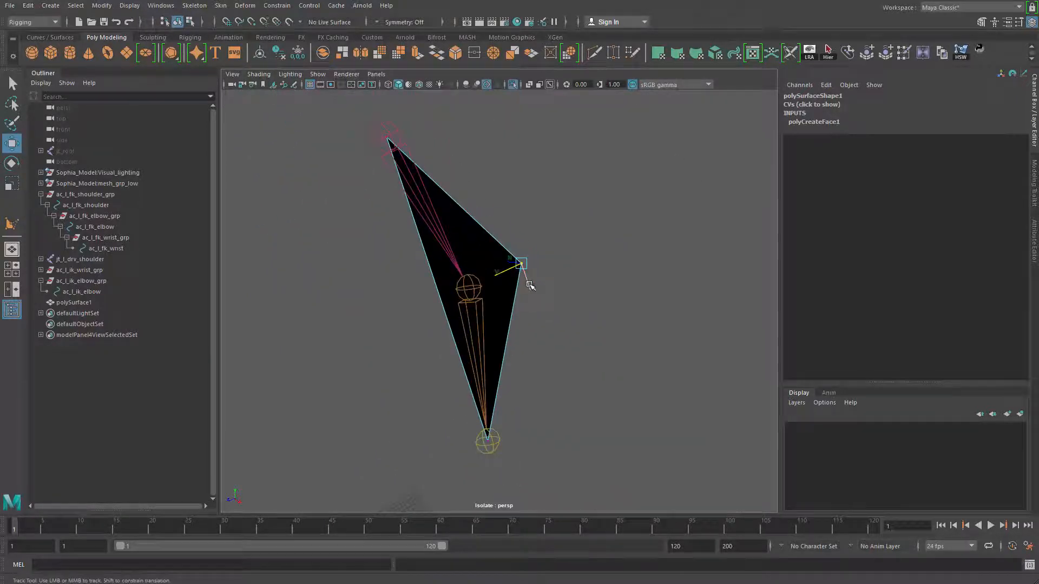
pyautogui.moveTo(530, 285); pyautogui.dragTo(458, 306)
# Fine-tune the pulled vertex's position behind the elbow within the triangle's plane.
pyautogui.keyDown('alt'); pyautogui.moveTo(476, 357); pyautogui.dragTo(543, 438, button='middle'); pyautogui.keyUp('alt')
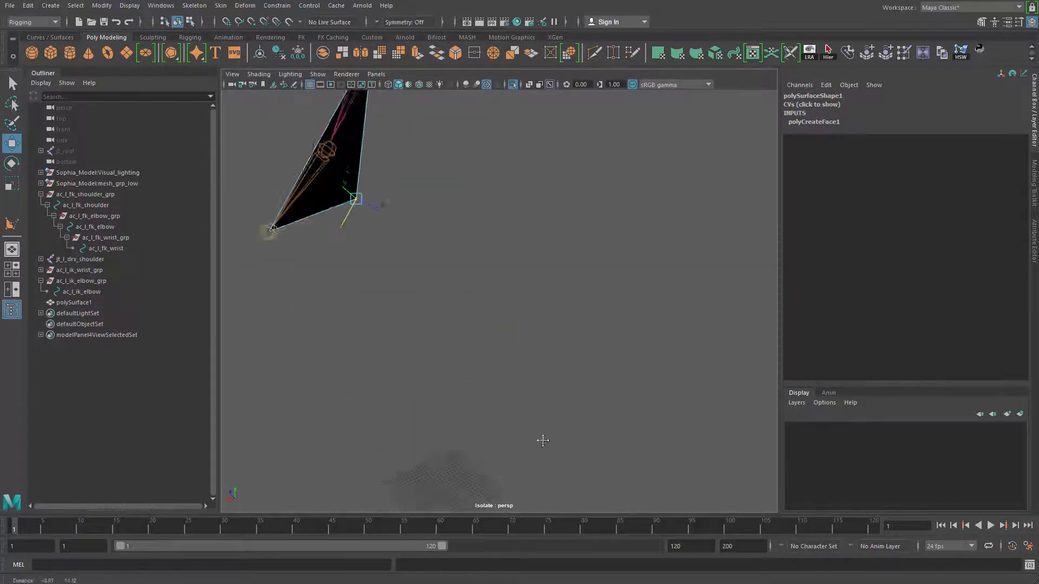
pyautogui.keyDown('alt'); pyautogui.moveTo(406, 362); pyautogui.dragTo(466, 366, button='right'); pyautogui.keyUp('alt')
pyautogui.keyDown('alt'); pyautogui.moveTo(466, 366); pyautogui.dragTo(545, 400, button='middle'); pyautogui.keyUp('alt')
pyautogui.keyDown('alt'); pyautogui.moveTo(472, 350); pyautogui.dragTo(557, 357); pyautogui.keyUp('alt')
pyautogui.keyDown('alt'); pyautogui.moveTo(557, 358); pyautogui.dragTo(503, 373, button='middle'); pyautogui.keyUp('alt')
pyautogui.keyDown('alt'); pyautogui.moveTo(514, 346); pyautogui.dragTo(526, 365); pyautogui.keyUp('alt')
pyautogui.moveTo(632, 338); pyautogui.dragTo(634, 312)
pyautogui.scroll(-3, 561, 297)
pyautogui.moveTo(561, 305)
pyautogui.keyDown('alt'); pyautogui.mouseDown()
pyautogui.moveTo(541, 313)
pyautogui.moveTo(631, 282)
pyautogui.moveTo(563, 309)
pyautogui.moveTo(573, 292)
pyautogui.mouseUp(); pyautogui.keyUp('alt')
# Return the triangle to object mode and select the whole polygon.
pyautogui.press('q')
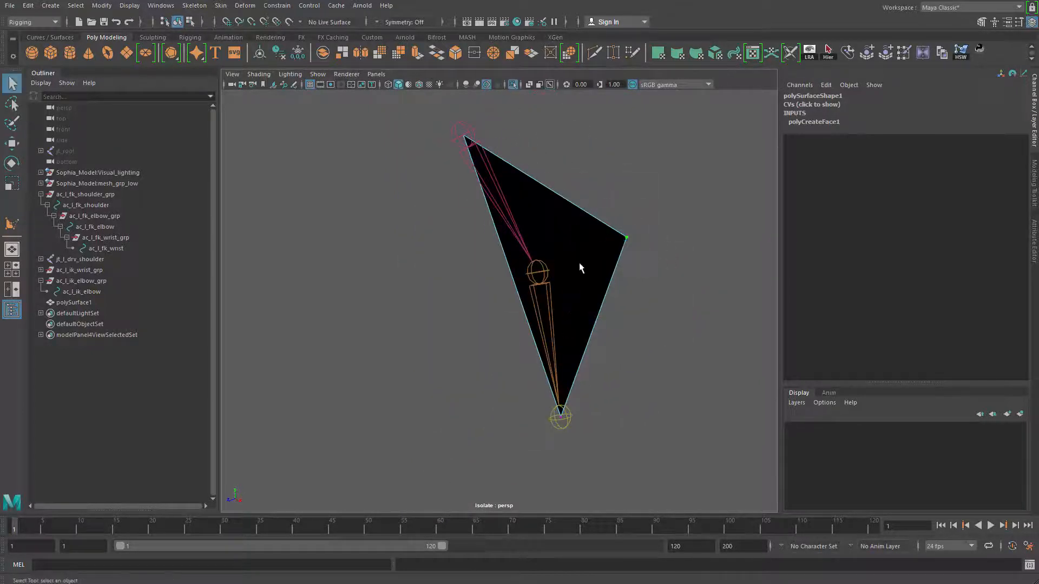
pyautogui.click(579, 281)
pyautogui.moveTo(580, 264); pyautogui.dragTo(609, 228, button='right')
pyautogui.click(591, 246)
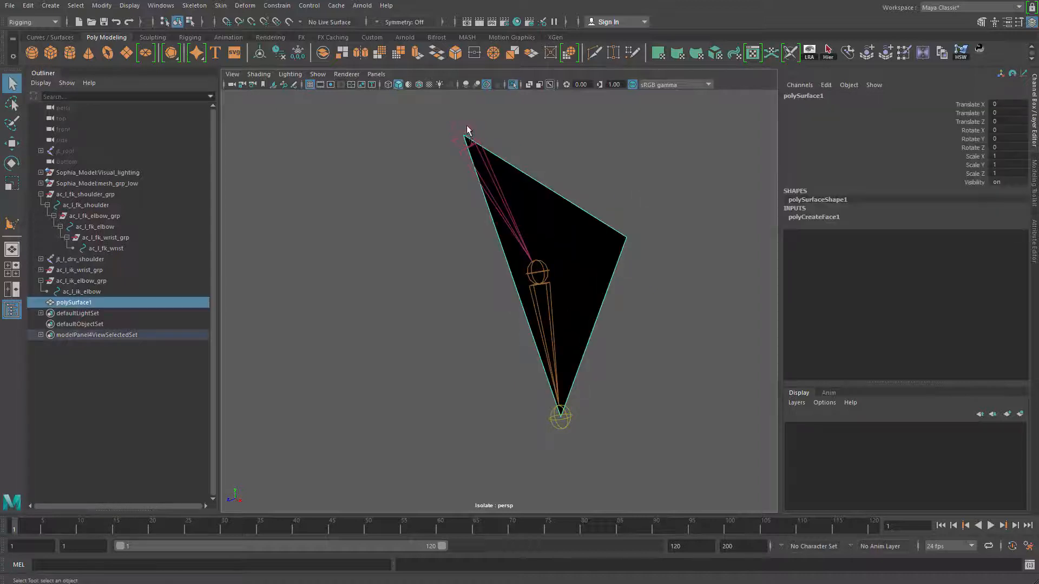
# Examine how the triangle's plane lines up with the shoulder, elbow and wrist joints.
pyautogui.click(465, 133)
pyautogui.press('Down')
pyautogui.press('Down')
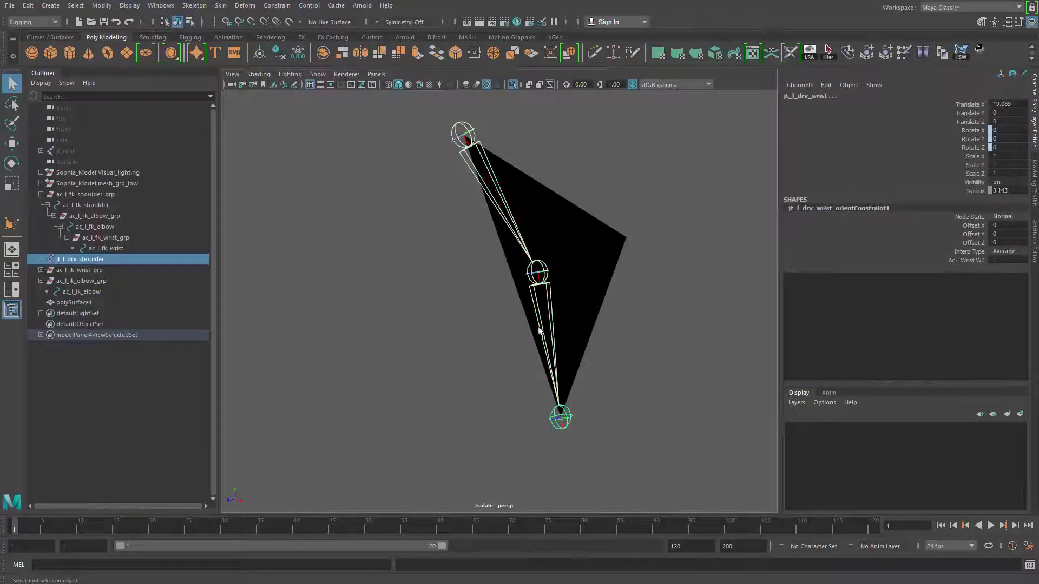
pyautogui.click(596, 283)
pyautogui.keyDown('alt'); pyautogui.moveTo(598, 387); pyautogui.dragTo(472, 399); pyautogui.keyUp('alt')
pyautogui.keyDown('alt'); pyautogui.moveTo(472, 394); pyautogui.dragTo(499, 312, button='middle'); pyautogui.keyUp('alt')
pyautogui.keyDown('alt'); pyautogui.moveTo(499, 312); pyautogui.dragTo(456, 371, button='right'); pyautogui.keyUp('alt')
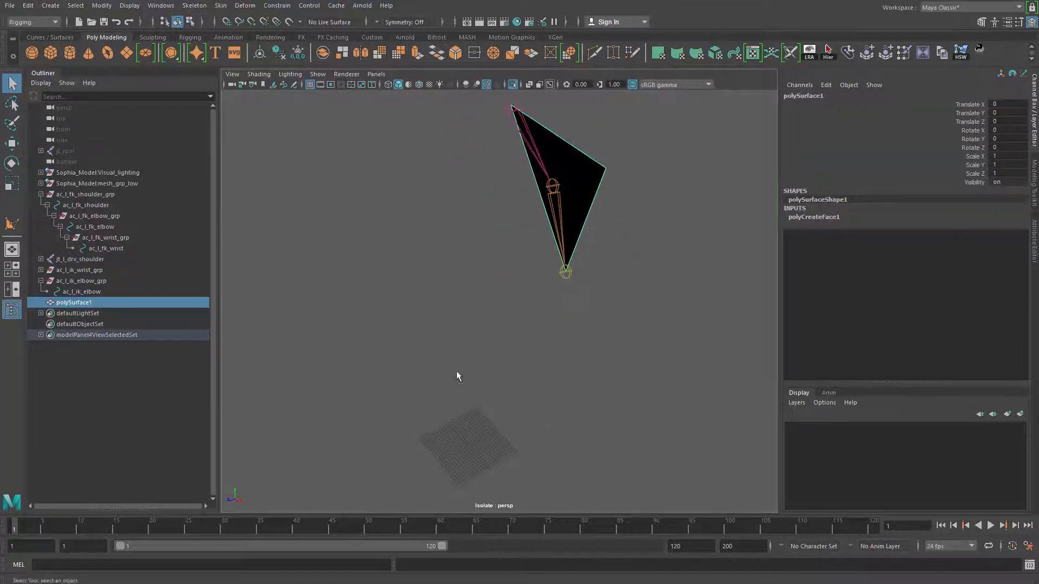
# Select ac_l_ik_elbow_grp and bring the full scene back out of isolation.
pyautogui.click(261, 320)
pyautogui.click(78, 282)
pyautogui.keyDown('alt'); pyautogui.moveTo(382, 290); pyautogui.dragTo(424, 286); pyautogui.keyUp('alt')
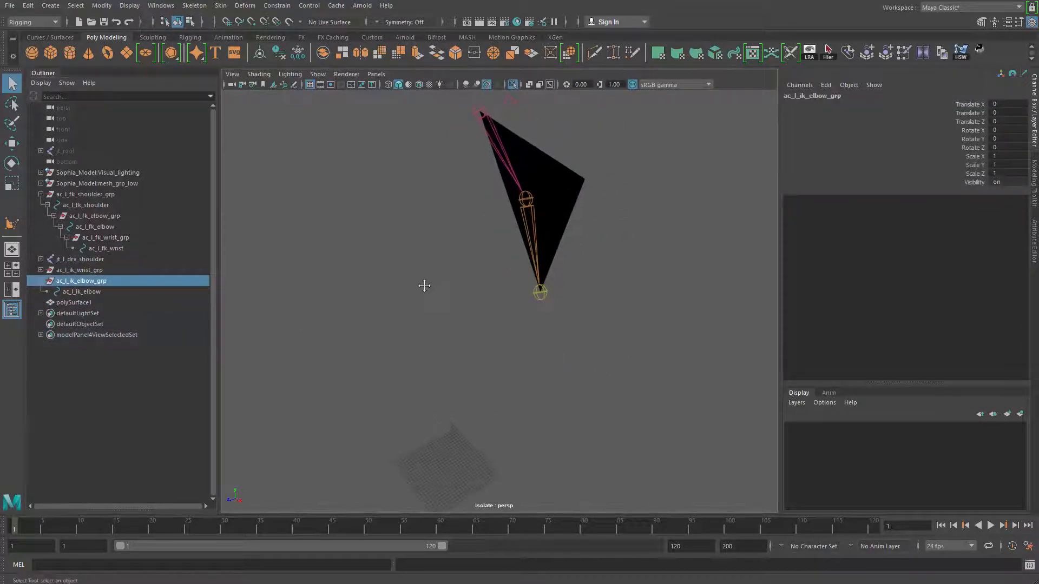
pyautogui.hotkey('ctrl', '1')
# Move ac_l_ik_elbow_grp to the triangle's outer vertex behind the left elbow using point snapping.
pyautogui.press('w')
pyautogui.keyDown('alt'); pyautogui.moveTo(457, 405); pyautogui.dragTo(527, 351); pyautogui.keyUp('alt')
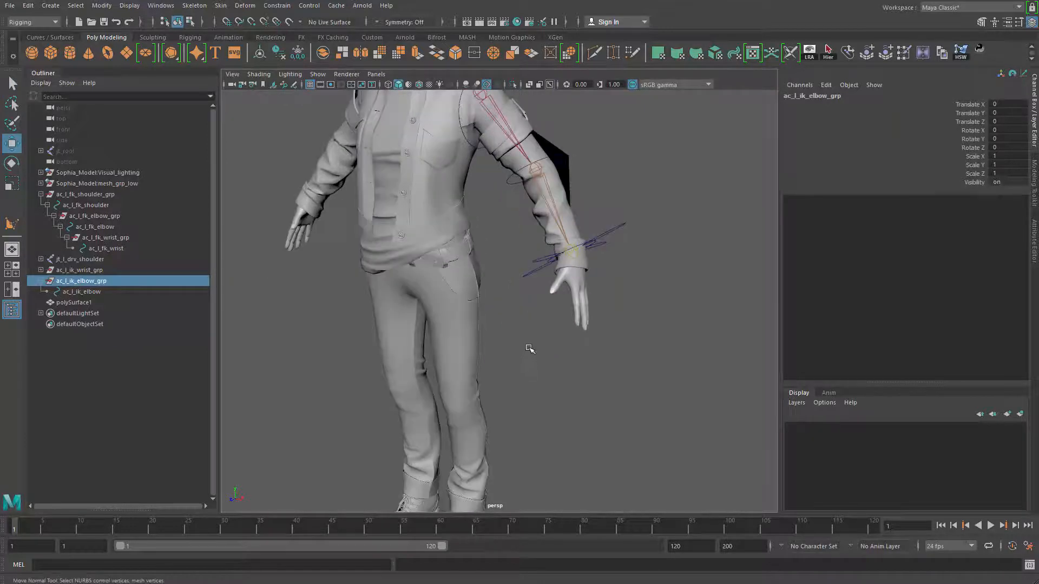
pyautogui.moveTo(530, 344); pyautogui.dragTo(441, 299, button='right')
pyautogui.keyDown('alt'); pyautogui.moveTo(406, 306); pyautogui.dragTo(643, 109); pyautogui.keyUp('alt')
pyautogui.press('v')
pyautogui.press('f')
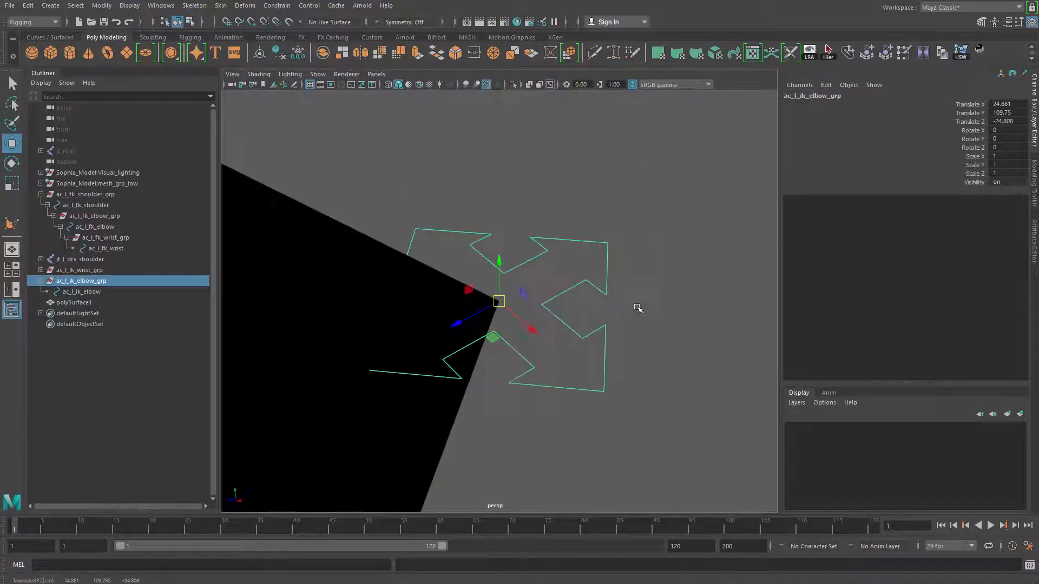
# Delete the black helper polygon polySurface1 behind the left arm.
pyautogui.scroll(-3, 622, 309)
pyautogui.keyDown('alt'); pyautogui.moveTo(472, 319); pyautogui.dragTo(550, 336); pyautogui.keyUp('alt')
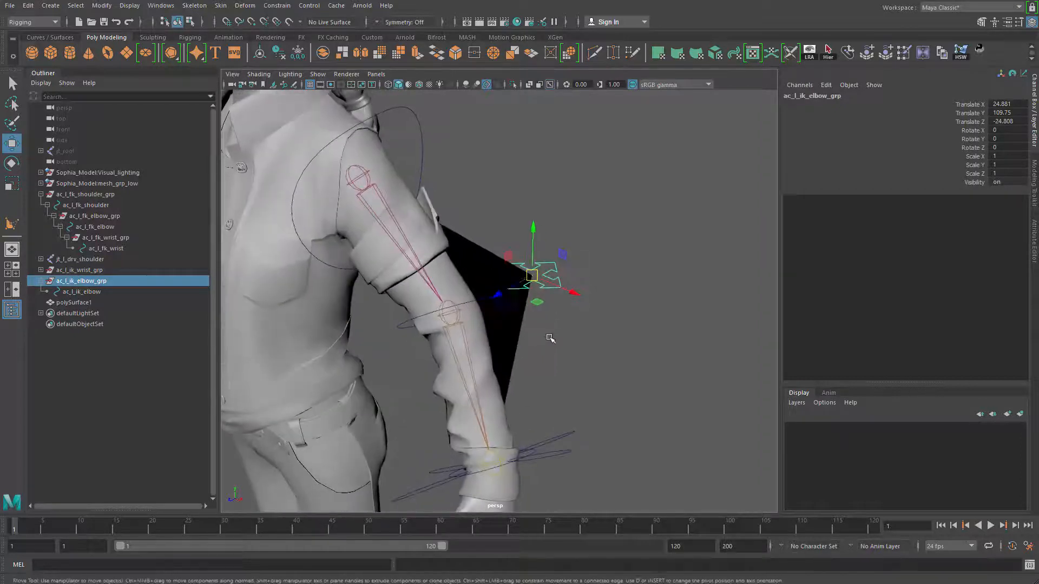
pyautogui.press('q')
pyautogui.click(548, 336)
pyautogui.click(517, 323)
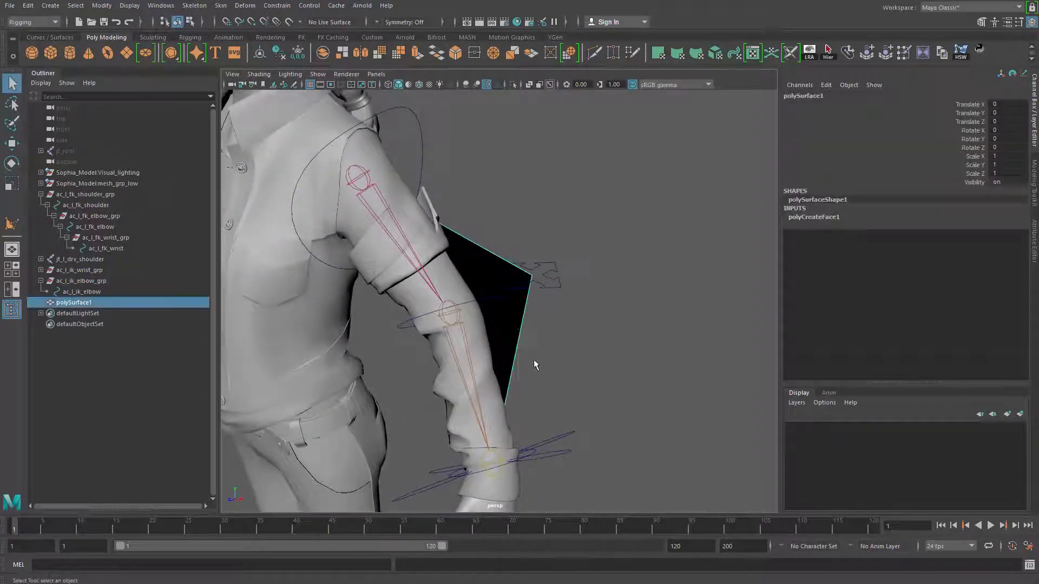
pyautogui.press('Delete')
pyautogui.keyDown('alt'); pyautogui.moveTo(485, 335); pyautogui.dragTo(498, 341); pyautogui.keyUp('alt')
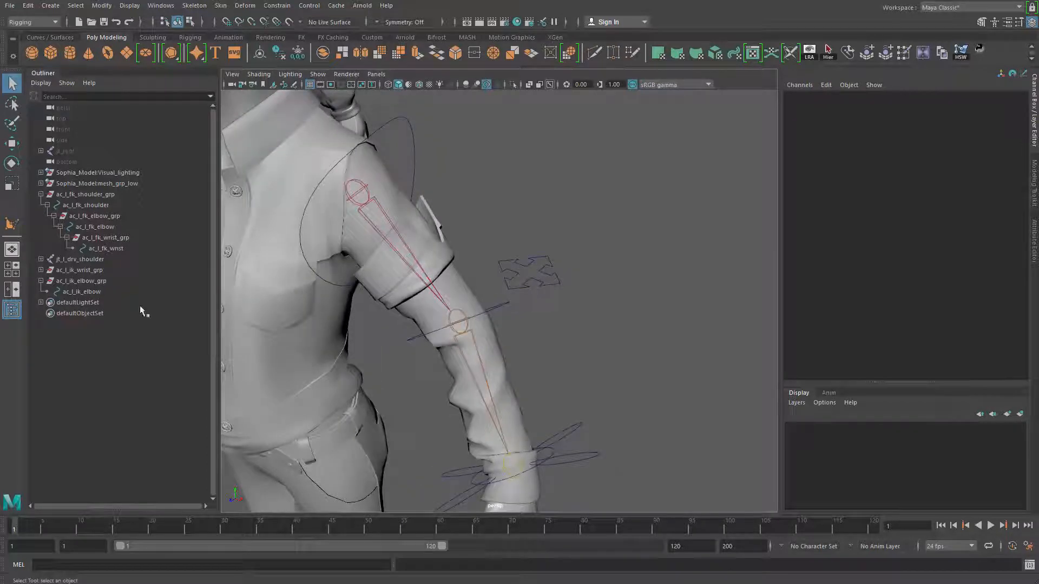
# Try rotating the ac_l_ik_elbow control itself about Z instead of its group.
pyautogui.keyDown('alt'); pyautogui.moveTo(534, 292); pyautogui.dragTo(558, 324); pyautogui.keyUp('alt')
pyautogui.press('e')
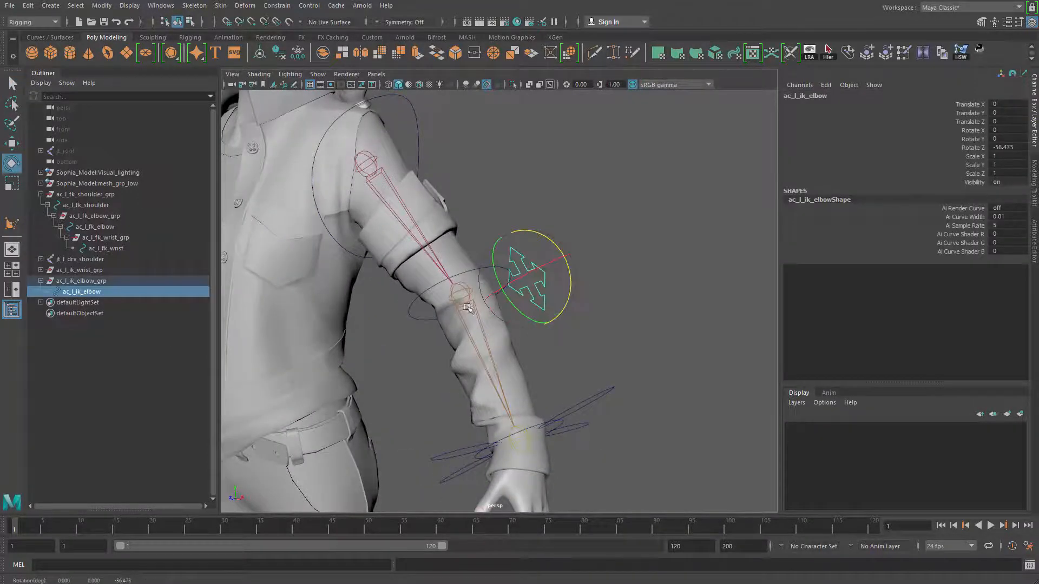
pyautogui.keyDown('alt'); pyautogui.moveTo(568, 364); pyautogui.dragTo(556, 343); pyautogui.keyUp('alt')
pyautogui.click(247, 339)
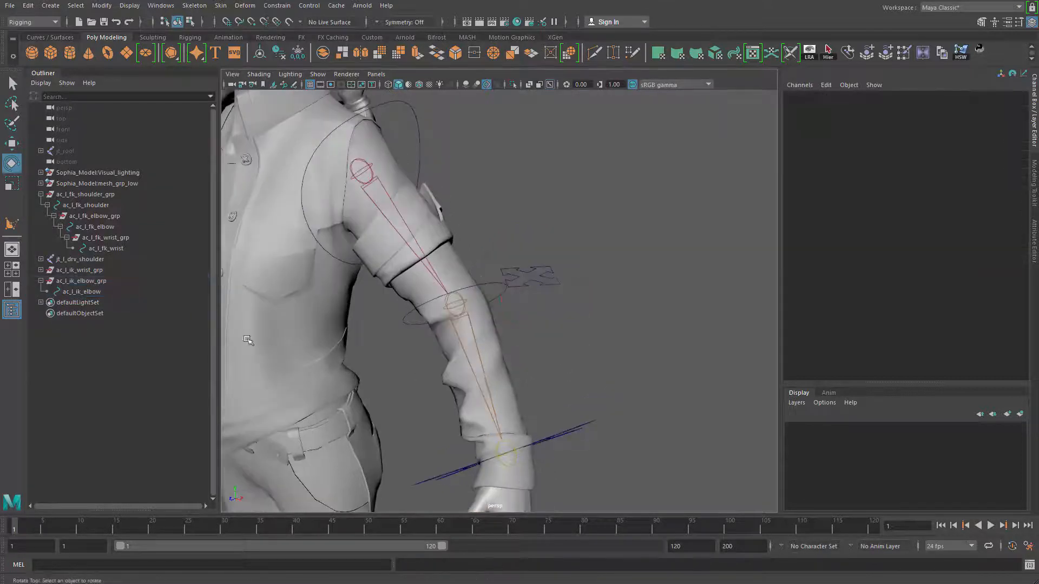
# Match the rotation of ac_l_ik_elbow_grp to the left driver elbow joint, jt_l_drv_elbow.
pyautogui.click(103, 280)
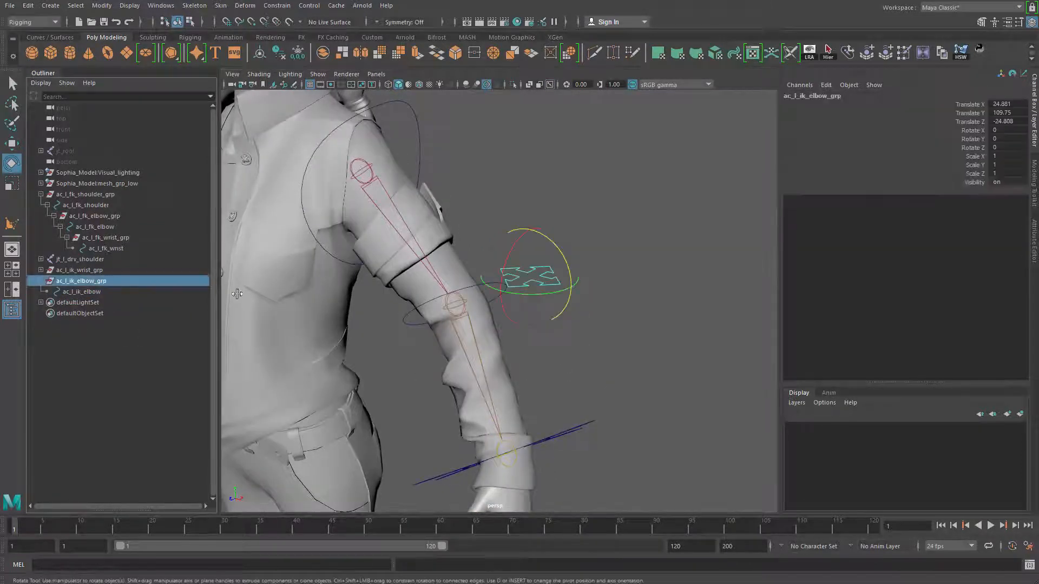
pyautogui.keyDown('shift'); pyautogui.click(467, 316); pyautogui.keyUp('shift')
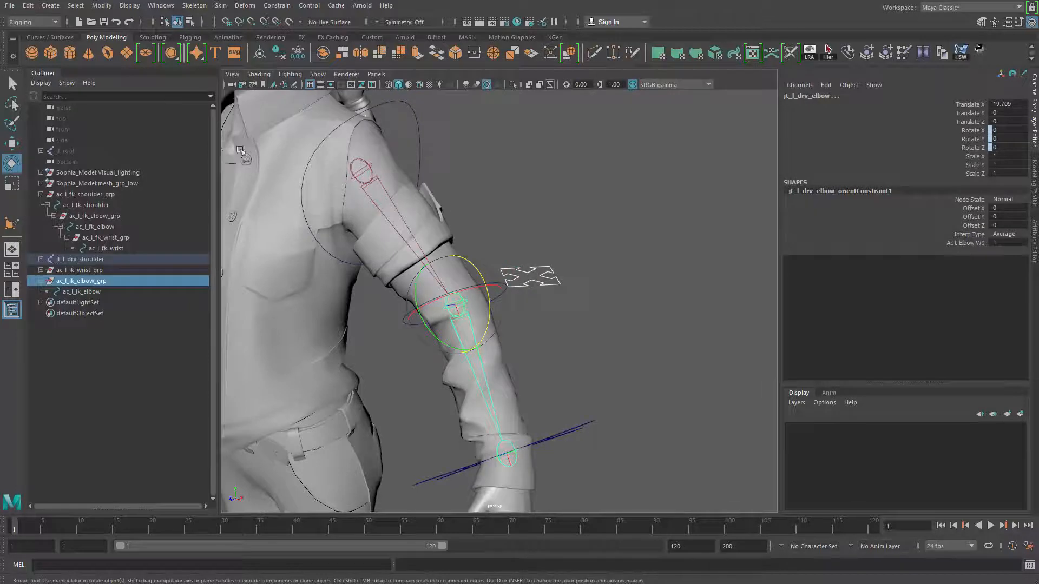
pyautogui.click(102, 5)
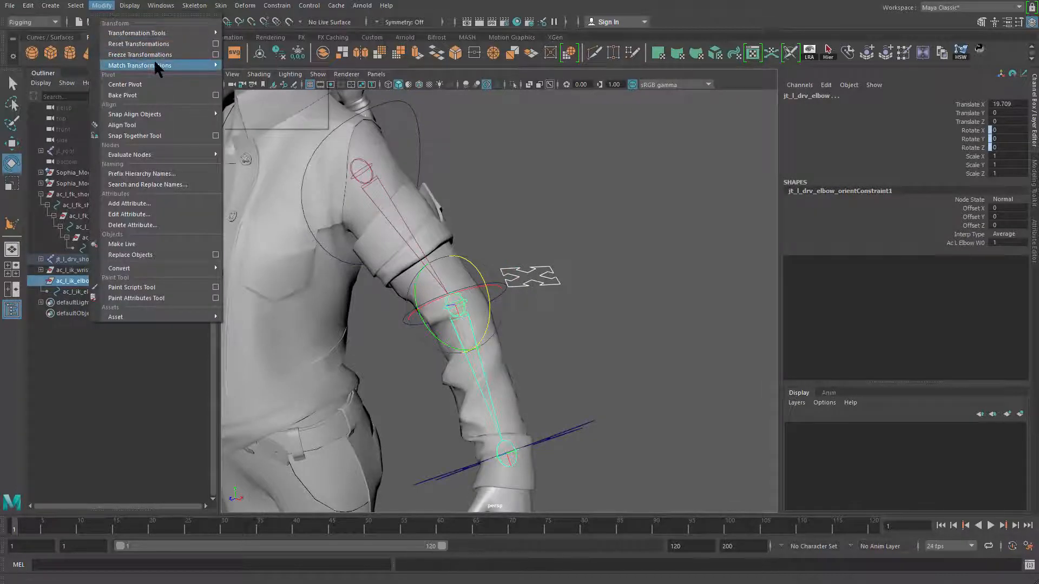
pyautogui.moveTo(193, 61)
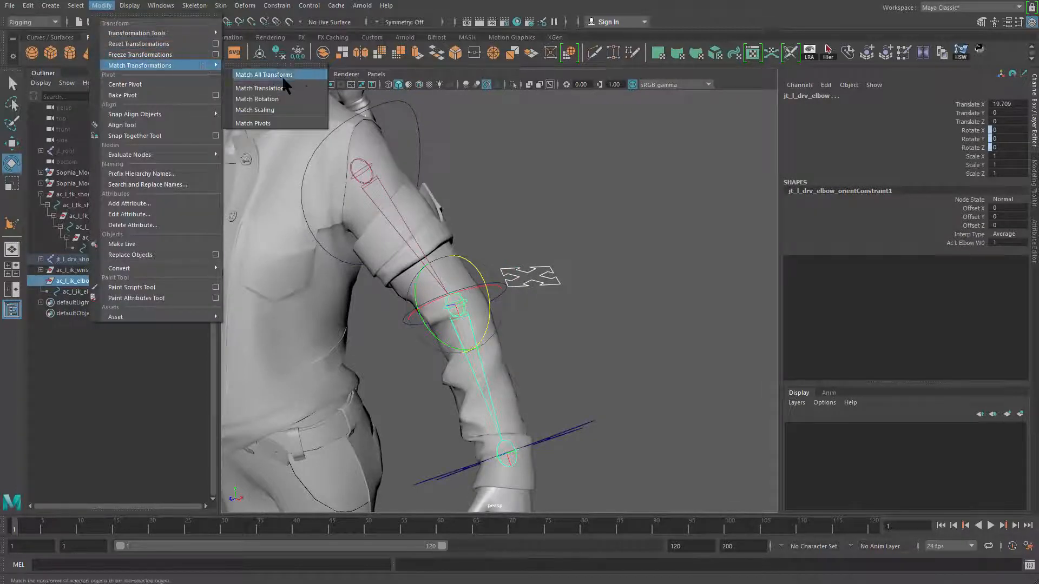
pyautogui.click(291, 98)
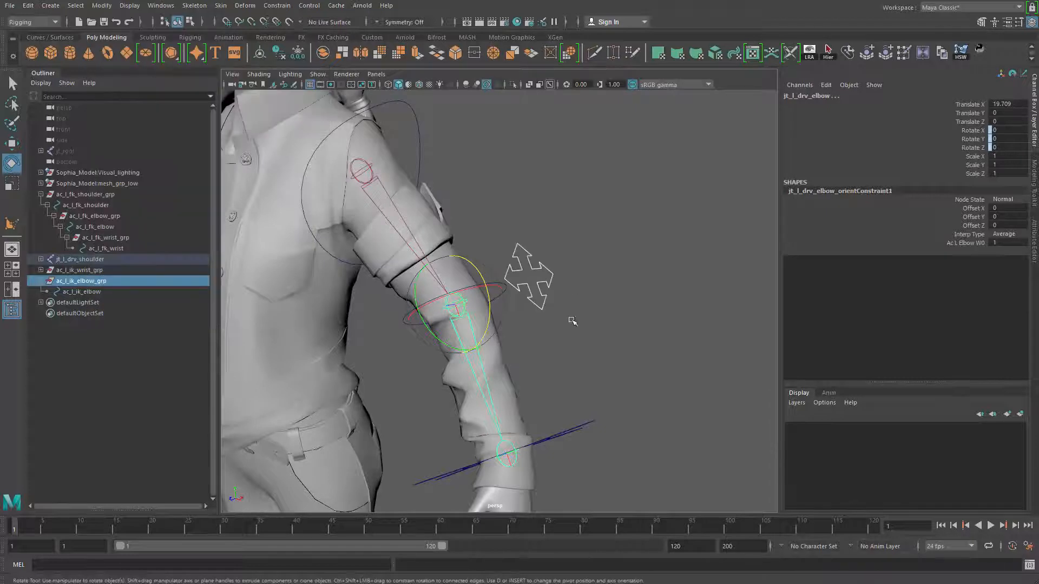
# Rotate all control vertices of the ac_l_ik_elbow curve so the flat of the four-way arrow faces the elbow.
pyautogui.click(558, 252)
pyautogui.click(522, 268)
pyautogui.moveTo(531, 282); pyautogui.dragTo(480, 257, button='right')
pyautogui.moveTo(461, 186); pyautogui.dragTo(595, 337)
pyautogui.click(590, 209)
pyautogui.hotkey('ctrl', 'z')
pyautogui.hotkey('ctrl', 'z')
pyautogui.moveTo(596, 204); pyautogui.dragTo(495, 358)
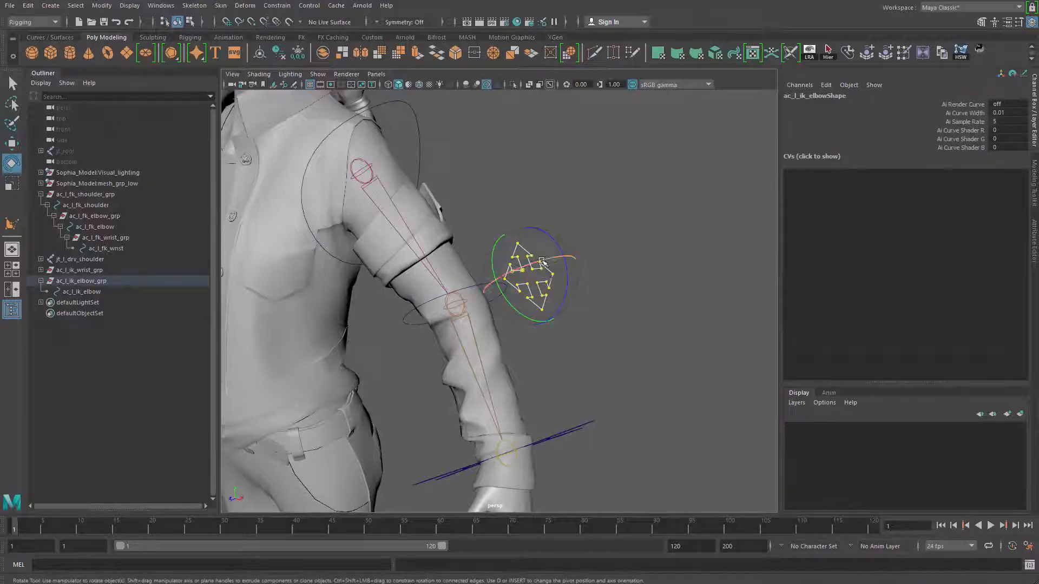
pyautogui.moveTo(541, 262); pyautogui.dragTo(464, 296)
pyautogui.keyDown('alt'); pyautogui.moveTo(539, 325); pyautogui.dragTo(574, 260); pyautogui.keyUp('alt')
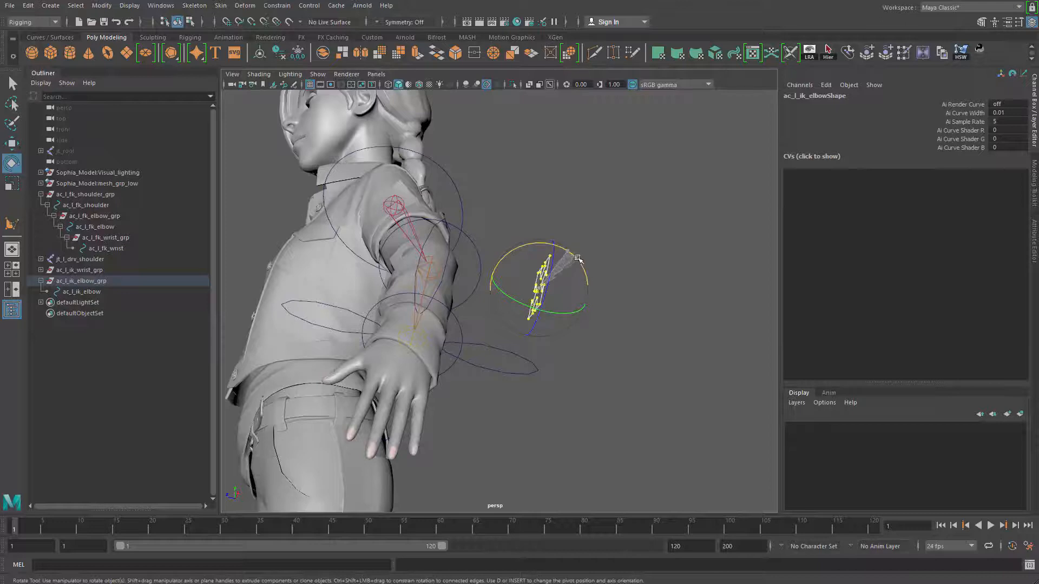
pyautogui.keyDown('alt'); pyautogui.moveTo(529, 331); pyautogui.dragTo(610, 346); pyautogui.keyUp('alt')
pyautogui.scroll(3, 595, 325)
# Pull the arrow's inner control vertices away from the elbow with soft selection to curve the shape, and return ac_l_ik_elbow to object selection.
pyautogui.press('q')
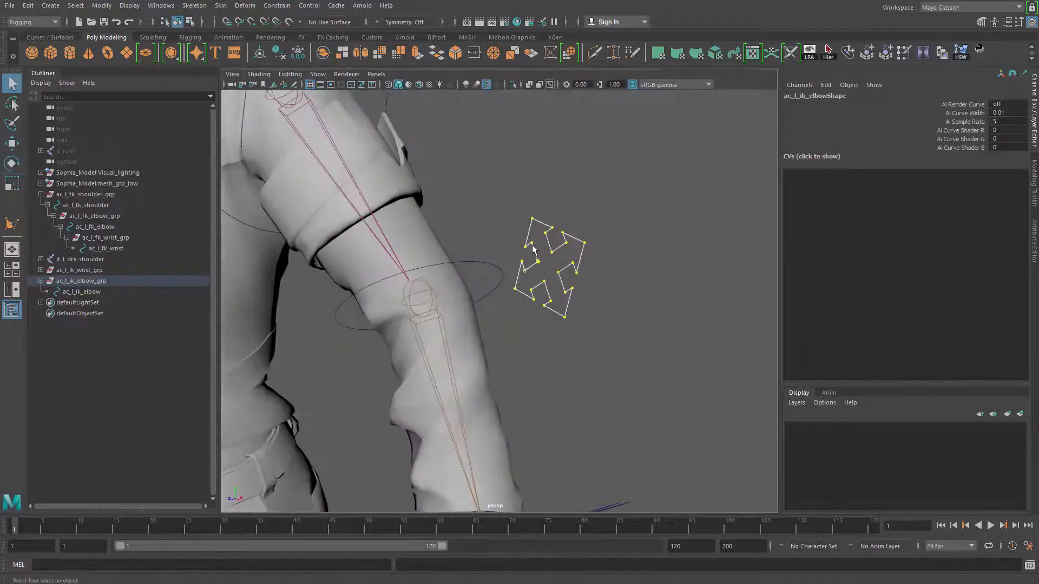
pyautogui.press('w')
pyautogui.press('b')
pyautogui.moveTo(514, 276); pyautogui.dragTo(329, 297)
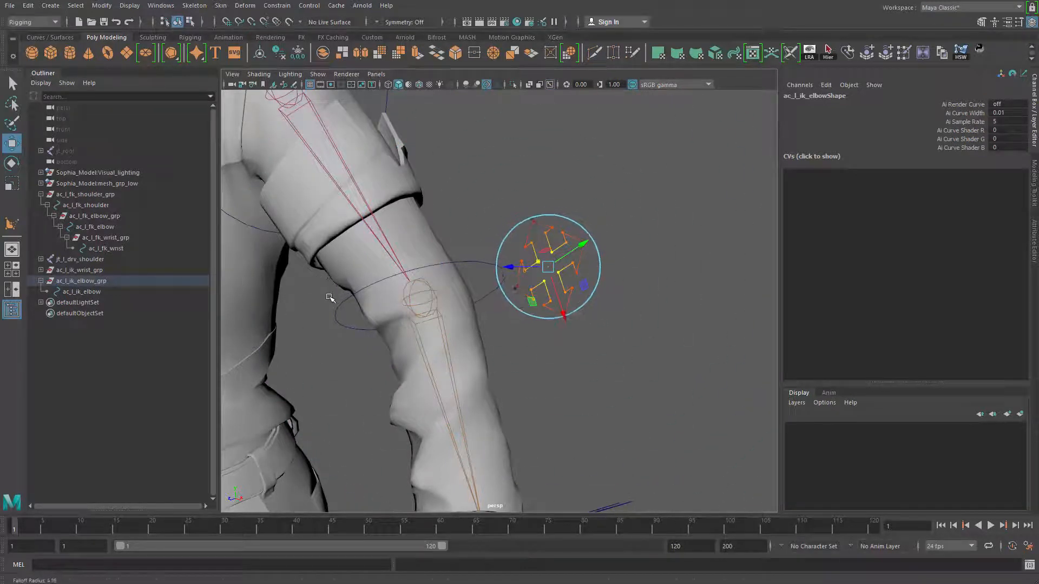
pyautogui.keyDown('alt'); pyautogui.moveTo(444, 314); pyautogui.dragTo(381, 307); pyautogui.keyUp('alt')
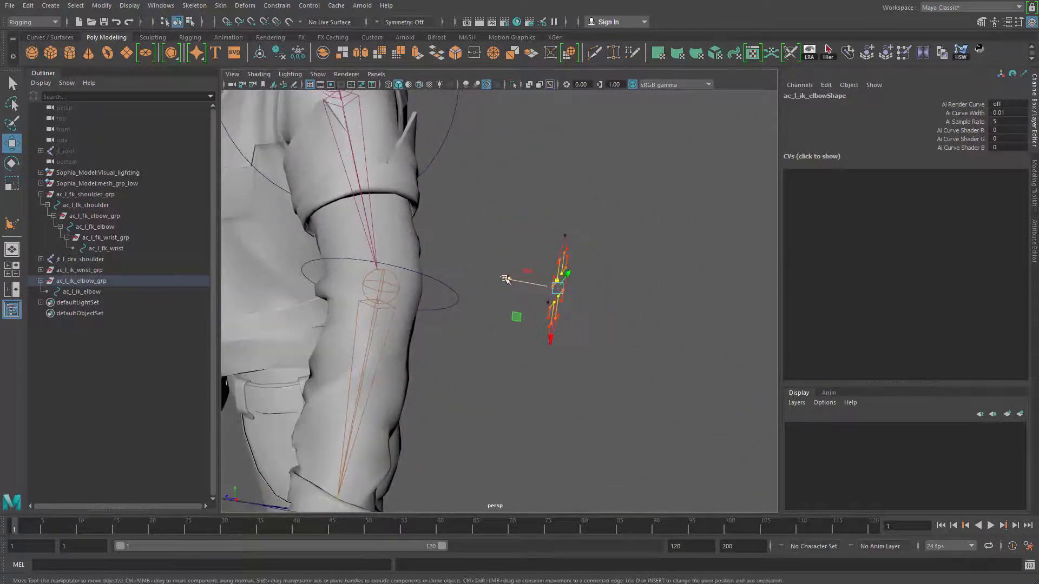
pyautogui.moveTo(506, 280); pyautogui.dragTo(529, 287)
pyautogui.press('q')
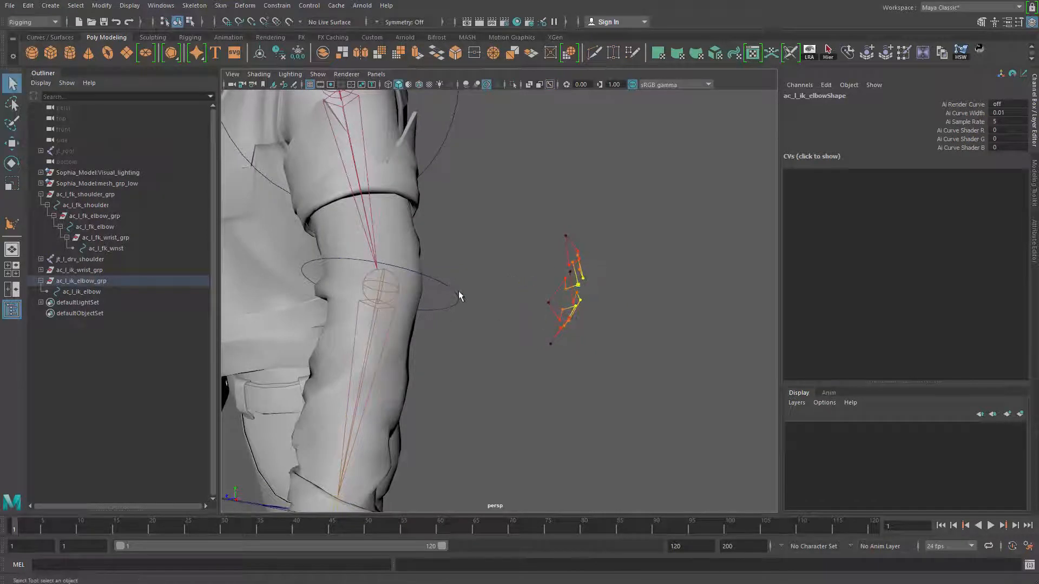
pyautogui.click(458, 295)
pyautogui.keyDown('alt'); pyautogui.moveTo(519, 324); pyautogui.dragTo(544, 333); pyautogui.keyUp('alt')
pyautogui.click(564, 317)
pyautogui.keyDown('alt'); pyautogui.moveTo(633, 399); pyautogui.dragTo(514, 407); pyautogui.keyUp('alt')
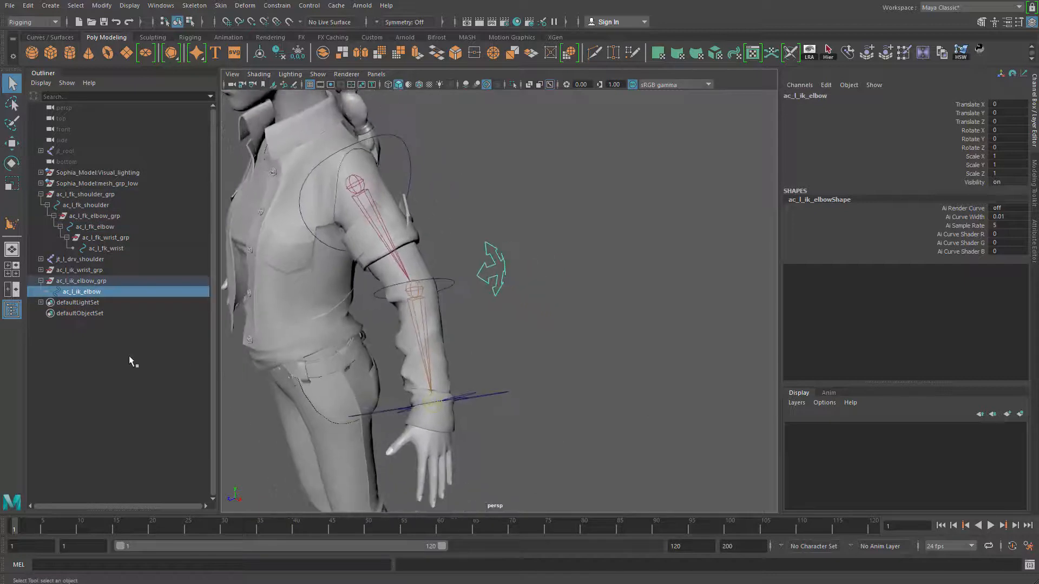
# Compare the translate and rotate channels of ac_l_ik_elbow_grp with those of the ac_l_ik_elbow control.
pyautogui.click(77, 281)
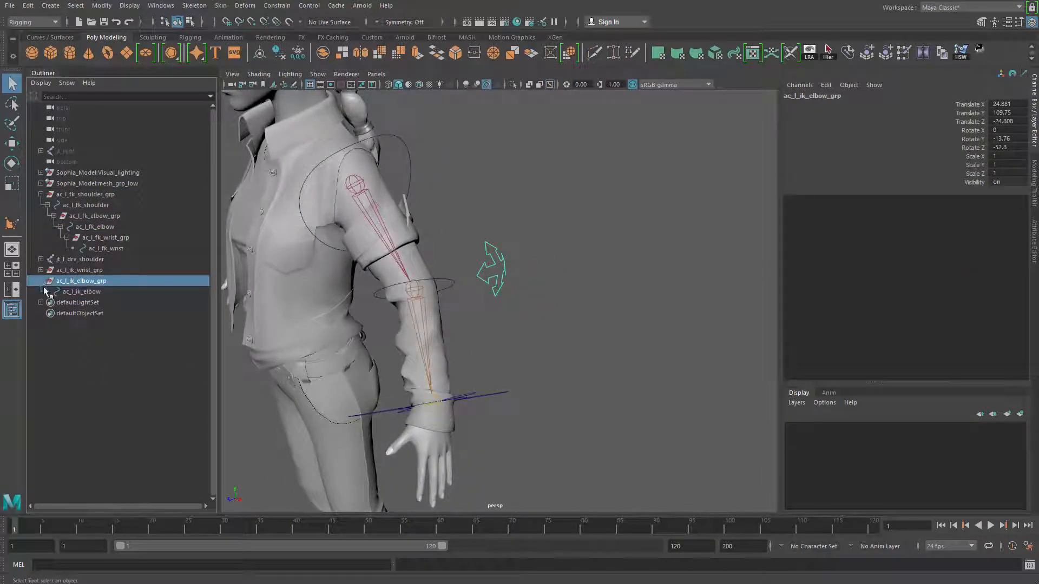
pyautogui.scroll(-3, 414, 355)
pyautogui.keyDown('alt'); pyautogui.moveTo(415, 355); pyautogui.dragTo(440, 346); pyautogui.keyUp('alt')
pyautogui.scroll(5, 496, 327)
pyautogui.moveTo(529, 240); pyautogui.dragTo(488, 290)
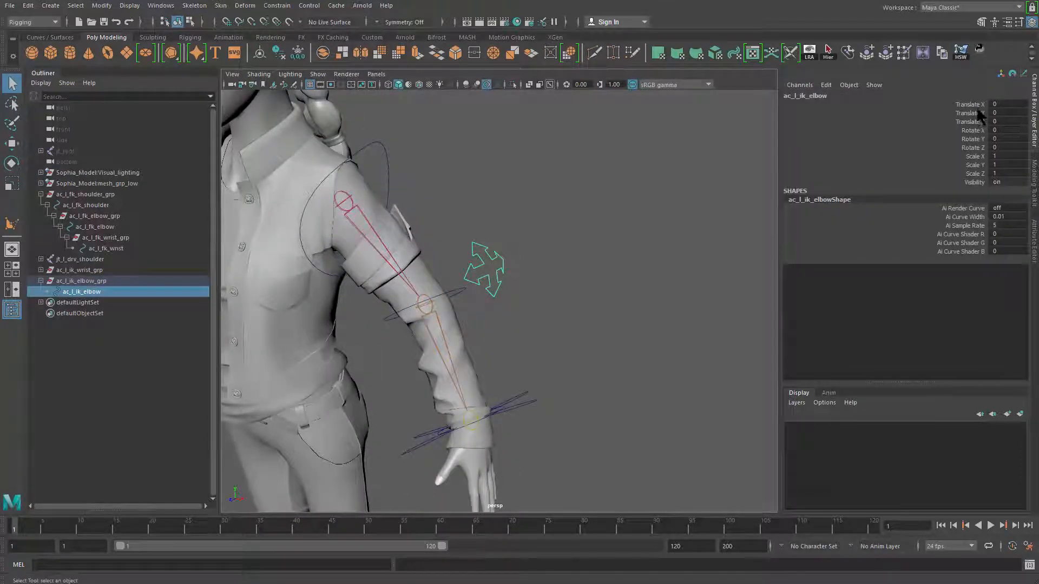
pyautogui.moveTo(974, 104); pyautogui.dragTo(965, 161)
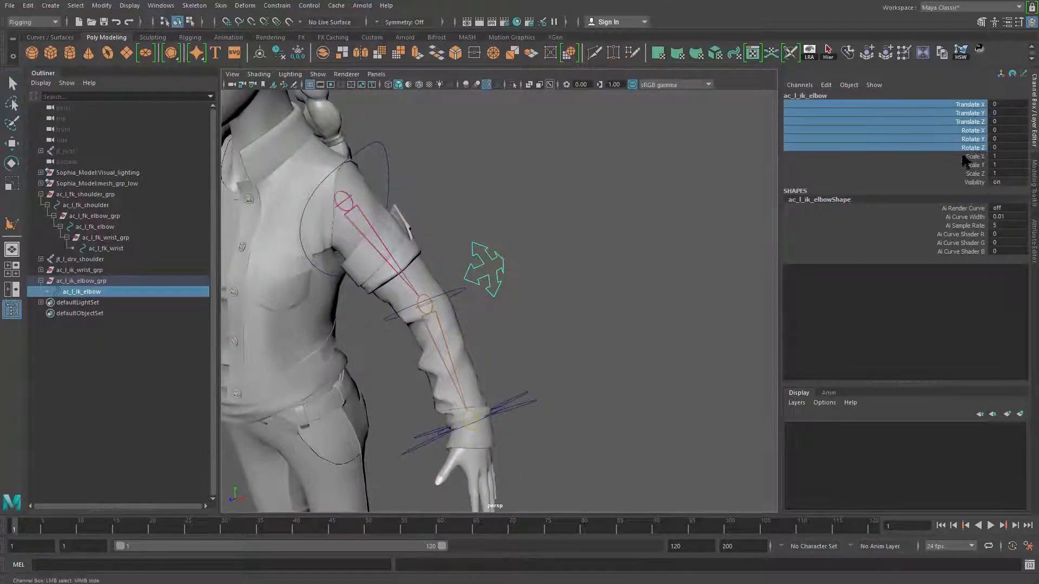
pyautogui.click(530, 296)
# Examine the elbow control's shape and placement behind the left arm from several angles.
pyautogui.moveTo(533, 237); pyautogui.dragTo(505, 291)
pyautogui.scroll(-5, 588, 335)
pyautogui.moveTo(588, 336)
pyautogui.keyDown('alt'); pyautogui.mouseDown()
pyautogui.moveTo(471, 305)
pyautogui.moveTo(507, 341)
pyautogui.mouseUp(); pyautogui.keyUp('alt')
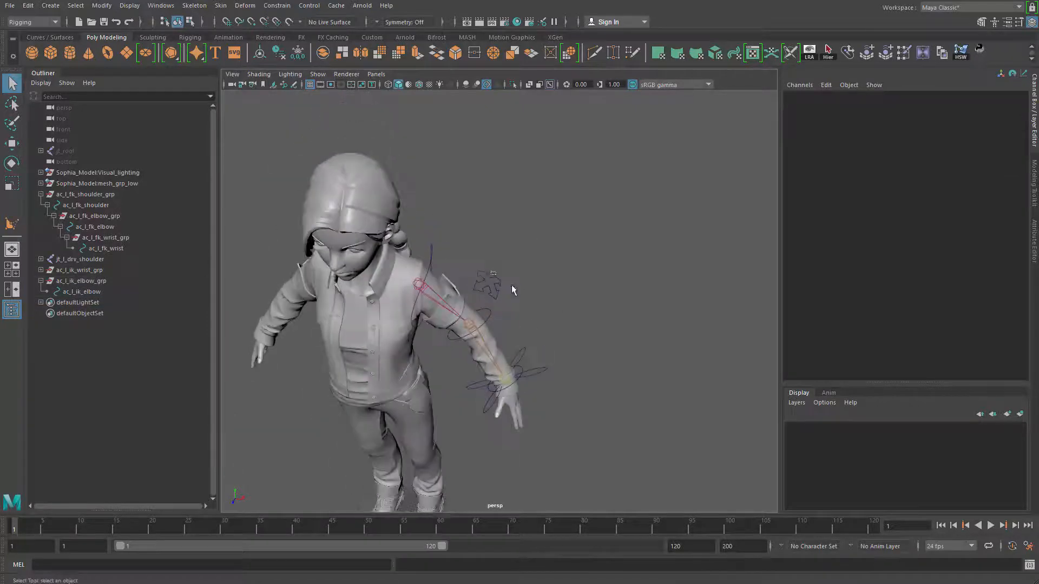
pyautogui.moveTo(511, 284); pyautogui.dragTo(490, 272)
pyautogui.keyDown('alt'); pyautogui.moveTo(511, 289); pyautogui.dragTo(494, 311); pyautogui.keyUp('alt')
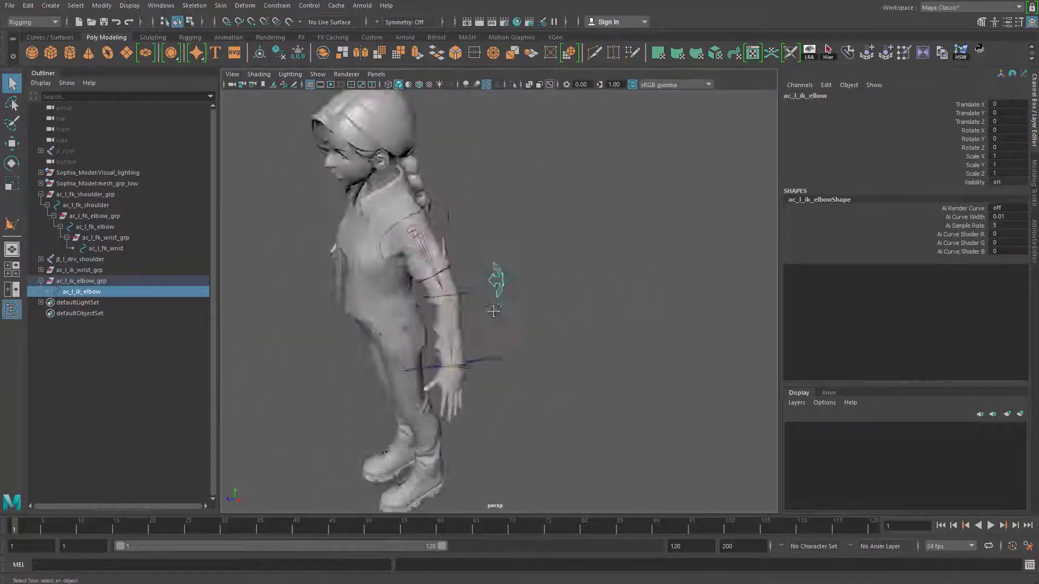
pyautogui.keyDown('alt'); pyautogui.moveTo(493, 311); pyautogui.dragTo(486, 258, button='middle'); pyautogui.keyUp('alt')
pyautogui.scroll(5, 519, 303)
pyautogui.click(538, 335)
pyautogui.keyDown('alt'); pyautogui.moveTo(582, 261); pyautogui.dragTo(575, 251); pyautogui.keyUp('alt')
pyautogui.keyDown('alt'); pyautogui.moveTo(526, 308); pyautogui.dragTo(484, 243); pyautogui.keyUp('alt')
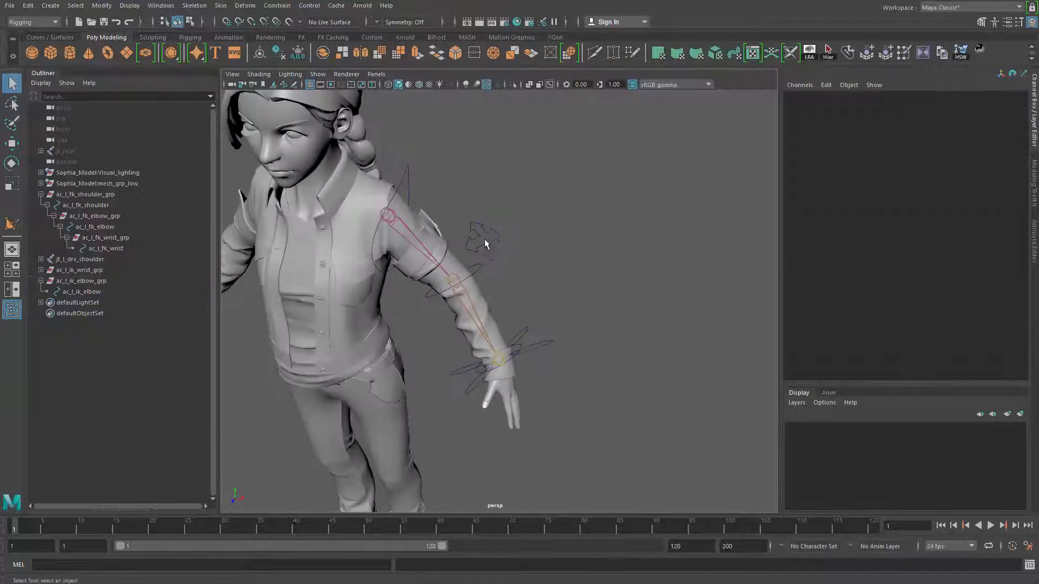
pyautogui.keyDown('alt'); pyautogui.moveTo(546, 338); pyautogui.dragTo(569, 282); pyautogui.keyUp('alt')
pyautogui.keyDown('alt'); pyautogui.moveTo(569, 281); pyautogui.dragTo(571, 302, button='middle'); pyautogui.keyUp('alt')
pyautogui.keyDown('alt'); pyautogui.moveTo(570, 300); pyautogui.dragTo(569, 289); pyautogui.keyUp('alt')
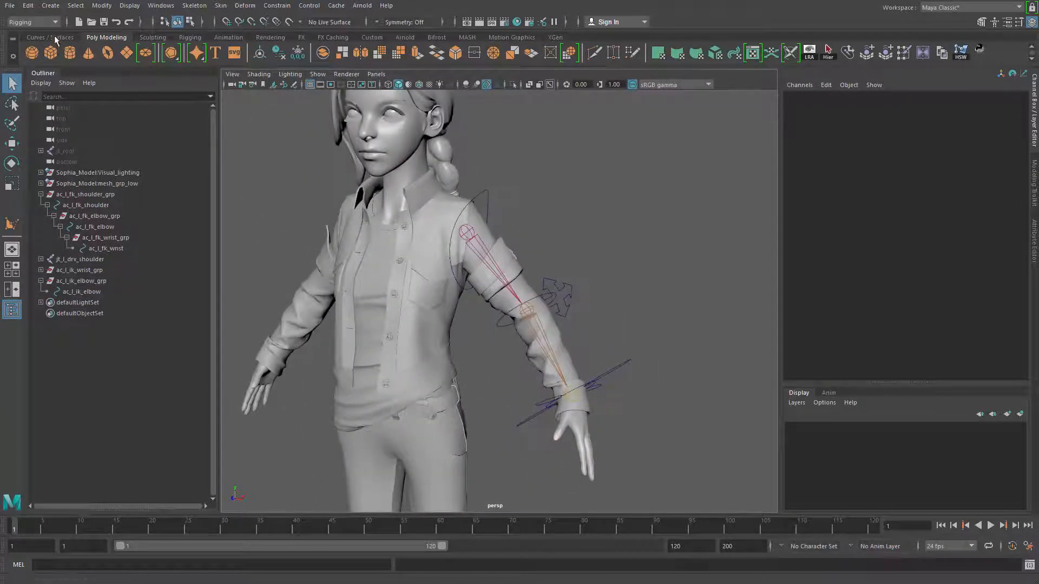
# Create an IK handle with the Rotate-Plane Solver from the left driver shoulder joint to the left driver wrist joint.
pyautogui.click(193, 7)
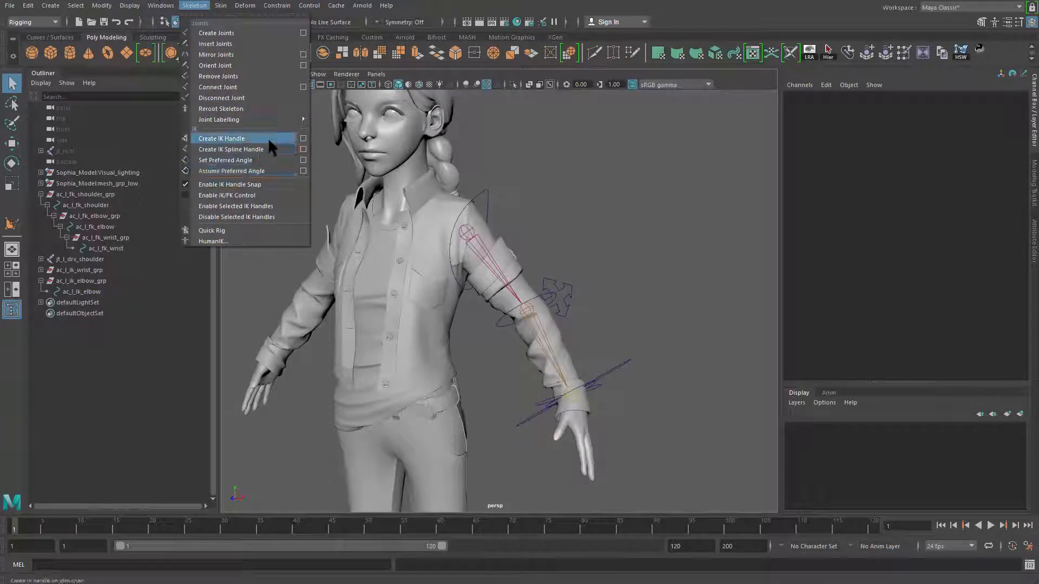
pyautogui.click(304, 139)
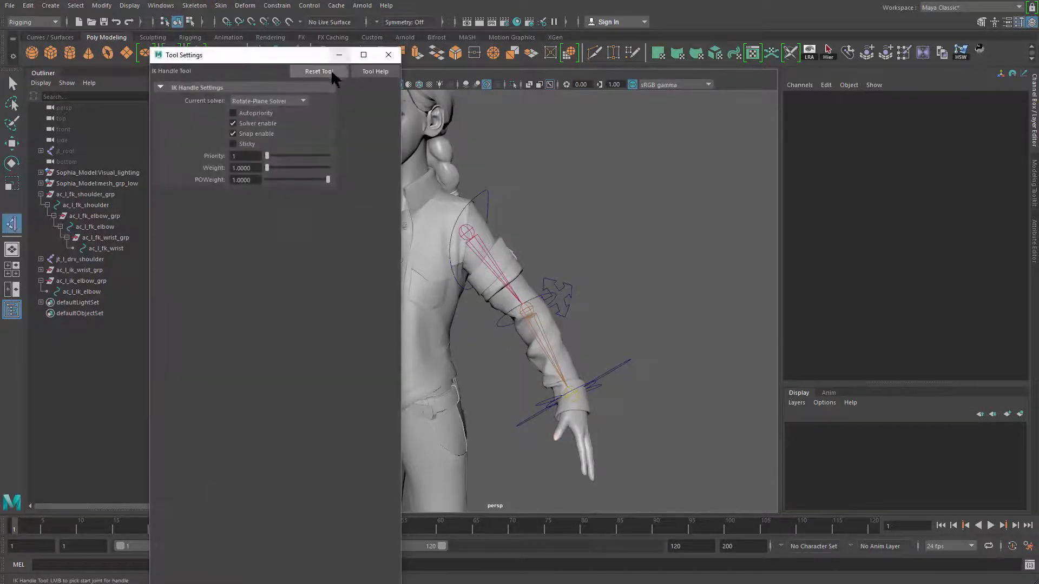
pyautogui.click(390, 55)
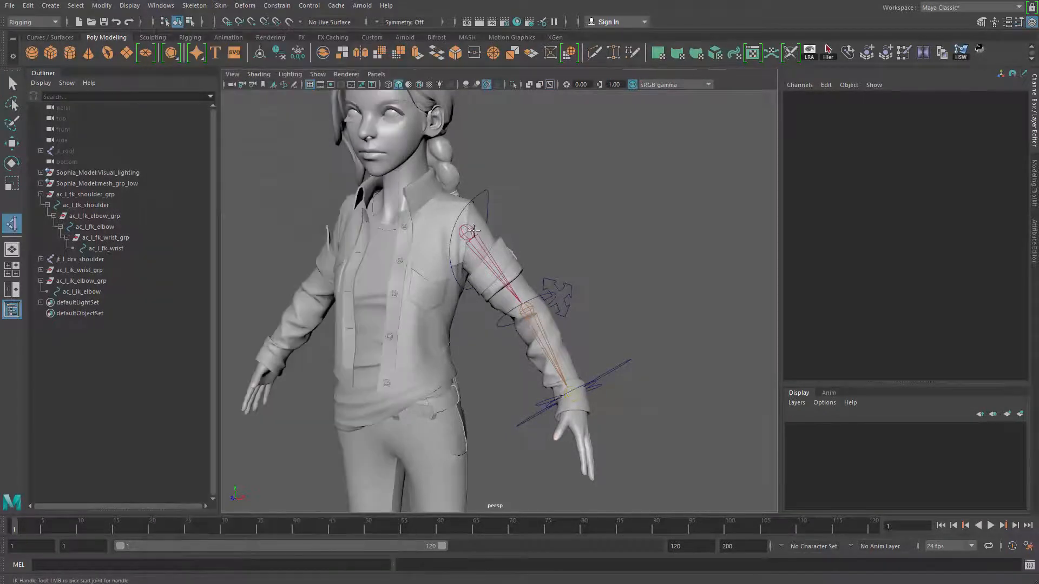
pyautogui.click(484, 247)
pyautogui.keyDown('alt'); pyautogui.moveTo(553, 373); pyautogui.dragTo(501, 283, button='middle'); pyautogui.keyUp('alt')
pyautogui.keyDown('alt'); pyautogui.moveTo(501, 283); pyautogui.dragTo(577, 345, button='right'); pyautogui.keyUp('alt')
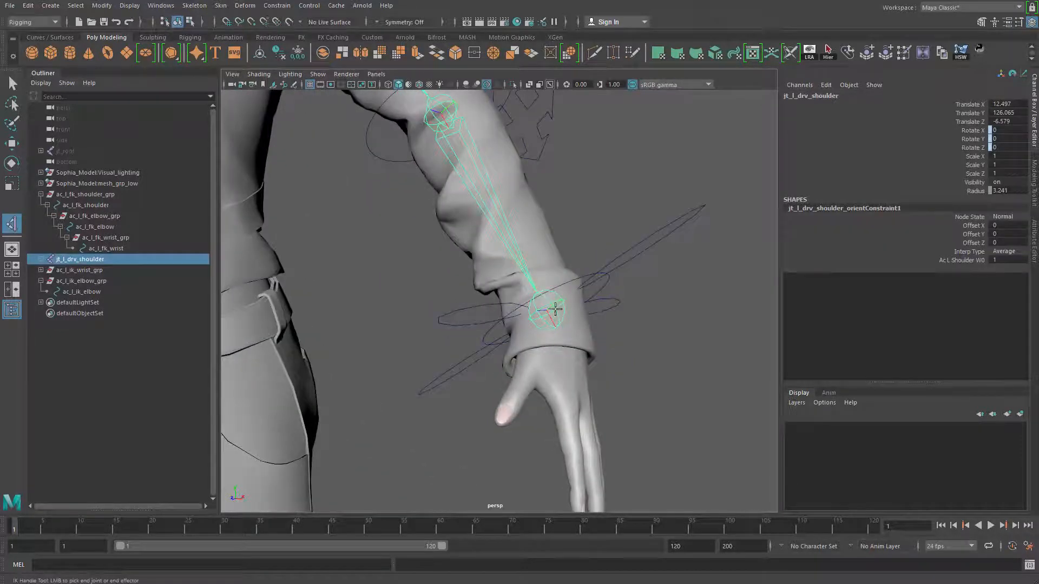
pyautogui.click(554, 307)
pyautogui.keyDown('alt'); pyautogui.moveTo(537, 328); pyautogui.dragTo(514, 320); pyautogui.keyUp('alt')
pyautogui.keyDown('alt'); pyautogui.moveTo(514, 319); pyautogui.dragTo(411, 324, button='right'); pyautogui.keyUp('alt')
# Rename the new IK handle as ikHandle_l_wrist.
pyautogui.click(111, 296)
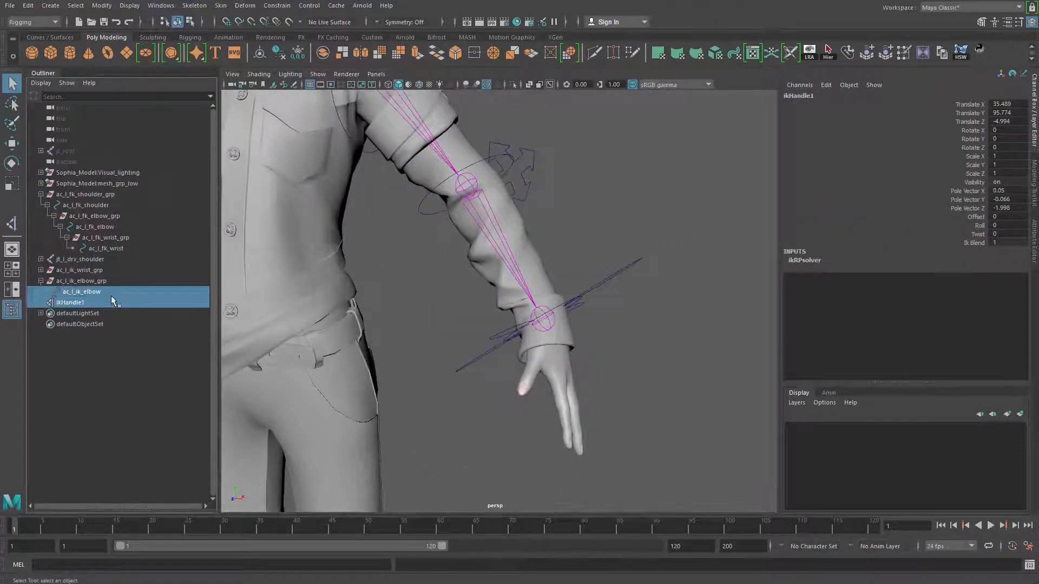
pyautogui.click(110, 302)
pyautogui.doubleClick(111, 301)
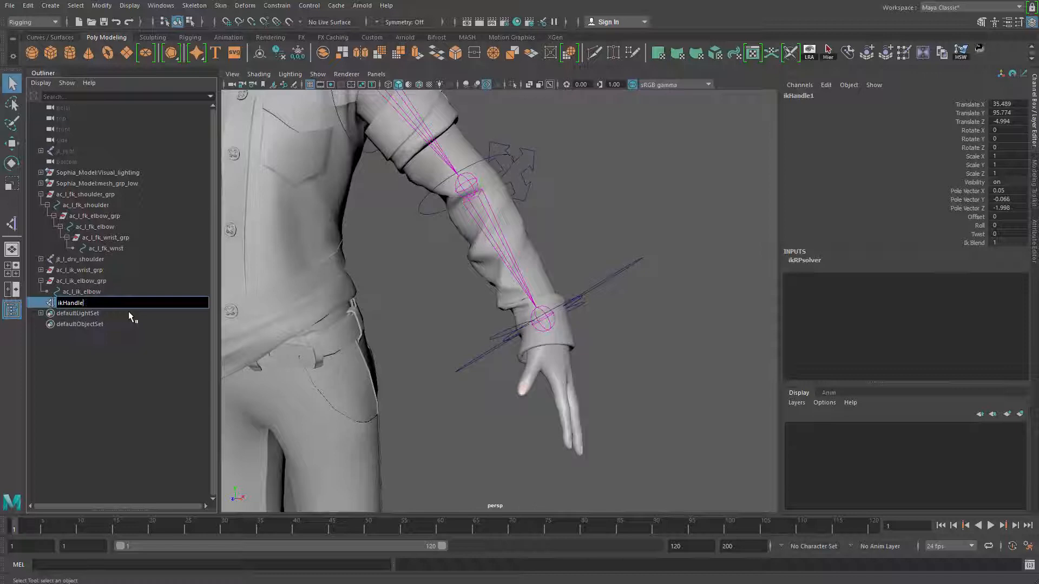
pyautogui.write('_l_wrst')
pyautogui.press('Return')
pyautogui.doubleClick(98, 311)
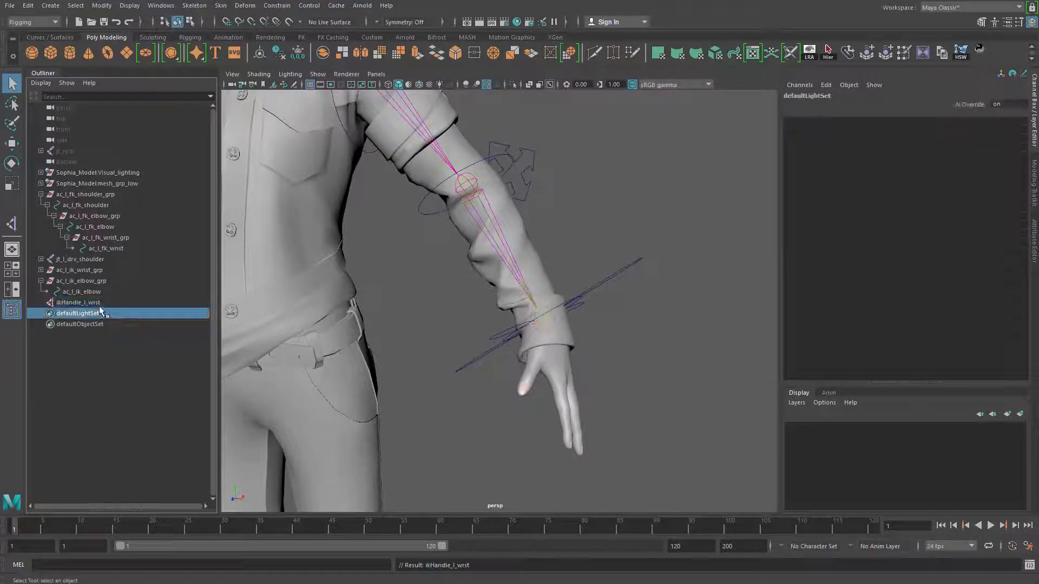
pyautogui.doubleClick(99, 304)
pyautogui.click(97, 305)
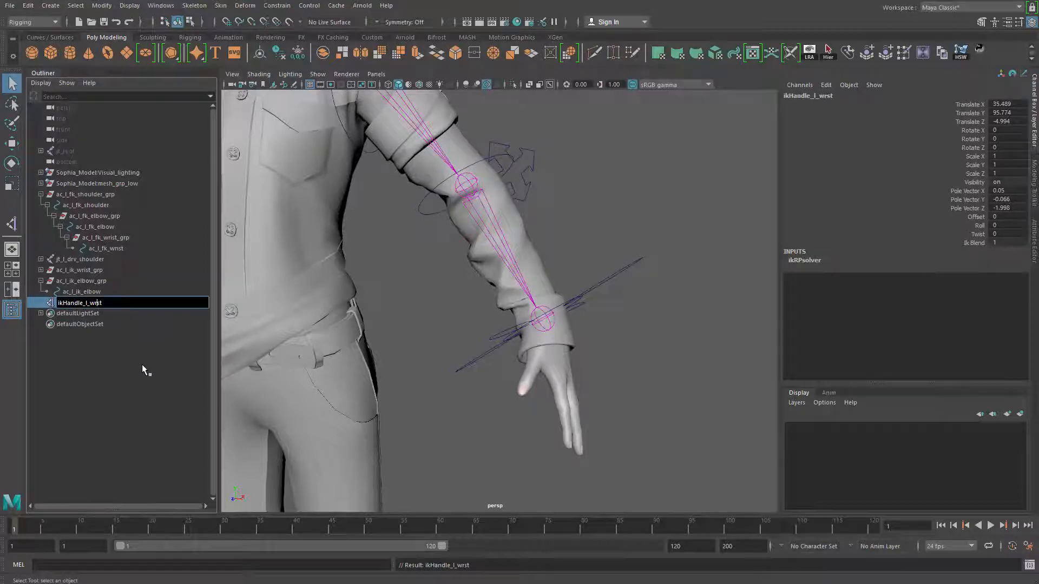
pyautogui.write('i')
pyautogui.press('Return')
# Parent ikHandle_l_wrist under the ac_l_ik_wrist control in the scene hierarchy.
pyautogui.keyDown('alt'); pyautogui.moveTo(450, 361); pyautogui.dragTo(501, 336); pyautogui.keyUp('alt')
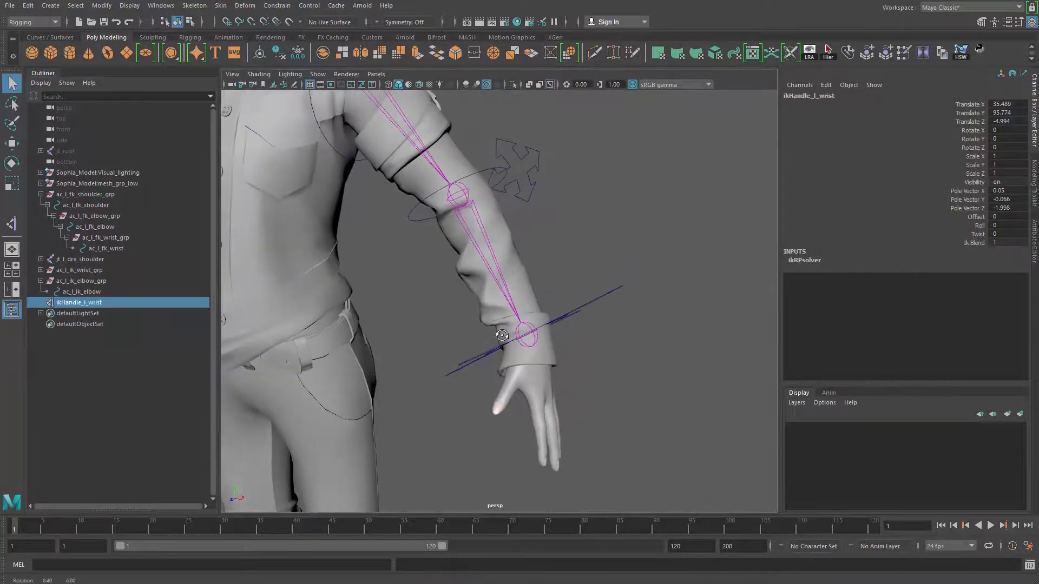
pyautogui.keyDown('alt'); pyautogui.moveTo(500, 336); pyautogui.dragTo(578, 355, button='right'); pyautogui.keyUp('alt')
pyautogui.moveTo(577, 355)
pyautogui.keyDown('alt'); pyautogui.mouseDown()
pyautogui.moveTo(584, 429)
pyautogui.moveTo(591, 366)
pyautogui.mouseUp(); pyautogui.keyUp('alt')
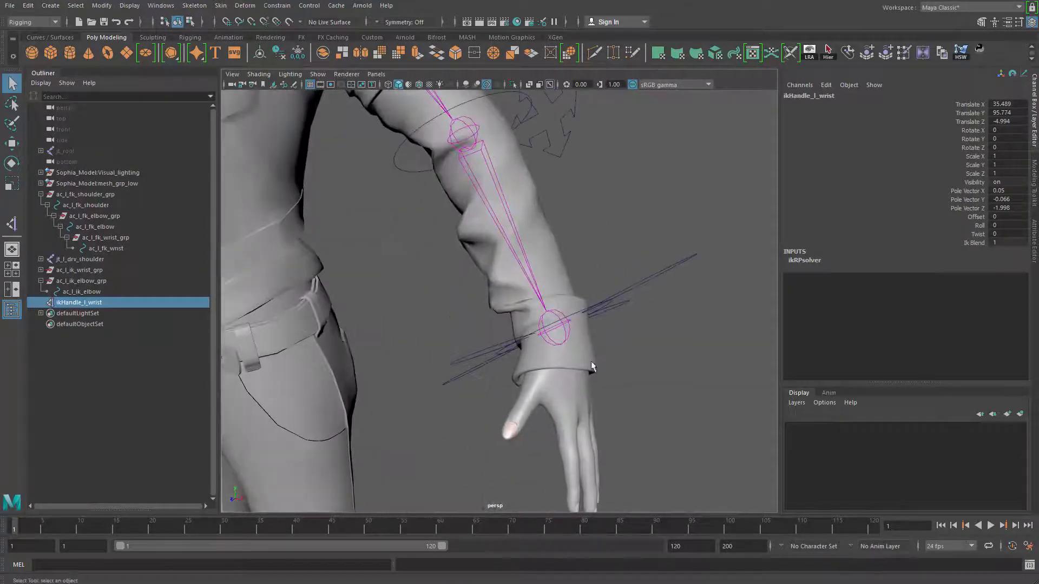
pyautogui.press('w')
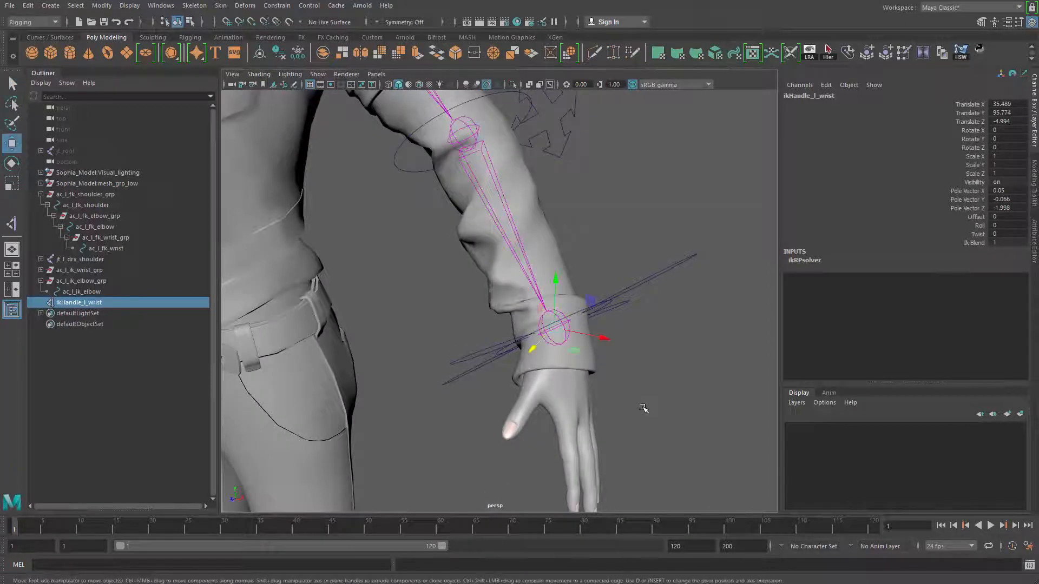
pyautogui.keyDown('alt'); pyautogui.moveTo(639, 408); pyautogui.dragTo(509, 309); pyautogui.keyUp('alt')
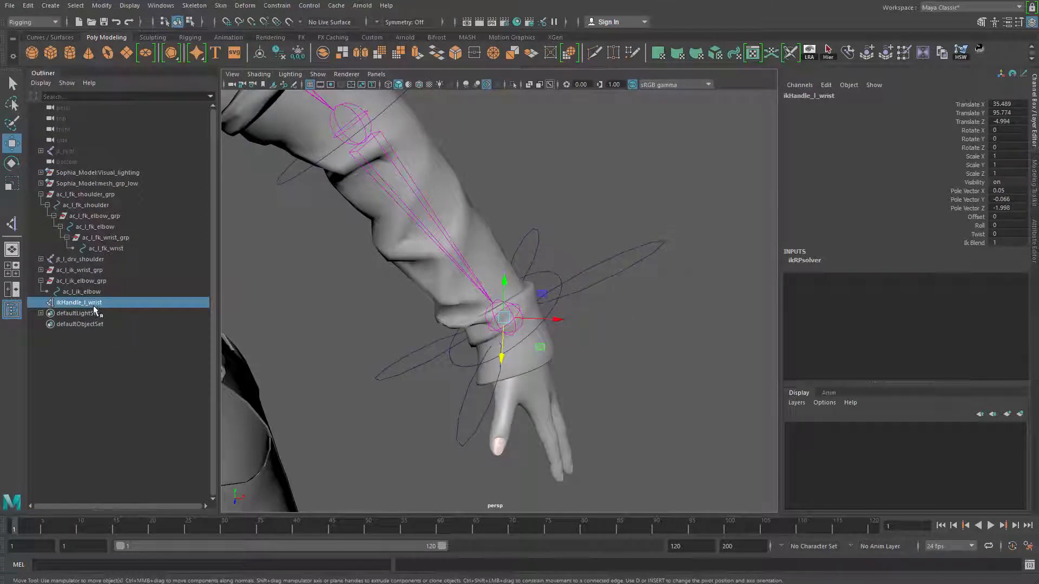
pyautogui.click(41, 270)
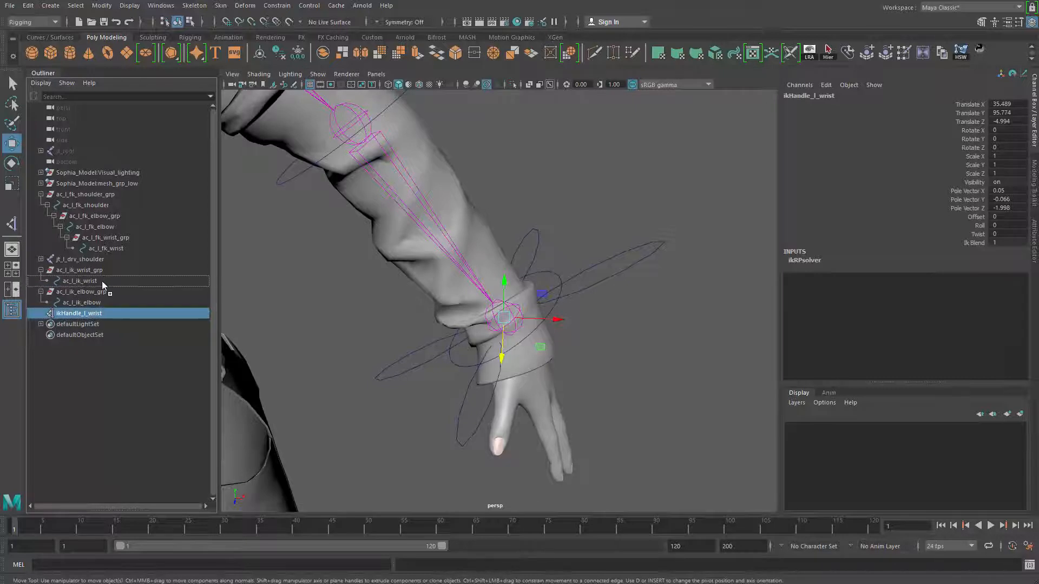
pyautogui.moveTo(102, 282); pyautogui.dragTo(103, 282, button='middle')
pyautogui.click(47, 280)
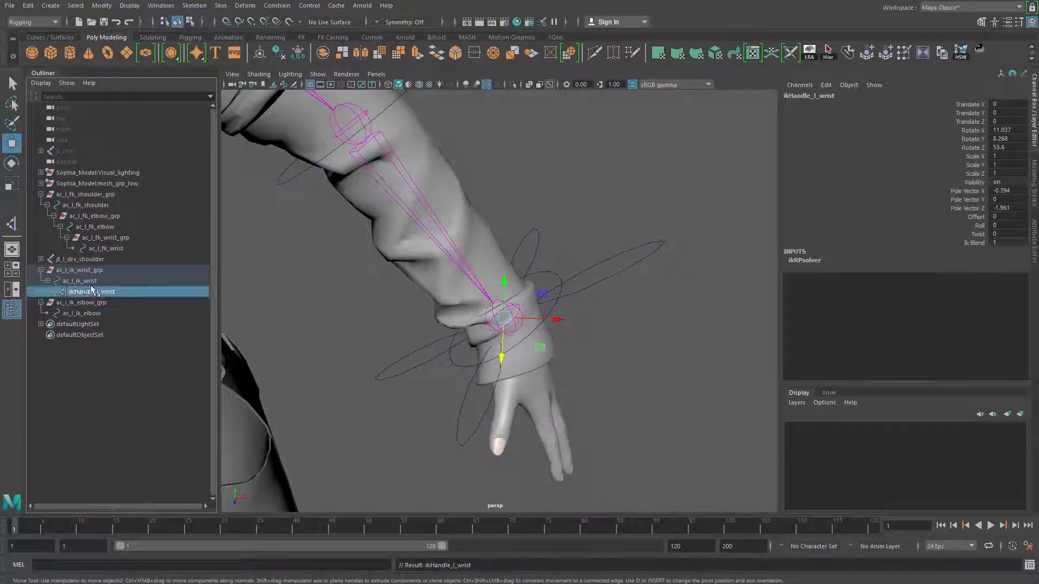
# Test the left arm's IK by moving the ac_l_ik_wrist control, and undo the move.
pyautogui.click(80, 281)
pyautogui.moveTo(513, 234); pyautogui.dragTo(566, 168, button='middle')
pyautogui.hotkey('ctrl', 'z')
pyautogui.keyDown('alt'); pyautogui.moveTo(567, 169); pyautogui.dragTo(394, 132, button='right'); pyautogui.keyUp('alt')
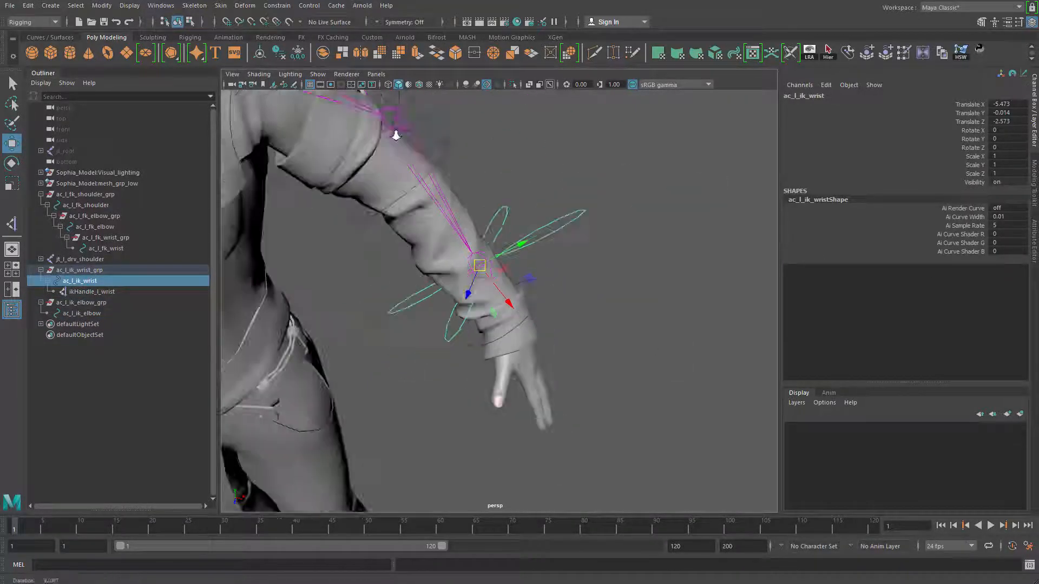
pyautogui.keyDown('alt'); pyautogui.moveTo(394, 132); pyautogui.dragTo(505, 158); pyautogui.keyUp('alt')
pyautogui.hotkey('ctrl', 'z')
# Try moving the ac_l_ik_elbow control beside the left arm, undo the move and deselect it.
pyautogui.press('q')
pyautogui.click(518, 192)
pyautogui.click(479, 173)
pyautogui.press('w')
pyautogui.hotkey('ctrl', 'z')
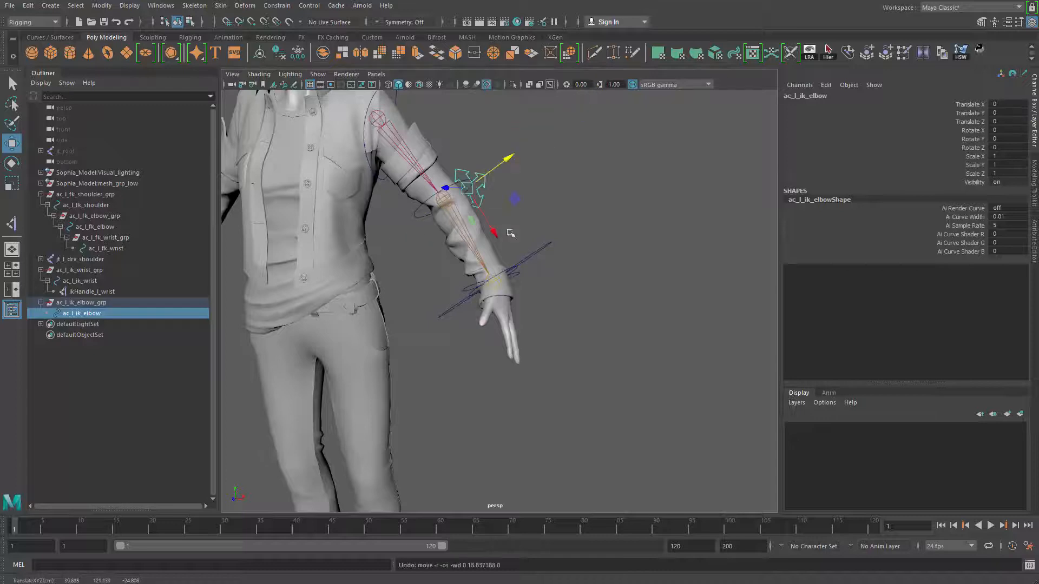
pyautogui.keyDown('alt'); pyautogui.moveTo(506, 252); pyautogui.dragTo(510, 302); pyautogui.keyUp('alt')
pyautogui.keyDown('alt'); pyautogui.moveTo(510, 302); pyautogui.dragTo(533, 278, button='right'); pyautogui.keyUp('alt')
pyautogui.keyDown('alt'); pyautogui.moveTo(533, 278); pyautogui.dragTo(525, 212); pyautogui.keyUp('alt')
pyautogui.click(535, 165)
pyautogui.moveTo(534, 142); pyautogui.dragTo(534, 264)
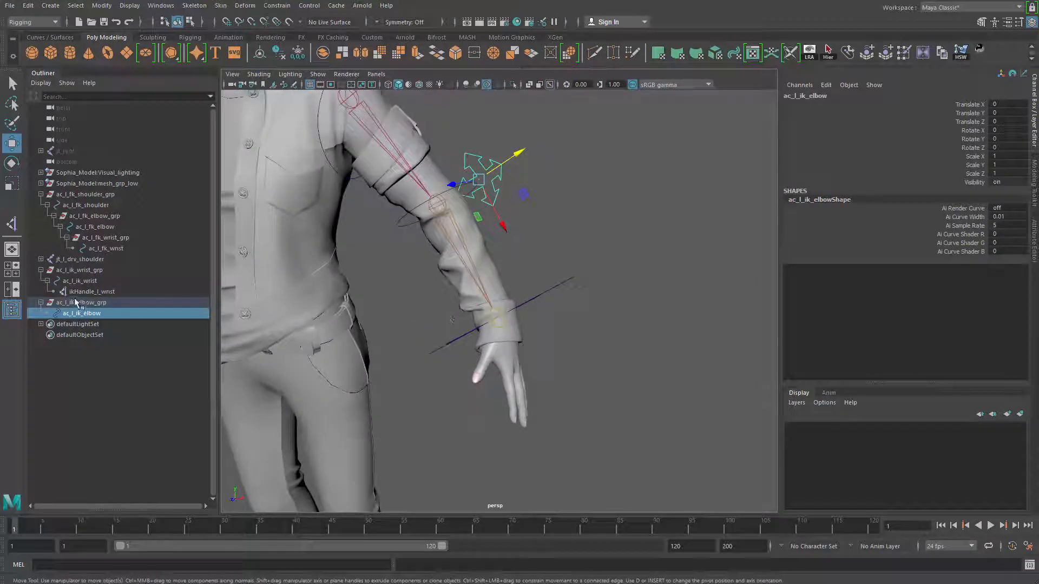
pyautogui.click(521, 223)
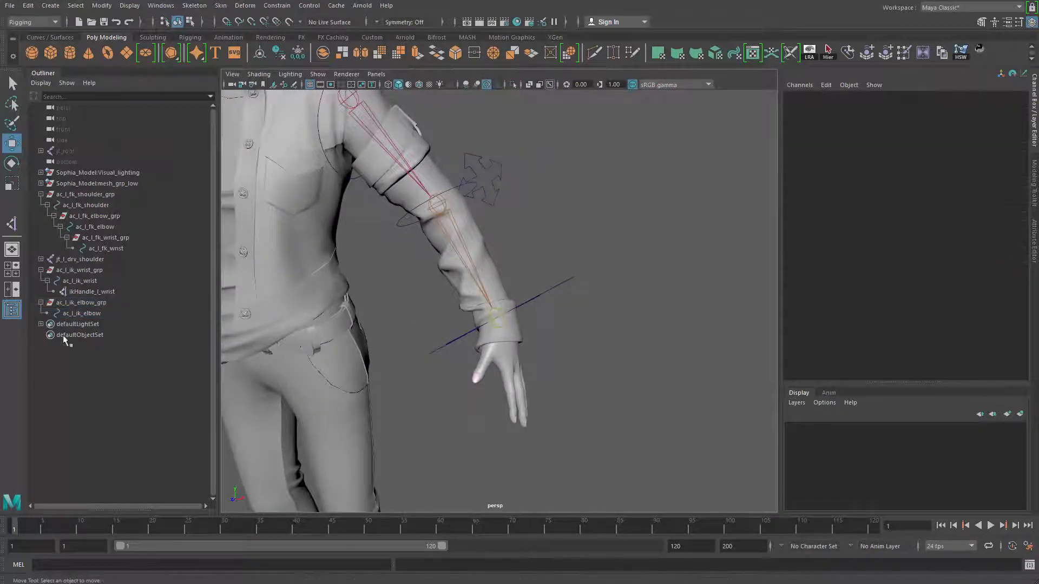
# Apply a pole vector constraint from the ac_l_ik_elbow control to ikHandle_l_wrist.
pyautogui.click(86, 315)
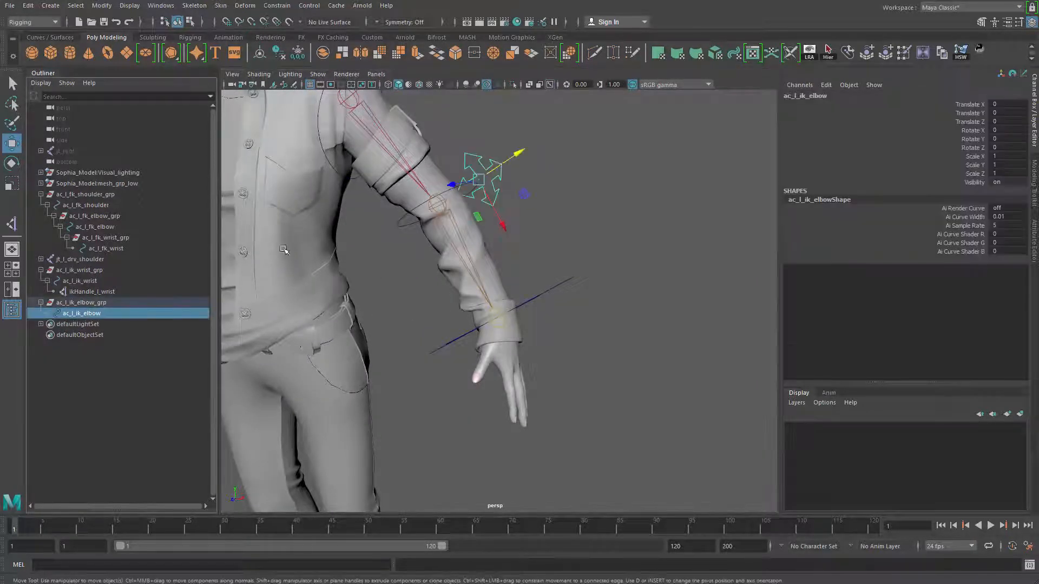
pyautogui.keyDown('alt'); pyautogui.moveTo(484, 230); pyautogui.dragTo(512, 251); pyautogui.keyUp('alt')
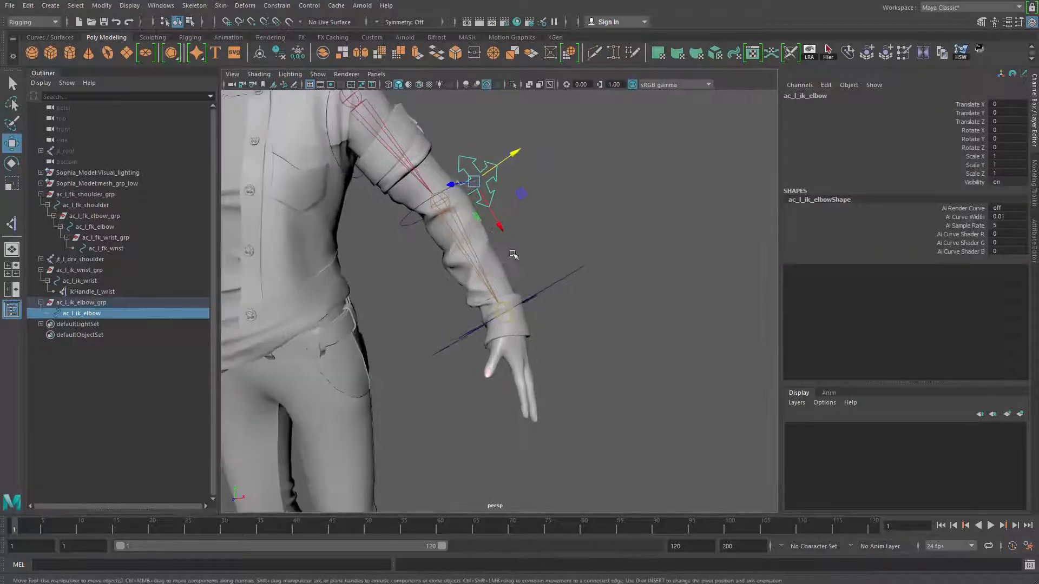
pyautogui.keyDown('alt'); pyautogui.moveTo(512, 251); pyautogui.dragTo(528, 279, button='middle'); pyautogui.keyUp('alt')
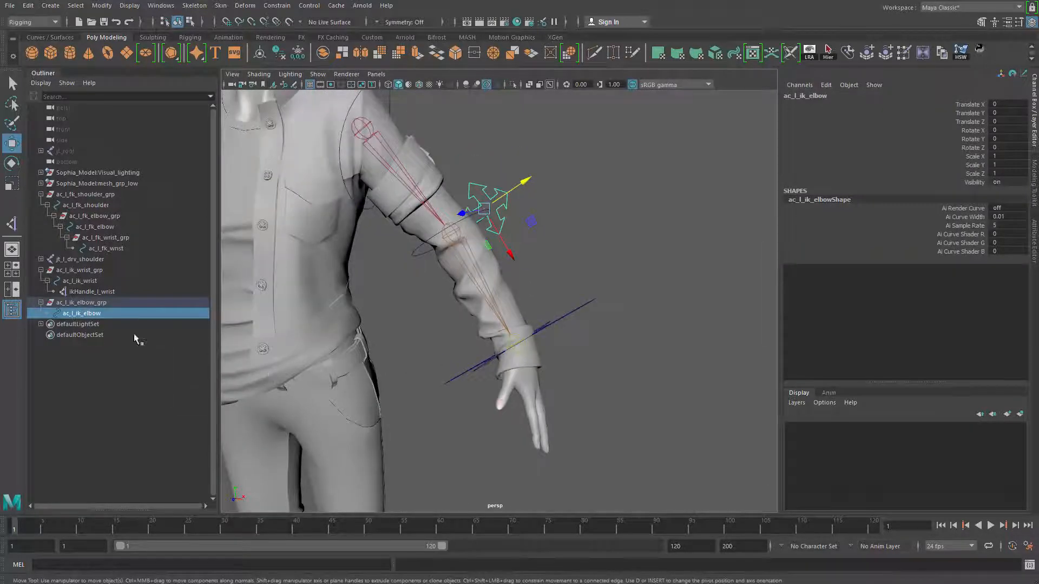
pyautogui.keyDown('ctrl'); pyautogui.click(99, 291); pyautogui.keyUp('ctrl')
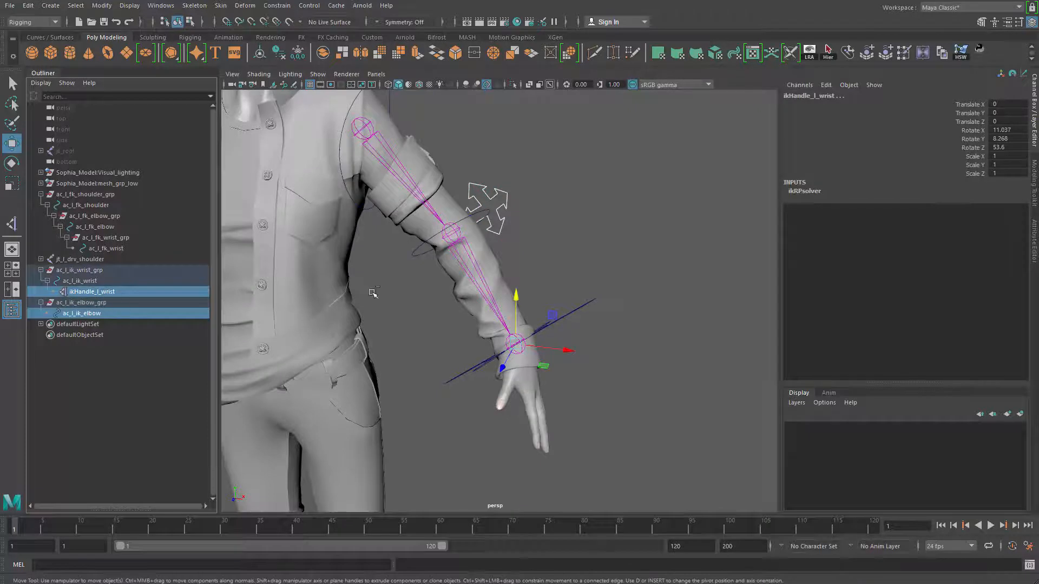
pyautogui.keyDown('alt'); pyautogui.moveTo(495, 317); pyautogui.dragTo(506, 244); pyautogui.keyUp('alt')
pyautogui.keyDown('alt'); pyautogui.moveTo(506, 243); pyautogui.dragTo(551, 221, button='middle'); pyautogui.keyUp('alt')
pyautogui.keyDown('alt'); pyautogui.moveTo(552, 220); pyautogui.dragTo(404, 252, button='right'); pyautogui.keyUp('alt')
pyautogui.keyDown('alt'); pyautogui.moveTo(404, 252); pyautogui.dragTo(476, 273); pyautogui.keyUp('alt')
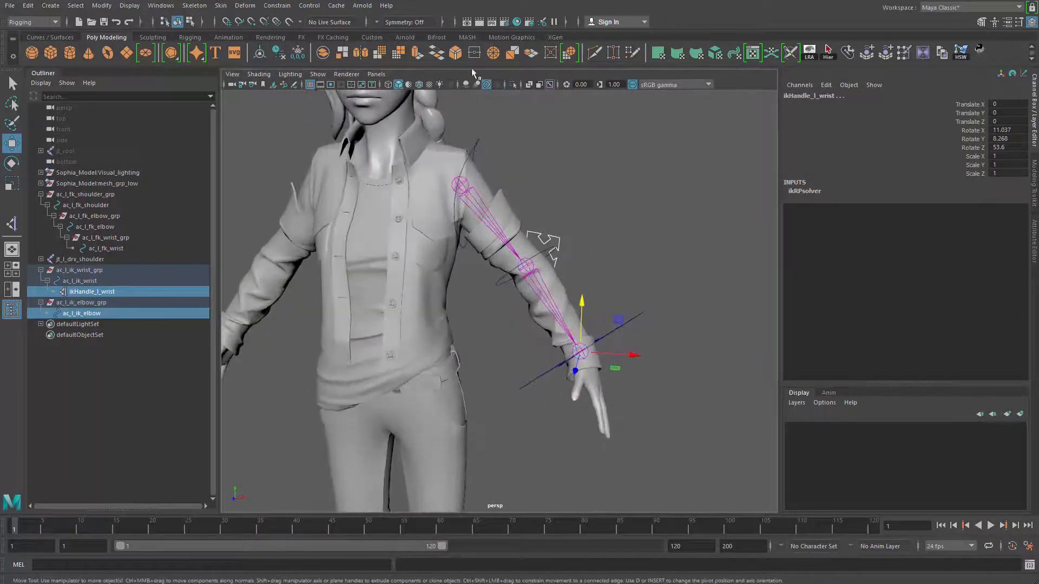
pyautogui.click(276, 5)
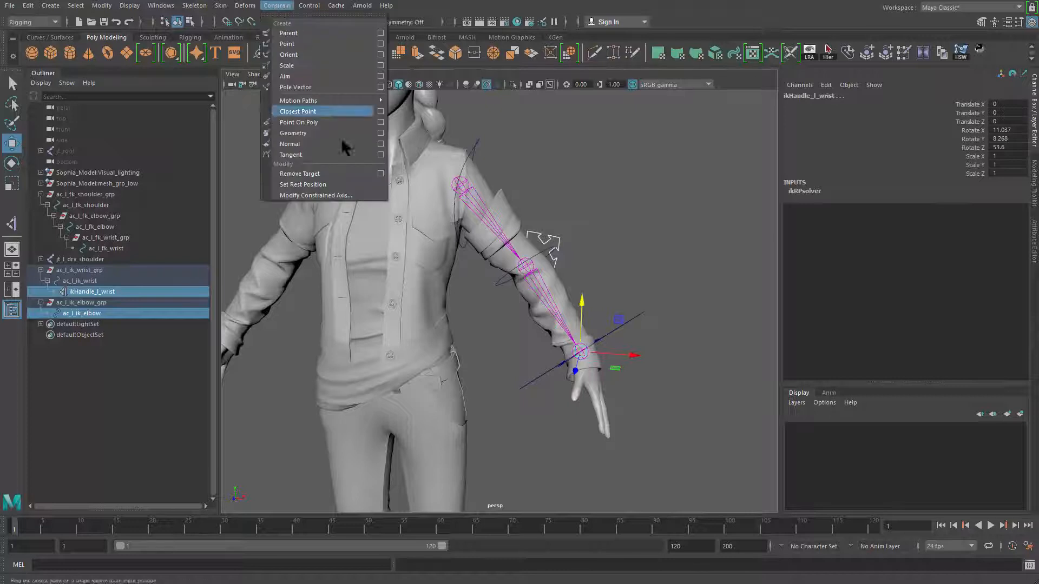
pyautogui.click(309, 85)
# Test the pole vector by moving the left arm's IK controls, including ac_l_ik_elbow, and undo each move.
pyautogui.keyDown('alt'); pyautogui.moveTo(584, 238); pyautogui.dragTo(678, 252, button='right'); pyautogui.keyUp('alt')
pyautogui.click(684, 359)
pyautogui.keyDown('alt'); pyautogui.moveTo(592, 297); pyautogui.dragTo(544, 201, button='right'); pyautogui.keyUp('alt')
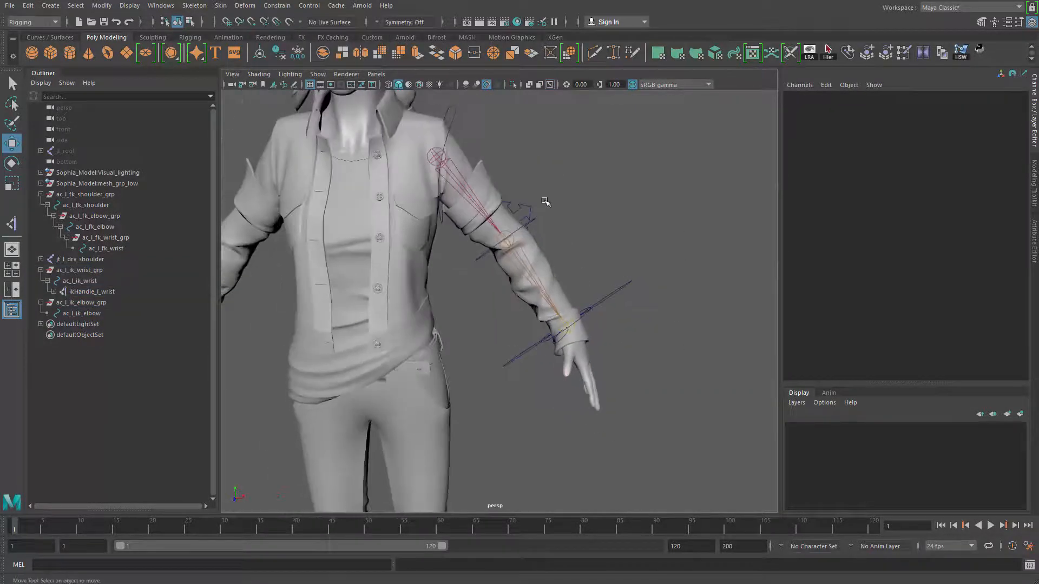
pyautogui.moveTo(548, 214); pyautogui.dragTo(548, 215)
pyautogui.keyDown('alt'); pyautogui.moveTo(551, 217); pyautogui.dragTo(684, 137); pyautogui.keyUp('alt')
pyautogui.hotkey('ctrl', 'z')
pyautogui.moveTo(642, 268); pyautogui.dragTo(547, 293)
pyautogui.hotkey('ctrl', 'z')
pyautogui.click(525, 204)
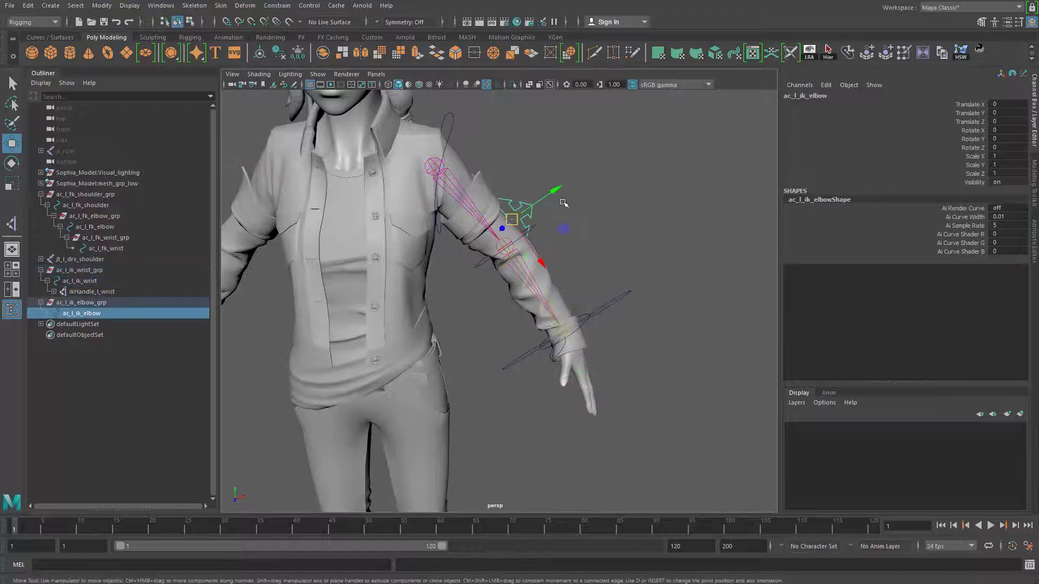
pyautogui.moveTo(559, 190); pyautogui.dragTo(658, 122)
pyautogui.hotkey('ctrl', 'z')
# Swing the elbow pole vector control around the left arm once more, undo the move and clear the selection.
pyautogui.click(602, 264)
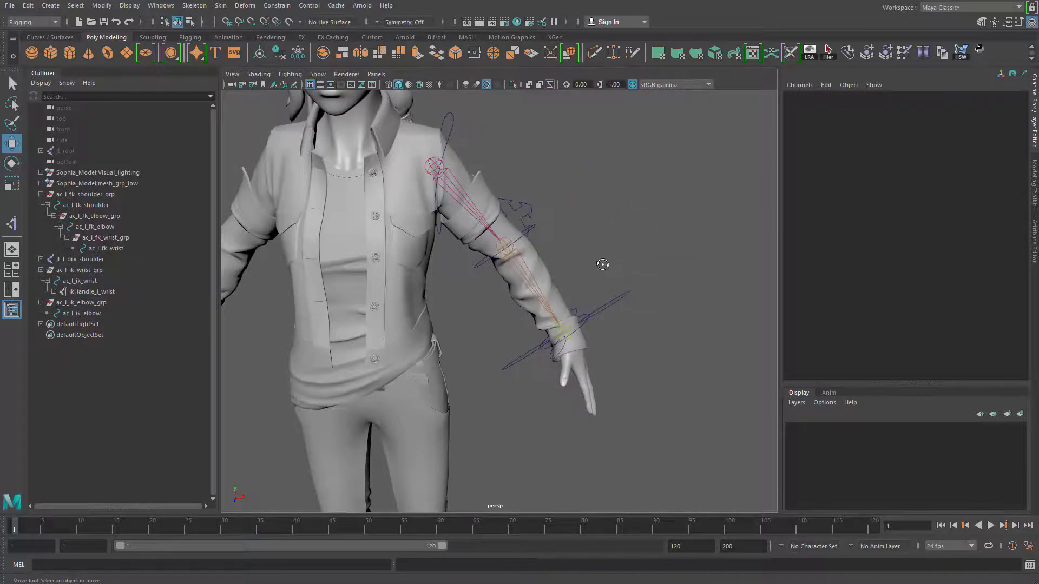
pyautogui.keyDown('alt'); pyautogui.moveTo(602, 265); pyautogui.dragTo(574, 249); pyautogui.keyUp('alt')
pyautogui.moveTo(517, 218); pyautogui.dragTo(546, 233)
pyautogui.keyDown('alt'); pyautogui.moveTo(579, 198); pyautogui.dragTo(651, 376); pyautogui.keyUp('alt')
pyautogui.click(693, 327)
pyautogui.keyDown('alt'); pyautogui.moveTo(643, 386); pyautogui.dragTo(568, 302); pyautogui.keyUp('alt')
pyautogui.hotkey('ctrl', 'z')
pyautogui.click(615, 278)
# Examine the character's upper body and the left arm's joints and controls from several angles.
pyautogui.keyDown('alt'); pyautogui.moveTo(615, 278); pyautogui.dragTo(592, 229); pyautogui.keyUp('alt')
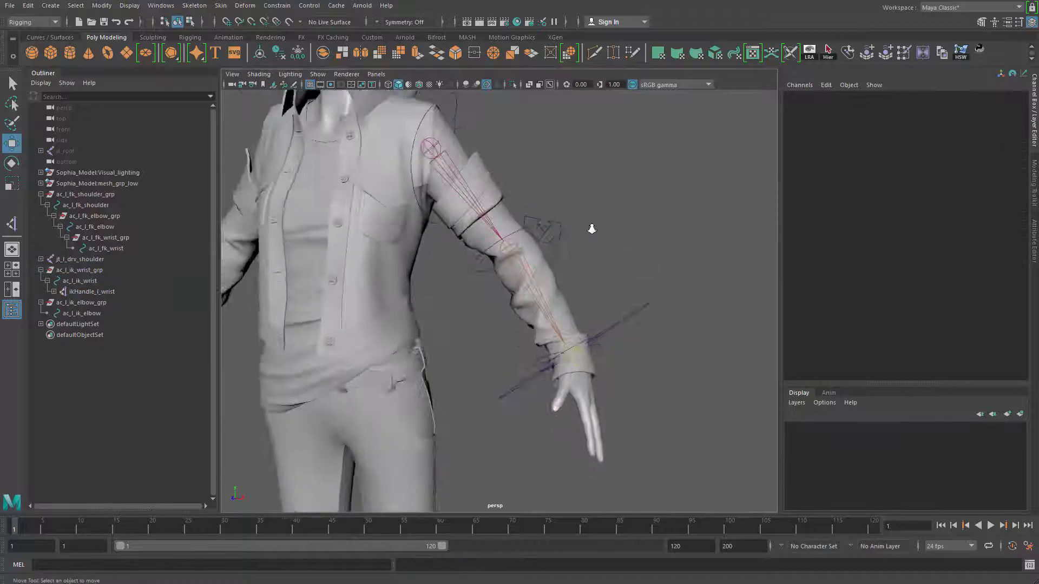
pyautogui.keyDown('alt'); pyautogui.moveTo(591, 230); pyautogui.dragTo(506, 243, button='right'); pyautogui.keyUp('alt')
pyautogui.keyDown('alt'); pyautogui.moveTo(506, 244); pyautogui.dragTo(588, 254, button='middle'); pyautogui.keyUp('alt')
pyautogui.moveTo(589, 254)
pyautogui.keyDown('alt'); pyautogui.mouseDown()
pyautogui.moveTo(591, 267)
pyautogui.moveTo(591, 254)
pyautogui.mouseUp(); pyautogui.keyUp('alt')
pyautogui.keyDown('alt'); pyautogui.moveTo(398, 261); pyautogui.dragTo(478, 264, button='middle'); pyautogui.keyUp('alt')
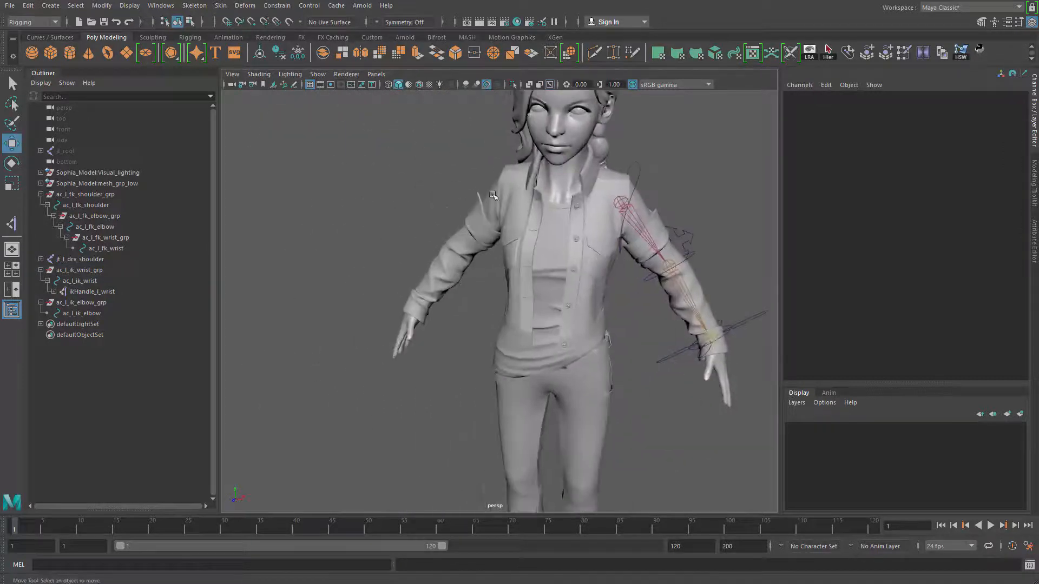
pyautogui.keyDown('alt'); pyautogui.moveTo(595, 281); pyautogui.dragTo(460, 325, button='middle'); pyautogui.keyUp('alt')
pyautogui.keyDown('alt'); pyautogui.moveTo(459, 325); pyautogui.dragTo(459, 363); pyautogui.keyUp('alt')
pyautogui.keyDown('alt'); pyautogui.moveTo(460, 362); pyautogui.dragTo(508, 363, button='right'); pyautogui.keyUp('alt')
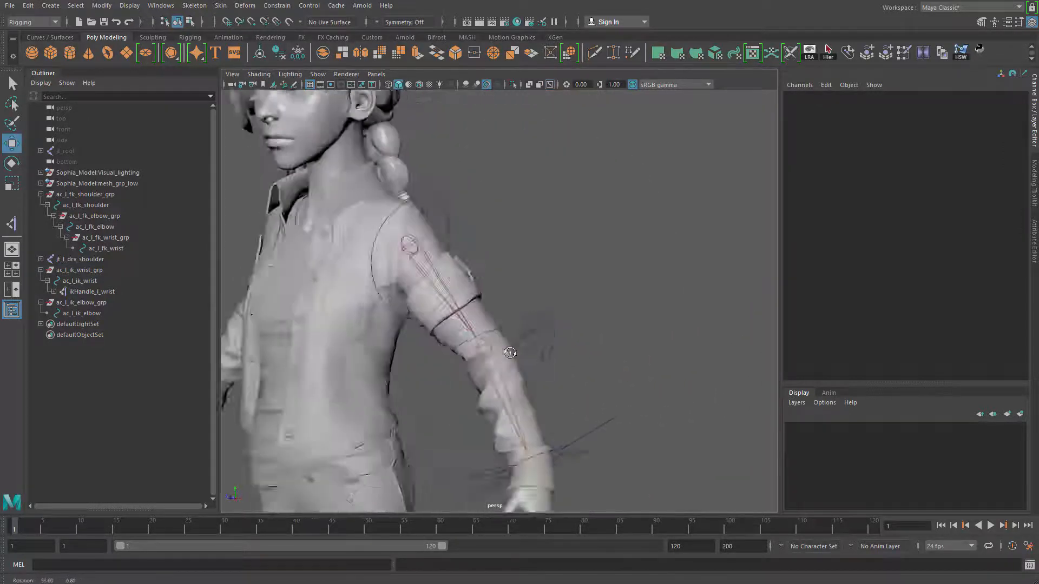
pyautogui.keyDown('alt'); pyautogui.moveTo(508, 364); pyautogui.dragTo(527, 271); pyautogui.keyUp('alt')
# Create a NURBS circle at the origin, on the grid between the character's boots.
pyautogui.keyDown('alt'); pyautogui.moveTo(528, 422); pyautogui.dragTo(533, 167, button='middle'); pyautogui.keyUp('alt')
pyautogui.keyDown('alt'); pyautogui.moveTo(534, 167); pyautogui.dragTo(537, 354, button='right'); pyautogui.keyUp('alt')
pyautogui.press('q')
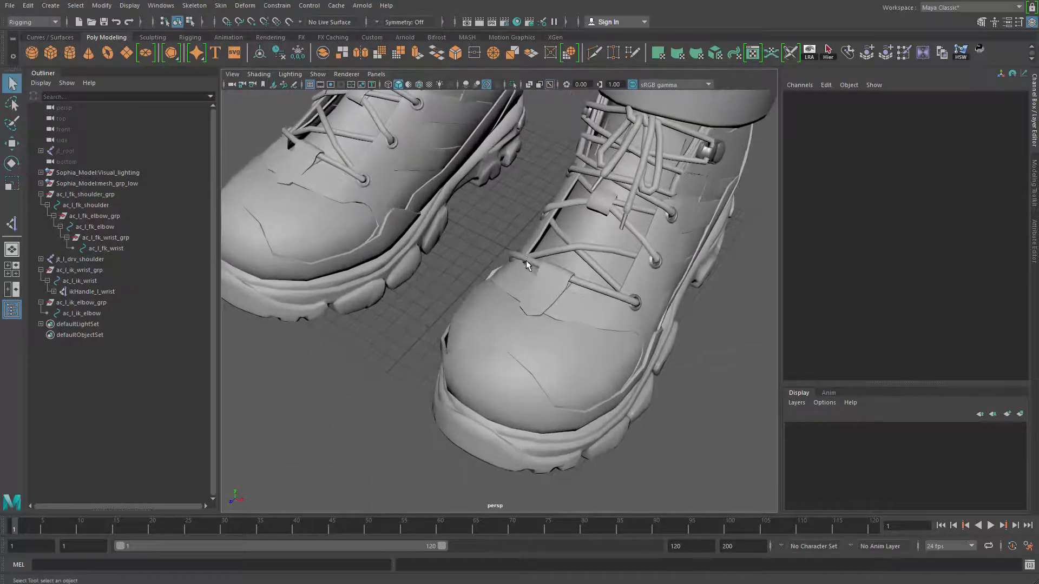
pyautogui.click(528, 265)
pyautogui.press('f')
pyautogui.keyDown('alt'); pyautogui.moveTo(527, 265); pyautogui.dragTo(512, 308, button='right'); pyautogui.keyUp('alt')
pyautogui.click(512, 309)
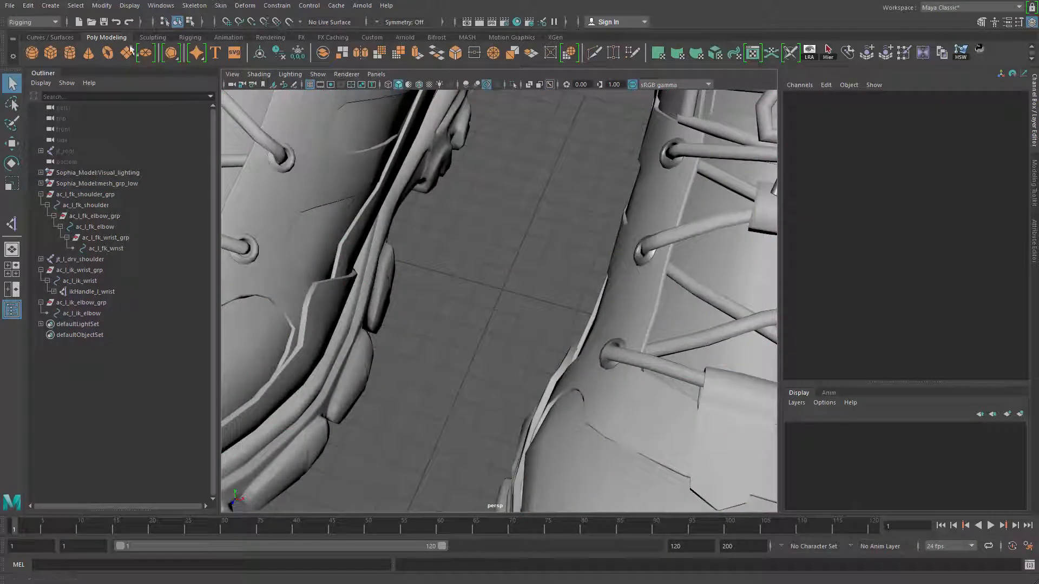
pyautogui.click(48, 37)
pyautogui.click(38, 55)
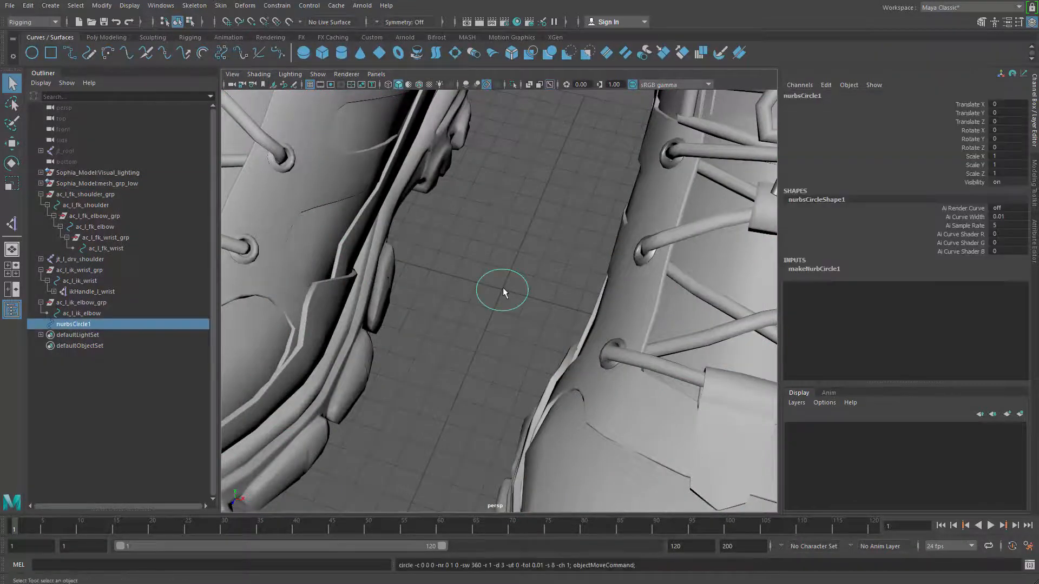
# Enable the minimum and maximum translate limits on X, Y and Z for the NURBS circle.
pyautogui.scroll(5, 502, 287)
pyautogui.hotkey('ctrl', 'a')
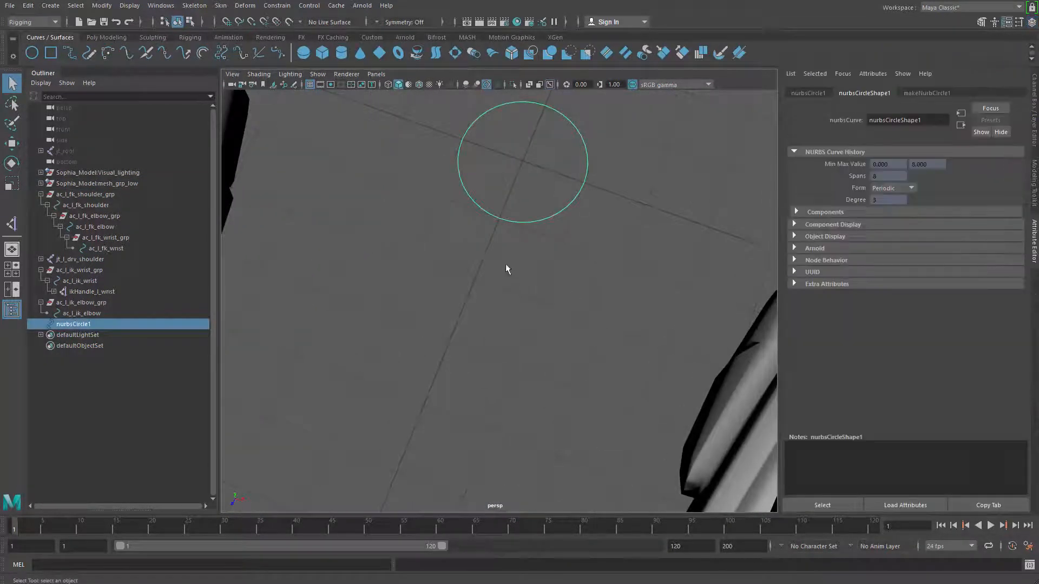
pyautogui.keyDown('alt'); pyautogui.moveTo(505, 265); pyautogui.dragTo(556, 291); pyautogui.keyUp('alt')
pyautogui.click(800, 92)
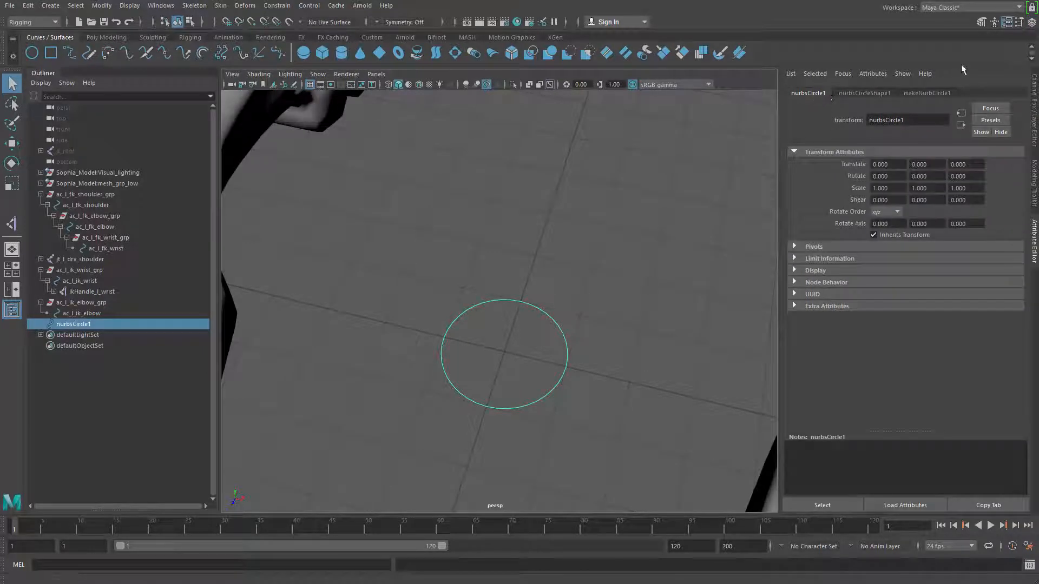
pyautogui.click(801, 258)
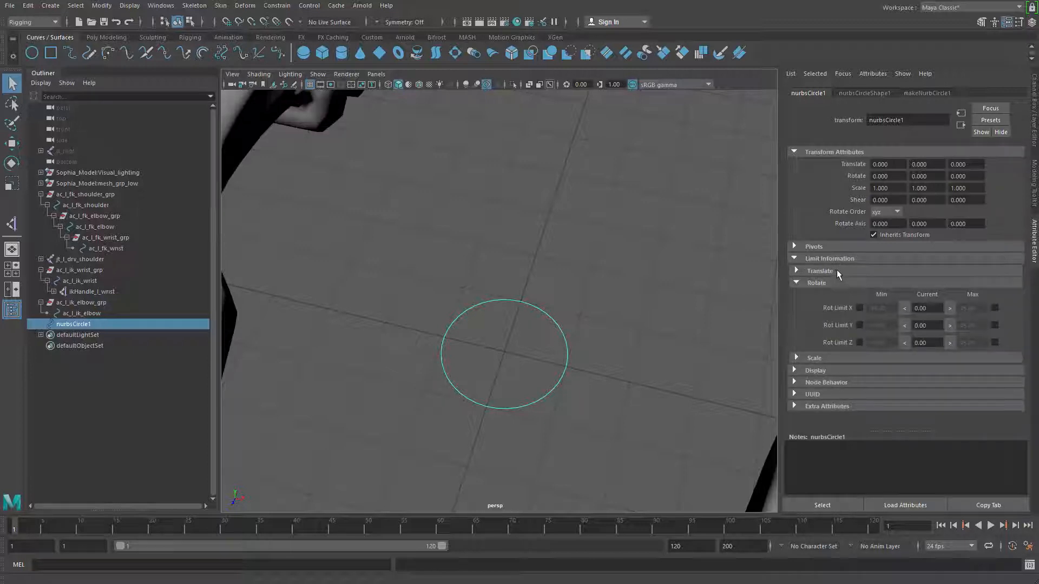
pyautogui.click(836, 269)
pyautogui.click(859, 296)
pyautogui.click(859, 313)
pyautogui.click(859, 331)
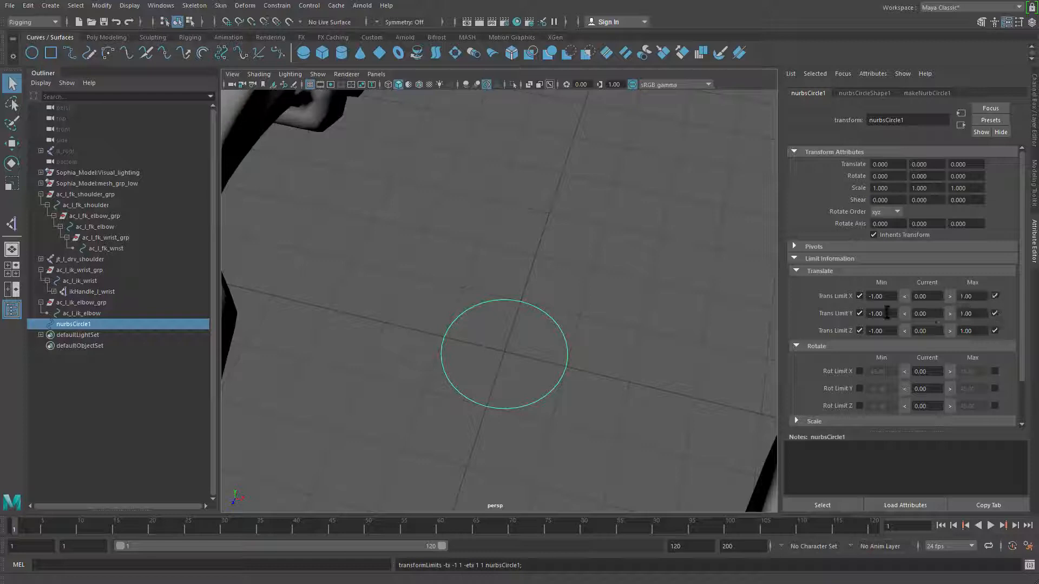
# Set the circle's minimum and maximum translate limits on Y and Z to 0.
pyautogui.write('0')
pyautogui.press('Tab')
pyautogui.press('Tab')
pyautogui.write('0')
pyautogui.press('Tab')
pyautogui.write('0')
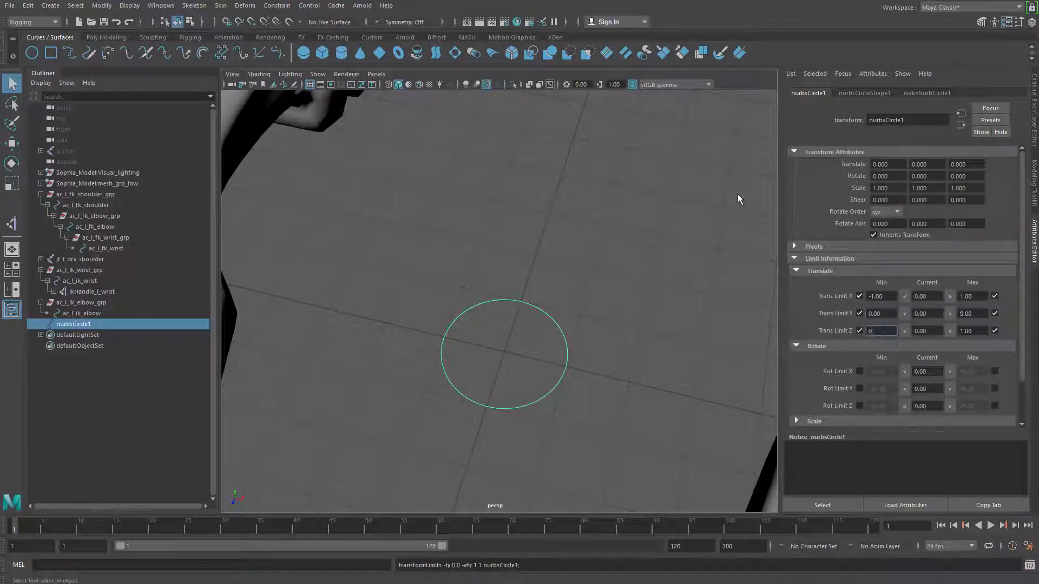
pyautogui.press('Tab')
pyautogui.press('Tab')
pyautogui.write('0')
pyautogui.press('Tab')
# Test the circle's translate limits by moving it along X, and undo the move.
pyautogui.keyDown('alt'); pyautogui.moveTo(641, 382); pyautogui.dragTo(534, 314); pyautogui.keyUp('alt')
pyautogui.press('w')
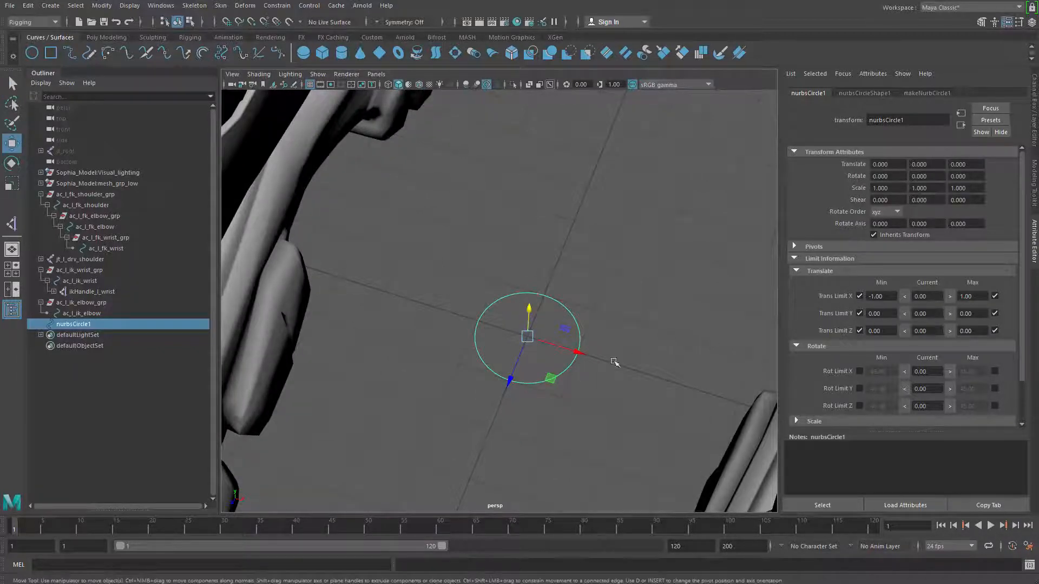
pyautogui.moveTo(578, 352); pyautogui.dragTo(630, 369)
pyautogui.hotkey('ctrl', 'z')
pyautogui.hotkey('ctrl', 'z')
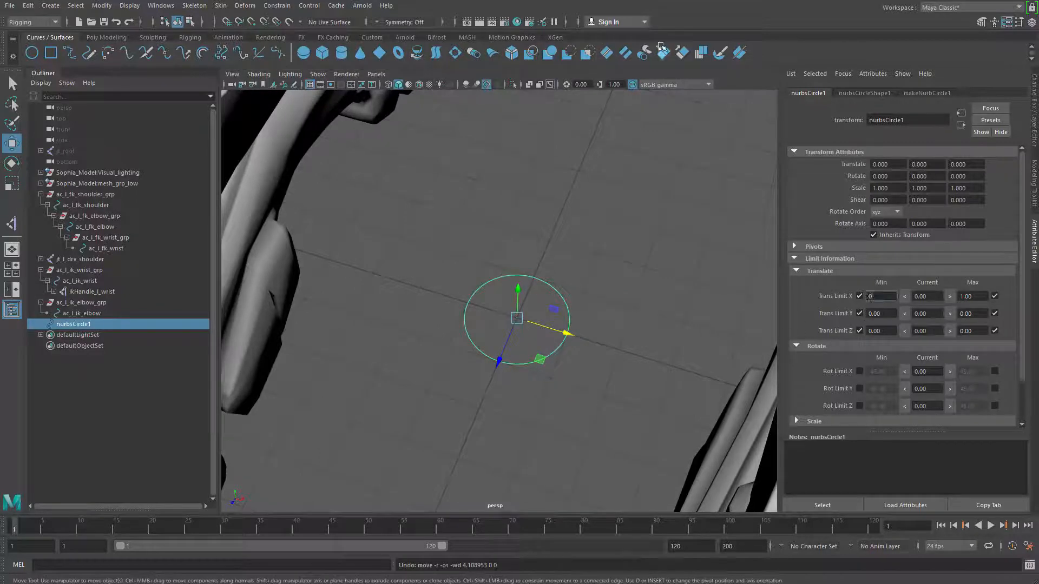
# Set the circle's minimum X translate limit to 0 and test it by moving the circle along X.
pyautogui.press('Return')
pyautogui.keyDown('alt'); pyautogui.moveTo(532, 419); pyautogui.dragTo(502, 387); pyautogui.keyUp('alt')
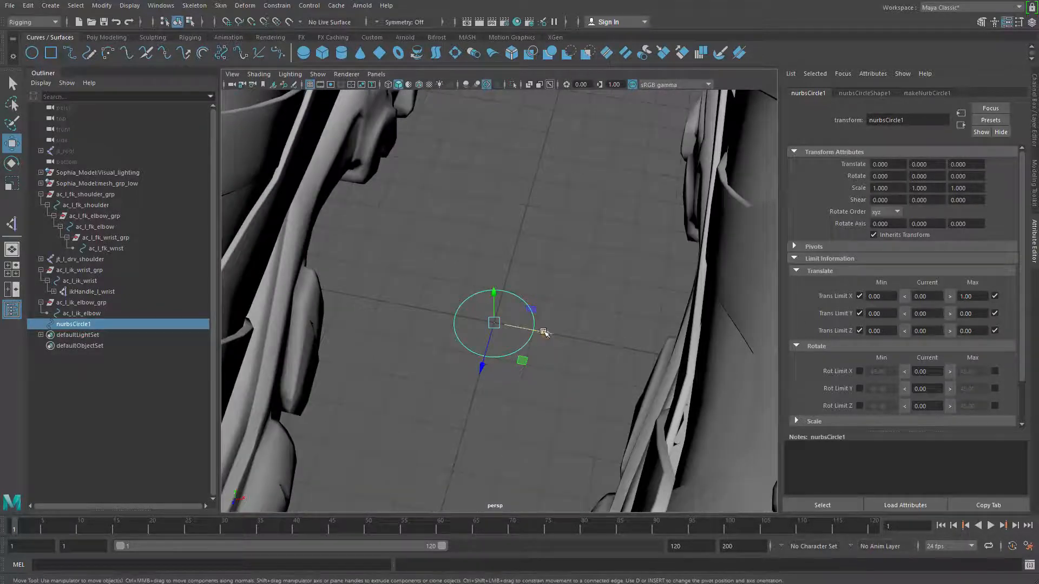
pyautogui.moveTo(545, 333); pyautogui.dragTo(414, 354)
# Select all of the circle's control vertices and scale them down to a small circle around the origin.
pyautogui.keyDown('alt'); pyautogui.moveTo(415, 355); pyautogui.dragTo(511, 375, button='right'); pyautogui.keyUp('alt')
pyautogui.press('q')
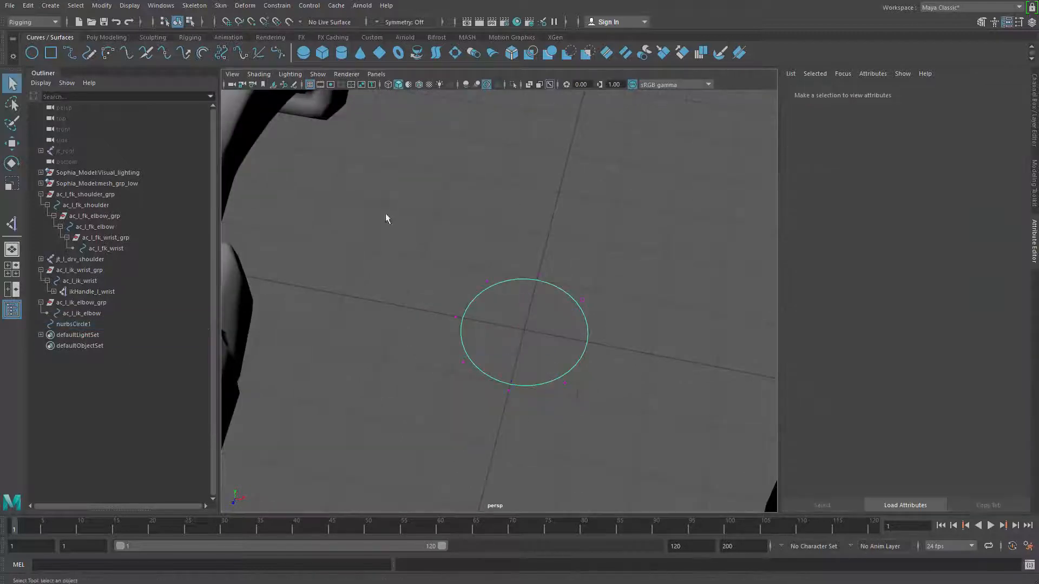
pyautogui.moveTo(385, 213); pyautogui.dragTo(644, 419)
pyautogui.press('r')
pyautogui.moveTo(524, 329); pyautogui.dragTo(436, 341)
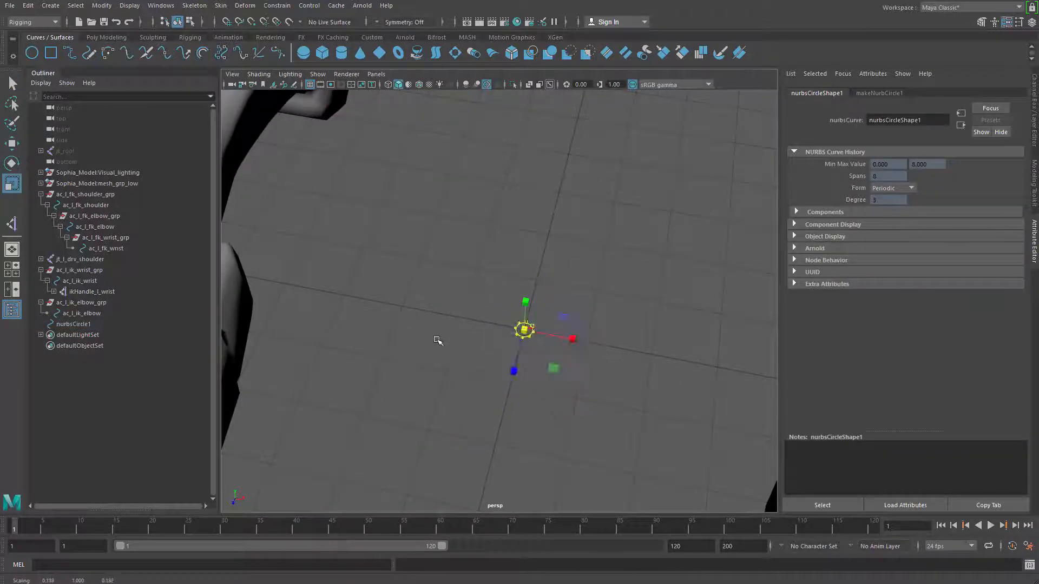
# Return the circle to object mode and test its X translate limits by moving it along X and back to the origin.
pyautogui.press('q')
pyautogui.moveTo(530, 332); pyautogui.dragTo(592, 301, button='right')
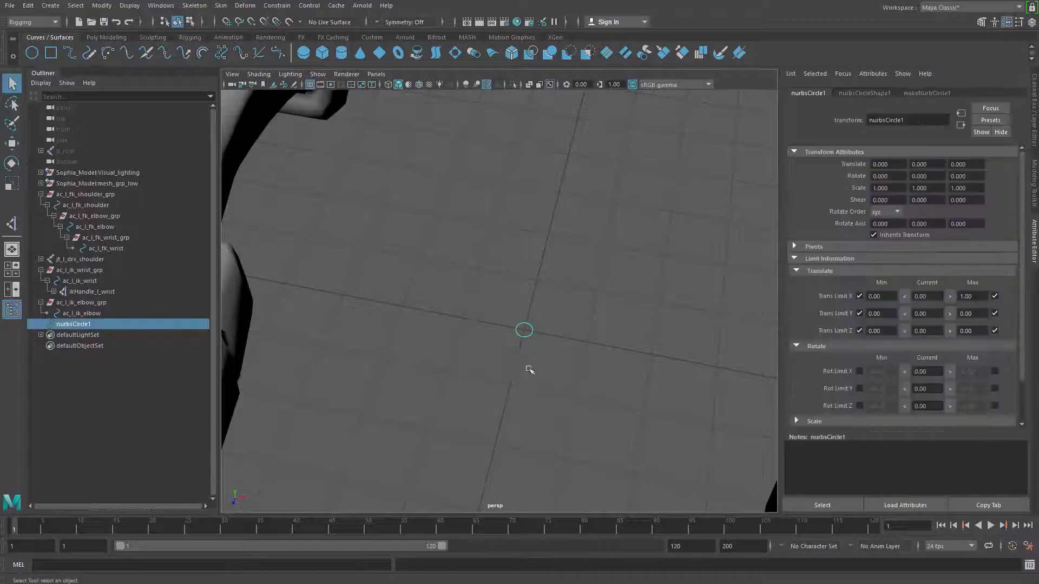
pyautogui.press('w')
pyautogui.moveTo(577, 341); pyautogui.dragTo(554, 366)
pyautogui.press('f')
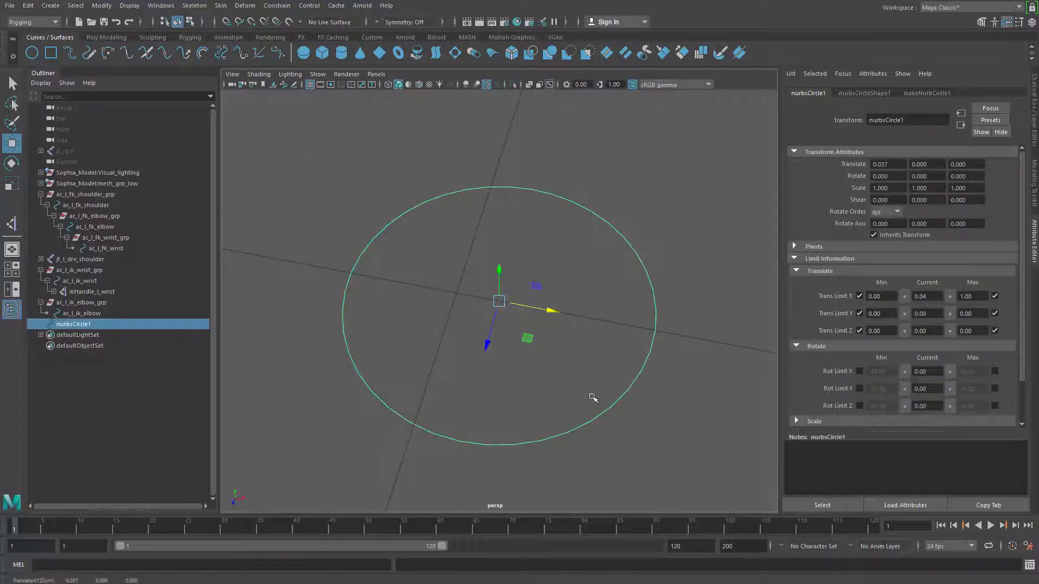
pyautogui.keyDown('alt'); pyautogui.moveTo(591, 396); pyautogui.dragTo(546, 384); pyautogui.keyUp('alt')
pyautogui.keyDown('alt'); pyautogui.moveTo(546, 384); pyautogui.dragTo(507, 363, button='right'); pyautogui.keyUp('alt')
pyautogui.moveTo(543, 319); pyautogui.dragTo(452, 271)
pyautogui.keyDown('alt'); pyautogui.moveTo(489, 292); pyautogui.dragTo(447, 269, button='right'); pyautogui.keyUp('alt')
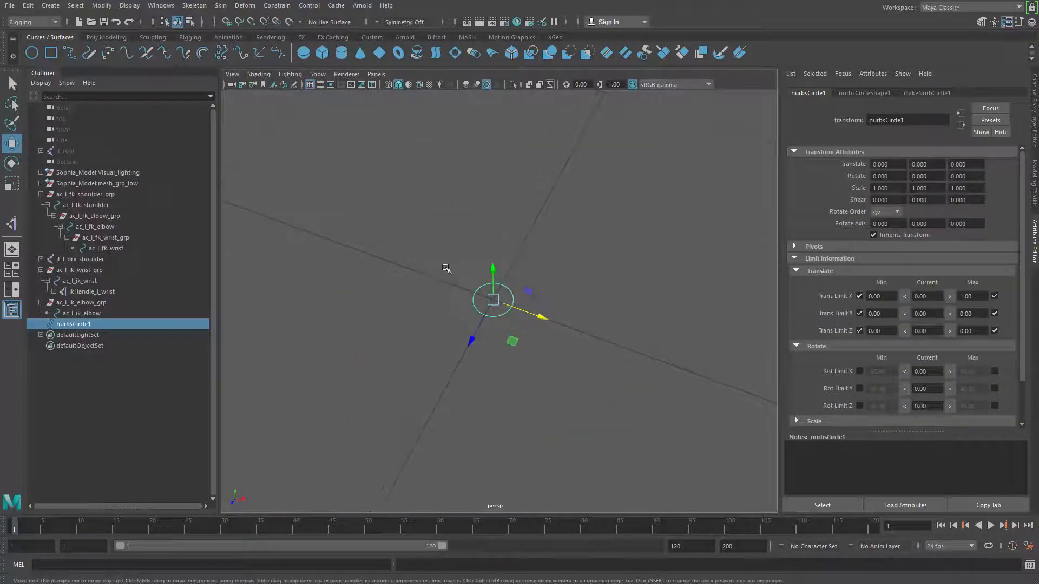
pyautogui.keyDown('alt'); pyautogui.moveTo(447, 269); pyautogui.dragTo(381, 260, button='middle'); pyautogui.keyUp('alt')
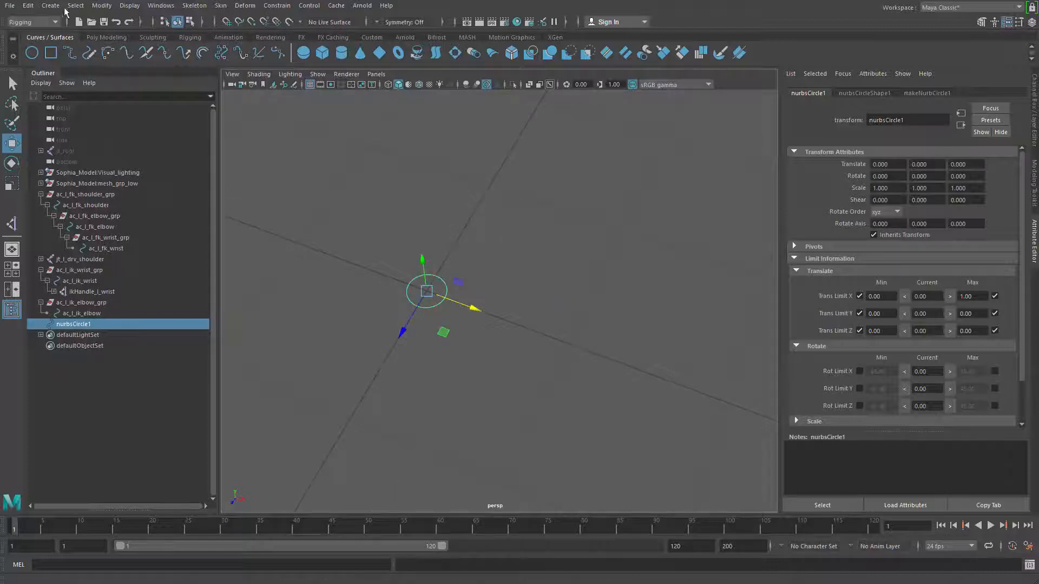
# Draw a linear CV curve from the circle's centre to one grid unit along X.
pyautogui.click(54, 6)
pyautogui.moveTo(162, 87)
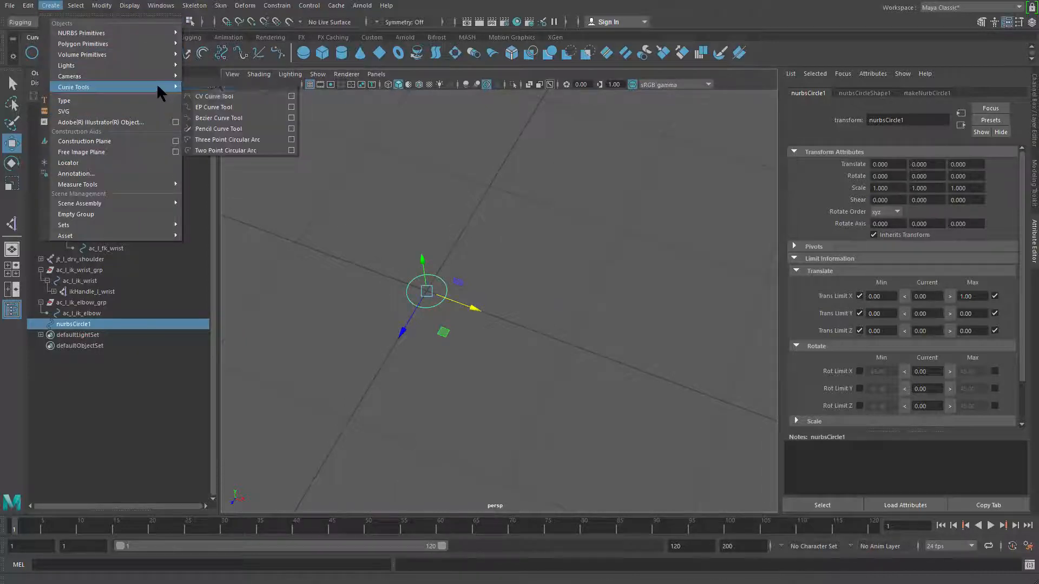
pyautogui.click(227, 97)
pyautogui.click(430, 295)
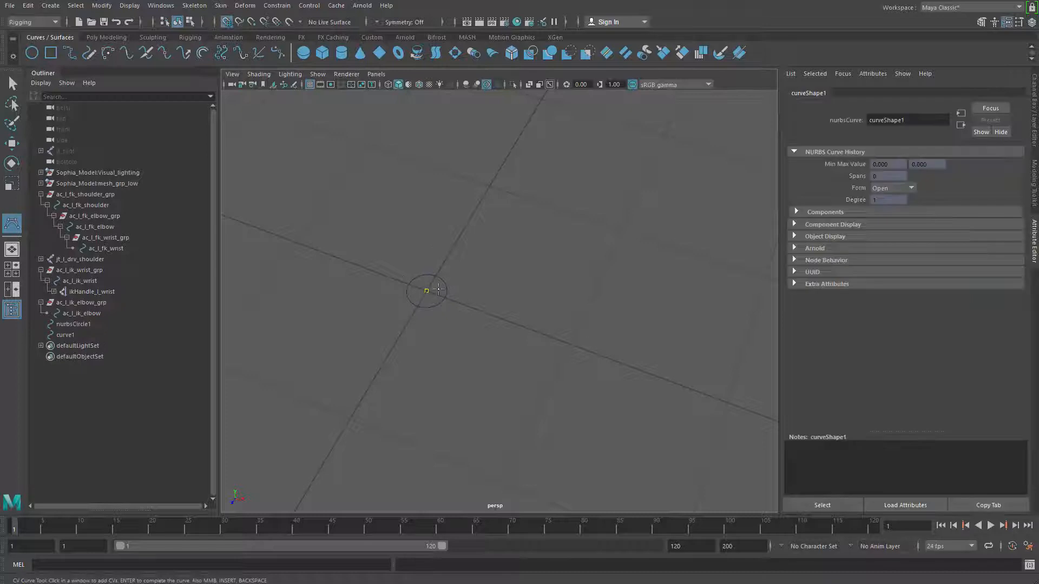
pyautogui.press('q')
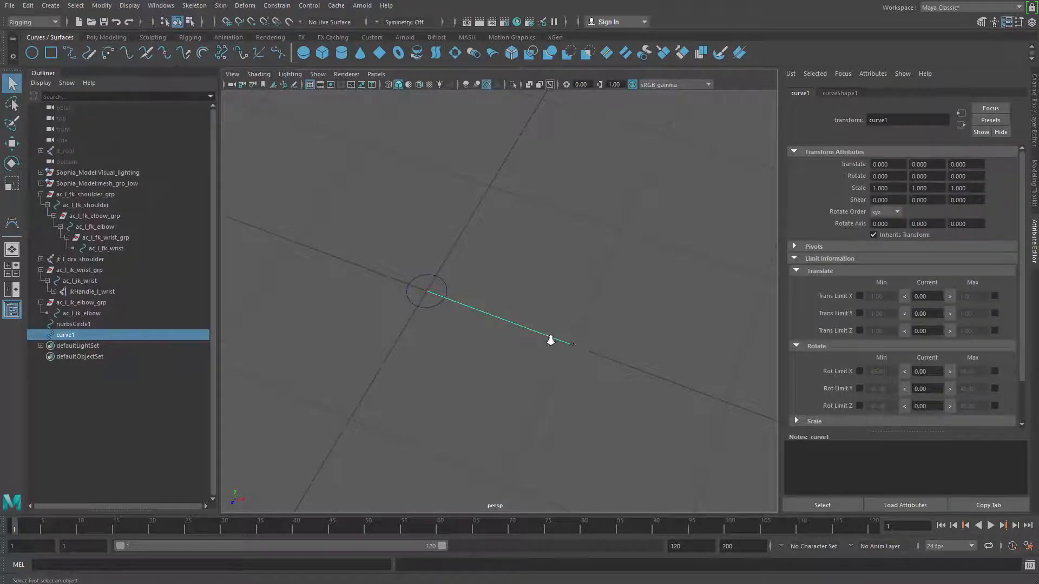
# Test the slider by moving the circle repeatedly along the line and back to the origin.
pyautogui.keyDown('alt'); pyautogui.moveTo(550, 340); pyautogui.dragTo(449, 354, button='right'); pyautogui.keyUp('alt')
pyautogui.keyDown('alt'); pyautogui.moveTo(433, 357); pyautogui.dragTo(448, 368); pyautogui.keyUp('alt')
pyautogui.click(447, 369)
pyautogui.click(448, 314)
pyautogui.press('w')
pyautogui.moveTo(498, 310); pyautogui.dragTo(43, 228)
pyautogui.press('q')
pyautogui.click(507, 312)
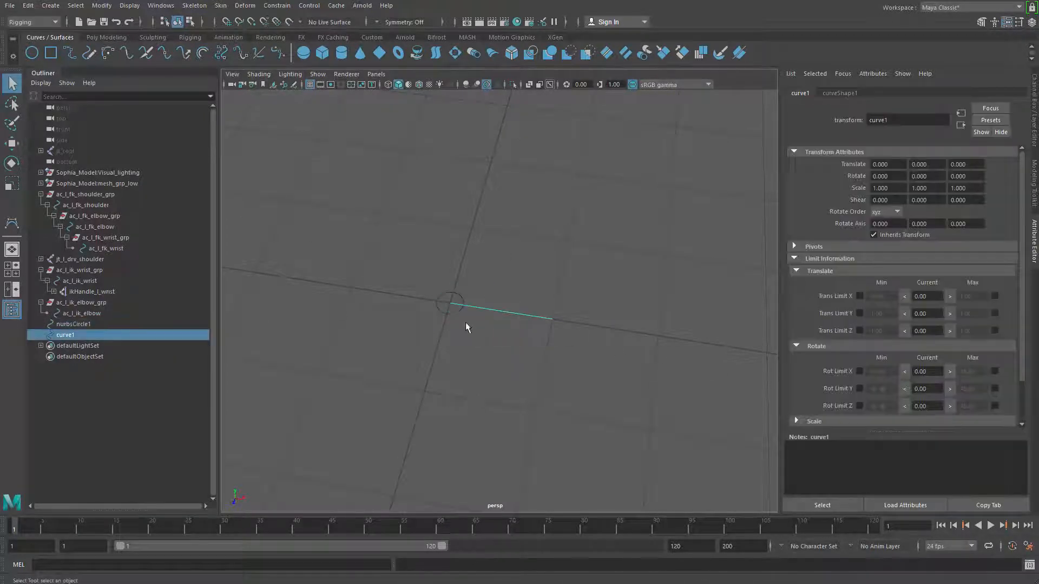
pyautogui.press('w')
pyautogui.moveTo(462, 336); pyautogui.dragTo(318, 283)
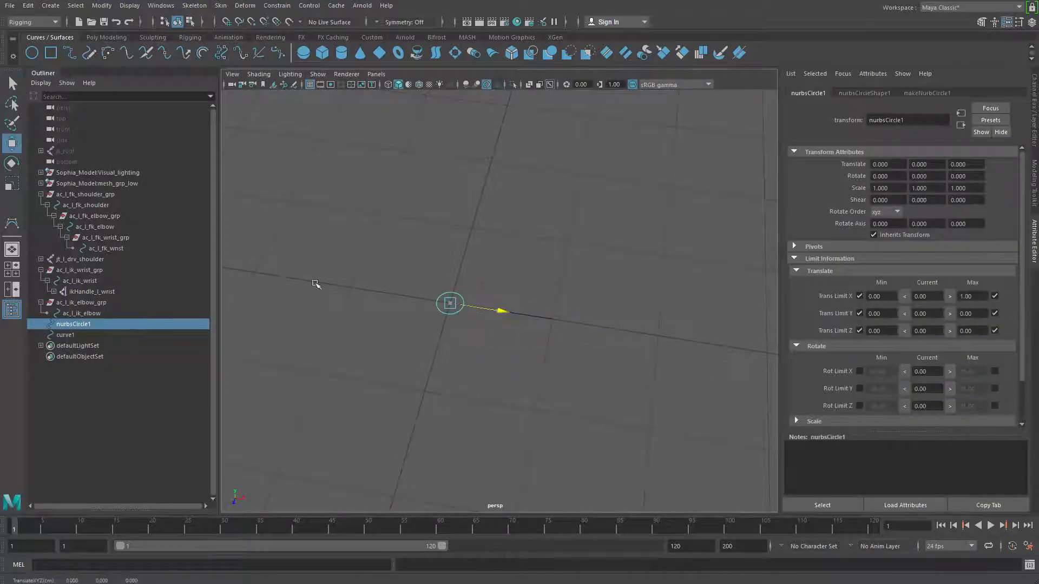
pyautogui.press('q')
pyautogui.click(444, 399)
pyautogui.click(456, 315)
pyautogui.press('w')
pyautogui.moveTo(497, 311); pyautogui.dragTo(212, 140)
pyautogui.press('q')
pyautogui.press('w')
pyautogui.press('q')
pyautogui.click(502, 379)
pyautogui.click(513, 313)
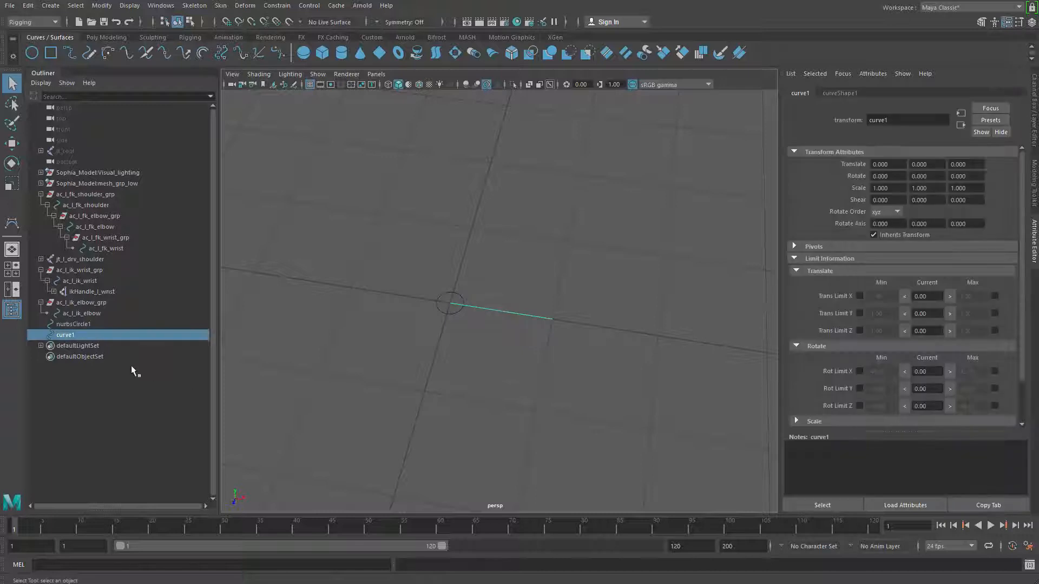
# Rename the NURBS circle as ac_l_arm_ik_fk_blend.
pyautogui.doubleClick(111, 323)
pyautogui.write('ac_')
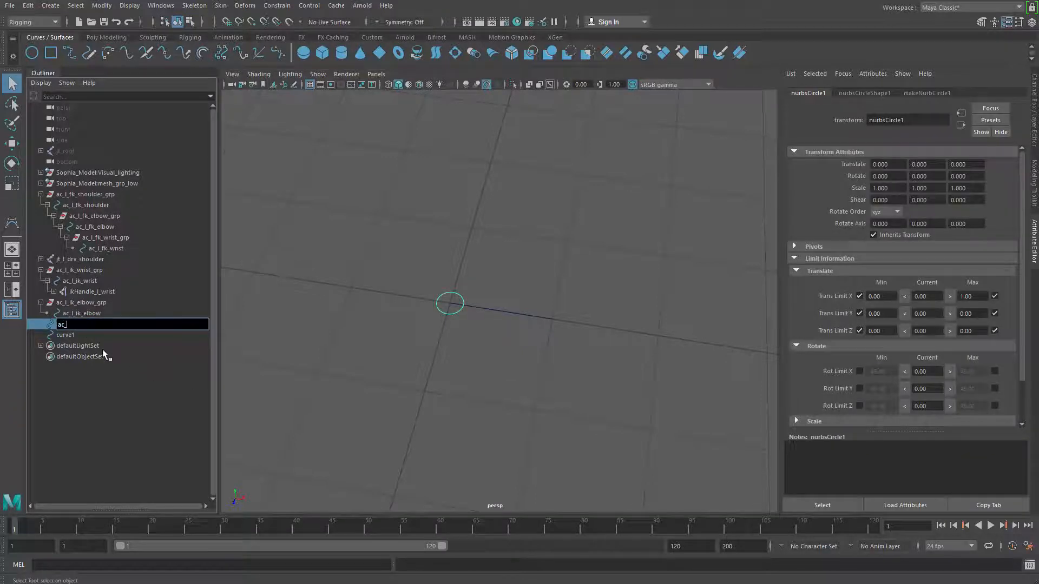
pyautogui.write('l_arm_ik_fk_blend')
pyautogui.press('Return')
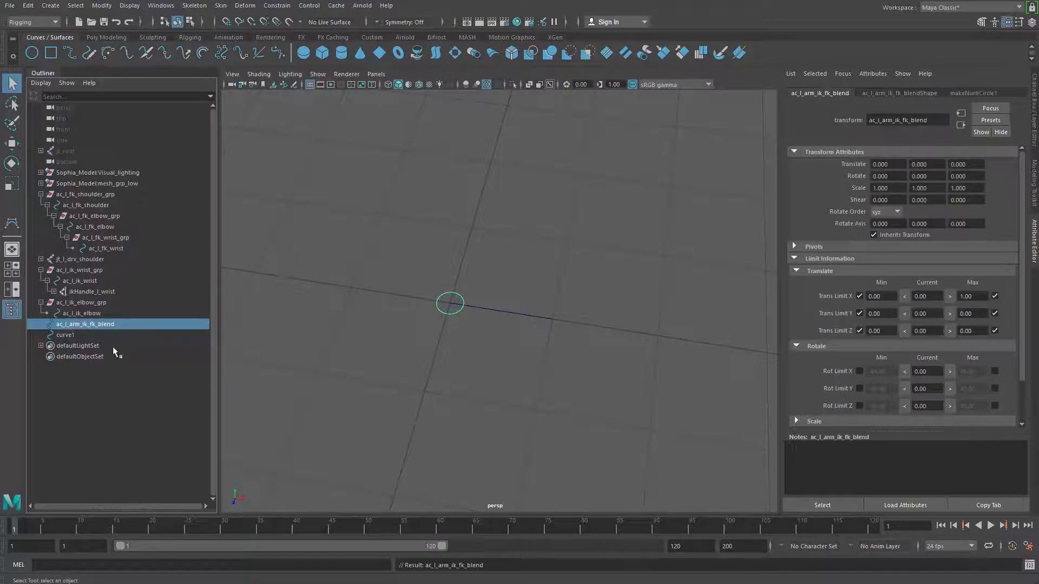
# Copy the circle's name and rename the line curve as ac_l_arm_ik_fk_blend_grp.
pyautogui.doubleClick(111, 323)
pyautogui.hotkey('ctrl', 'c')
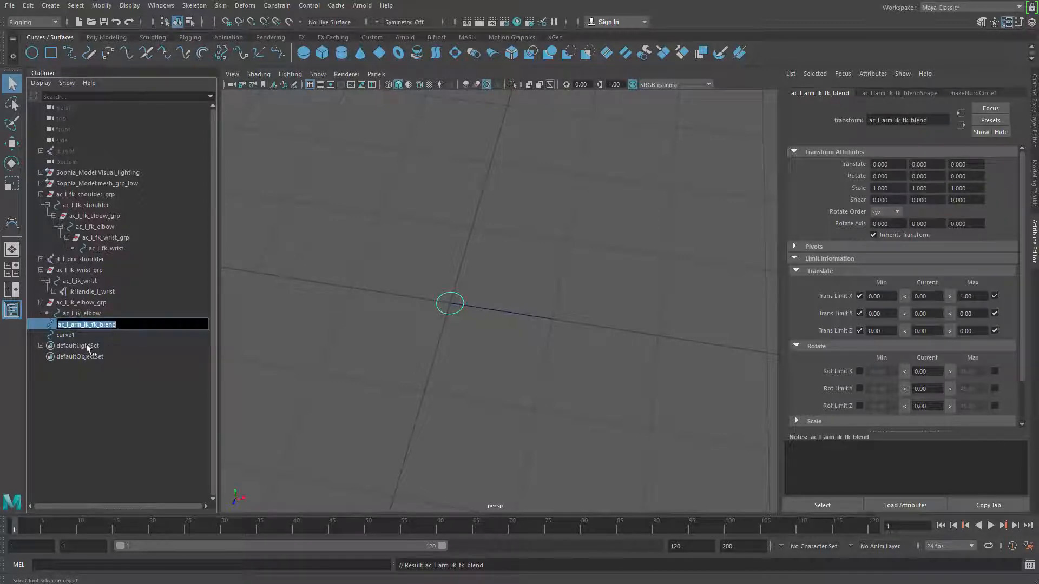
pyautogui.doubleClick(70, 336)
pyautogui.hotkey('ctrl', 'v')
pyautogui.write('_gr')
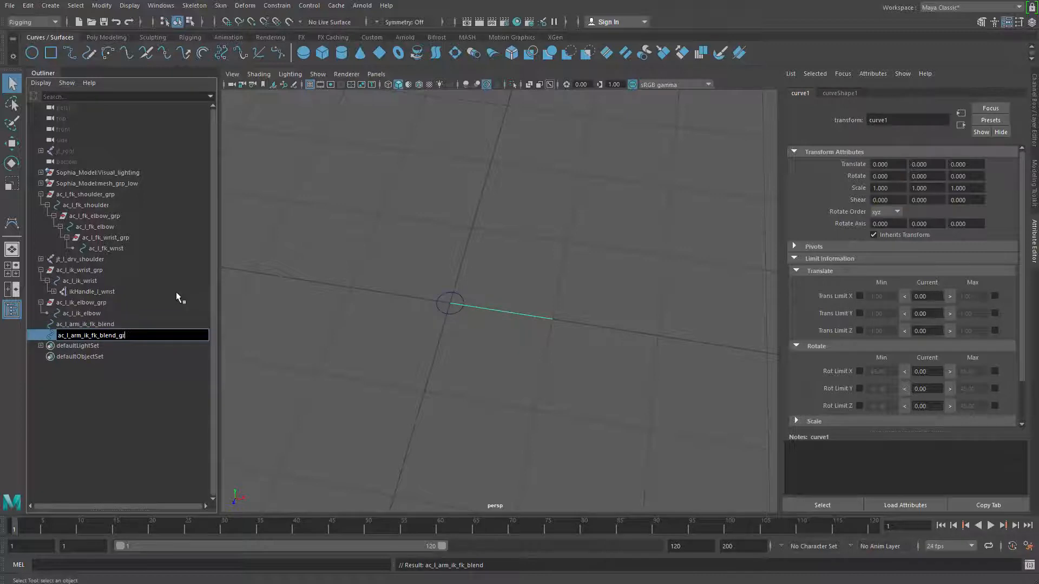
pyautogui.write('p')
pyautogui.press('Return')
# Rename the line curve as ac_l_arm_ik_fk_blend_range.
pyautogui.keyDown('alt'); pyautogui.moveTo(433, 459); pyautogui.dragTo(467, 401); pyautogui.keyUp('alt')
pyautogui.scroll(3, 468, 400)
pyautogui.click(481, 323)
pyautogui.click(481, 320)
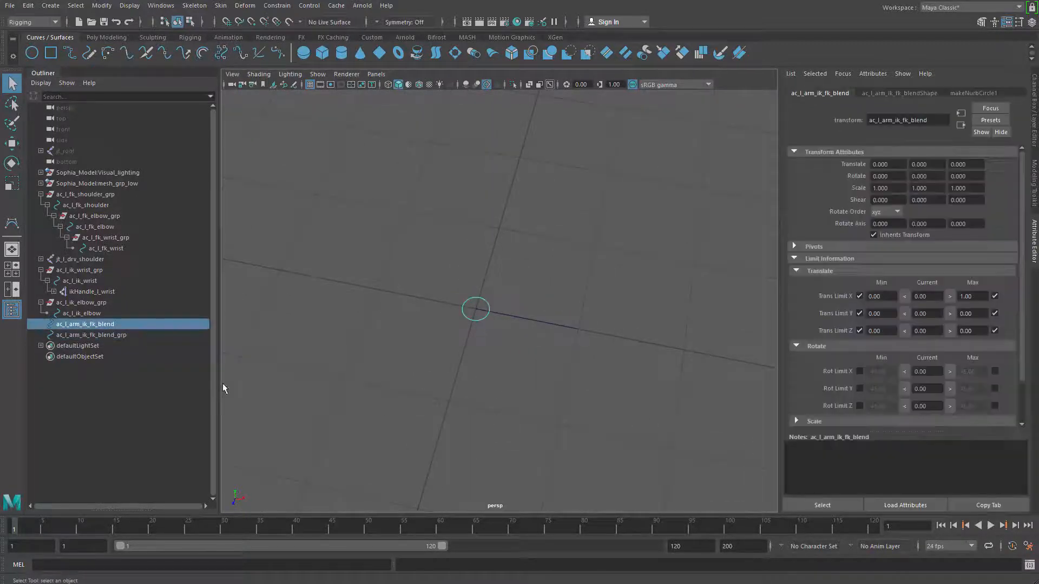
pyautogui.click(129, 335)
pyautogui.doubleClick(129, 336)
pyautogui.write('ran')
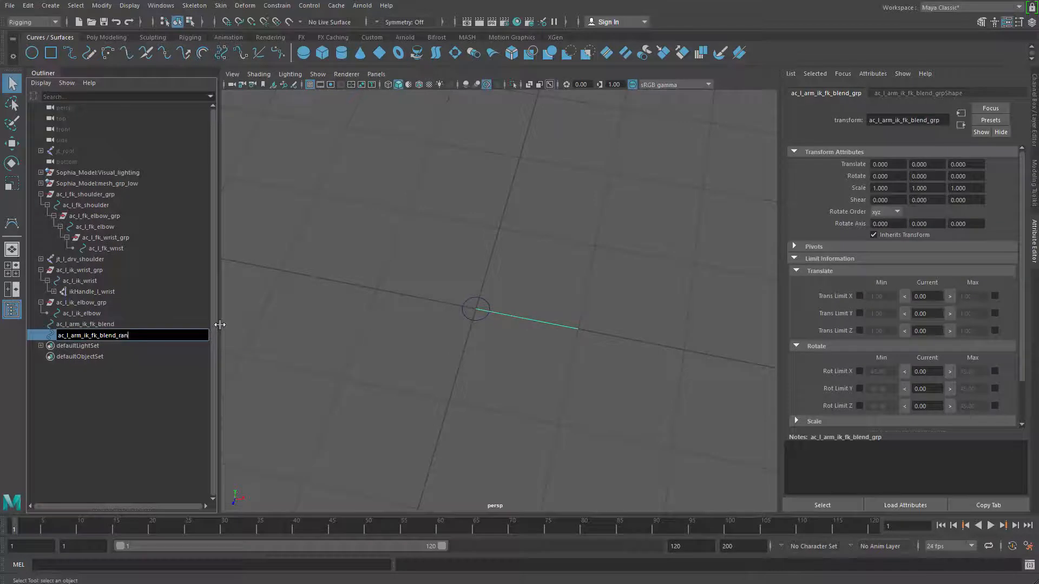
pyautogui.write('ge')
pyautogui.press('Return')
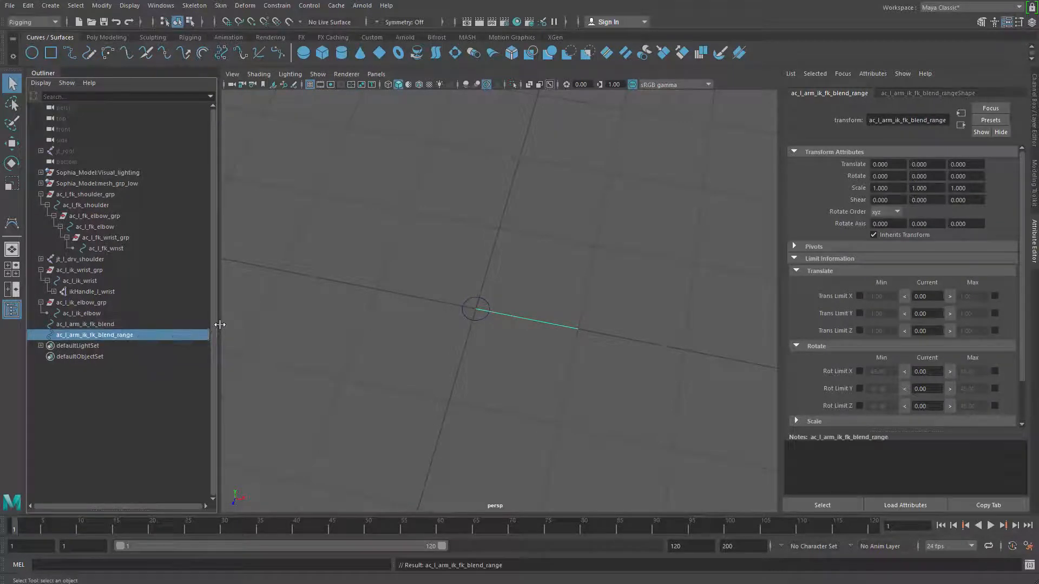
# Group the circle and the range curve, name the group ac_l_arm_ik_fk_blend_grp, and expand it.
pyautogui.keyDown('shift'); pyautogui.click(101, 323); pyautogui.keyUp('shift')
pyautogui.hotkey('ctrl', 'g')
pyautogui.doubleClick(80, 324)
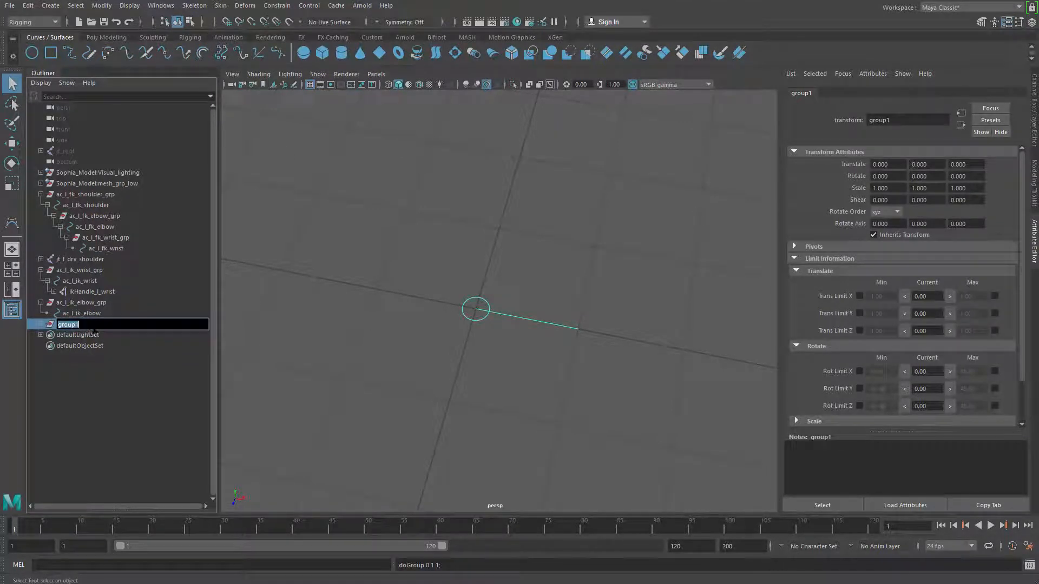
pyautogui.hotkey('ctrl', 'v')
pyautogui.write('_grp')
pyautogui.press('Return')
pyautogui.click(40, 324)
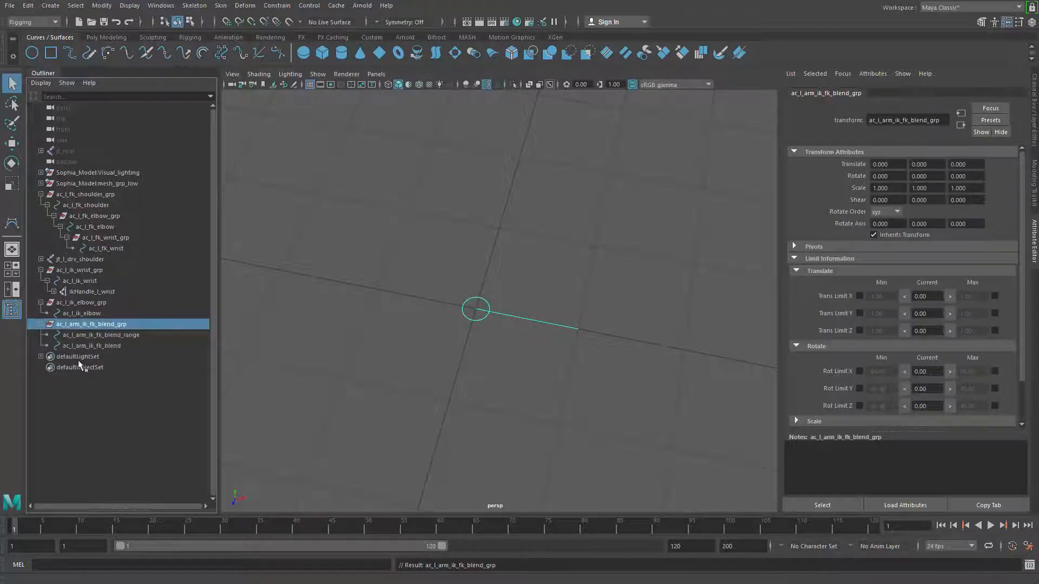
# Set the ac_l_arm_ik_fk_blend_range curve to template display and check selection around the circle.
pyautogui.click(100, 335)
pyautogui.scroll(-5, 408, 306)
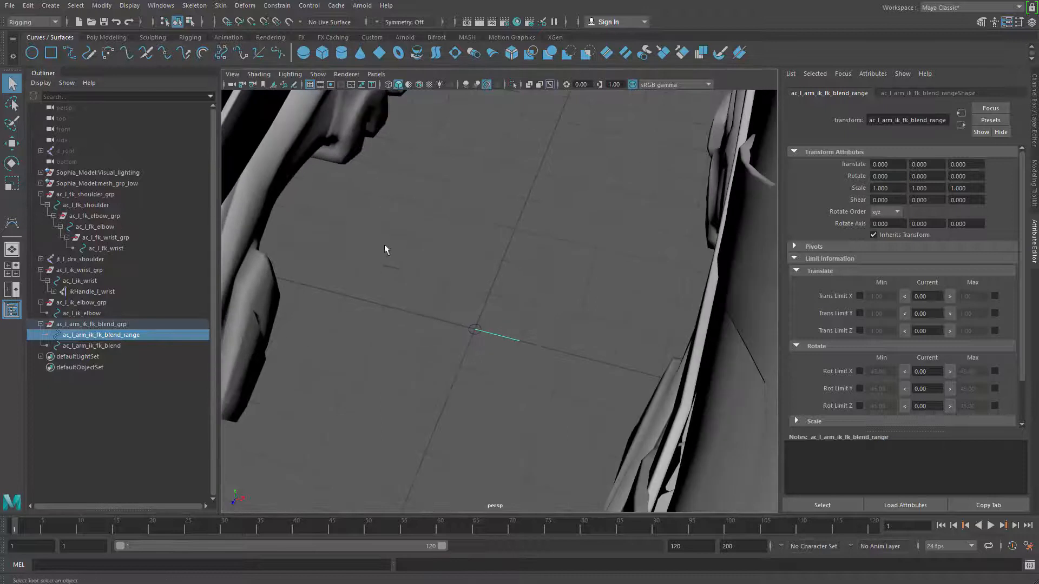
pyautogui.moveTo(383, 243); pyautogui.dragTo(582, 414)
pyautogui.moveTo(567, 257); pyautogui.dragTo(420, 423)
pyautogui.click(521, 361)
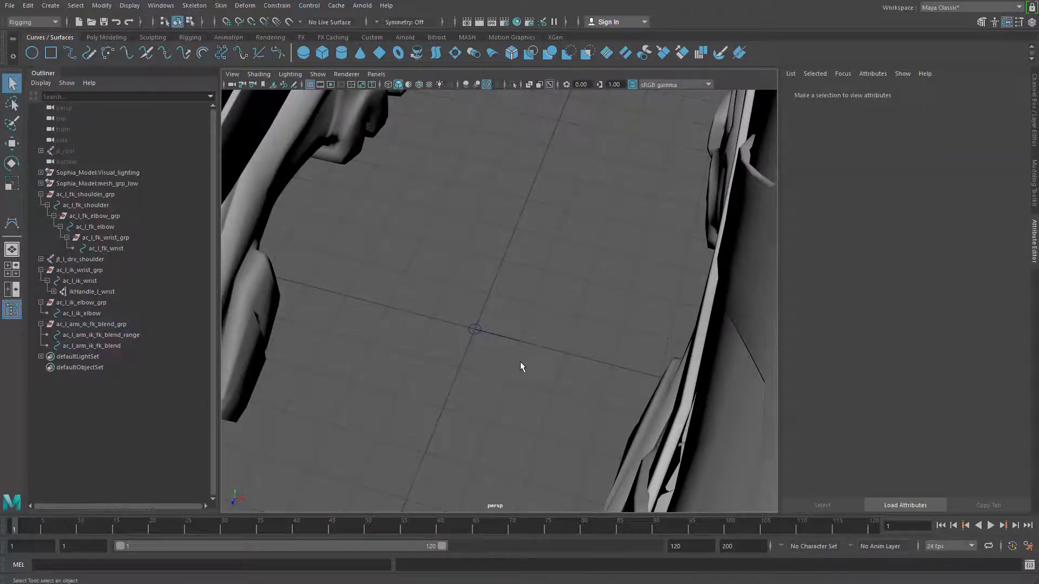
pyautogui.click(499, 338)
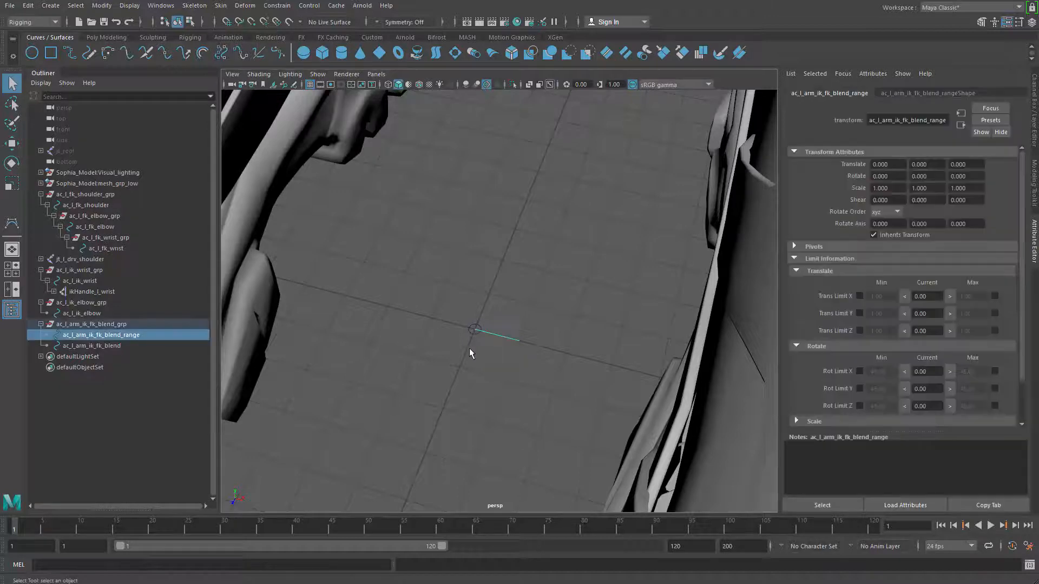
pyautogui.scroll(3, 469, 348)
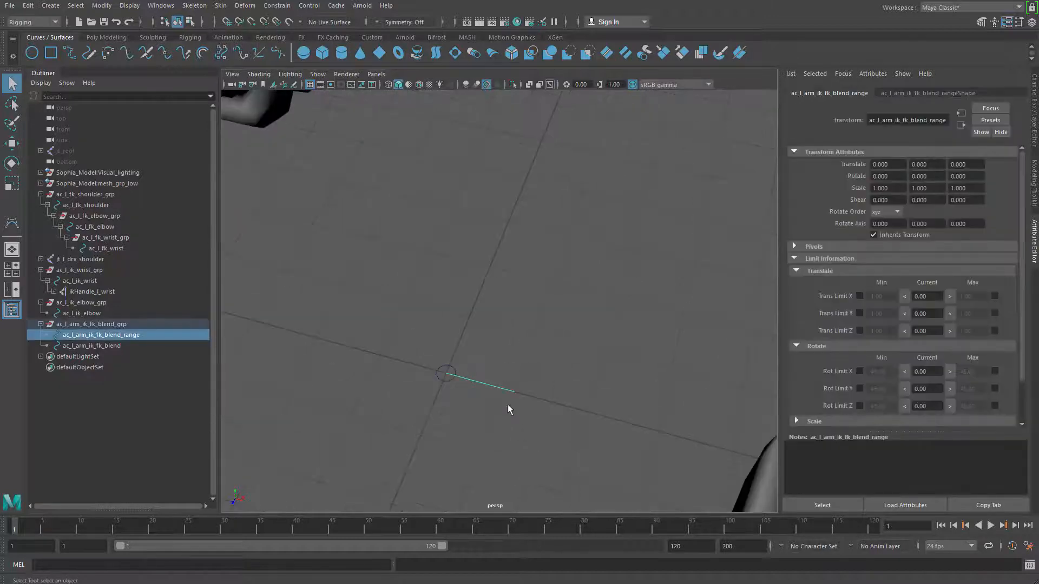
pyautogui.click(130, 6)
pyautogui.moveTo(314, 117)
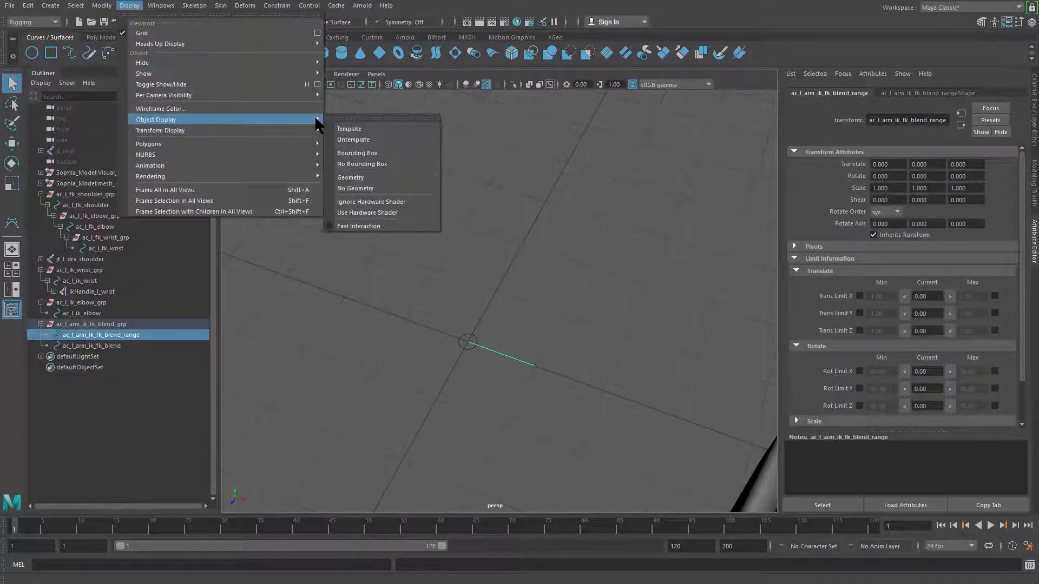
pyautogui.click(382, 128)
pyautogui.moveTo(531, 432); pyautogui.dragTo(530, 431)
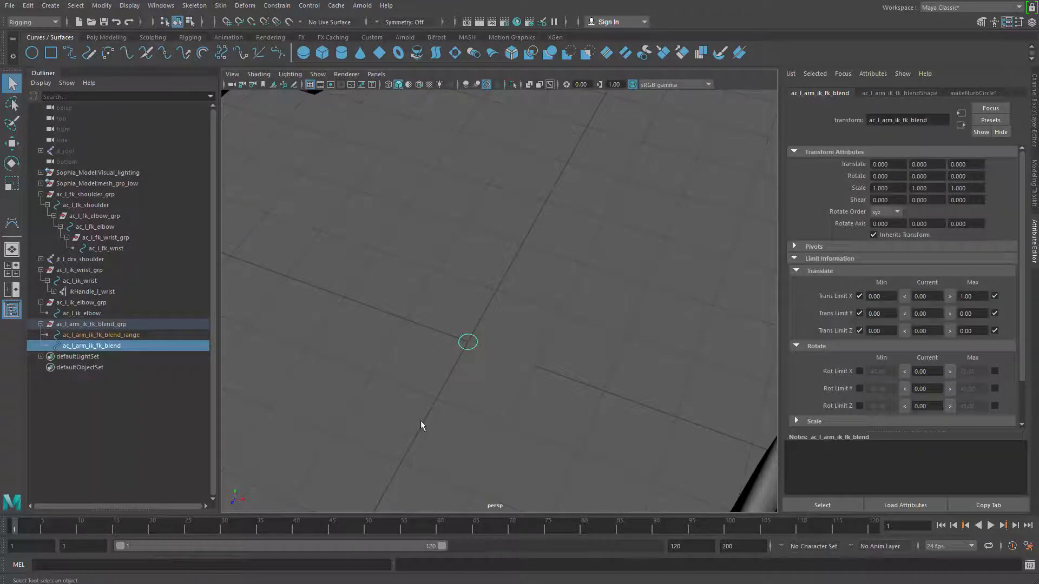
# Match all transforms of the ac_l_arm_ik_fk_blend_grp group to the jt_l_drv_elbow joint.
pyautogui.click(125, 325)
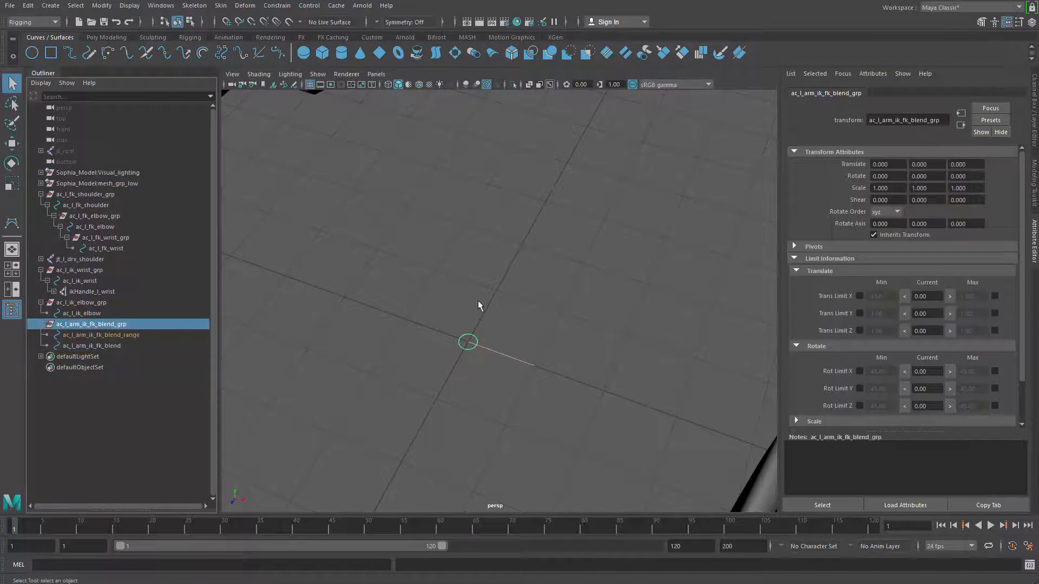
pyautogui.keyDown('alt'); pyautogui.moveTo(478, 301); pyautogui.dragTo(589, 232, button='right'); pyautogui.keyUp('alt')
pyautogui.click(600, 261)
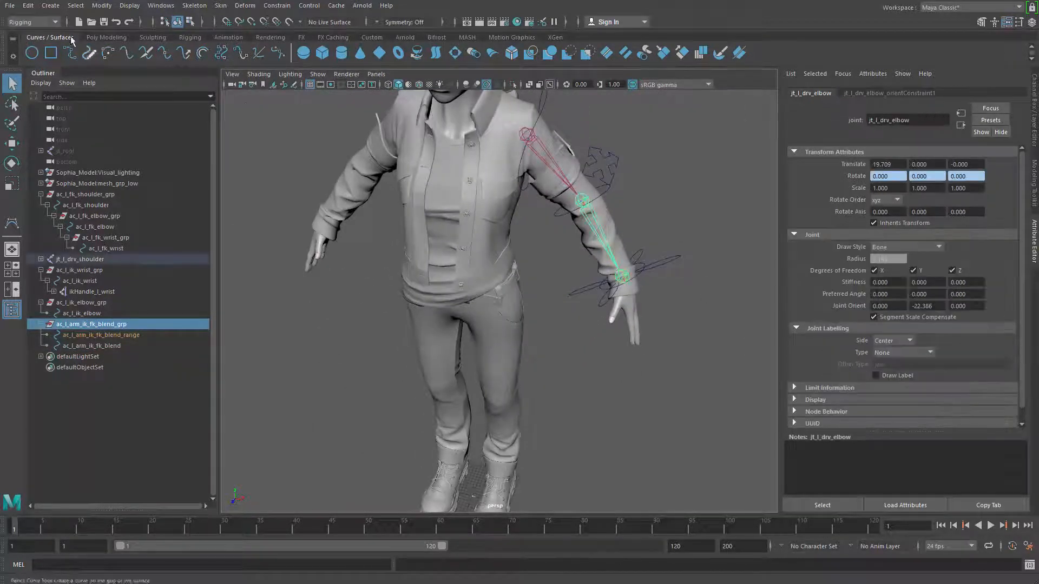
pyautogui.click(101, 5)
pyautogui.moveTo(206, 66)
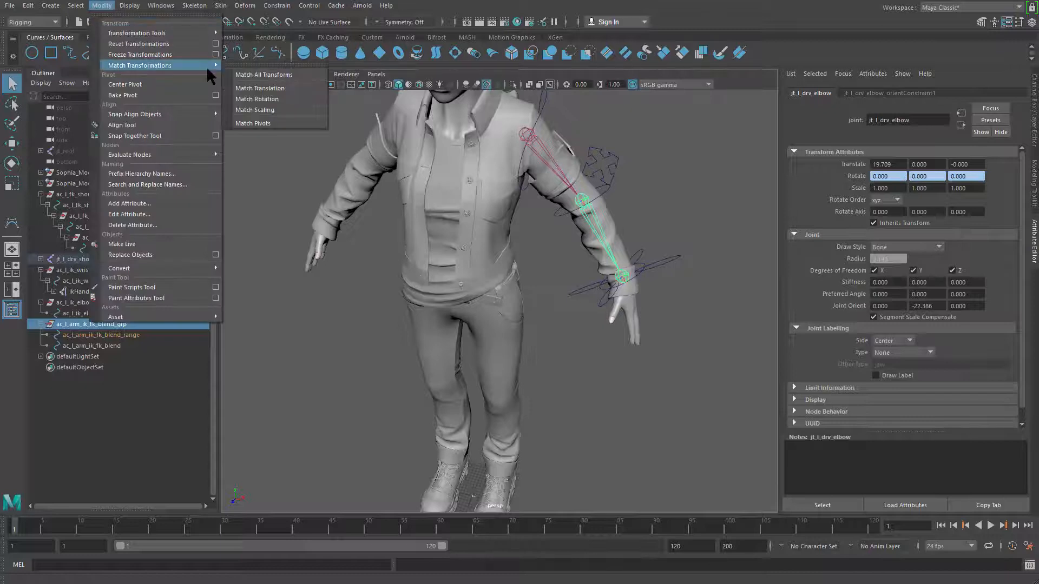
pyautogui.click(287, 74)
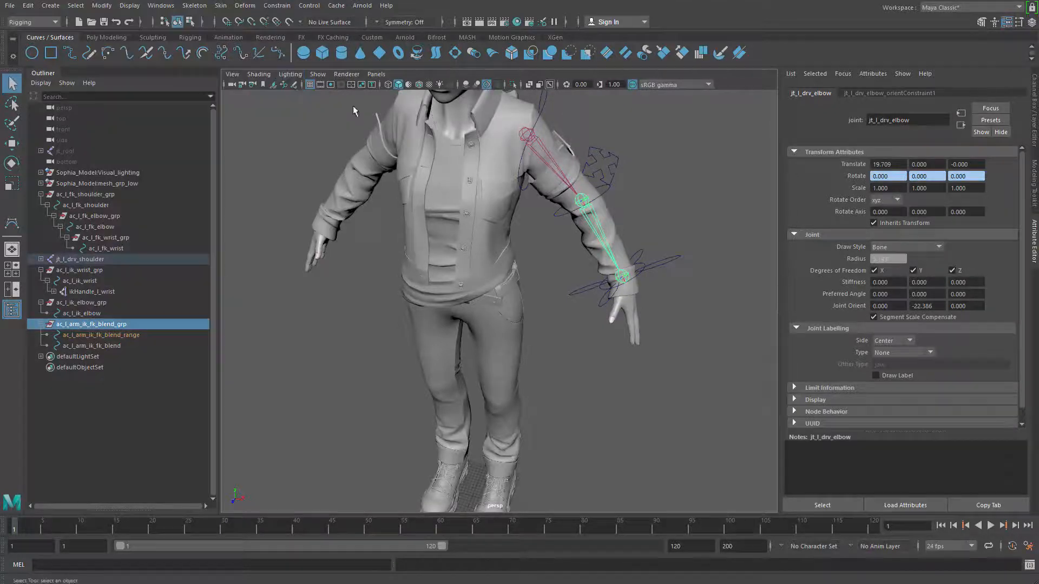
# Move the blend group outward beside the elbow, scale it uniformly to about 9.914, and rotate it to 90 on X.
pyautogui.keyDown('alt'); pyautogui.moveTo(353, 105); pyautogui.dragTo(333, 371, button='right'); pyautogui.keyUp('alt')
pyautogui.click(102, 323)
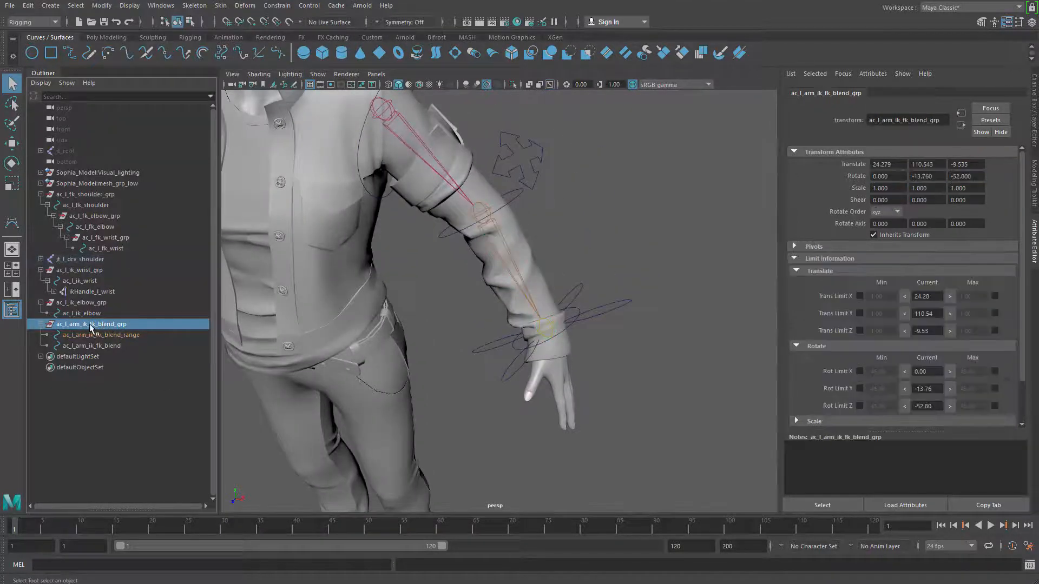
pyautogui.press('w')
pyautogui.moveTo(517, 262)
pyautogui.keyDown('alt'); pyautogui.mouseDown()
pyautogui.moveTo(527, 276)
pyautogui.moveTo(556, 226)
pyautogui.moveTo(544, 249)
pyautogui.moveTo(528, 251)
pyautogui.mouseUp(); pyautogui.keyUp('alt')
pyautogui.press('r')
pyautogui.press('e')
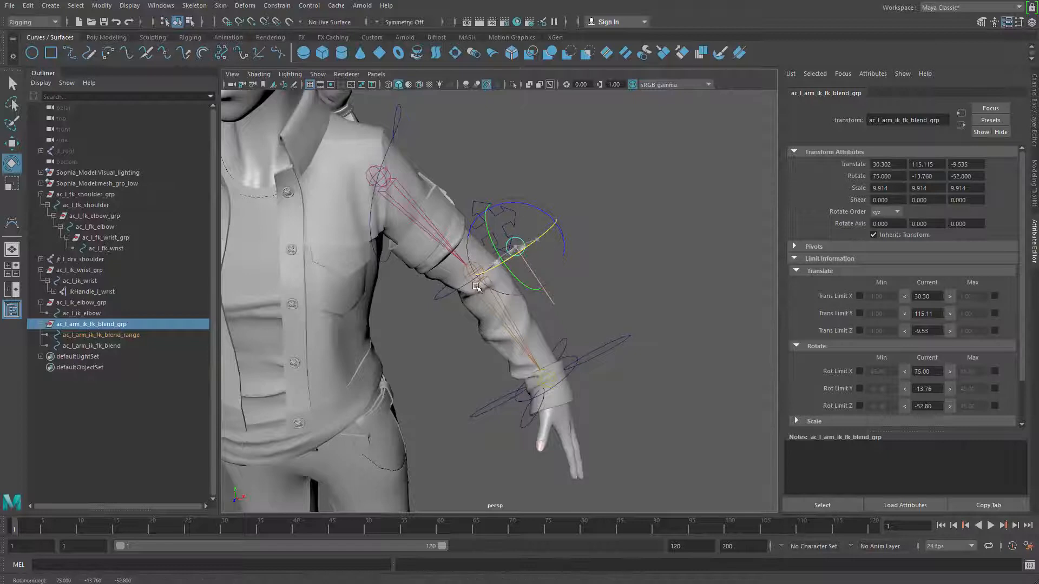
pyautogui.keyDown('alt'); pyautogui.moveTo(490, 286); pyautogui.dragTo(475, 267); pyautogui.keyUp('alt')
pyautogui.press('q')
pyautogui.click(498, 269)
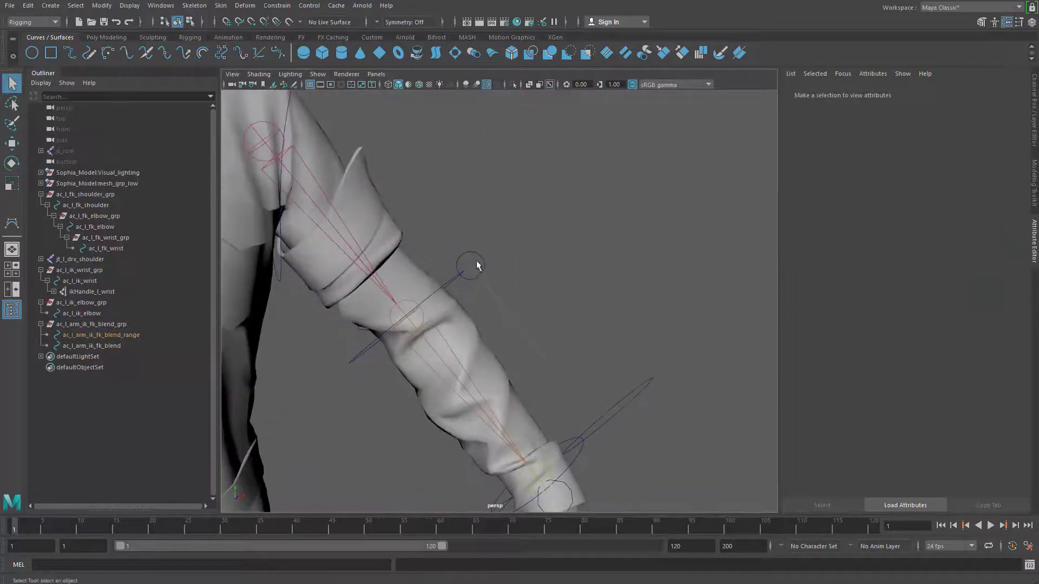
# Move the blend group farther from the arm to about 37.84, 120.83, -9.53 and select its slider circle.
pyautogui.click(474, 266)
pyautogui.press('w')
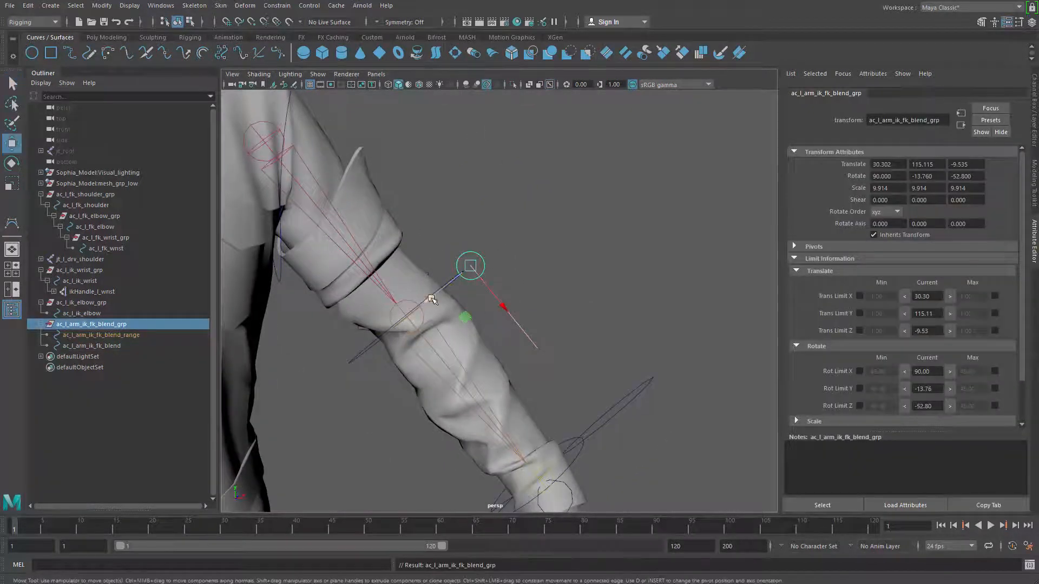
pyautogui.moveTo(441, 301); pyautogui.dragTo(510, 232)
pyautogui.press('q')
pyautogui.click(539, 171)
pyautogui.click(543, 215)
pyautogui.keyDown('alt'); pyautogui.moveTo(543, 299); pyautogui.dragTo(525, 322); pyautogui.keyUp('alt')
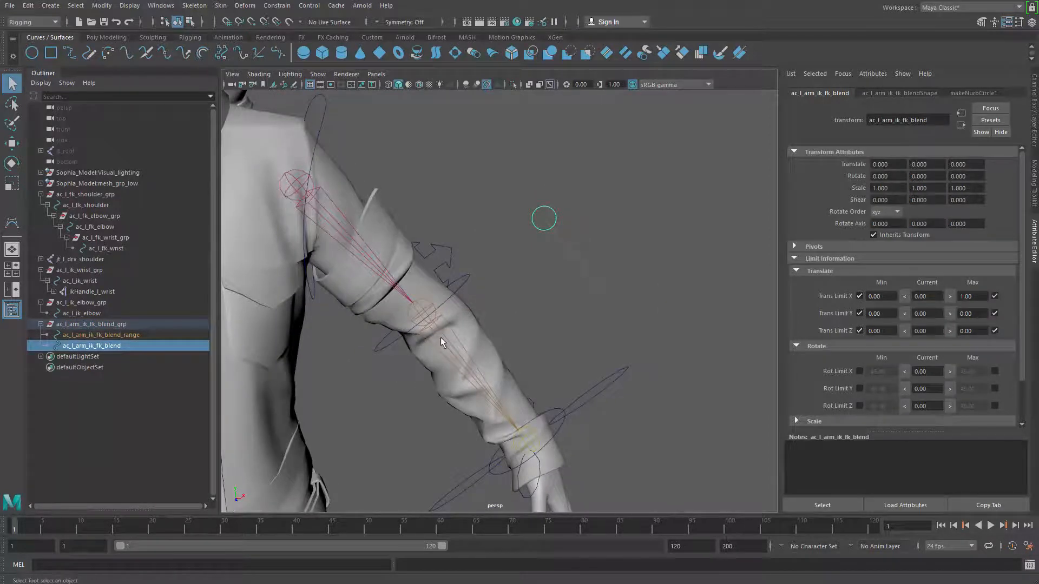
# Parent-constrain the ac_l_arm_ik_fk_blend_grp group to the jt_l_drv_elbow joint.
pyautogui.click(440, 342)
pyautogui.keyDown('alt'); pyautogui.moveTo(501, 376); pyautogui.dragTo(447, 394); pyautogui.keyUp('alt')
pyautogui.click(104, 325)
pyautogui.keyDown('alt'); pyautogui.moveTo(479, 254); pyautogui.dragTo(465, 233); pyautogui.keyUp('alt')
pyautogui.click(276, 6)
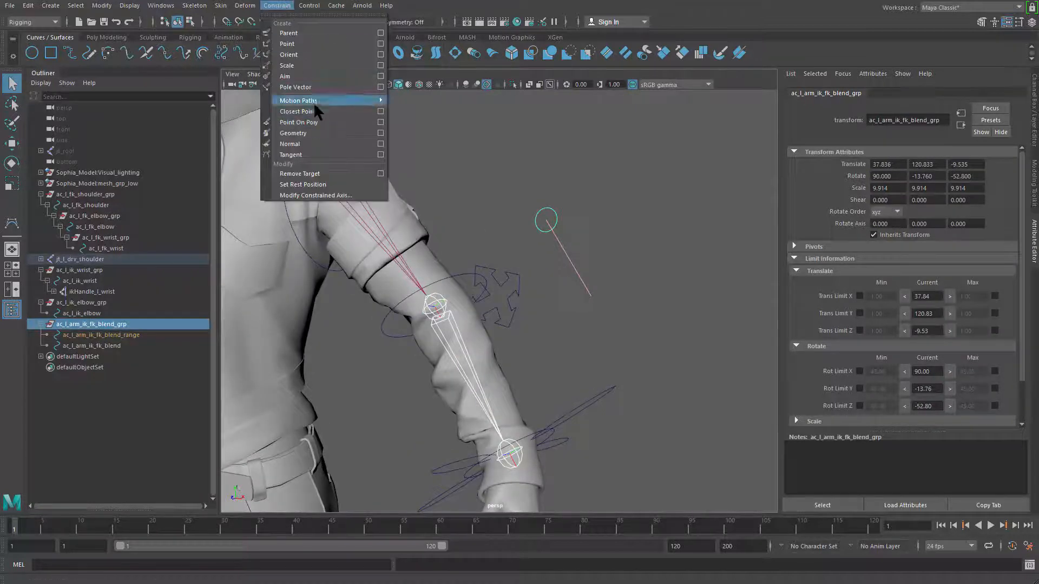
pyautogui.click(313, 32)
pyautogui.keyDown('alt'); pyautogui.moveTo(379, 119); pyautogui.dragTo(580, 371); pyautogui.keyUp('alt')
pyautogui.click(580, 371)
# Test-move the ac_l_ik_wrist control to check that the blend slider follows the elbow, and undo the move.
pyautogui.click(533, 315)
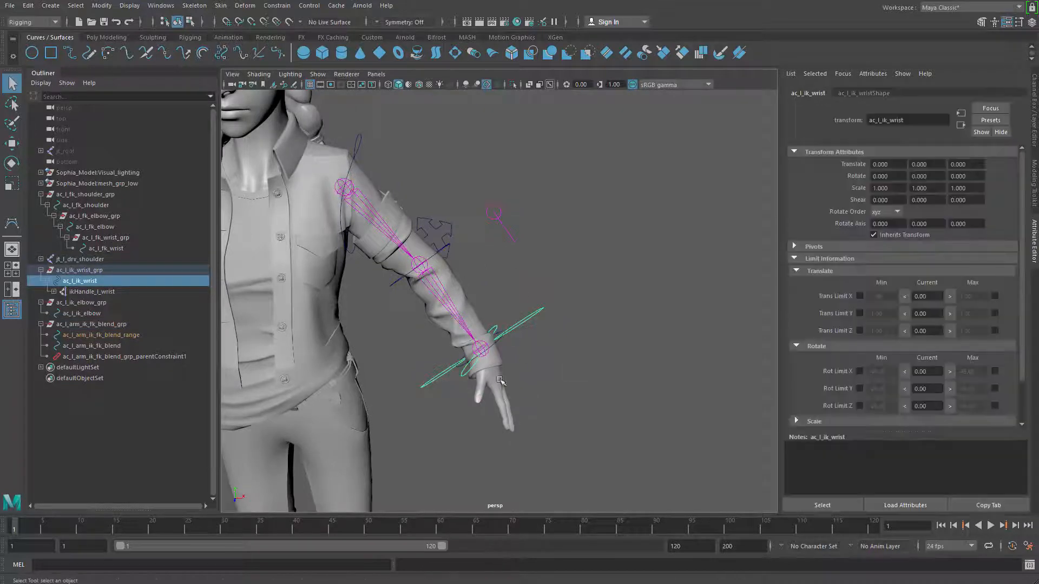
pyautogui.press('w')
pyautogui.moveTo(478, 349); pyautogui.dragTo(472, 305)
pyautogui.hotkey('ctrl', 'z')
pyautogui.click(518, 269)
pyautogui.moveTo(480, 191); pyautogui.dragTo(523, 244)
pyautogui.press('q')
# Display the channels of ikHandle_l_wrist and lower its Ik Blend to 0.
pyautogui.click(468, 362)
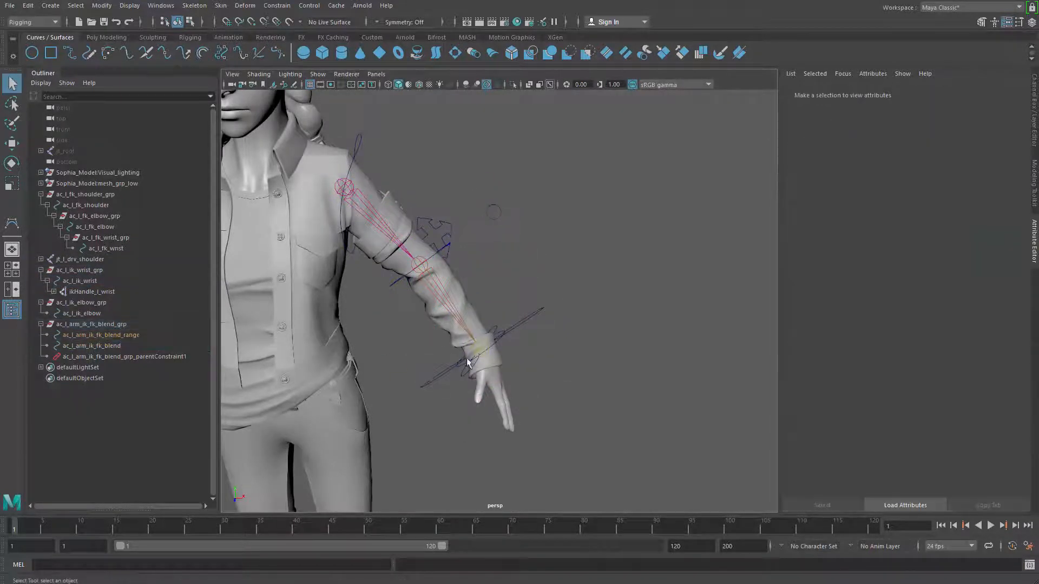
pyautogui.moveTo(514, 368)
pyautogui.mouseDown()
pyautogui.moveTo(524, 382)
pyautogui.moveTo(529, 366)
pyautogui.mouseUp()
pyautogui.hotkey('ctrl', 'a')
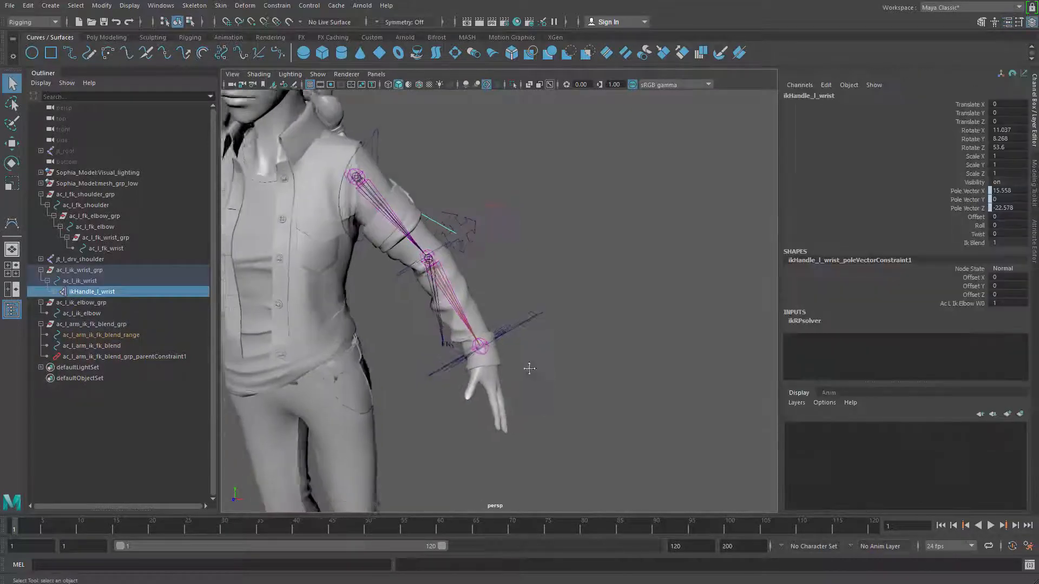
pyautogui.keyDown('alt'); pyautogui.moveTo(529, 366); pyautogui.dragTo(572, 374, button='middle'); pyautogui.keyUp('alt')
pyautogui.click(972, 243)
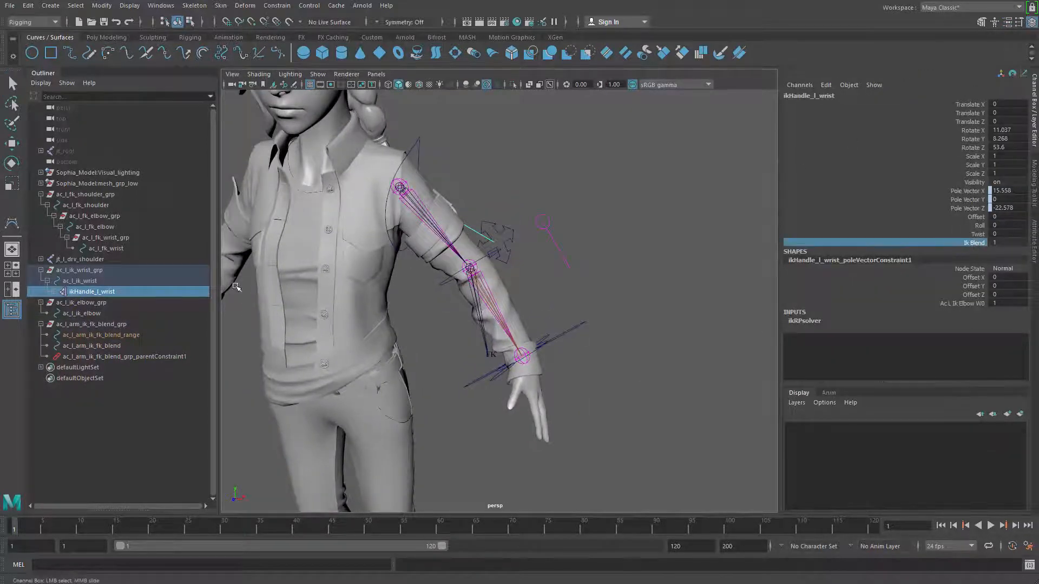
pyautogui.keyDown('alt'); pyautogui.moveTo(425, 317); pyautogui.dragTo(246, 346); pyautogui.keyUp('alt')
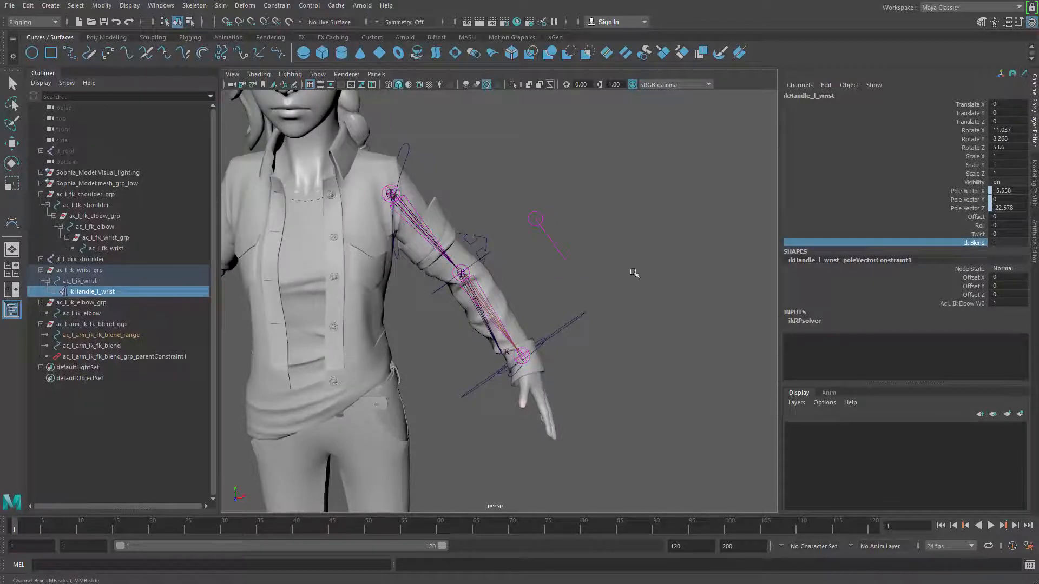
# Rotate the ac_l_fk_elbow control about -52 on Y to test the FK pose.
pyautogui.click(545, 288)
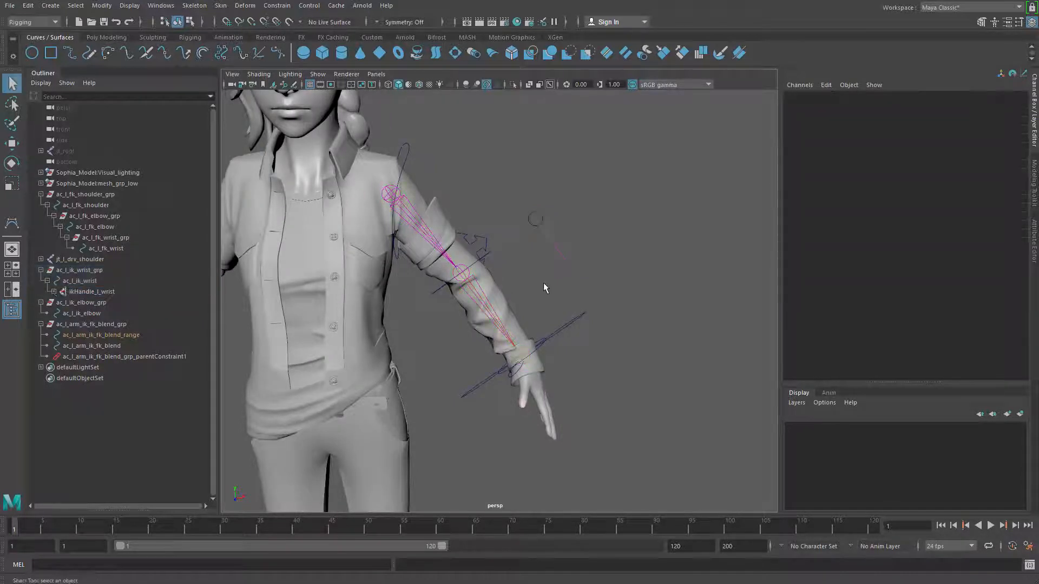
pyautogui.click(483, 257)
pyautogui.press('e')
pyautogui.moveTo(473, 306); pyautogui.dragTo(468, 273)
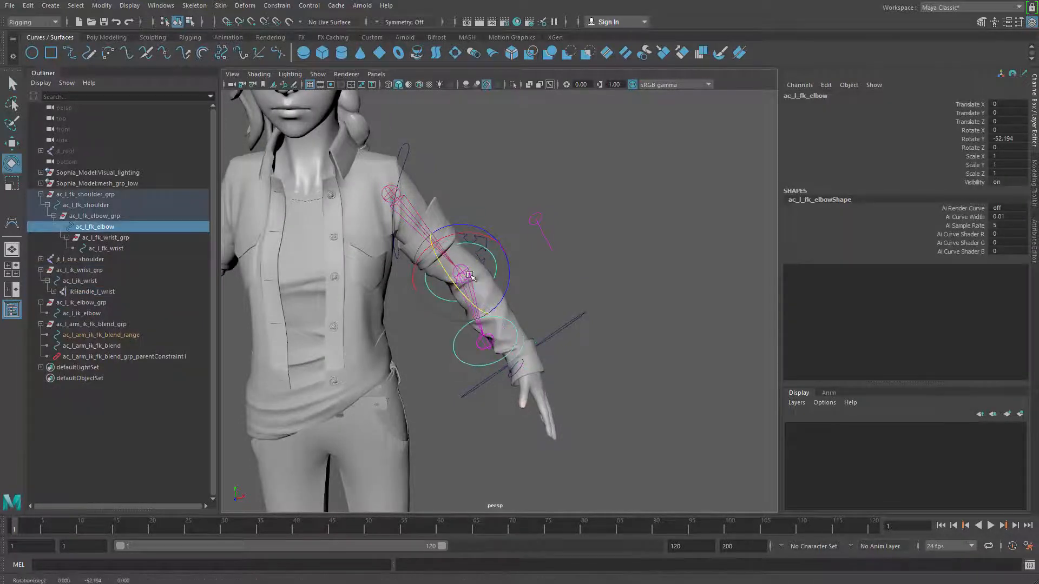
# Scrub the Ik Blend of ikHandle_l_wrist back toward IK, and undo the blend and elbow rotation tests.
pyautogui.click(92, 292)
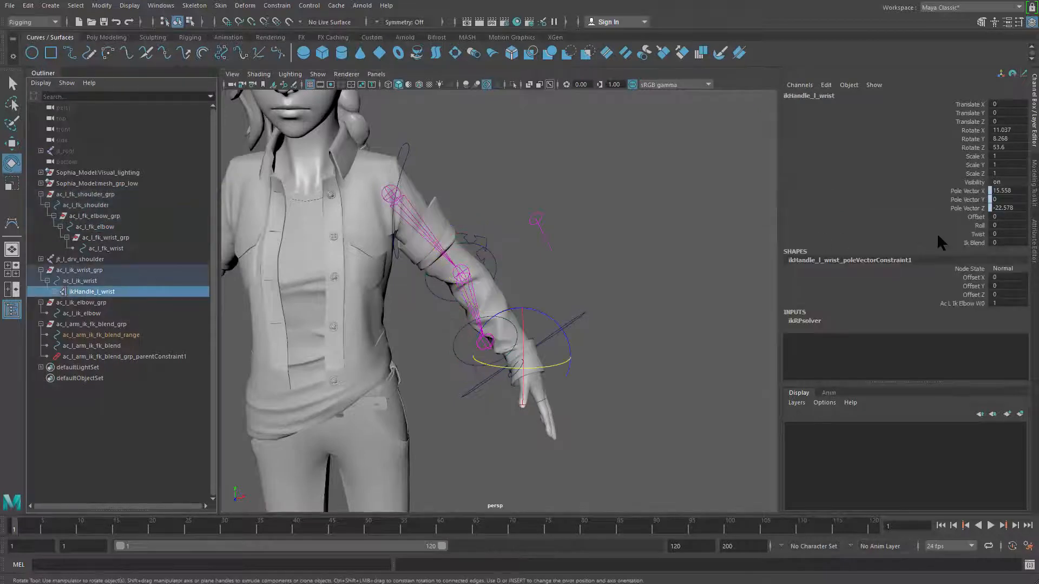
pyautogui.click(963, 243)
pyautogui.moveTo(600, 347); pyautogui.dragTo(649, 344, button='middle')
pyautogui.keyDown('alt'); pyautogui.moveTo(597, 379); pyautogui.dragTo(651, 369); pyautogui.keyUp('alt')
pyautogui.hotkey('ctrl', 'z')
pyautogui.hotkey('ctrl', 'z')
pyautogui.hotkey('ctrl', 'z')
pyautogui.press('q')
pyautogui.click(582, 397)
pyautogui.keyDown('alt'); pyautogui.moveTo(651, 368); pyautogui.dragTo(586, 335, button='right'); pyautogui.keyUp('alt')
# Open the Node Editor over the viewport and add the ac_l_arm_ik_fk_blend control to the graph.
pyautogui.click(160, 5)
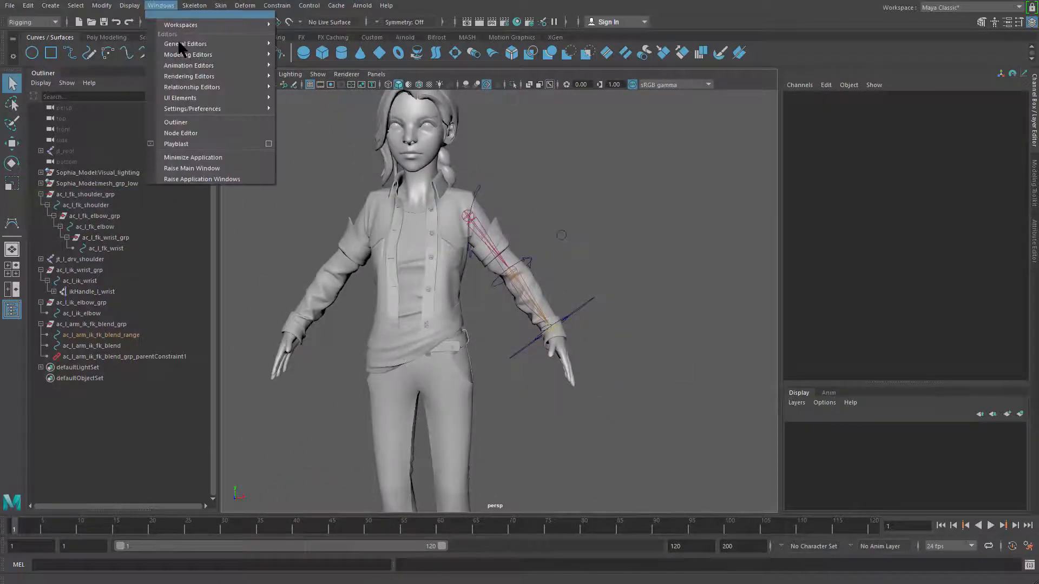
pyautogui.click(206, 132)
pyautogui.moveTo(796, 102); pyautogui.dragTo(538, 125)
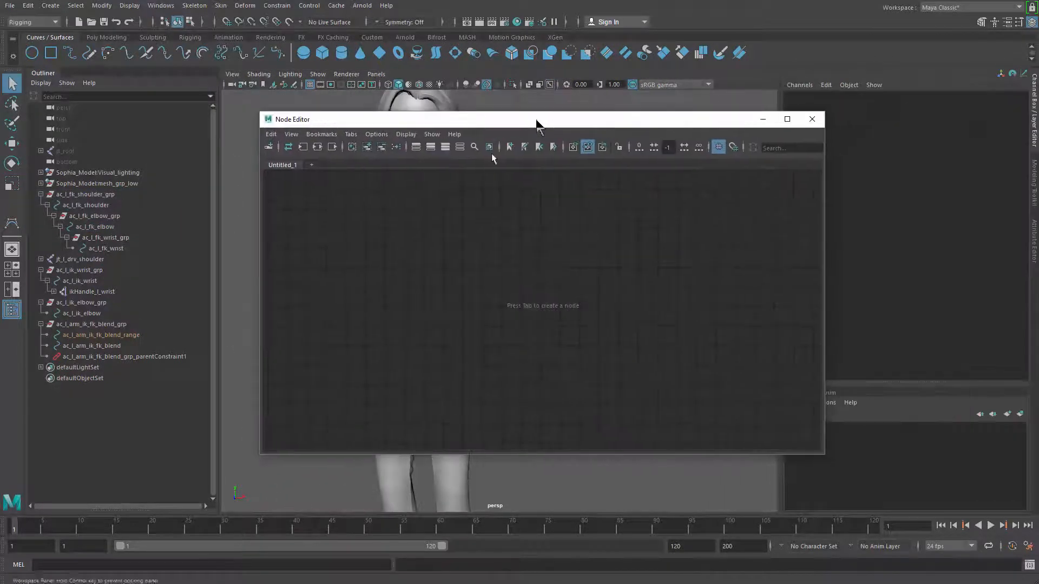
pyautogui.click(110, 345)
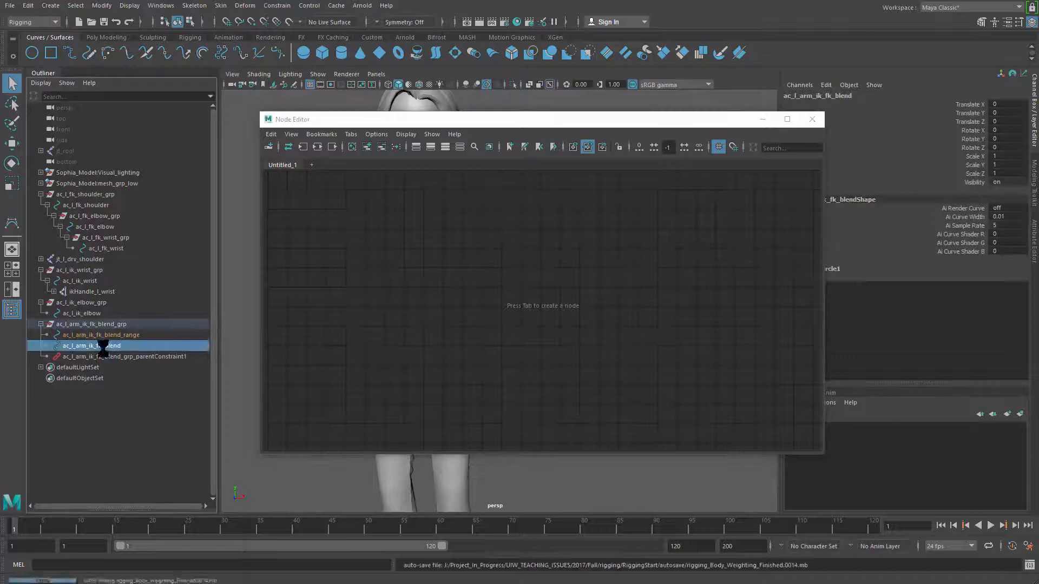
pyautogui.moveTo(99, 349); pyautogui.dragTo(436, 278, button='middle')
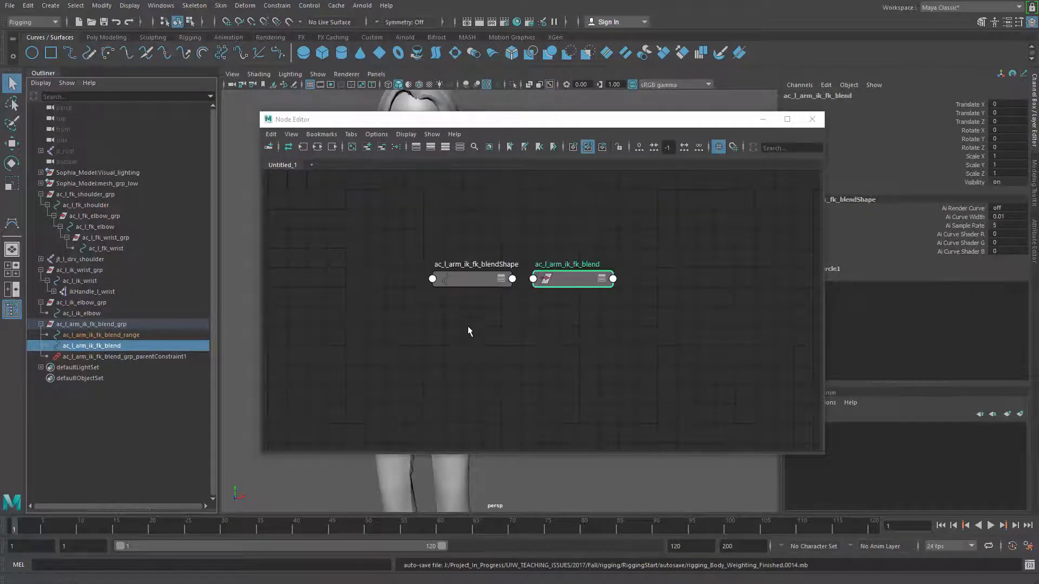
# Remove the ac_l_arm_ik_fk_blendShape node from the graph and reposition the ac_l_arm_ik_fk_blend transform node.
pyautogui.moveTo(562, 285); pyautogui.dragTo(493, 377)
pyautogui.click(483, 280)
pyautogui.moveTo(482, 281); pyautogui.dragTo(319, 243)
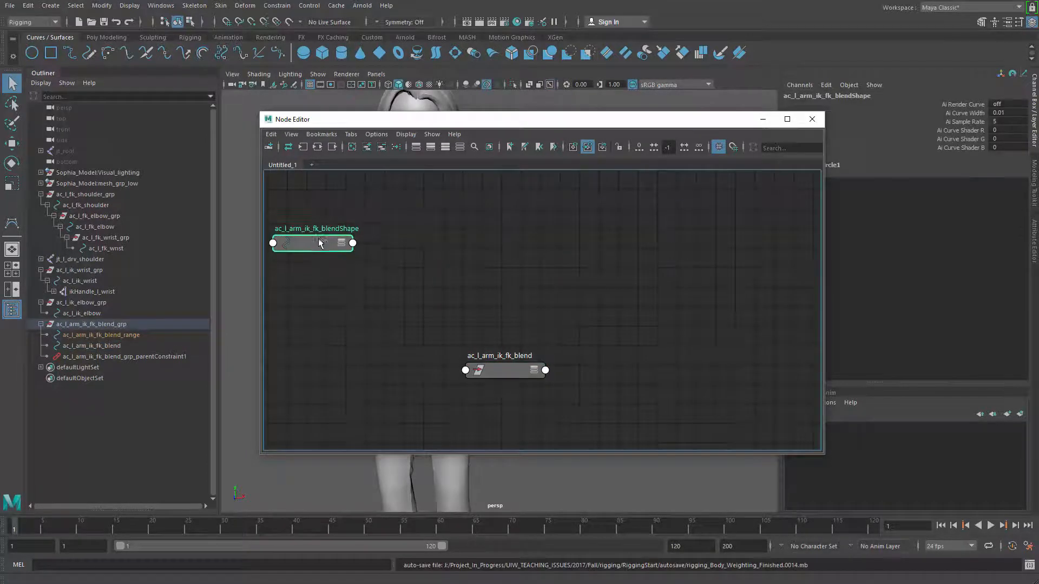
pyautogui.moveTo(505, 379); pyautogui.dragTo(429, 260)
# Add ikHandle_l_wrist to the graph beside the blend control and expand both nodes to show all attributes.
pyautogui.click(95, 292)
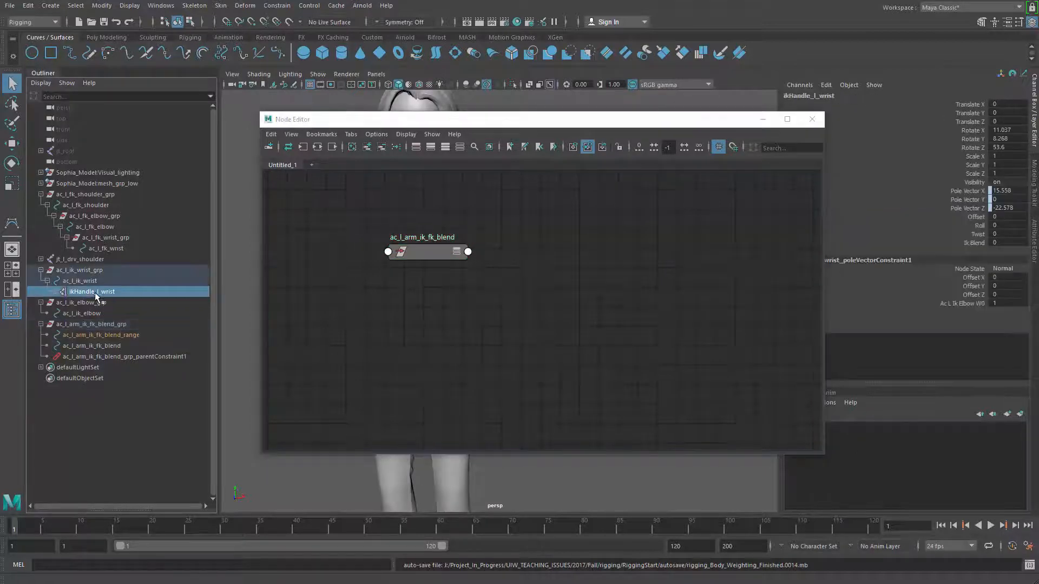
pyautogui.moveTo(79, 292); pyautogui.dragTo(589, 234, button='middle')
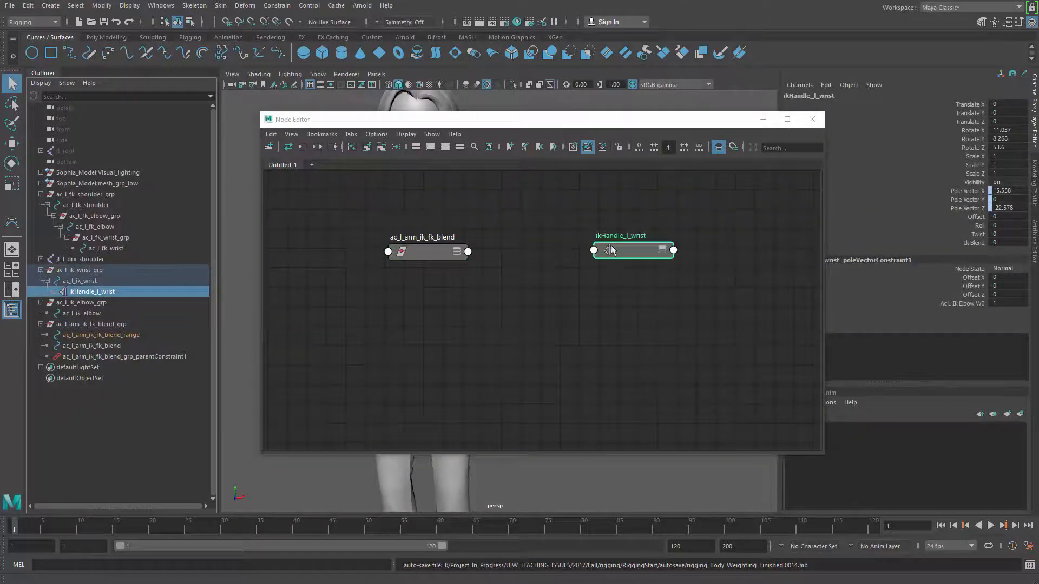
pyautogui.moveTo(630, 252); pyautogui.dragTo(624, 246)
pyautogui.press('3')
pyautogui.moveTo(442, 253); pyautogui.dragTo(450, 237)
pyautogui.press('3')
pyautogui.moveTo(450, 304); pyautogui.dragTo(455, 314)
pyautogui.keyDown('alt'); pyautogui.moveTo(556, 329); pyautogui.dragTo(552, 288, button='middle'); pyautogui.keyUp('alt')
pyautogui.moveTo(596, 304); pyautogui.dragTo(594, 304)
pyautogui.moveTo(431, 299); pyautogui.dragTo(432, 305)
pyautogui.click(614, 328)
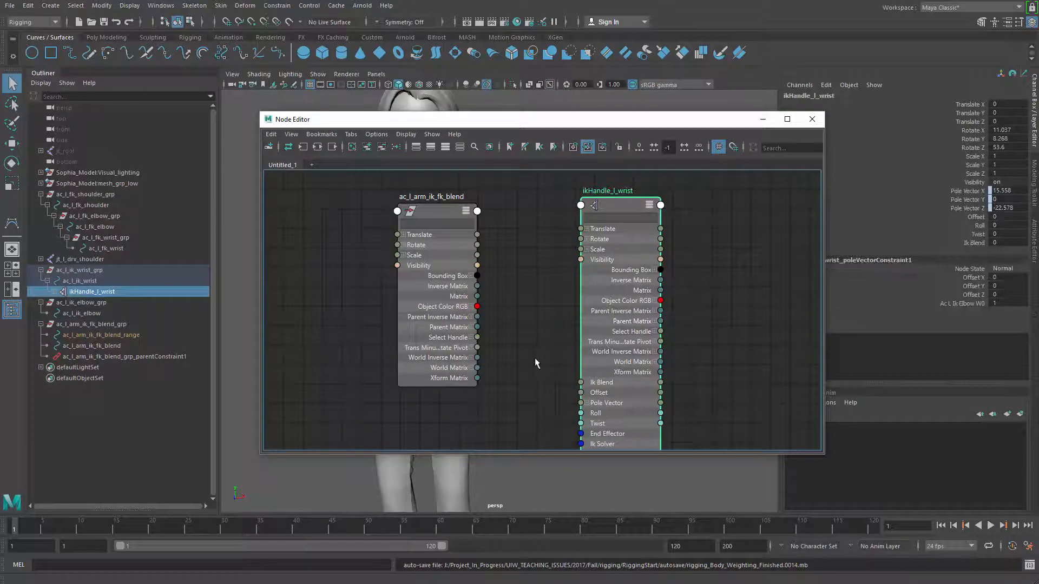
# Connect Translate X of ac_l_arm_ik_fk_blend to Ik Blend of ikHandle_l_wrist.
pyautogui.keyDown('alt'); pyautogui.moveTo(530, 294); pyautogui.dragTo(526, 244, button='middle'); pyautogui.keyUp('alt')
pyautogui.moveTo(441, 250); pyautogui.dragTo(444, 288)
pyautogui.click(404, 222)
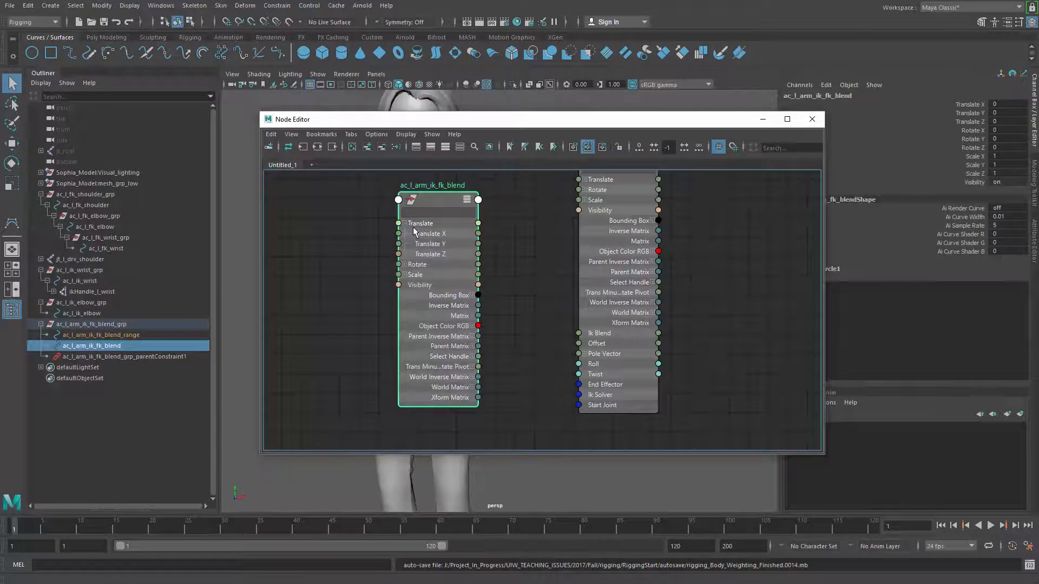
pyautogui.keyDown('alt'); pyautogui.moveTo(496, 232); pyautogui.dragTo(465, 225, button='middle'); pyautogui.keyUp('alt')
pyautogui.moveTo(421, 200); pyautogui.dragTo(424, 193)
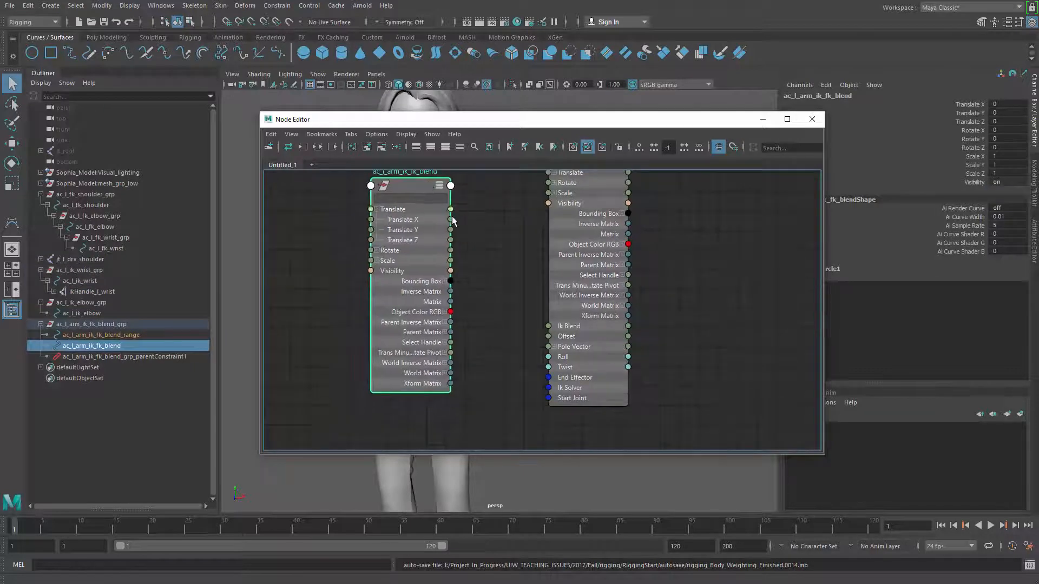
pyautogui.moveTo(524, 337); pyautogui.dragTo(549, 326)
pyautogui.click(519, 343)
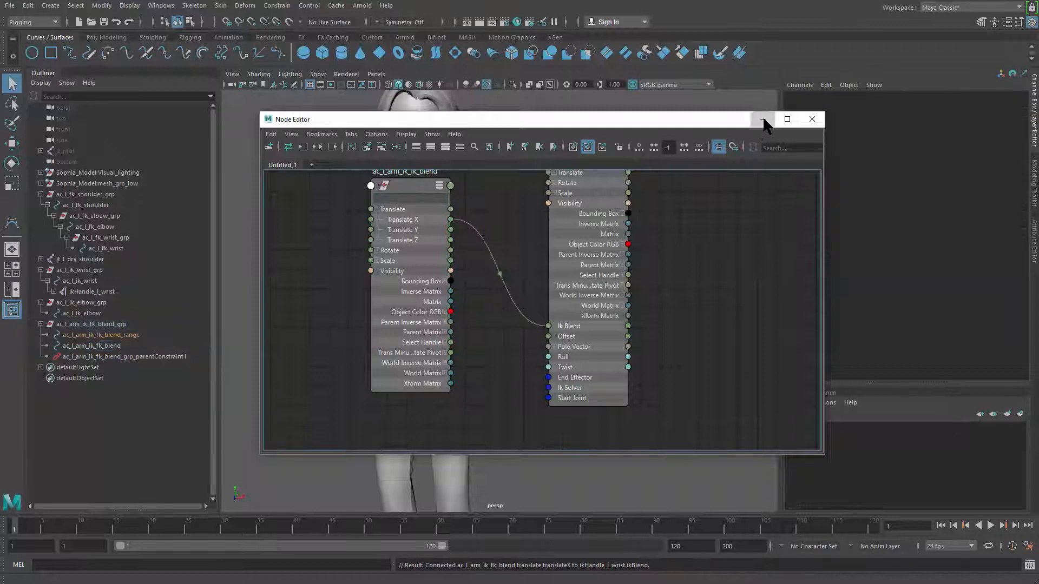
# Minimize the Node Editor and move the ac_l_arm_ik_fk_blend slider to Translate X 1.
pyautogui.click(762, 120)
pyautogui.moveTo(551, 226); pyautogui.dragTo(598, 283)
pyautogui.press('w')
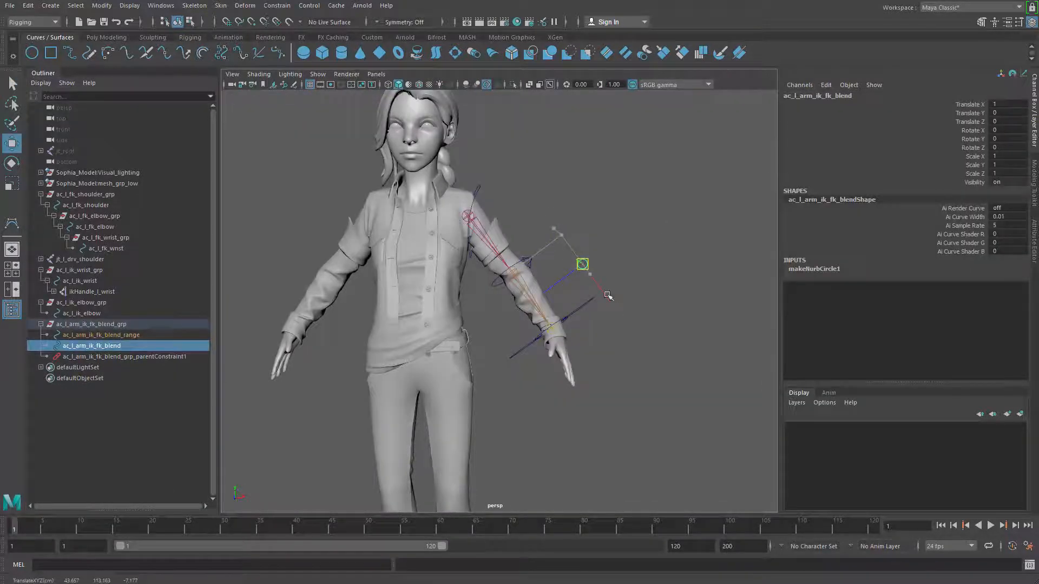
pyautogui.keyDown('alt'); pyautogui.moveTo(595, 352); pyautogui.dragTo(640, 387, button='right'); pyautogui.keyUp('alt')
pyautogui.click(640, 387)
# Test-move the ac_l_ik_wrist control, undo the move, and reselect the blend slider to try its travel.
pyautogui.click(614, 299)
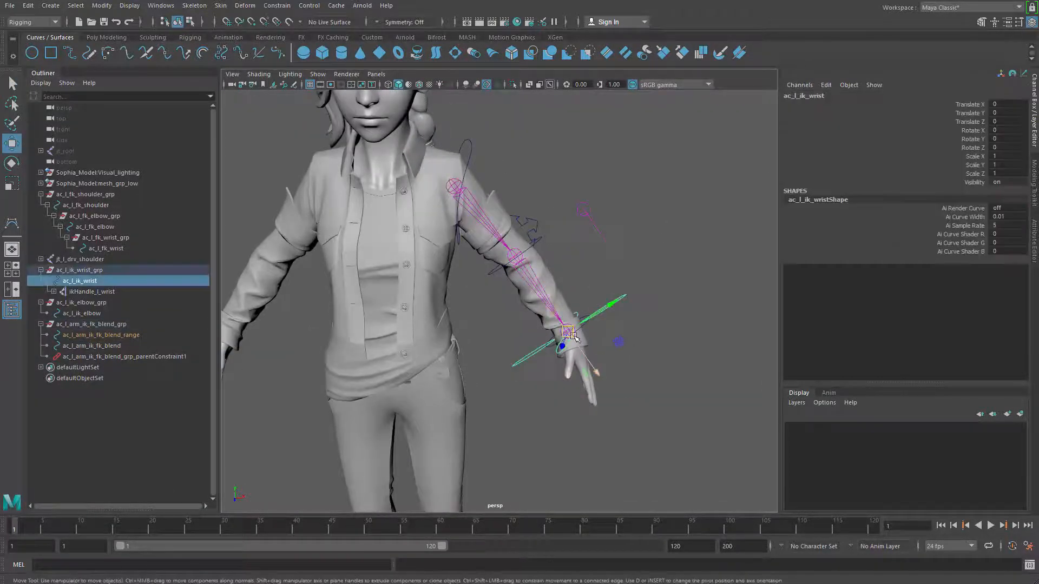
pyautogui.moveTo(595, 369); pyautogui.dragTo(627, 319, button='middle')
pyautogui.hotkey('ctrl', 'z')
pyautogui.moveTo(567, 178); pyautogui.dragTo(644, 296)
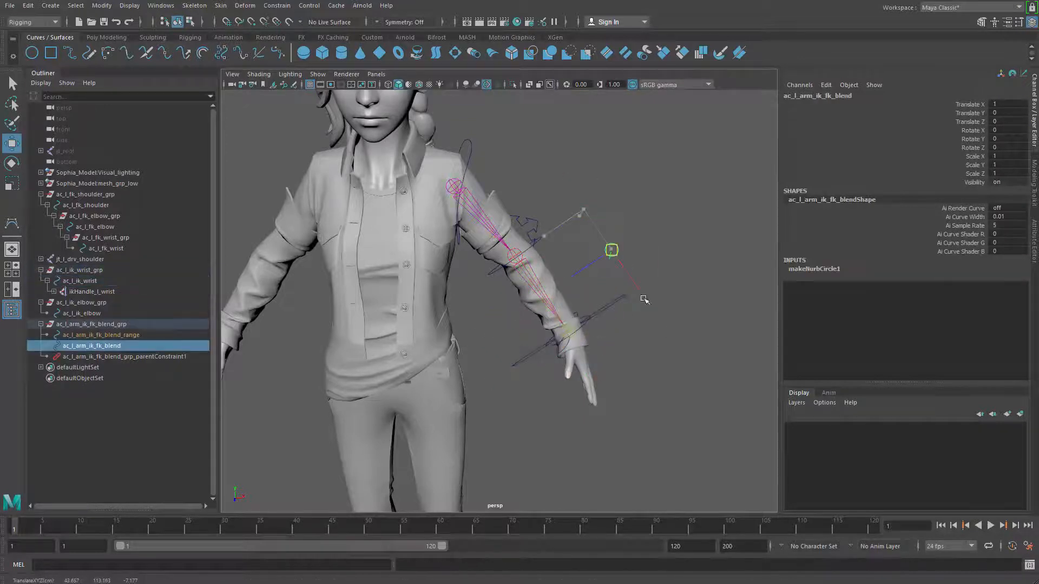
pyautogui.press('q')
pyautogui.click(644, 356)
pyautogui.click(623, 296)
pyautogui.moveTo(599, 237); pyautogui.dragTo(621, 262)
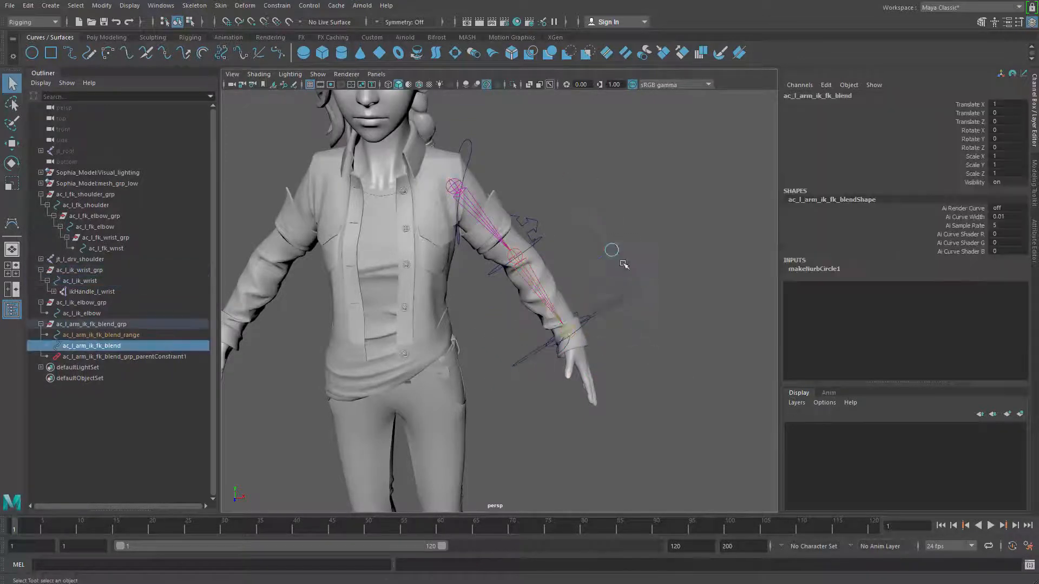
pyautogui.press('w')
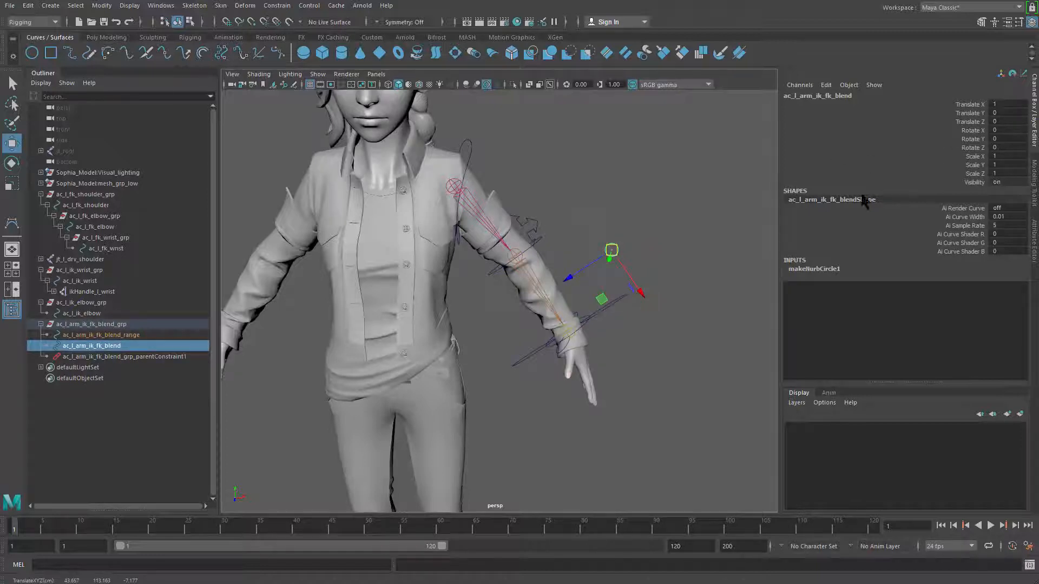
pyautogui.moveTo(640, 292); pyautogui.dragTo(628, 282)
# Raise the arm with the ac_l_ik_wrist control and move the blend slider back to its FK end.
pyautogui.click(660, 368)
pyautogui.click(619, 292)
pyautogui.moveTo(567, 327); pyautogui.dragTo(606, 243)
pyautogui.click(564, 161)
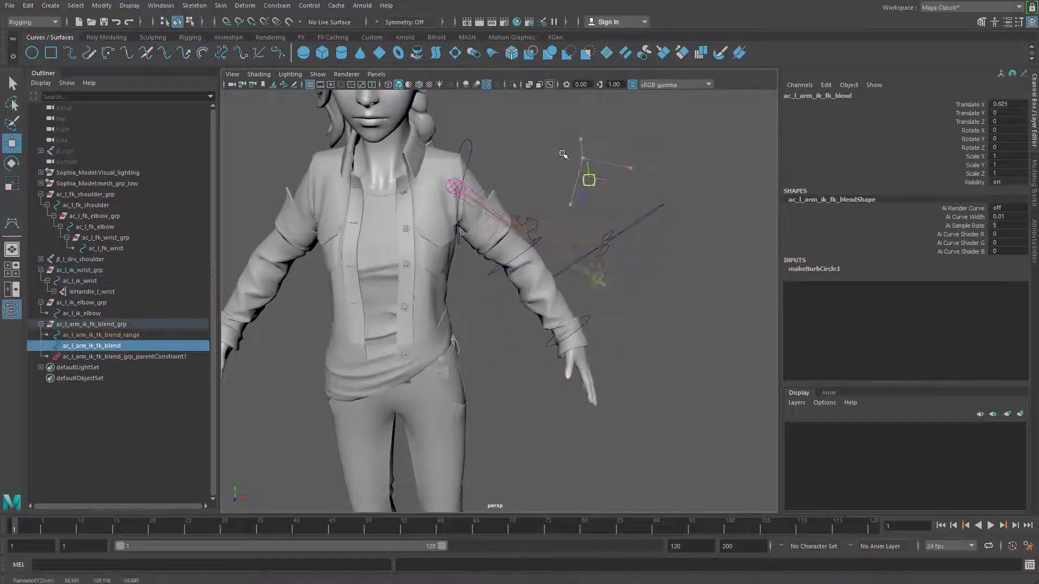
pyautogui.moveTo(563, 154); pyautogui.dragTo(461, 107)
# Bend the arm by rotating the ac_l_fk_elbow control about -41 on Y, and try blending from that pose.
pyautogui.keyDown('alt'); pyautogui.moveTo(519, 222); pyautogui.dragTo(454, 209); pyautogui.keyUp('alt')
pyautogui.click(471, 143)
pyautogui.press('e')
pyautogui.press('q')
pyautogui.click(474, 297)
pyautogui.press('e')
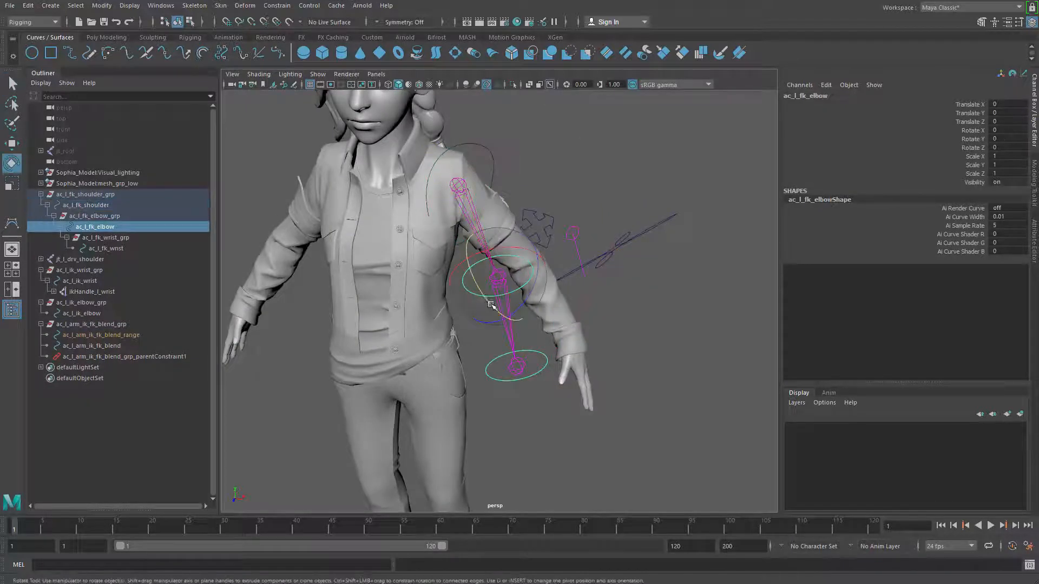
pyautogui.moveTo(486, 300); pyautogui.dragTo(477, 291)
pyautogui.press('q')
pyautogui.click(568, 273)
pyautogui.moveTo(568, 272)
pyautogui.keyDown('alt'); pyautogui.mouseDown()
pyautogui.moveTo(588, 288)
pyautogui.moveTo(586, 268)
pyautogui.moveTo(606, 316)
pyautogui.moveTo(549, 243)
pyautogui.moveTo(556, 257)
pyautogui.mouseUp(); pyautogui.keyUp('alt')
pyautogui.press('w')
pyautogui.keyDown('alt'); pyautogui.moveTo(568, 323); pyautogui.dragTo(528, 296); pyautogui.keyUp('alt')
# Undo the FK elbow rotation, slider and IK wrist test moves to restore the arm's default pose.
pyautogui.hotkey('ctrl', 'z')
pyautogui.hotkey('ctrl', 'z')
pyautogui.hotkey('ctrl', 'z')
pyautogui.hotkey('ctrl', 'z')
pyautogui.hotkey('ctrl', 'z')
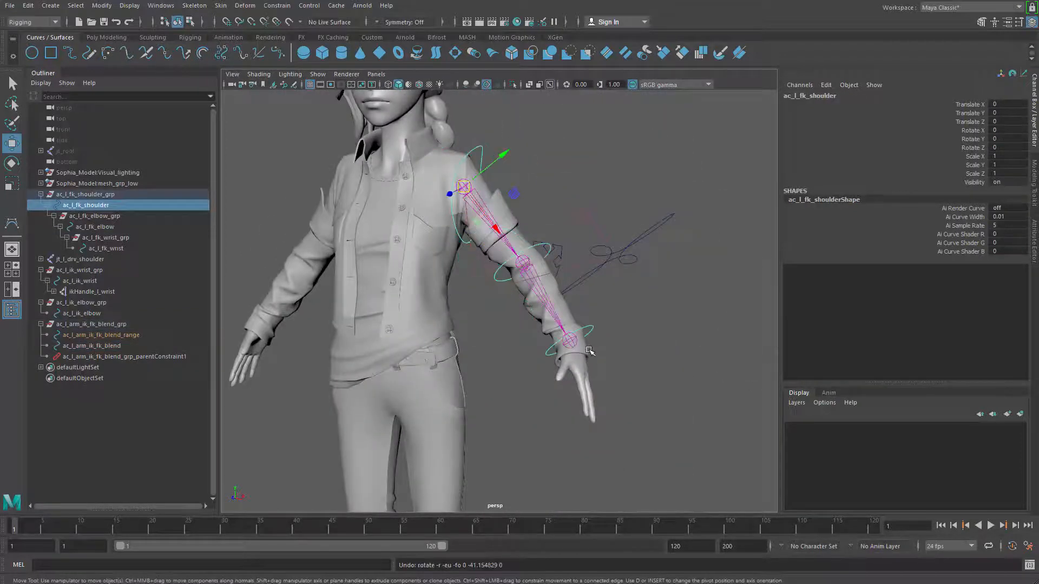
pyautogui.hotkey('ctrl', 'z')
pyautogui.keyDown('alt'); pyautogui.moveTo(617, 319); pyautogui.dragTo(606, 362); pyautogui.keyUp('alt')
pyautogui.press('q')
pyautogui.scroll(4, 655, 391)
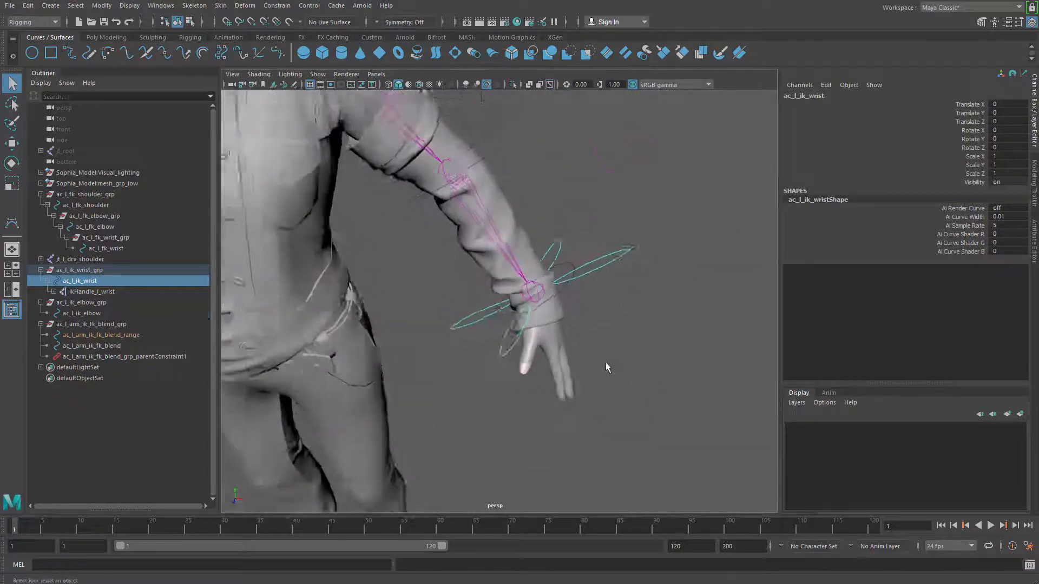
# Check the left arm controls once more from several angles and select the ac_l_ik_wrist control.
pyautogui.click(611, 352)
pyautogui.moveTo(590, 283); pyautogui.dragTo(540, 220)
pyautogui.press('w')
pyautogui.hotkey('ctrl', 'z')
pyautogui.keyDown('alt'); pyautogui.moveTo(598, 318); pyautogui.dragTo(574, 308); pyautogui.keyUp('alt')
pyautogui.click(577, 305)
pyautogui.click(548, 321)
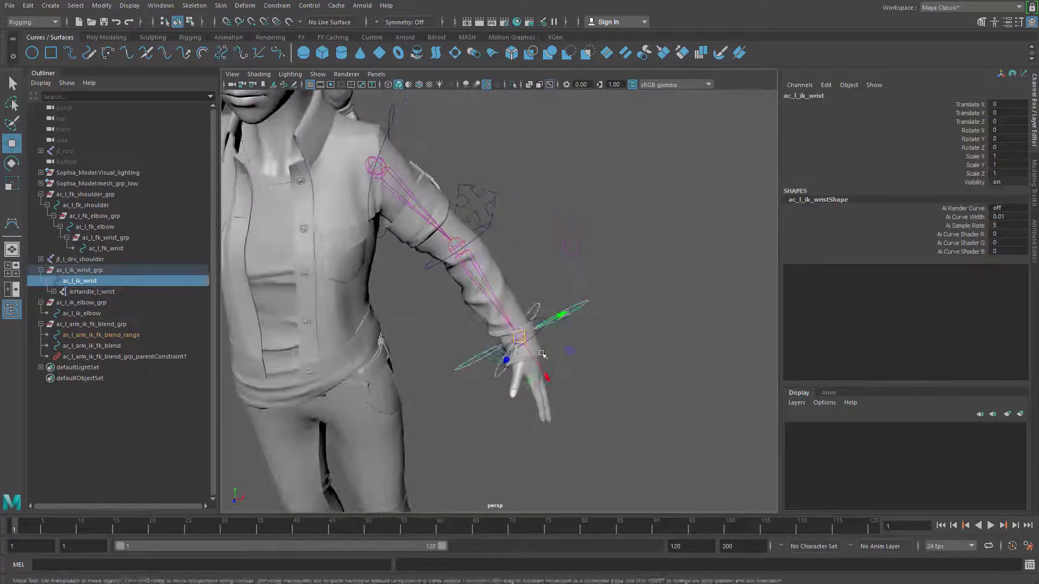
pyautogui.keyDown('alt'); pyautogui.moveTo(543, 355); pyautogui.dragTo(480, 337); pyautogui.keyUp('alt')
pyautogui.keyDown('alt'); pyautogui.moveTo(479, 336); pyautogui.dragTo(527, 401, button='middle'); pyautogui.keyUp('alt')
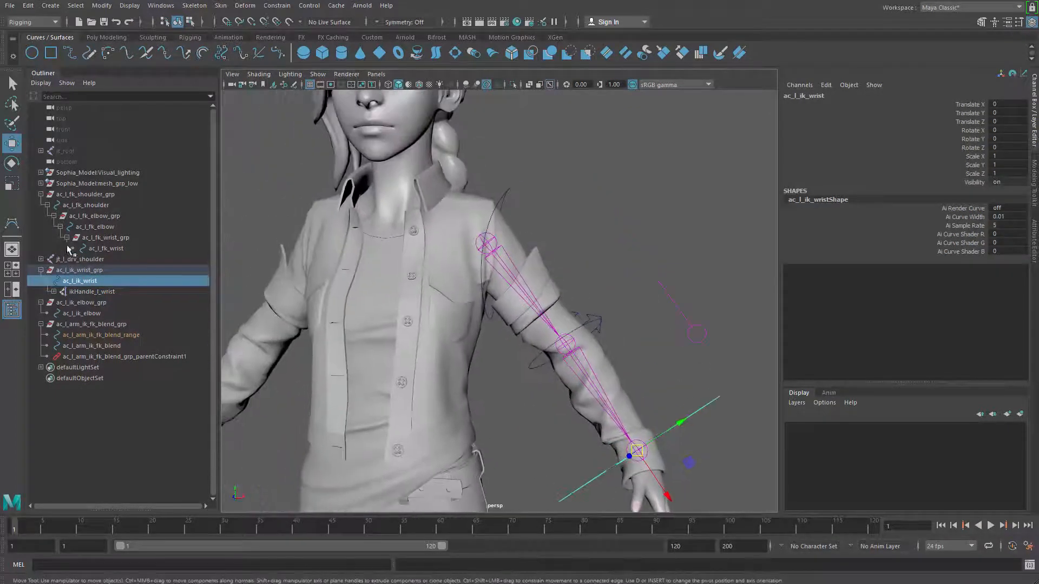
# Collapse the drive shoulder joint, IK wrist, IK elbow, arm blend and FK shoulder hierarchies in the Outliner.
pyautogui.click(41, 259)
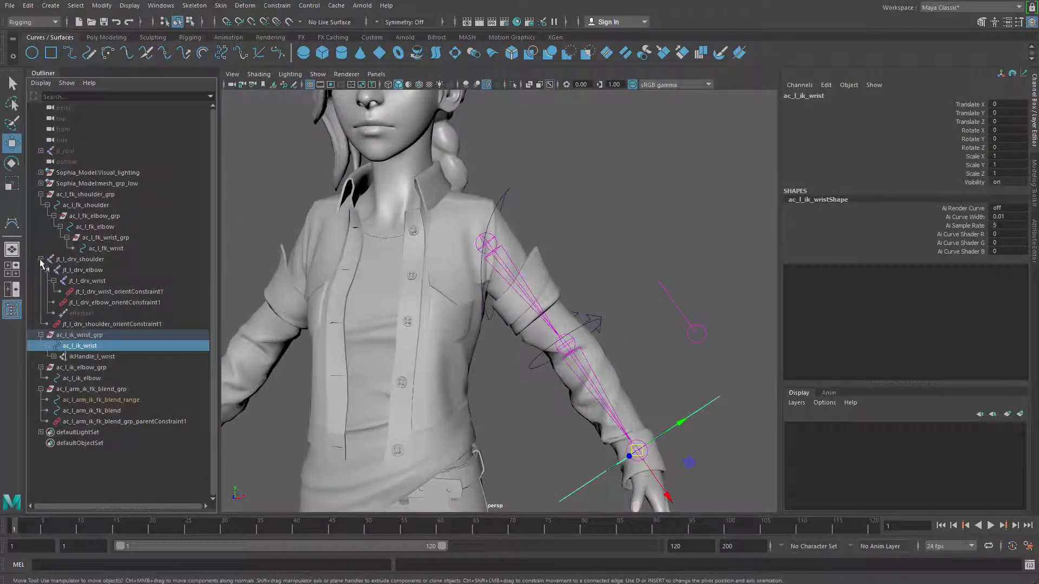
pyautogui.click(40, 259)
pyautogui.click(41, 270)
pyautogui.click(41, 281)
pyautogui.click(41, 292)
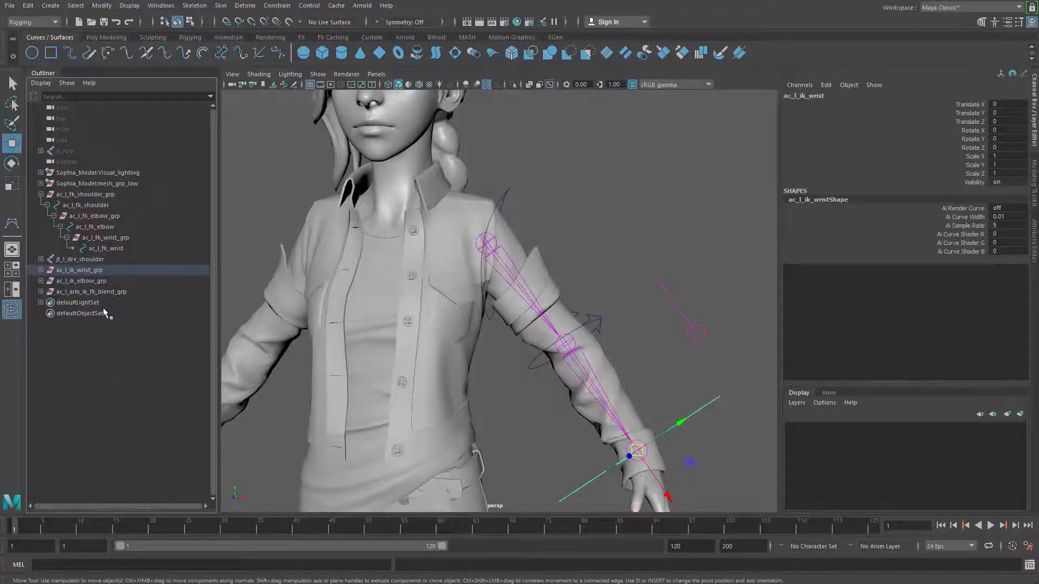
pyautogui.click(94, 259)
pyautogui.click(41, 194)
# Unhide the jt_root skeleton.
pyautogui.click(85, 151)
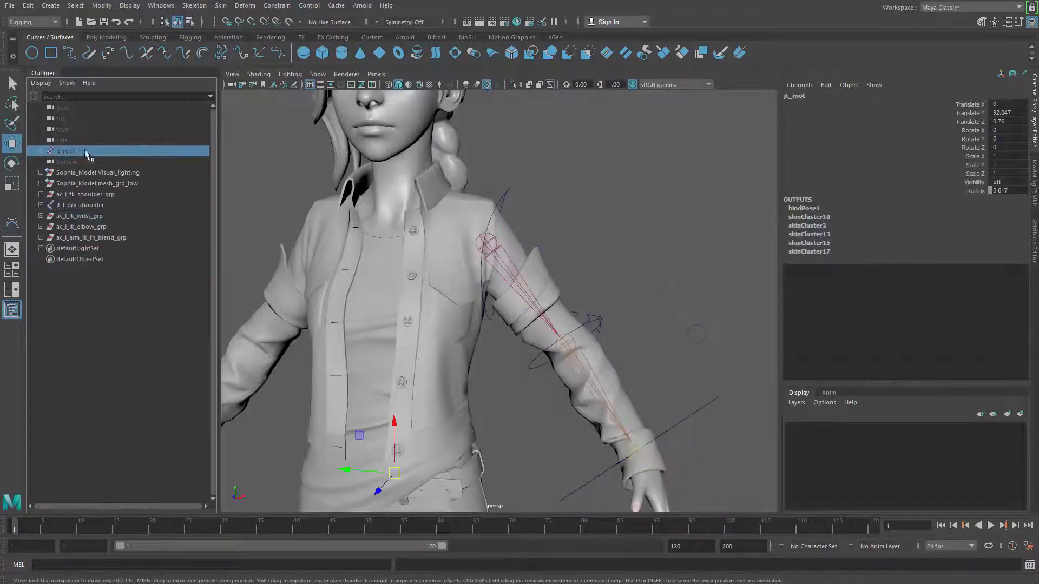
pyautogui.hotkey('shift', 'h')
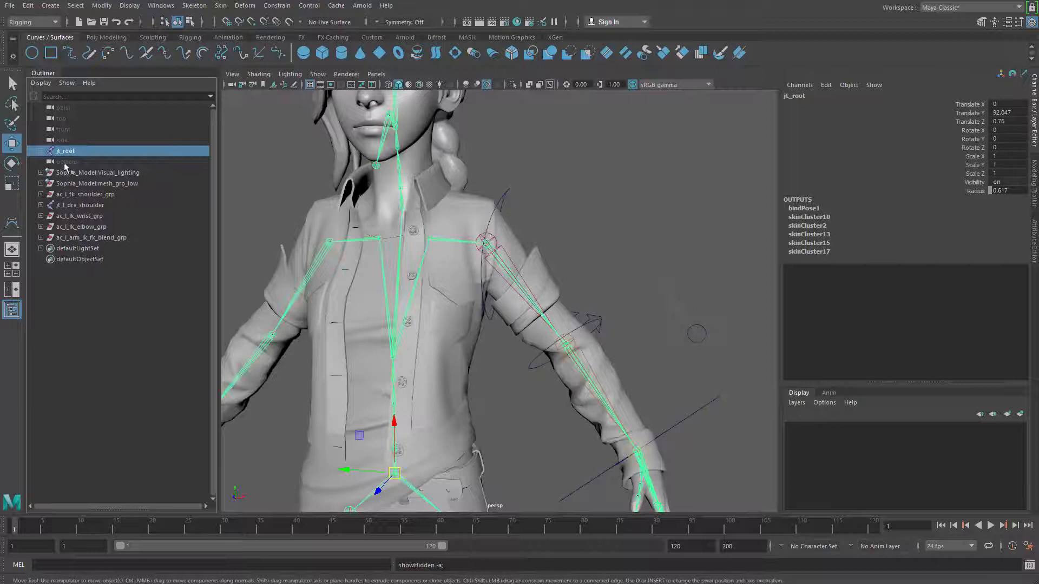
# Expand the jt_root hierarchy and rotate jt_l_shoulder to about 56.8 in Z so the left arm is raised.
pyautogui.click(40, 152)
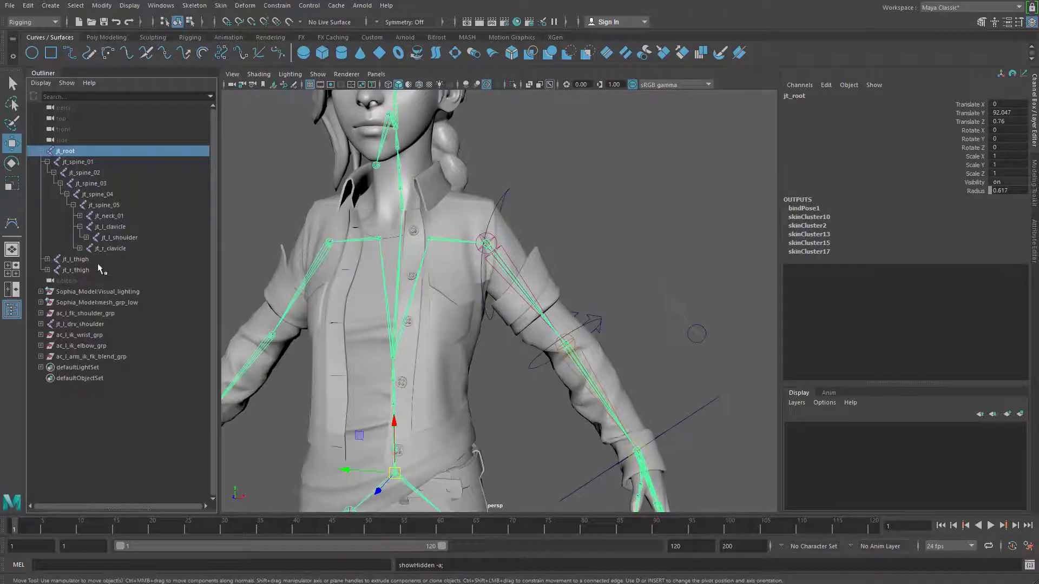
pyautogui.click(115, 238)
pyautogui.press('e')
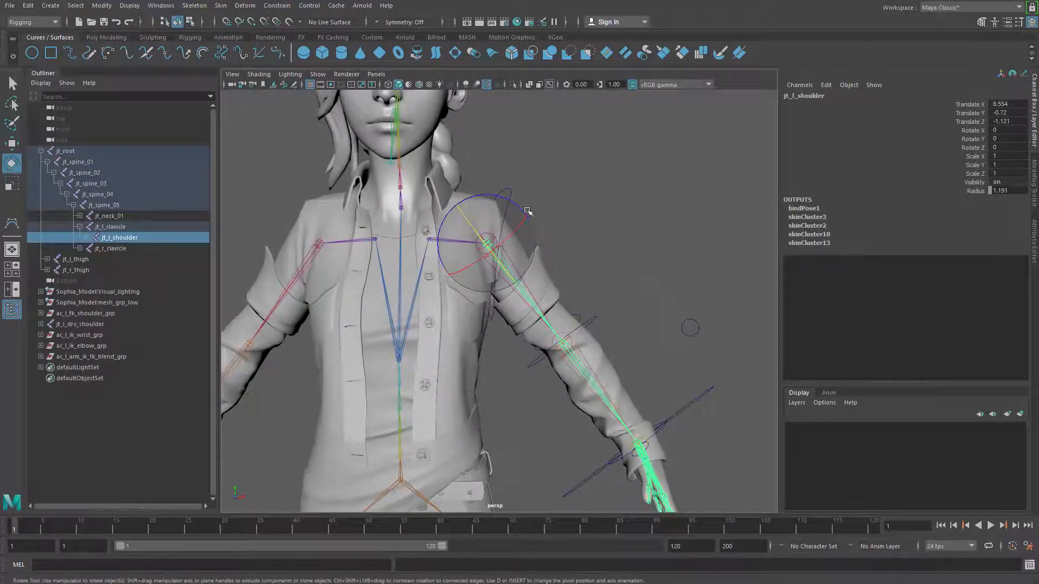
pyautogui.moveTo(529, 212); pyautogui.dragTo(457, 190)
pyautogui.keyDown('alt'); pyautogui.moveTo(489, 303); pyautogui.dragTo(534, 348, button='right'); pyautogui.keyUp('alt')
pyautogui.keyDown('alt'); pyautogui.moveTo(533, 348); pyautogui.dragTo(521, 273); pyautogui.keyUp('alt')
# Open the coat mesh in the Paint Skin Weights Tool and make jt_l_shoulder the active influence.
pyautogui.press('q')
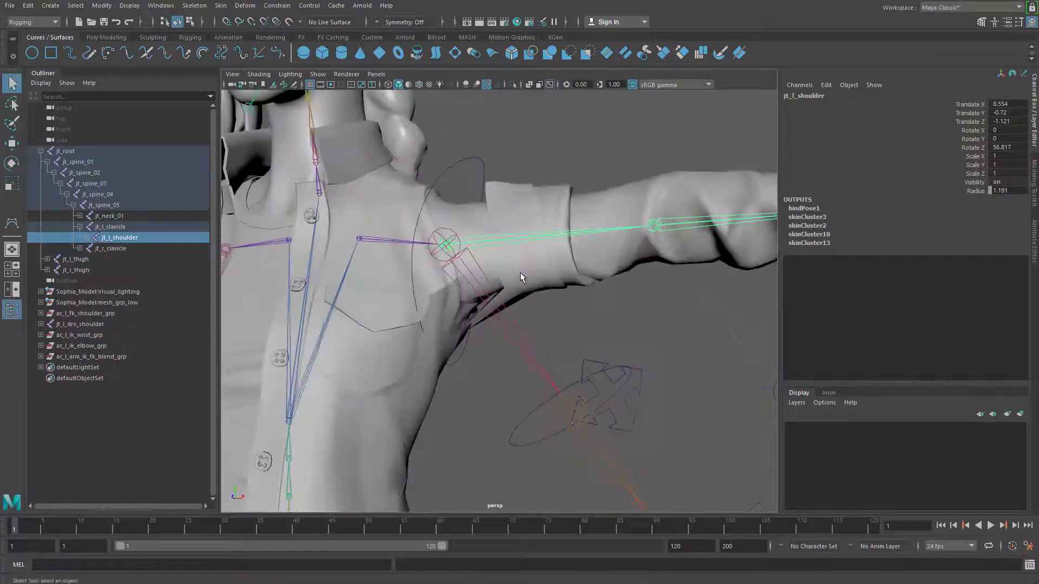
pyautogui.click(522, 268)
pyautogui.moveTo(521, 267); pyautogui.dragTo(417, 190, button='right')
pyautogui.keyDown('alt'); pyautogui.moveTo(471, 276); pyautogui.dragTo(519, 270, button='right'); pyautogui.keyUp('alt')
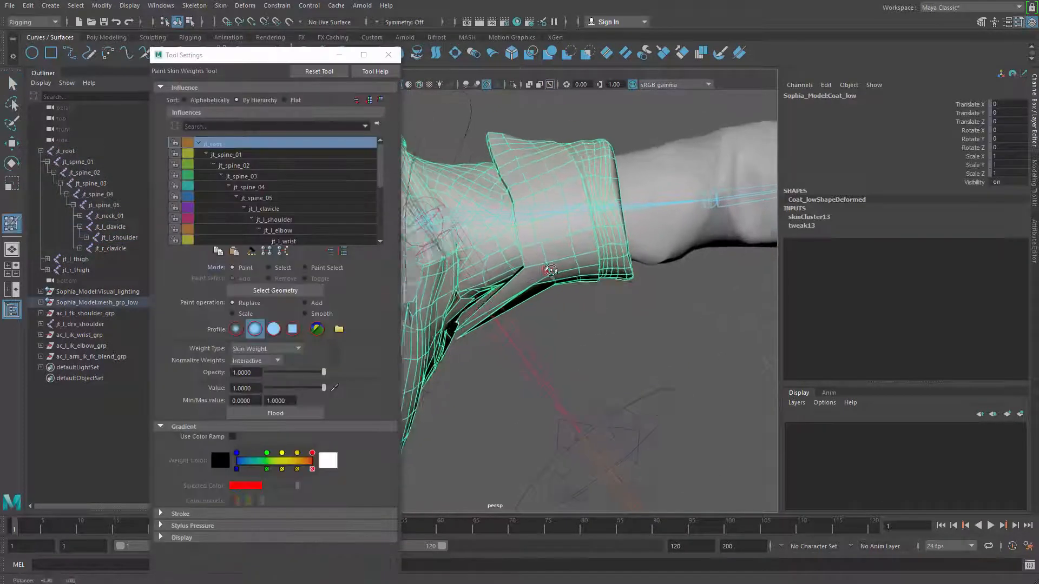
pyautogui.keyDown('alt'); pyautogui.moveTo(503, 260); pyautogui.dragTo(543, 250); pyautogui.keyUp('alt')
pyautogui.moveTo(563, 254); pyautogui.dragTo(546, 260, button='right')
pyautogui.click(273, 220)
pyautogui.click(265, 187)
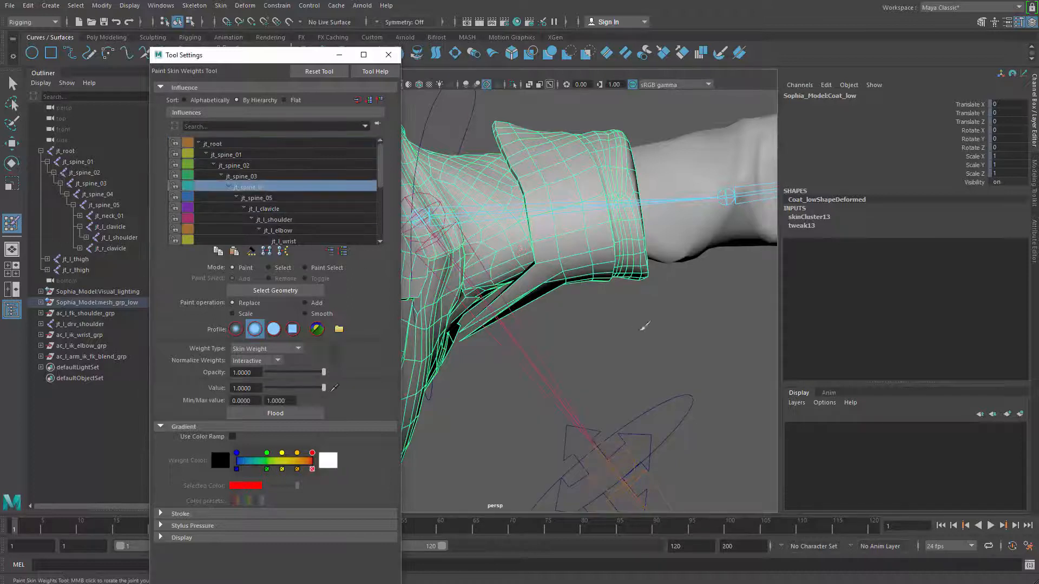
pyautogui.press('q')
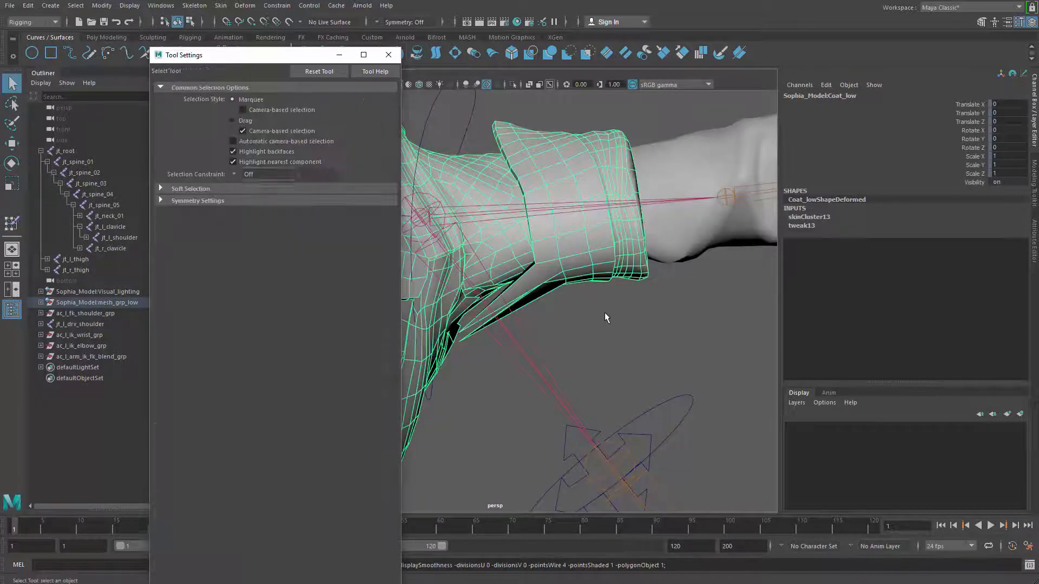
pyautogui.moveTo(606, 259); pyautogui.dragTo(517, 193, button='right')
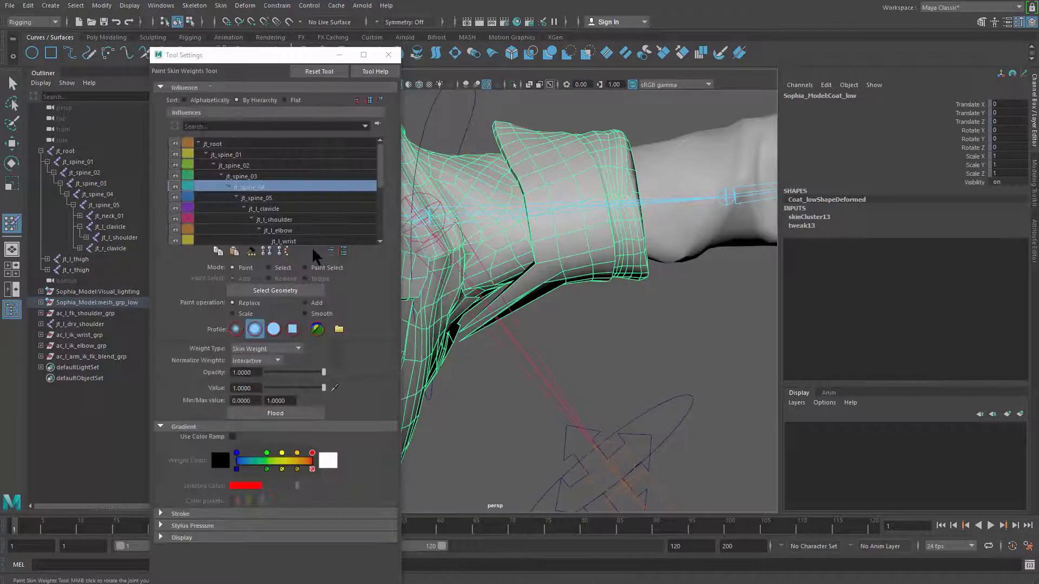
pyautogui.click(285, 220)
pyautogui.moveTo(382, 174); pyautogui.dragTo(384, 197)
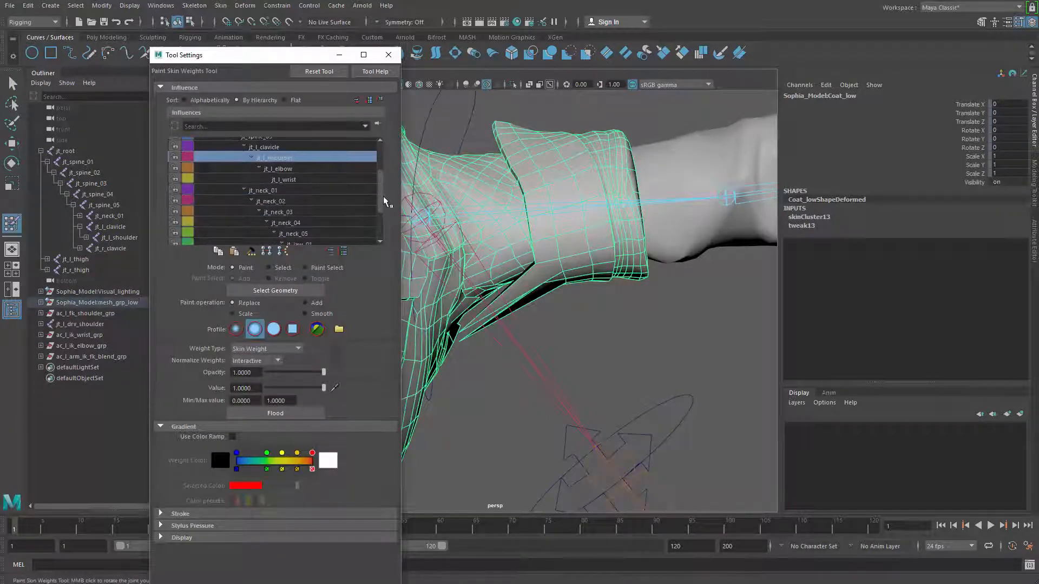
# Expand the paint tool's display settings and turn on Color feedback for the coat's weights.
pyautogui.keyDown('alt'); pyautogui.moveTo(569, 338); pyautogui.dragTo(594, 320); pyautogui.keyUp('alt')
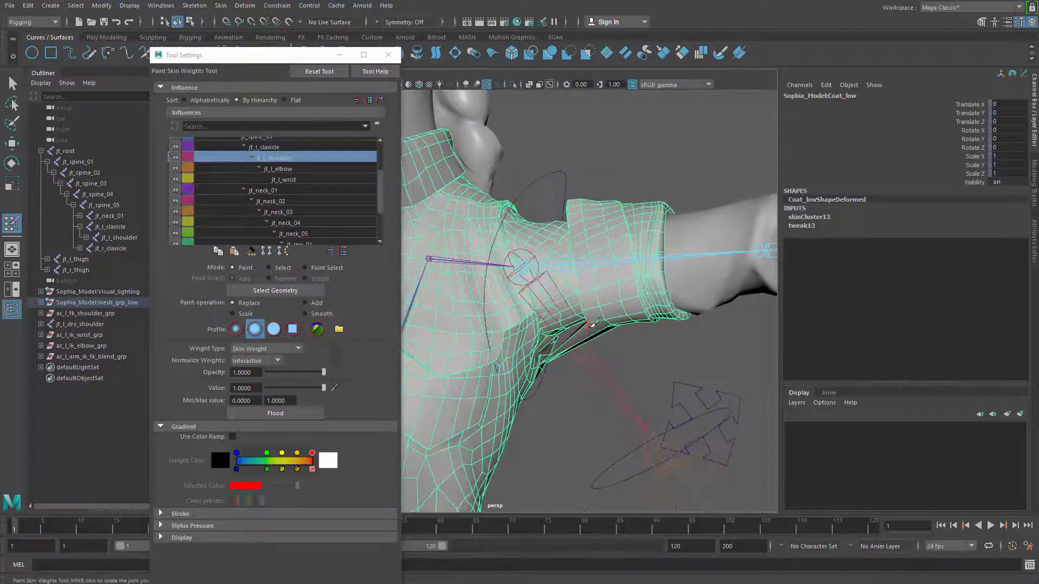
pyautogui.press('3')
pyautogui.press('1')
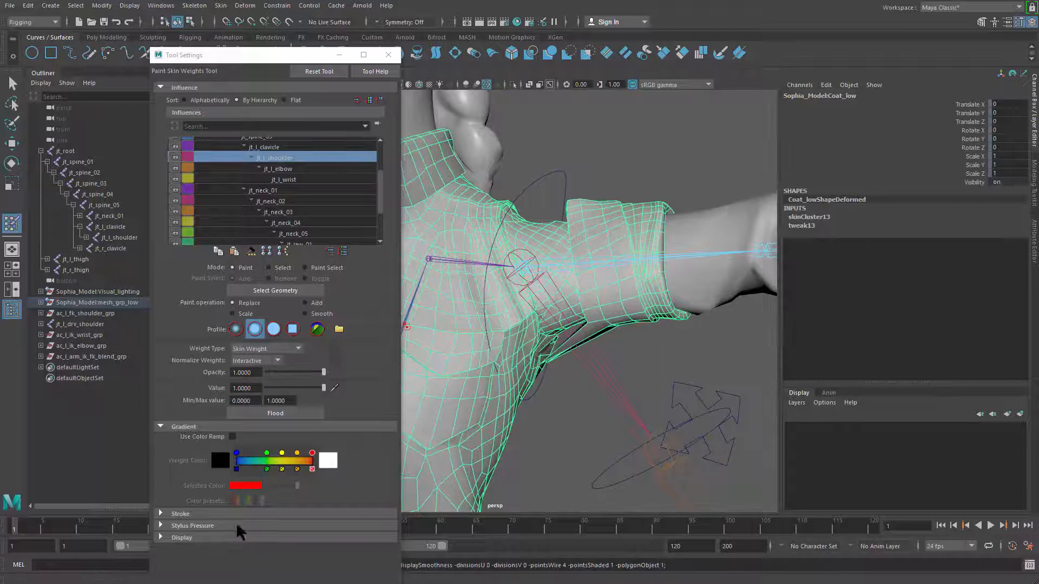
pyautogui.click(238, 537)
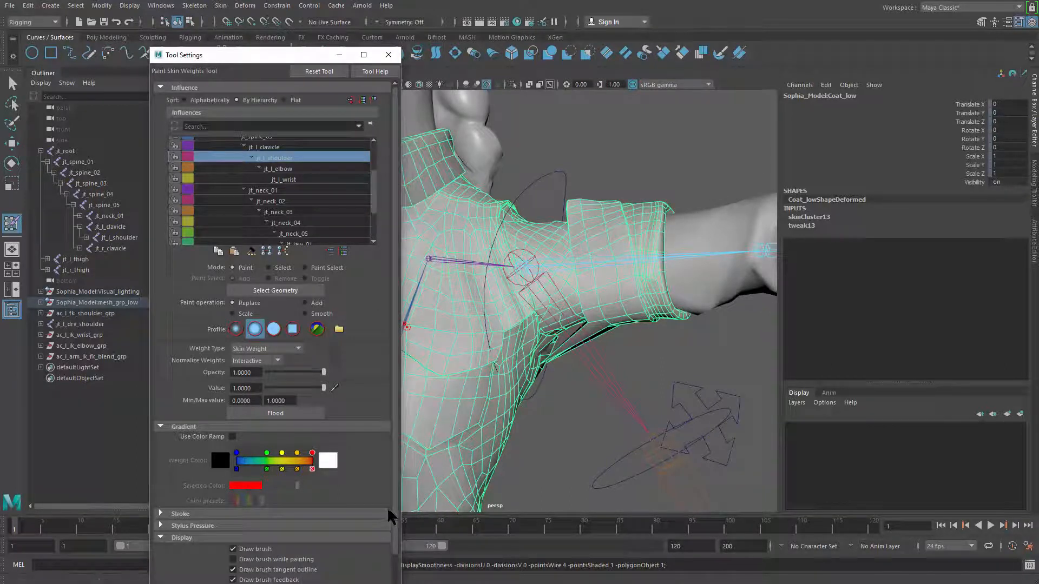
pyautogui.moveTo(395, 548); pyautogui.dragTo(395, 582)
pyautogui.click(263, 556)
# Switch the coat to vertex selection and select the stray vertices sticking out below the left armpit.
pyautogui.keyDown('alt'); pyautogui.moveTo(589, 373); pyautogui.dragTo(640, 362); pyautogui.keyUp('alt')
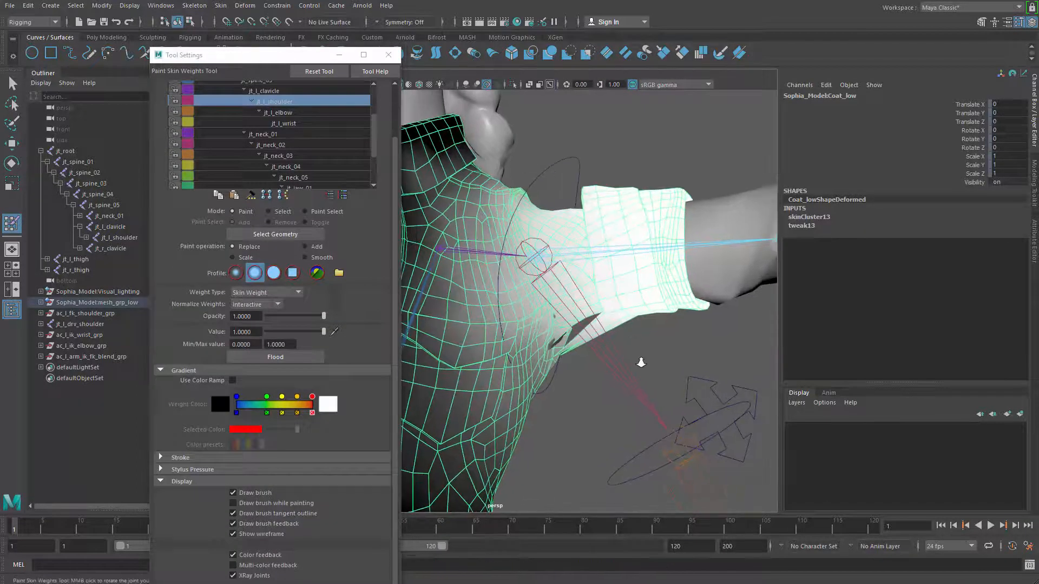
pyautogui.scroll(3, 606, 320)
pyautogui.keyDown('alt'); pyautogui.moveTo(587, 295); pyautogui.dragTo(568, 317, button='middle'); pyautogui.keyUp('alt')
pyautogui.scroll(2, 567, 317)
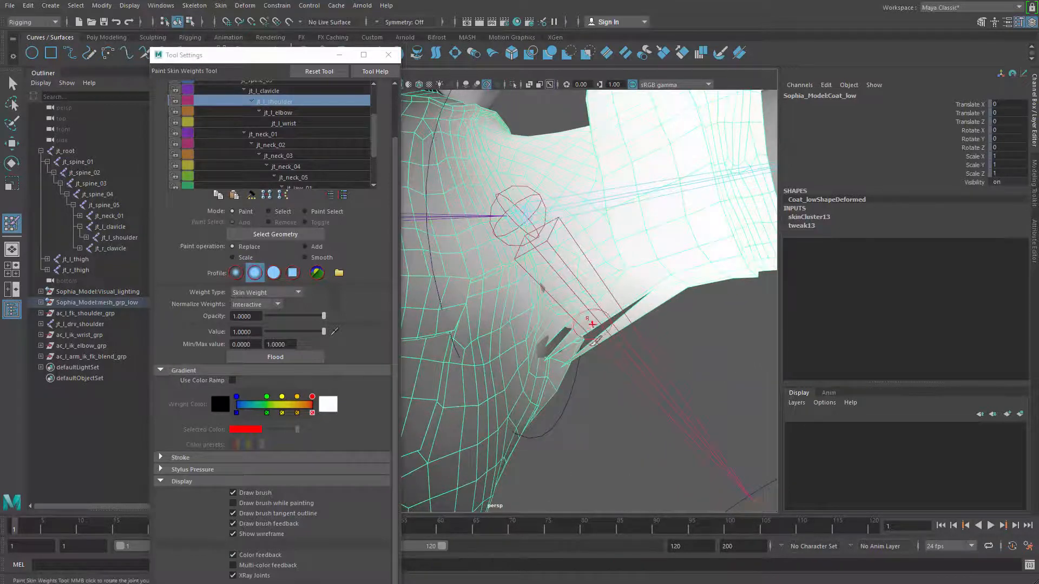
pyautogui.moveTo(593, 325)
pyautogui.keyDown('alt'); pyautogui.mouseDown()
pyautogui.moveTo(644, 371)
pyautogui.moveTo(576, 335)
pyautogui.mouseUp(); pyautogui.keyUp('alt')
pyautogui.keyDown('alt'); pyautogui.moveTo(621, 373); pyautogui.dragTo(620, 417); pyautogui.keyUp('alt')
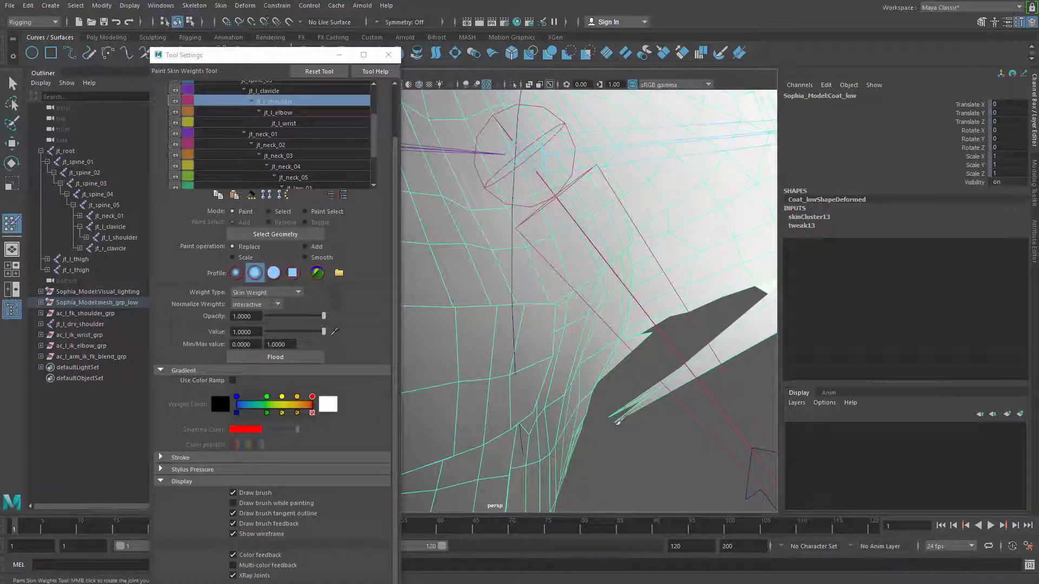
pyautogui.press('q')
pyautogui.moveTo(621, 417); pyautogui.dragTo(596, 401, button='right')
pyautogui.moveTo(596, 402); pyautogui.dragTo(625, 430)
pyautogui.moveTo(584, 380)
pyautogui.keyDown('alt'); pyautogui.mouseDown(button='right')
pyautogui.moveTo(484, 266)
pyautogui.moveTo(457, 302)
pyautogui.mouseUp(button='right'); pyautogui.keyUp('alt')
pyautogui.keyDown('alt'); pyautogui.moveTo(515, 250); pyautogui.dragTo(445, 240, button='right'); pyautogui.keyUp('alt')
pyautogui.keyDown('alt'); pyautogui.moveTo(445, 240); pyautogui.dragTo(517, 227, button='middle'); pyautogui.keyUp('alt')
pyautogui.keyDown('alt'); pyautogui.moveTo(516, 227); pyautogui.dragTo(605, 345, button='right'); pyautogui.keyUp('alt')
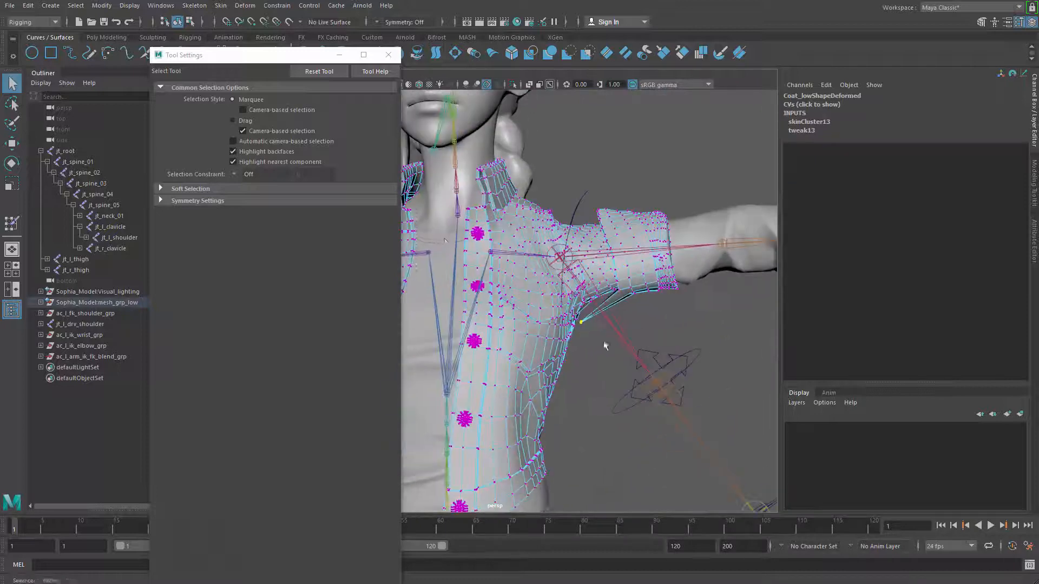
# Move the tool settings window clear of the model and apply Hammer Skin Weights to the selected armpit vertices.
pyautogui.moveTo(268, 62); pyautogui.dragTo(109, 133)
pyautogui.keyDown('alt'); pyautogui.moveTo(600, 238); pyautogui.dragTo(545, 232); pyautogui.keyUp('alt')
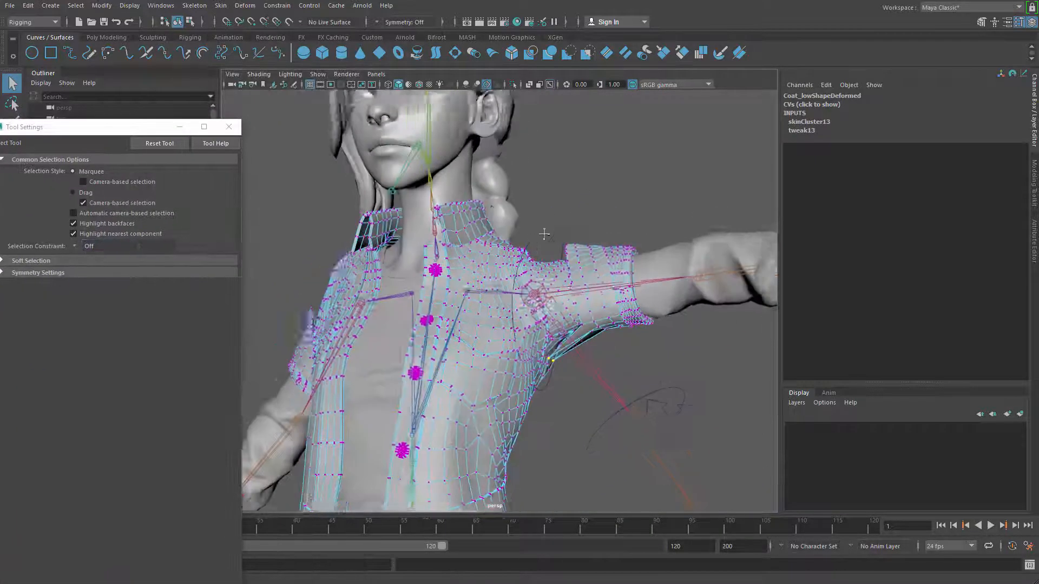
pyautogui.keyDown('alt'); pyautogui.moveTo(545, 232); pyautogui.dragTo(557, 203, button='middle'); pyautogui.keyUp('alt')
pyautogui.click(221, 6)
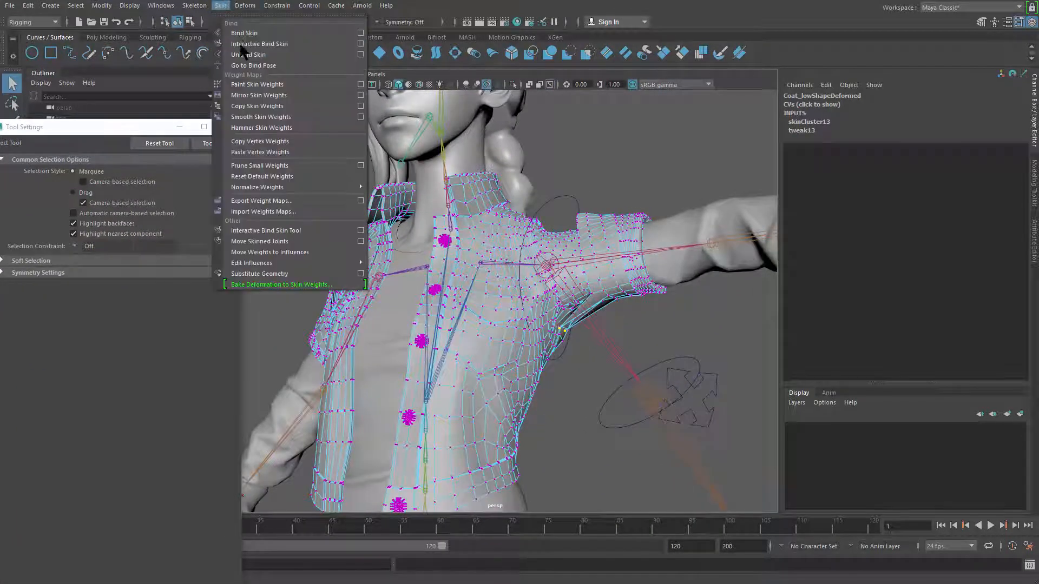
pyautogui.click(273, 128)
pyautogui.keyDown('alt'); pyautogui.moveTo(568, 319); pyautogui.dragTo(630, 317, button='right'); pyautogui.keyUp('alt')
pyautogui.moveTo(630, 317)
pyautogui.keyDown('alt'); pyautogui.mouseDown()
pyautogui.moveTo(599, 287)
pyautogui.moveTo(605, 274)
pyautogui.mouseUp(); pyautogui.keyUp('alt')
pyautogui.moveTo(605, 276); pyautogui.dragTo(508, 205, button='right')
pyautogui.keyDown('alt'); pyautogui.moveTo(587, 238); pyautogui.dragTo(646, 265, button='right'); pyautogui.keyUp('alt')
pyautogui.moveTo(616, 271)
pyautogui.keyDown('alt'); pyautogui.mouseDown()
pyautogui.moveTo(579, 262)
pyautogui.moveTo(594, 233)
pyautogui.mouseUp(); pyautogui.keyUp('alt')
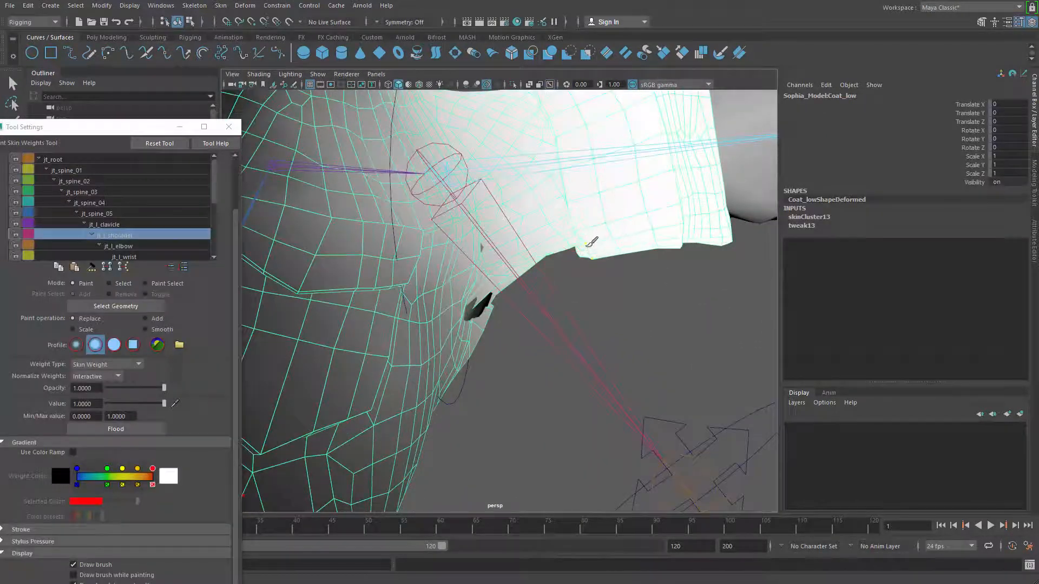
pyautogui.keyDown('alt'); pyautogui.moveTo(584, 212); pyautogui.dragTo(605, 230, button='right'); pyautogui.keyUp('alt')
pyautogui.keyDown('alt'); pyautogui.moveTo(606, 229); pyautogui.dragTo(607, 246); pyautogui.keyUp('alt')
pyautogui.hotkey('ctrl', 'z')
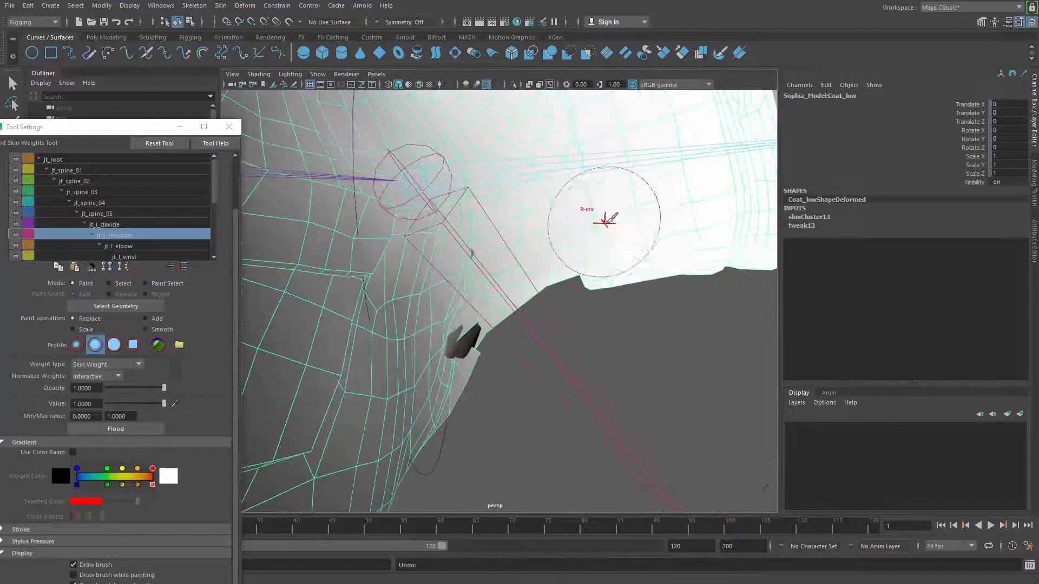
pyautogui.hotkey('ctrl', 'z')
pyautogui.hotkey('ctrl', 'z')
# Reopen the coat in the Paint Skin Weights Tool and paint jt_l_shoulder weight over the left sleeve with Replace at value 1, undoing the last stroke.
pyautogui.click(647, 237)
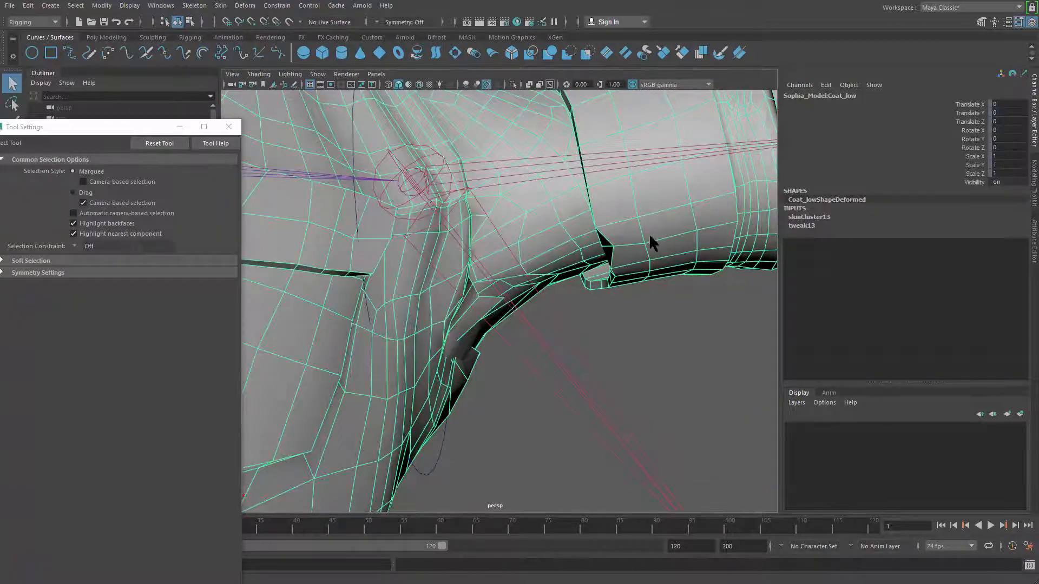
pyautogui.moveTo(648, 233); pyautogui.dragTo(543, 165, button='right')
pyautogui.moveTo(615, 233); pyautogui.dragTo(616, 227)
pyautogui.moveTo(607, 184)
pyautogui.keyDown('alt'); pyautogui.mouseDown()
pyautogui.moveTo(595, 205)
pyautogui.moveTo(607, 241)
pyautogui.mouseUp(); pyautogui.keyUp('alt')
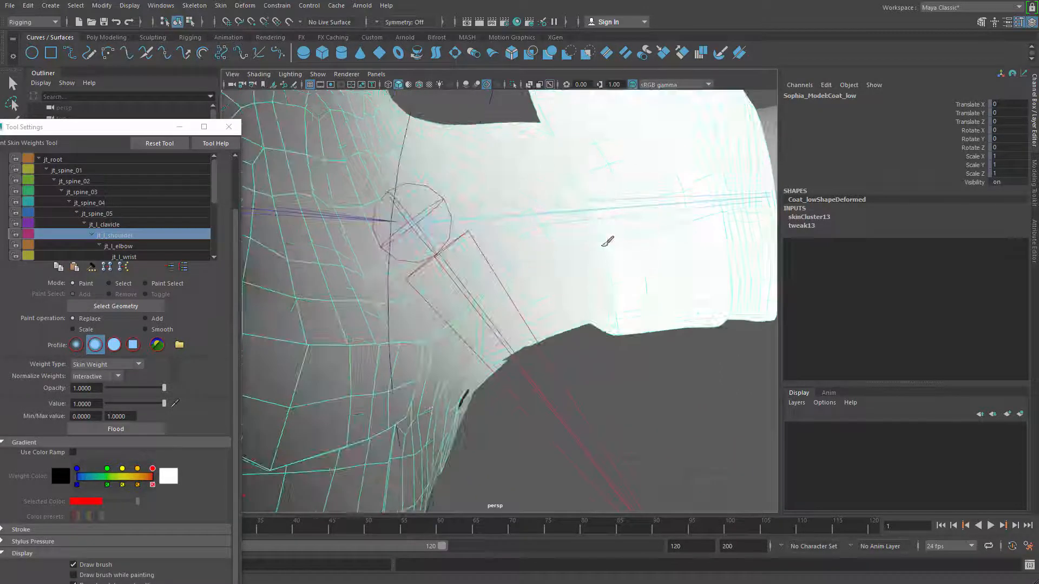
pyautogui.moveTo(614, 204)
pyautogui.keyDown('alt'); pyautogui.mouseDown()
pyautogui.moveTo(597, 295)
pyautogui.moveTo(597, 264)
pyautogui.mouseUp(); pyautogui.keyUp('alt')
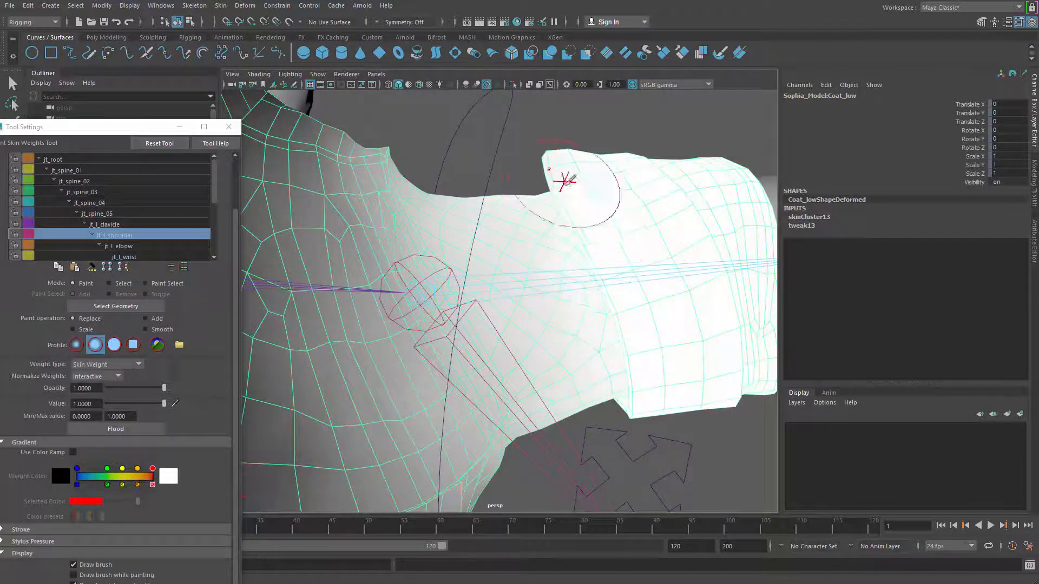
pyautogui.moveTo(565, 180)
pyautogui.mouseDown()
pyautogui.moveTo(555, 156)
pyautogui.moveTo(654, 250)
pyautogui.moveTo(529, 225)
pyautogui.moveTo(565, 260)
pyautogui.moveTo(605, 149)
pyautogui.moveTo(596, 243)
pyautogui.moveTo(499, 274)
pyautogui.mouseUp()
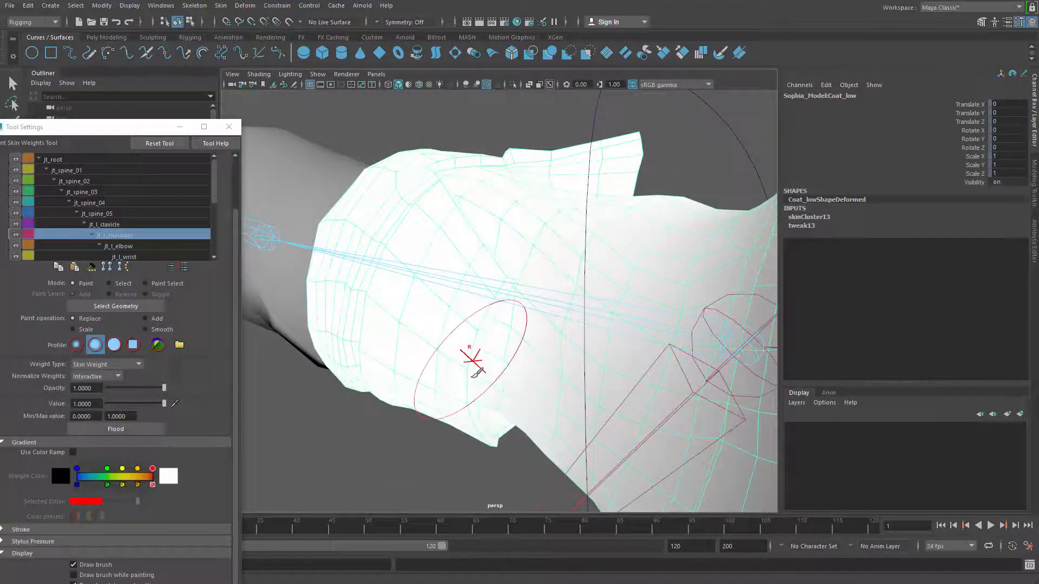
pyautogui.keyDown('alt'); pyautogui.moveTo(477, 372); pyautogui.dragTo(497, 409); pyautogui.keyUp('alt')
pyautogui.moveTo(507, 448)
pyautogui.keyDown('alt'); pyautogui.mouseDown()
pyautogui.moveTo(487, 394)
pyautogui.moveTo(494, 273)
pyautogui.mouseUp(); pyautogui.keyUp('alt')
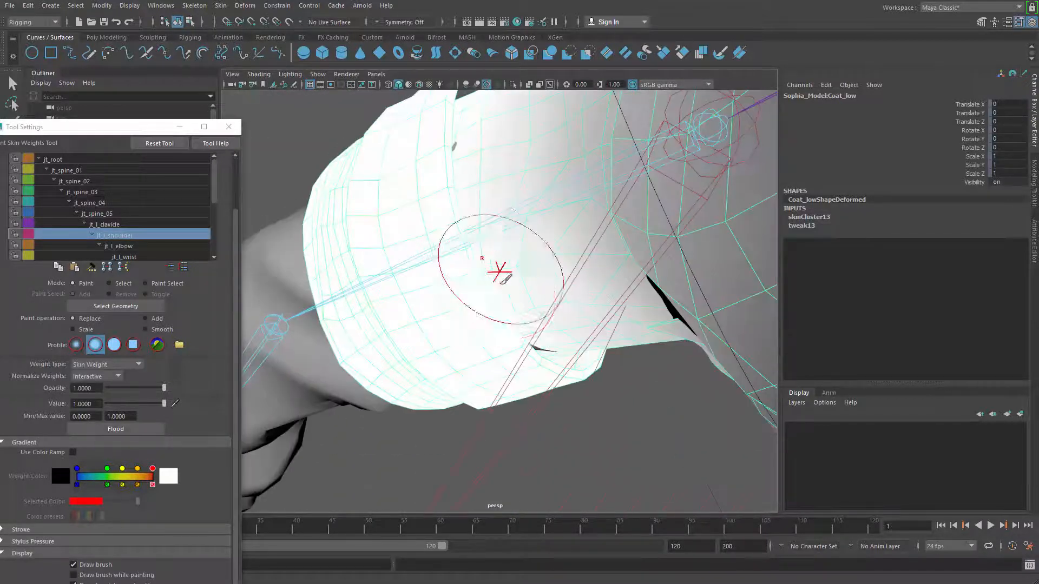
pyautogui.hotkey('ctrl', 'z')
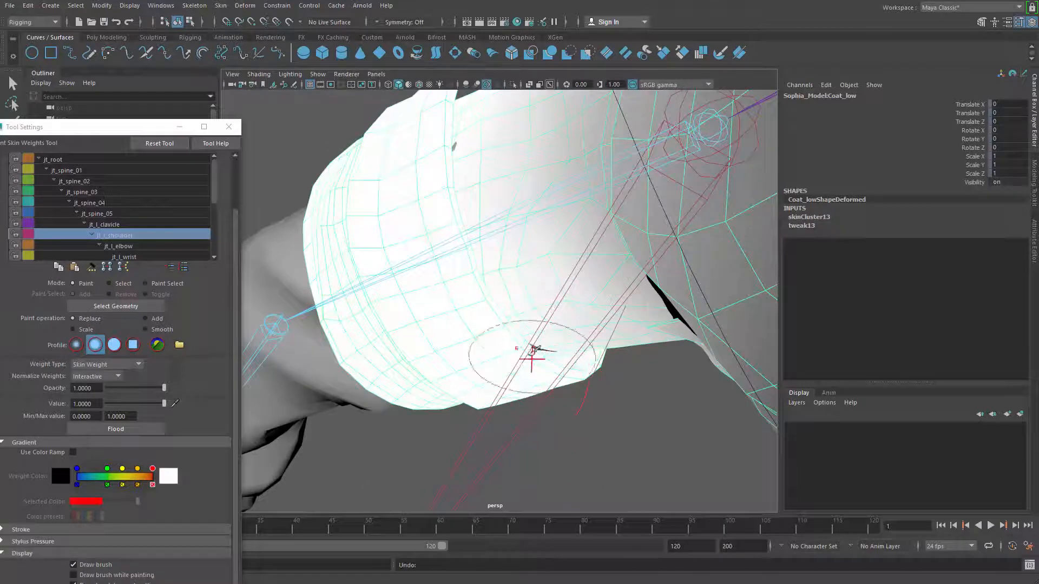
# Make jt_spine_05 the active influence and paint its weight on the coat just below the left armpit.
pyautogui.keyDown('alt'); pyautogui.moveTo(553, 375); pyautogui.dragTo(408, 342); pyautogui.keyUp('alt')
pyautogui.moveTo(401, 347)
pyautogui.mouseDown(button='right')
pyautogui.moveTo(413, 324)
pyautogui.moveTo(432, 333)
pyautogui.mouseUp(button='right')
pyautogui.keyDown('alt'); pyautogui.moveTo(573, 343); pyautogui.dragTo(505, 261); pyautogui.keyUp('alt')
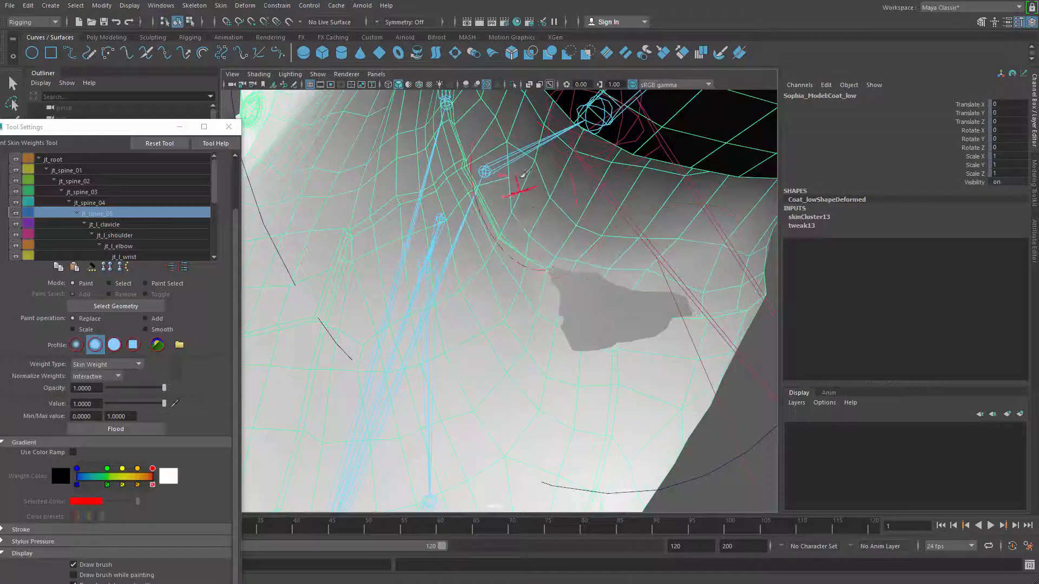
pyautogui.moveTo(553, 242); pyautogui.dragTo(535, 234)
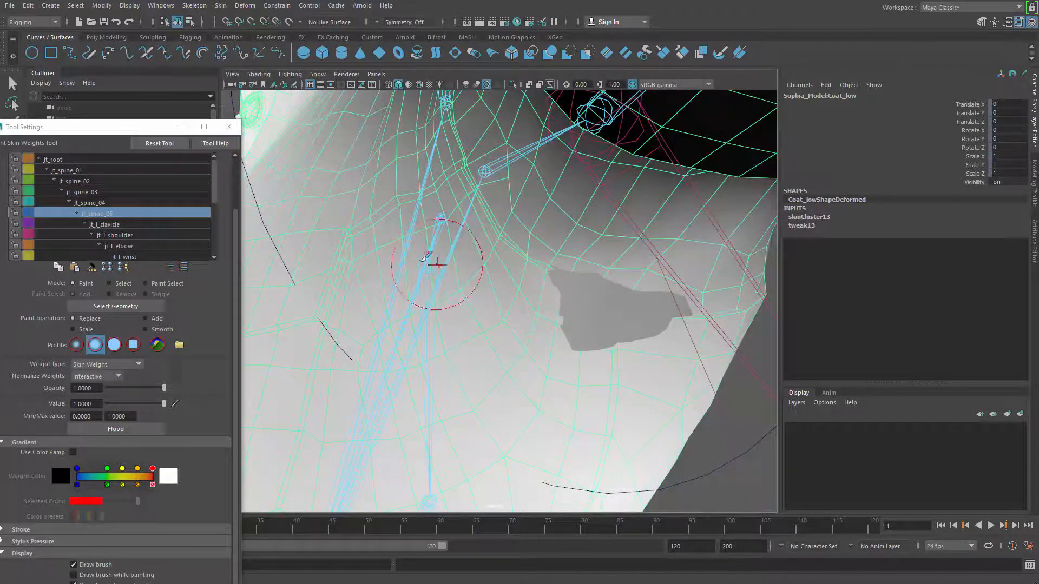
# Make jt_l_clavicle the active influence and touch up its weight on the coat around the left armpit.
pyautogui.keyDown('alt'); pyautogui.moveTo(447, 240); pyautogui.dragTo(421, 206); pyautogui.keyUp('alt')
pyautogui.moveTo(393, 143); pyautogui.dragTo(393, 118, button='right')
pyautogui.moveTo(411, 163)
pyautogui.keyDown('alt'); pyautogui.mouseDown()
pyautogui.moveTo(544, 292)
pyautogui.moveTo(452, 274)
pyautogui.moveTo(449, 257)
pyautogui.mouseUp(); pyautogui.keyUp('alt')
pyautogui.moveTo(525, 285); pyautogui.dragTo(536, 286)
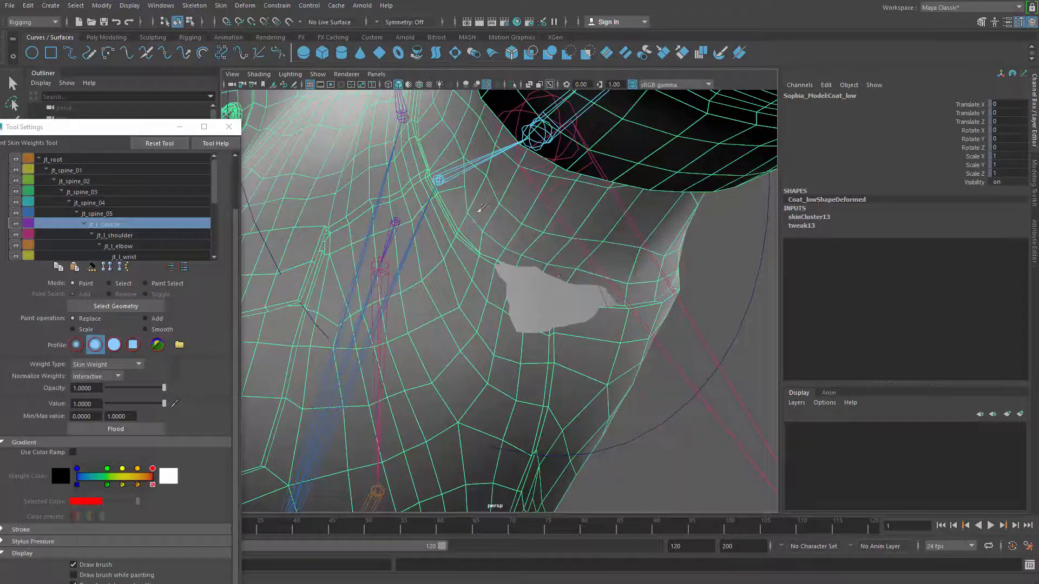
# Isolate the coat mesh and examine its deformation around the left armpit, then show the whole model again.
pyautogui.moveTo(602, 367)
pyautogui.keyDown('alt'); pyautogui.mouseDown()
pyautogui.moveTo(557, 313)
pyautogui.moveTo(274, 225)
pyautogui.moveTo(347, 288)
pyautogui.moveTo(489, 263)
pyautogui.moveTo(494, 303)
pyautogui.mouseUp(); pyautogui.keyUp('alt')
pyautogui.press('q')
pyautogui.click(498, 366)
pyautogui.click(554, 236)
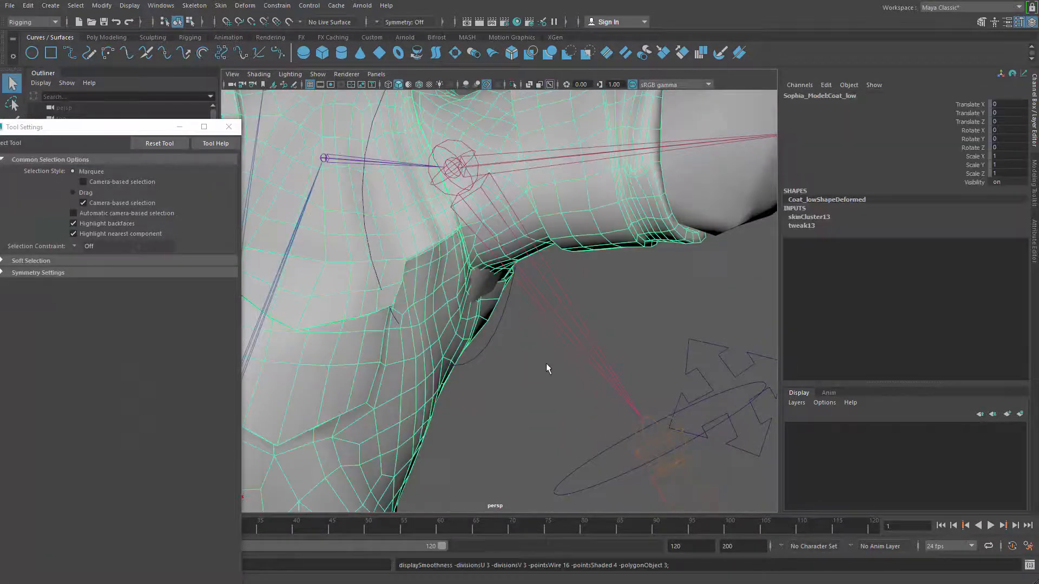
pyautogui.click(544, 396)
pyautogui.hotkey('ctrl', '1')
pyautogui.hotkey('ctrl', '1')
pyautogui.click(463, 315)
pyautogui.hotkey('ctrl', '1')
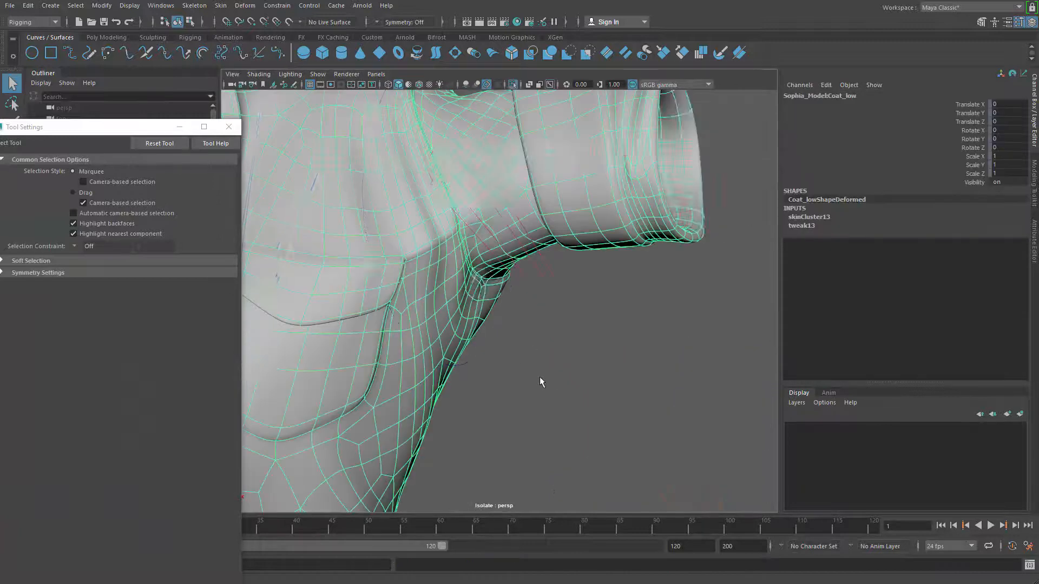
pyautogui.click(540, 377)
pyautogui.keyDown('alt'); pyautogui.moveTo(540, 376); pyautogui.dragTo(545, 328); pyautogui.keyUp('alt')
pyautogui.keyDown('alt'); pyautogui.moveTo(545, 328); pyautogui.dragTo(476, 364, button='right'); pyautogui.keyUp('alt')
pyautogui.keyDown('alt'); pyautogui.moveTo(476, 364); pyautogui.dragTo(498, 375); pyautogui.keyUp('alt')
pyautogui.keyDown('alt'); pyautogui.moveTo(498, 374); pyautogui.dragTo(603, 416, button='right'); pyautogui.keyUp('alt')
pyautogui.click(551, 248)
pyautogui.hotkey('ctrl', '1')
# Select the shirt mesh under the coat, open it in the Paint Skin Weights Tool and isolate it.
pyautogui.keyDown('alt'); pyautogui.moveTo(517, 338); pyautogui.dragTo(546, 357); pyautogui.keyUp('alt')
pyautogui.keyDown('alt'); pyautogui.moveTo(545, 357); pyautogui.dragTo(606, 422, button='right'); pyautogui.keyUp('alt')
pyautogui.click(601, 414)
pyautogui.click(516, 283)
pyautogui.moveTo(518, 284); pyautogui.dragTo(465, 265, button='right')
pyautogui.hotkey('ctrl', '1')
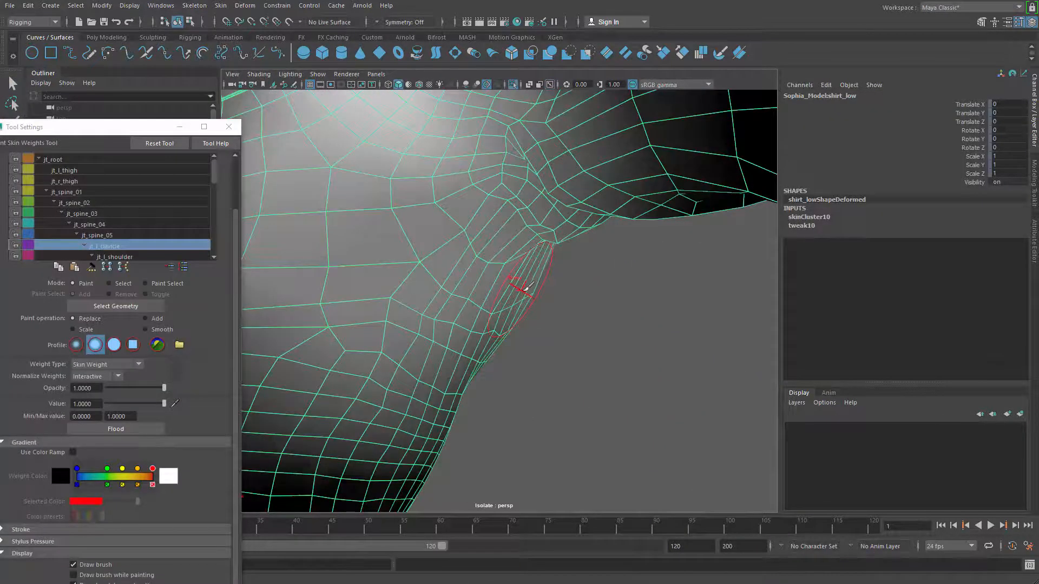
# Make jt_spine_05 the active influence, then paint and smooth its weight on the shirt below the left armpit.
pyautogui.keyDown('alt'); pyautogui.moveTo(546, 281); pyautogui.dragTo(241, 238); pyautogui.keyUp('alt')
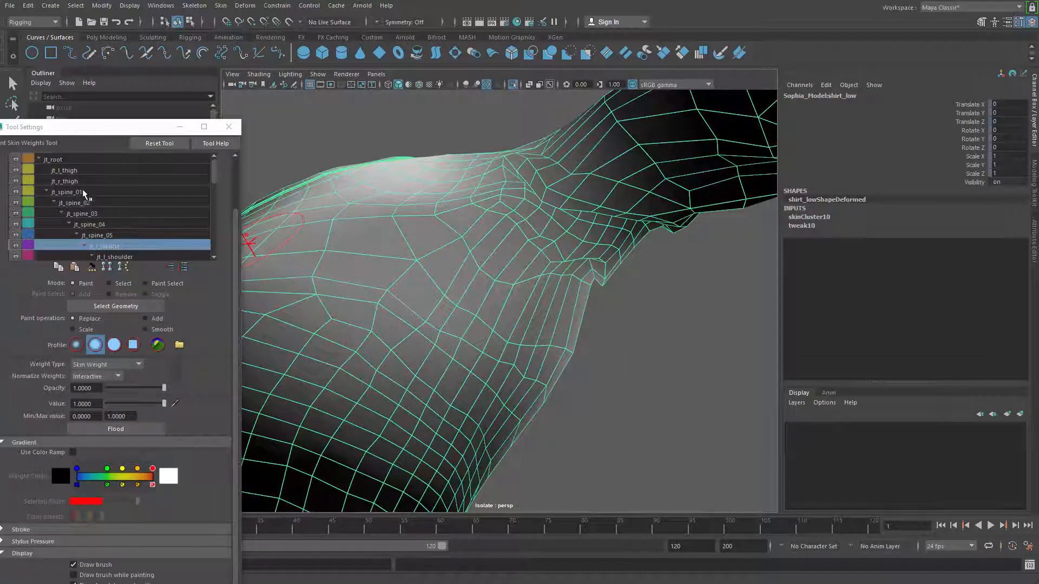
pyautogui.click(125, 236)
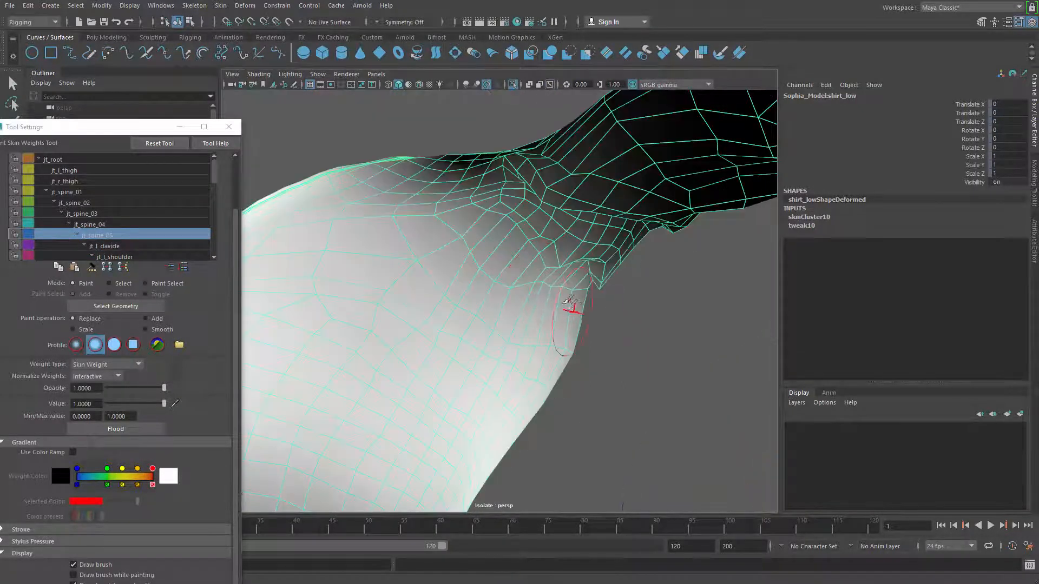
pyautogui.keyDown('alt'); pyautogui.moveTo(603, 335); pyautogui.dragTo(520, 326); pyautogui.keyUp('alt')
pyautogui.moveTo(600, 227)
pyautogui.mouseDown()
pyautogui.moveTo(639, 216)
pyautogui.moveTo(673, 232)
pyautogui.moveTo(622, 249)
pyautogui.mouseUp()
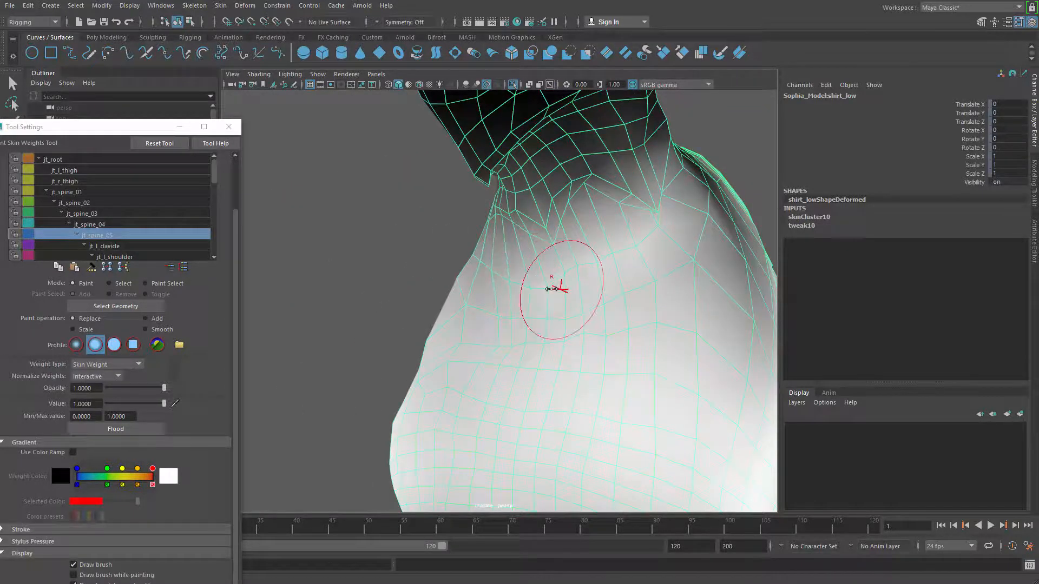
pyautogui.moveTo(564, 298); pyautogui.dragTo(568, 302)
pyautogui.moveTo(607, 247)
pyautogui.keyDown('shift'); pyautogui.mouseDown()
pyautogui.moveTo(568, 225)
pyautogui.moveTo(654, 197)
pyautogui.moveTo(528, 255)
pyautogui.moveTo(507, 300)
pyautogui.moveTo(476, 296)
pyautogui.moveTo(519, 298)
pyautogui.mouseUp(); pyautogui.keyUp('shift')
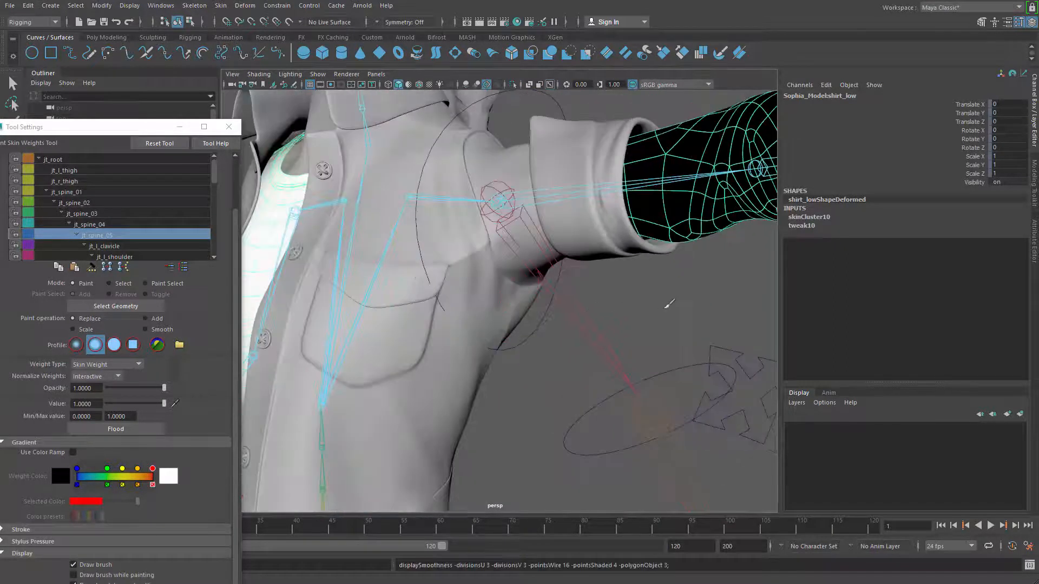
# Leave weight painting, clear the shirt selection and select the jt_l_shoulder joint with the Rotate Tool.
pyautogui.press('q')
pyautogui.click(659, 313)
pyautogui.scroll(-3, 595, 330)
pyautogui.moveTo(584, 333)
pyautogui.keyDown('alt'); pyautogui.mouseDown()
pyautogui.moveTo(524, 343)
pyautogui.moveTo(578, 324)
pyautogui.mouseUp(); pyautogui.keyUp('alt')
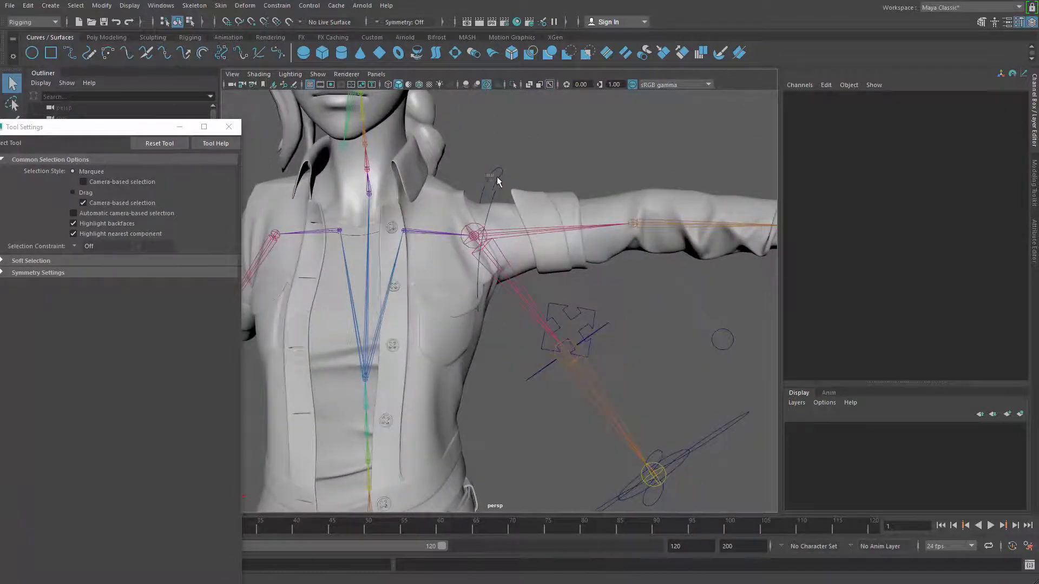
pyautogui.moveTo(496, 176); pyautogui.dragTo(521, 190)
pyautogui.click(570, 227)
pyautogui.press('e')
# Check the raised left arm's deformation from the front and close the Tool Settings window.
pyautogui.keyDown('alt'); pyautogui.moveTo(492, 329); pyautogui.dragTo(433, 322, button='middle'); pyautogui.keyUp('alt')
pyautogui.scroll(-4, 434, 322)
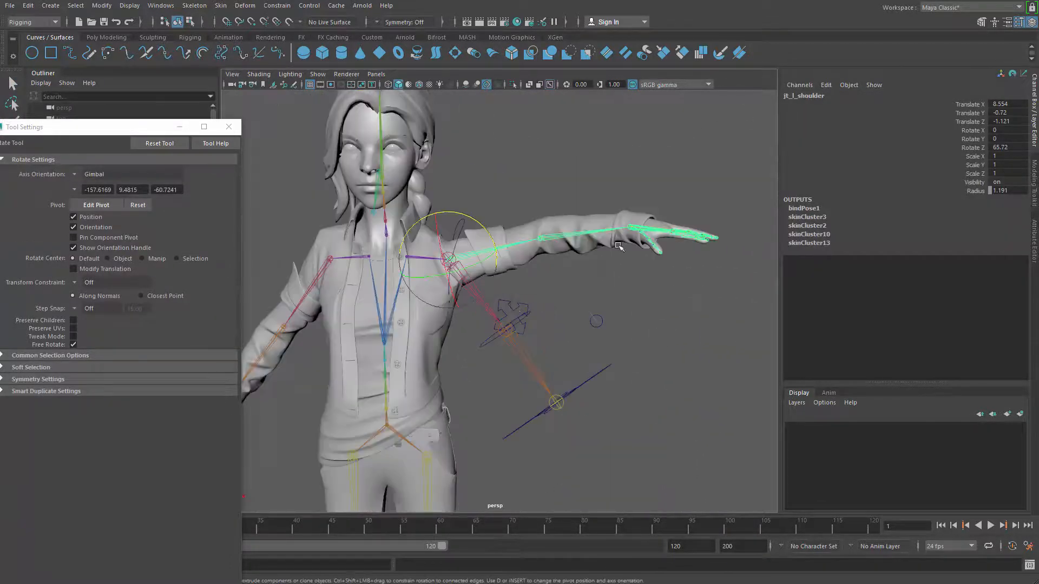
pyautogui.keyDown('alt'); pyautogui.moveTo(587, 270); pyautogui.dragTo(605, 303); pyautogui.keyUp('alt')
pyautogui.scroll(4, 616, 336)
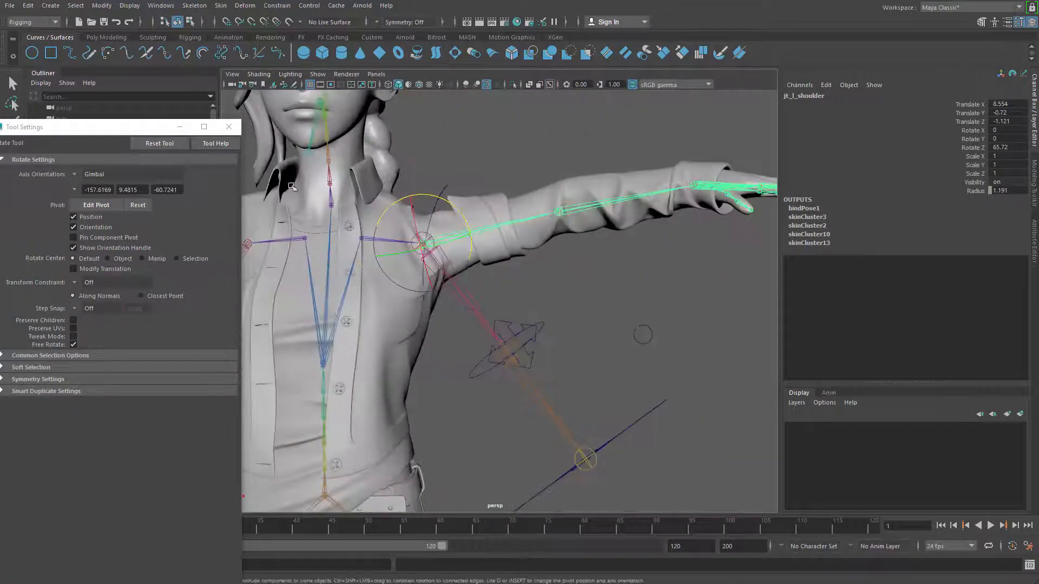
pyautogui.moveTo(157, 130); pyautogui.dragTo(307, 206)
pyautogui.click(381, 201)
# Lower the left arm by setting jt_l_shoulder's Rotate Z to 0, then clear the selection.
pyautogui.keyDown('alt'); pyautogui.moveTo(381, 201); pyautogui.dragTo(587, 305); pyautogui.keyUp('alt')
pyautogui.keyDown('alt'); pyautogui.moveTo(587, 305); pyautogui.dragTo(476, 289, button='right'); pyautogui.keyUp('alt')
pyautogui.moveTo(476, 289)
pyautogui.keyDown('alt'); pyautogui.mouseDown()
pyautogui.moveTo(343, 266)
pyautogui.moveTo(482, 273)
pyautogui.mouseUp(); pyautogui.keyUp('alt')
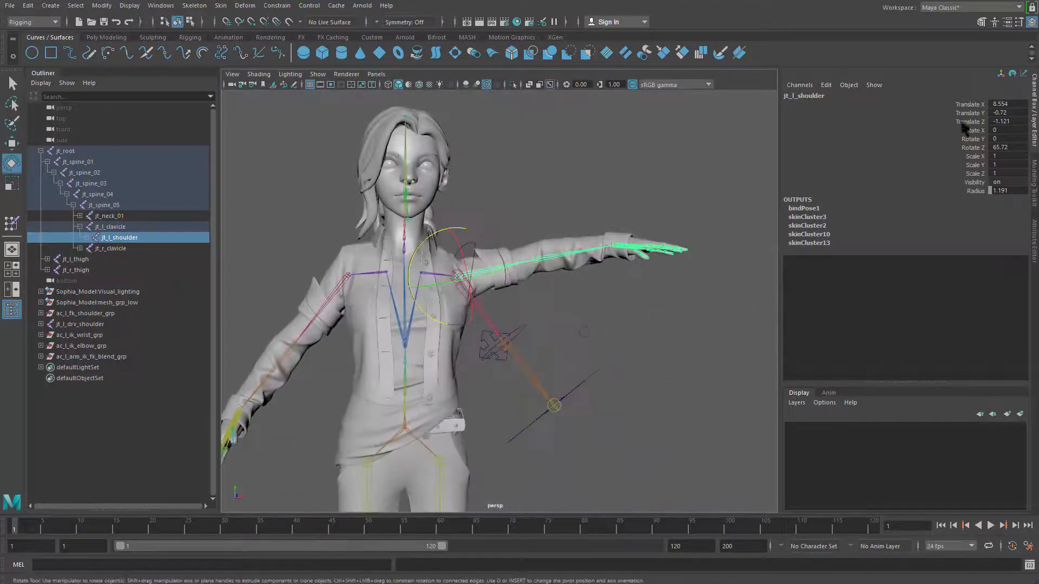
pyautogui.write('0')
pyautogui.press('Return')
pyautogui.keyDown('alt'); pyautogui.moveTo(389, 325); pyautogui.dragTo(590, 303); pyautogui.keyUp('alt')
pyautogui.press('q')
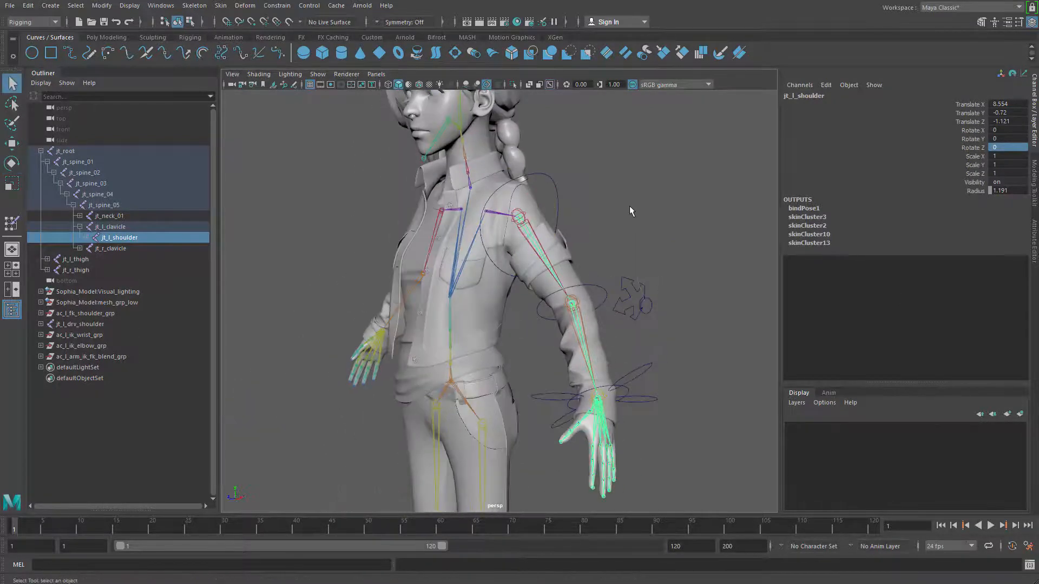
pyautogui.click(631, 211)
# Collapse the jt_root hierarchy and select jt_l_drv_shoulder, ac_l_ik_wrist_grp, ac_l_ik_elbow_grp and ac_l_arm_ik_fk_blend_grp together.
pyautogui.keyDown('alt'); pyautogui.moveTo(617, 216); pyautogui.dragTo(524, 243); pyautogui.keyUp('alt')
pyautogui.keyDown('alt'); pyautogui.moveTo(337, 234); pyautogui.dragTo(638, 372); pyautogui.keyUp('alt')
pyautogui.keyDown('alt'); pyautogui.moveTo(459, 378); pyautogui.dragTo(471, 336, button='right'); pyautogui.keyUp('alt')
pyautogui.keyDown('alt'); pyautogui.moveTo(471, 336); pyautogui.dragTo(458, 378, button='middle'); pyautogui.keyUp('alt')
pyautogui.keyDown('alt'); pyautogui.moveTo(457, 377); pyautogui.dragTo(476, 367); pyautogui.keyUp('alt')
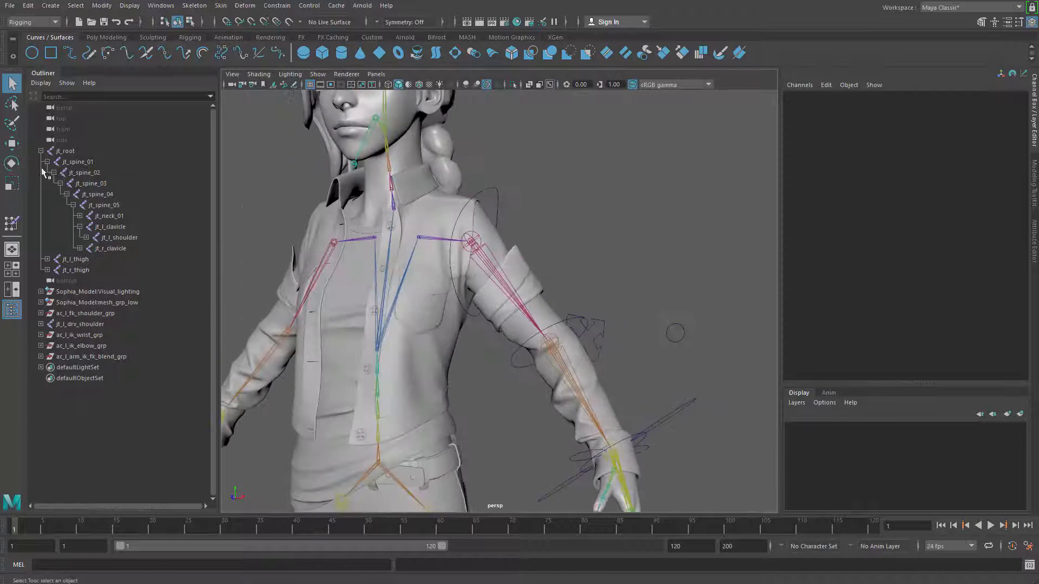
pyautogui.click(40, 151)
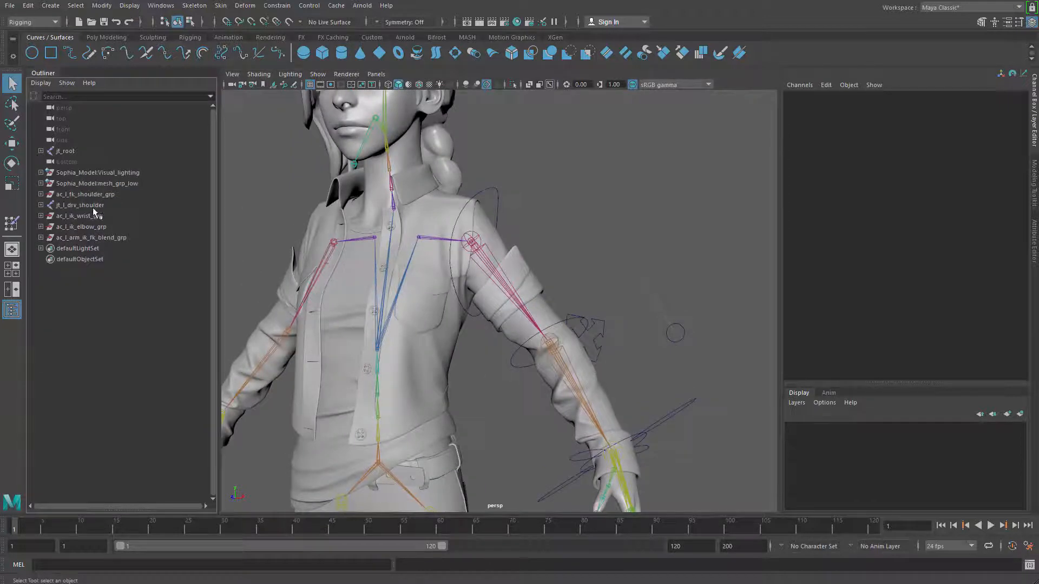
pyautogui.click(81, 206)
pyautogui.keyDown('ctrl'); pyautogui.click(100, 216); pyautogui.keyUp('ctrl')
pyautogui.keyDown('ctrl'); pyautogui.click(111, 227); pyautogui.keyUp('ctrl')
pyautogui.keyDown('ctrl'); pyautogui.click(121, 238); pyautogui.keyUp('ctrl')
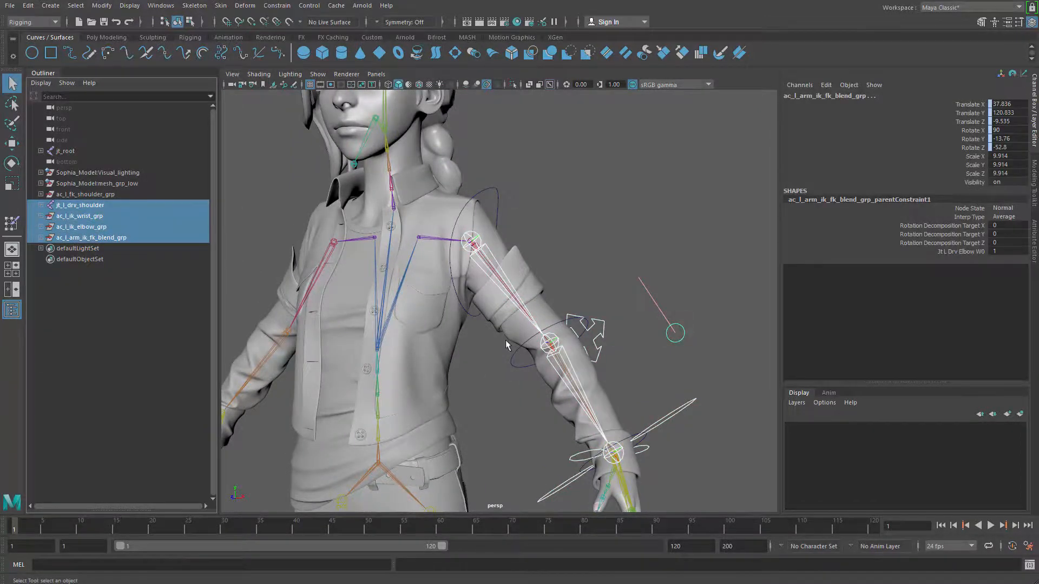